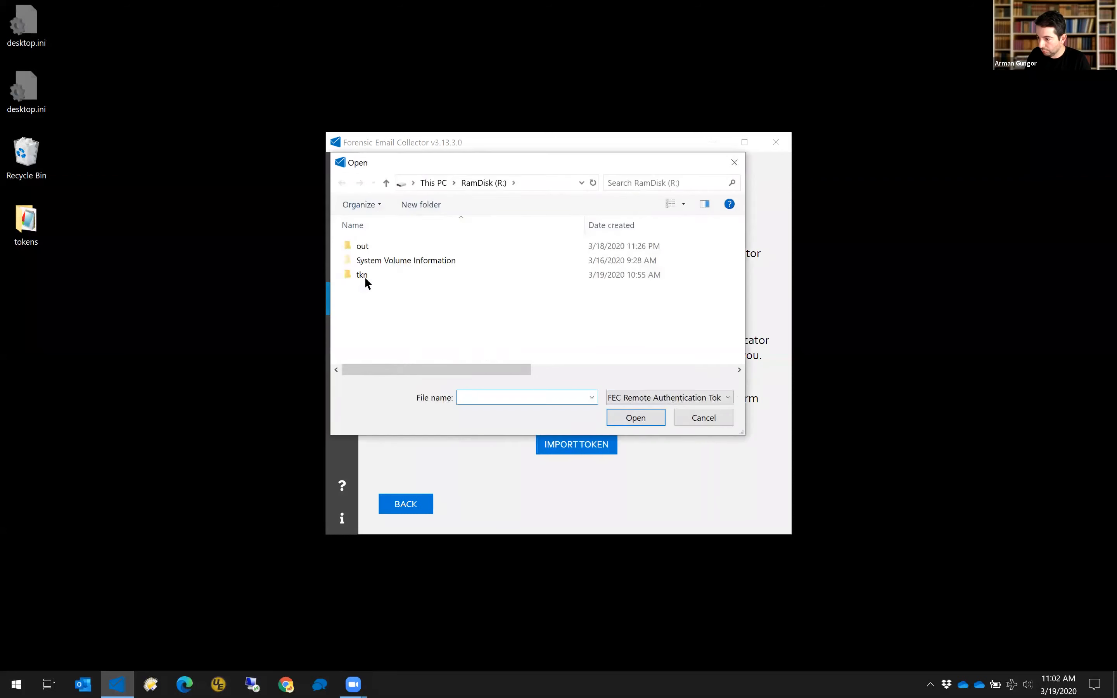
Import the saved authentication token and enter the target Gmail address as the mailbox to acquire.
{"action": "double_click", "coordinate": [398, 249]}
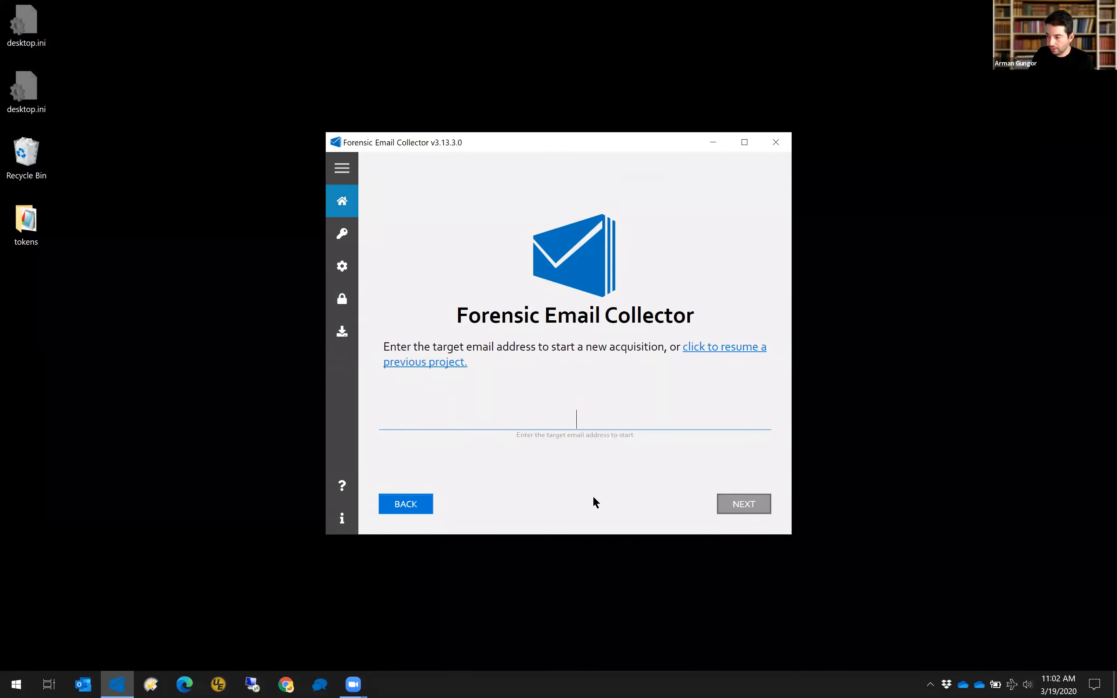
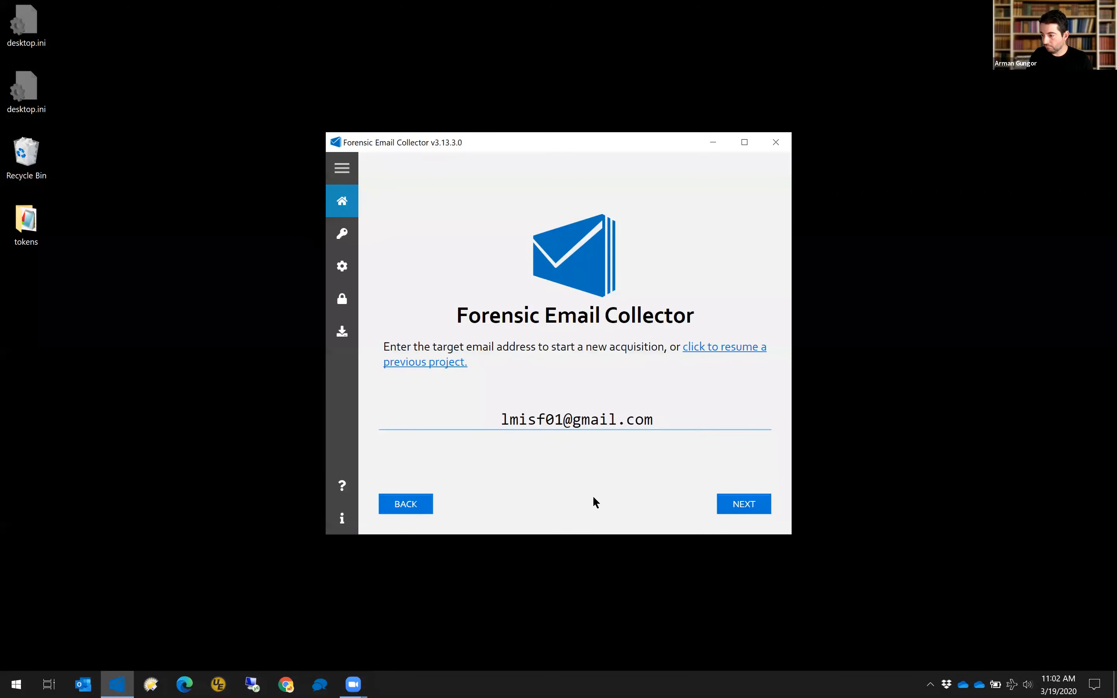
{"action": "key", "text": "Return"}
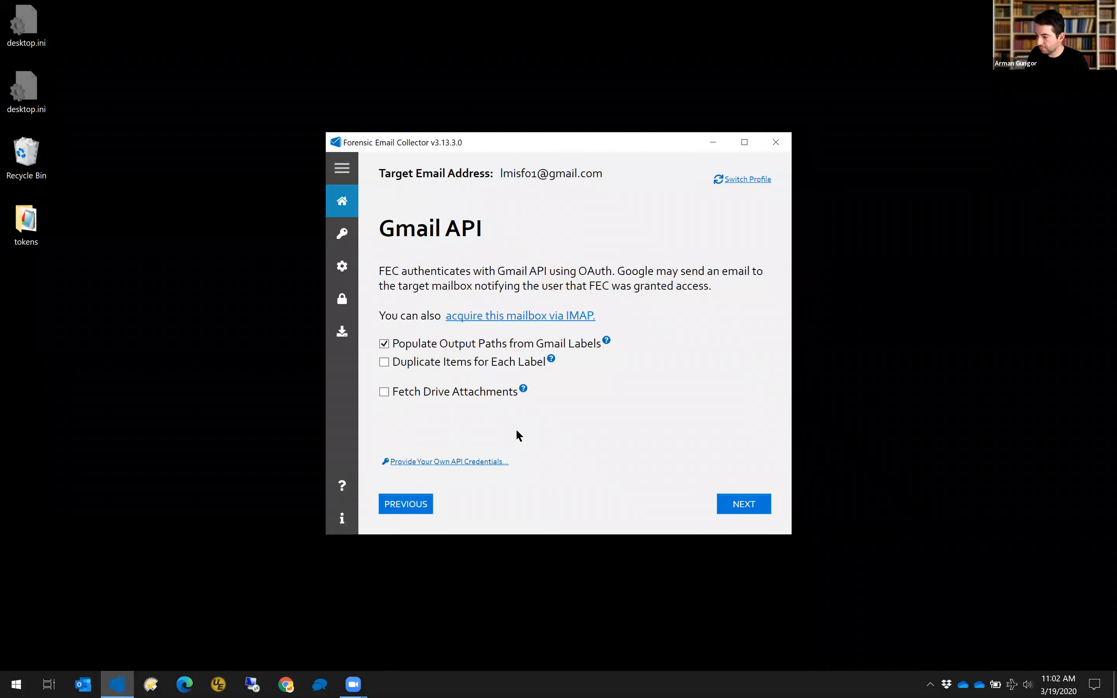
Skip the API and case detail pages, set output path r:\out\1, and open pre-acquisition search.
{"action": "key", "text": "Return"}
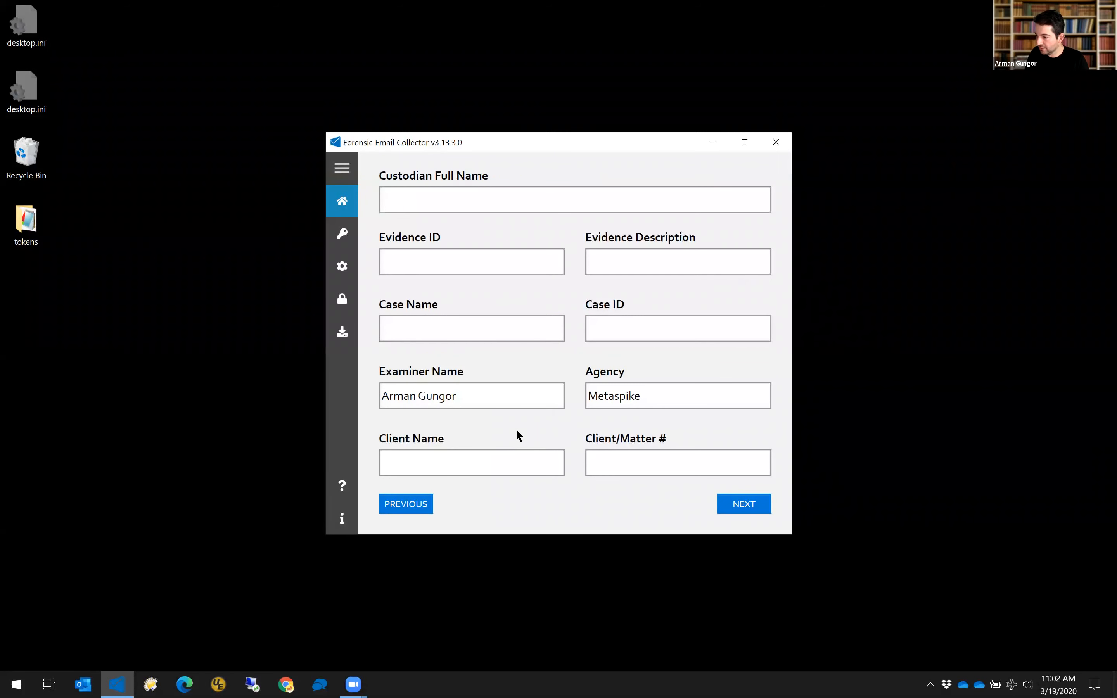
{"action": "key", "text": "Return"}
{"action": "type", "text": "r:\\"}
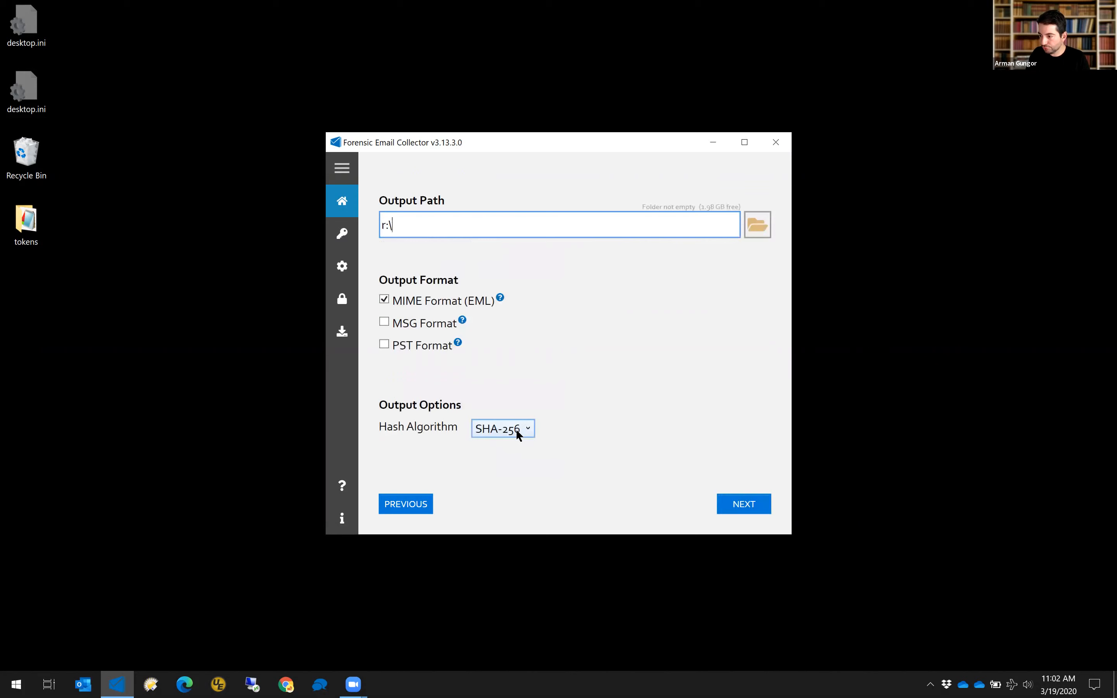
{"action": "type", "text": "out\\1"}
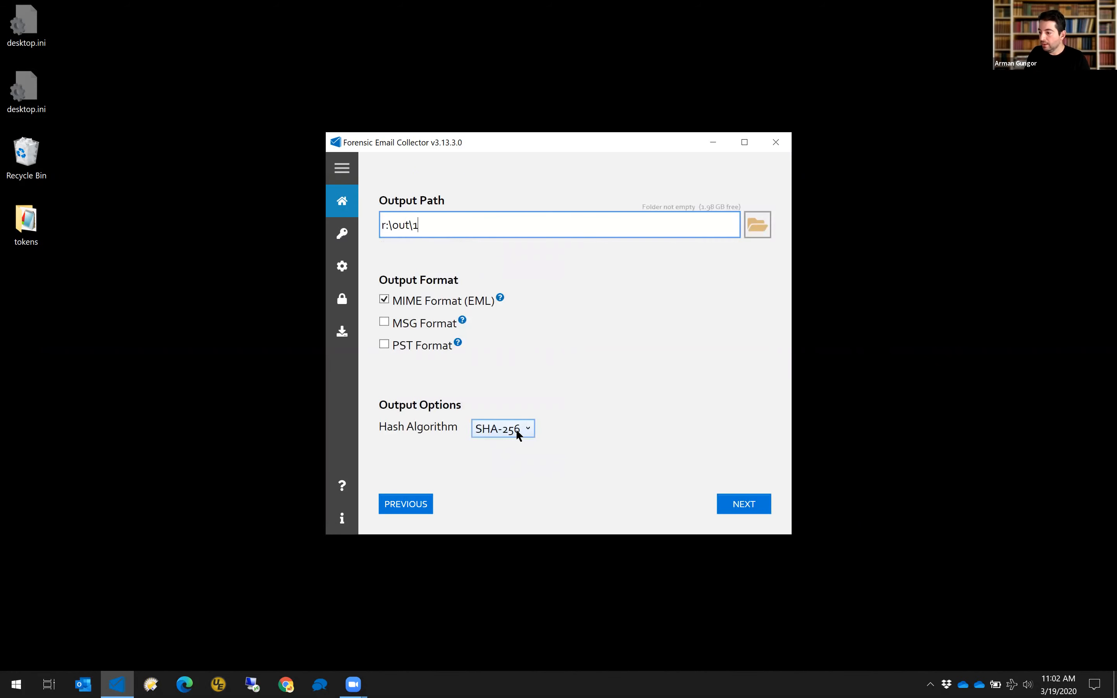
{"action": "left_click", "coordinate": [741, 503]}
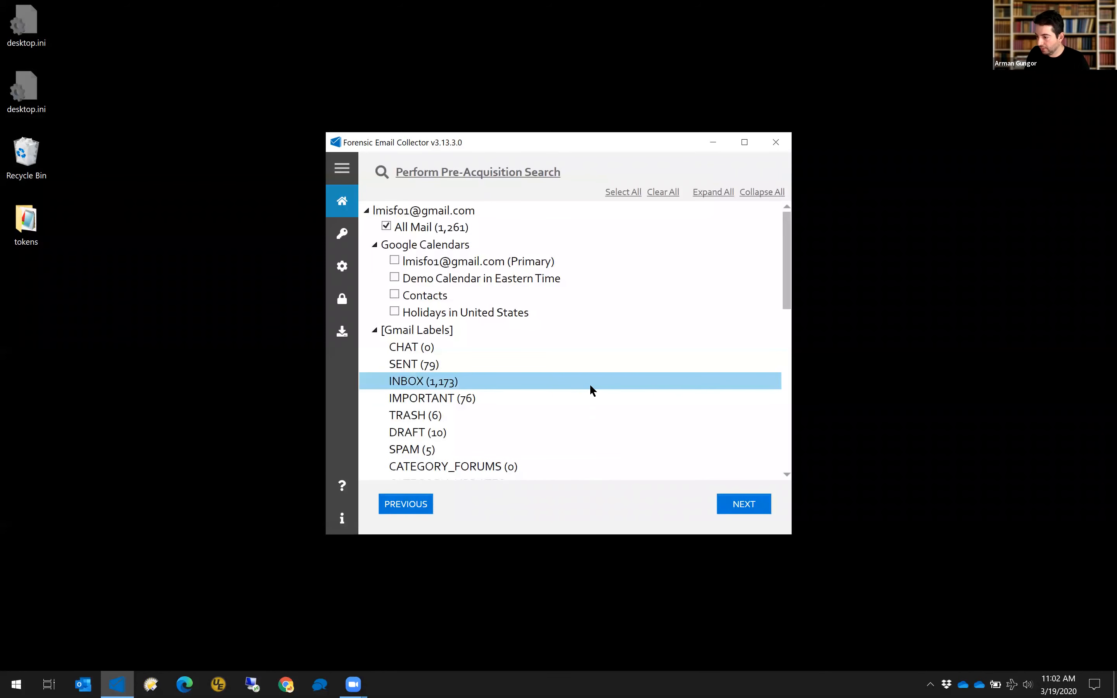
{"action": "left_click", "coordinate": [536, 184]}
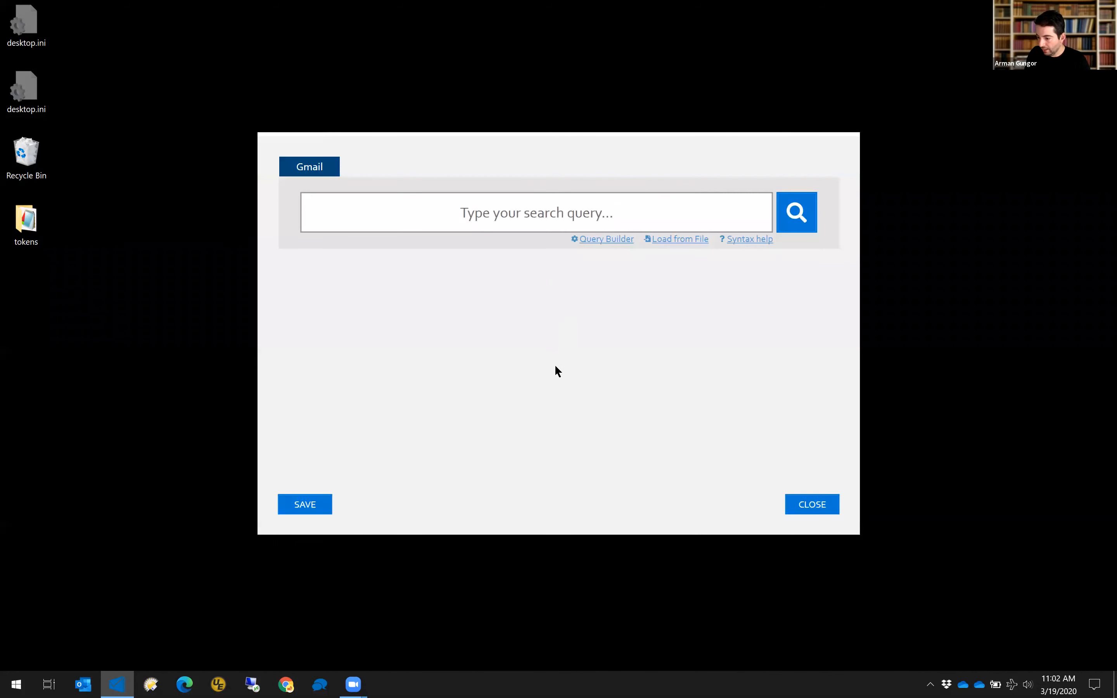
Open r:\Participants.txt in Notepad and place its narrowed window beside the search box.
{"action": "key", "text": "super+r"}
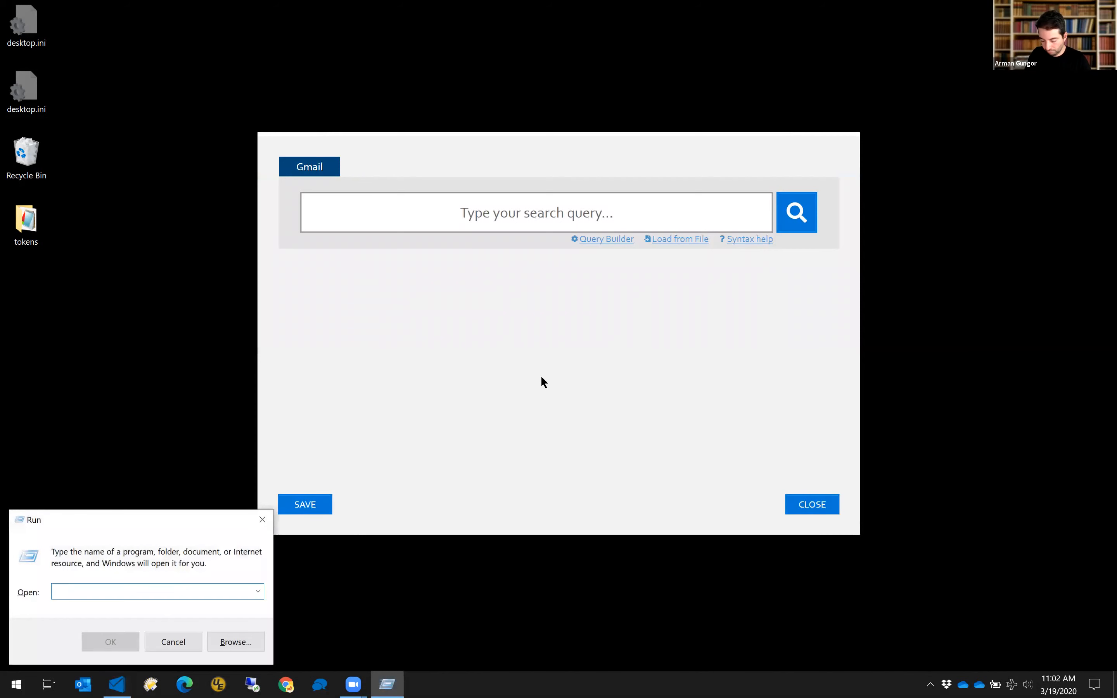
{"action": "type", "text": "r:\\"}
{"action": "key", "text": "Down"}
{"action": "key", "text": "Down"}
{"action": "key", "text": "Down"}
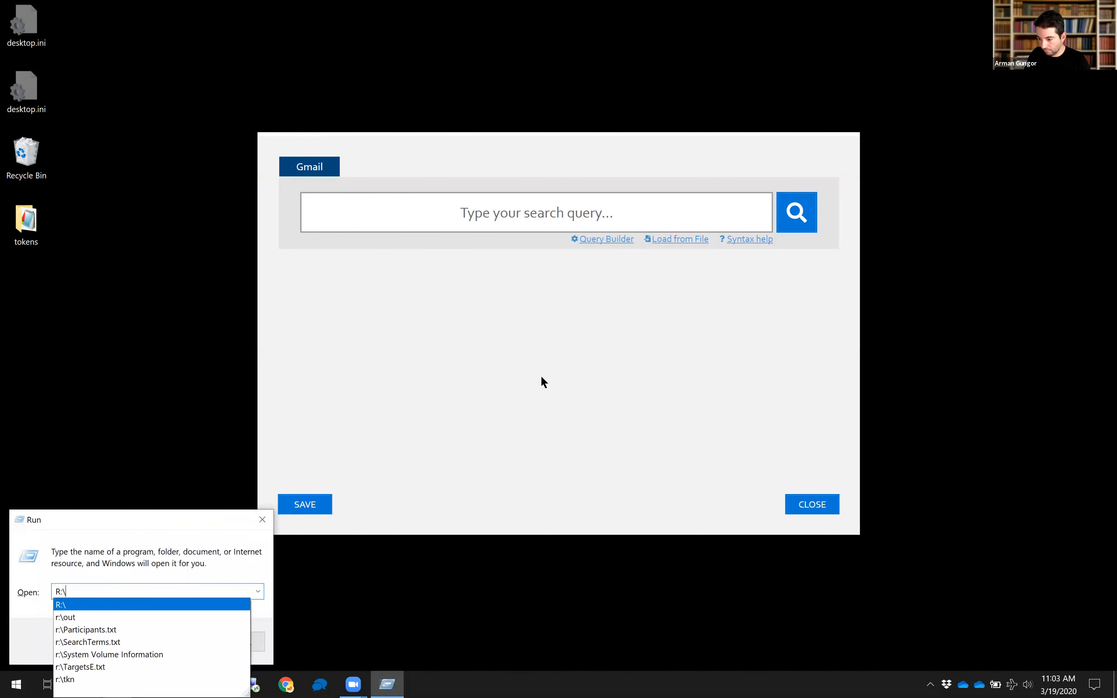
{"action": "key", "text": "Return"}
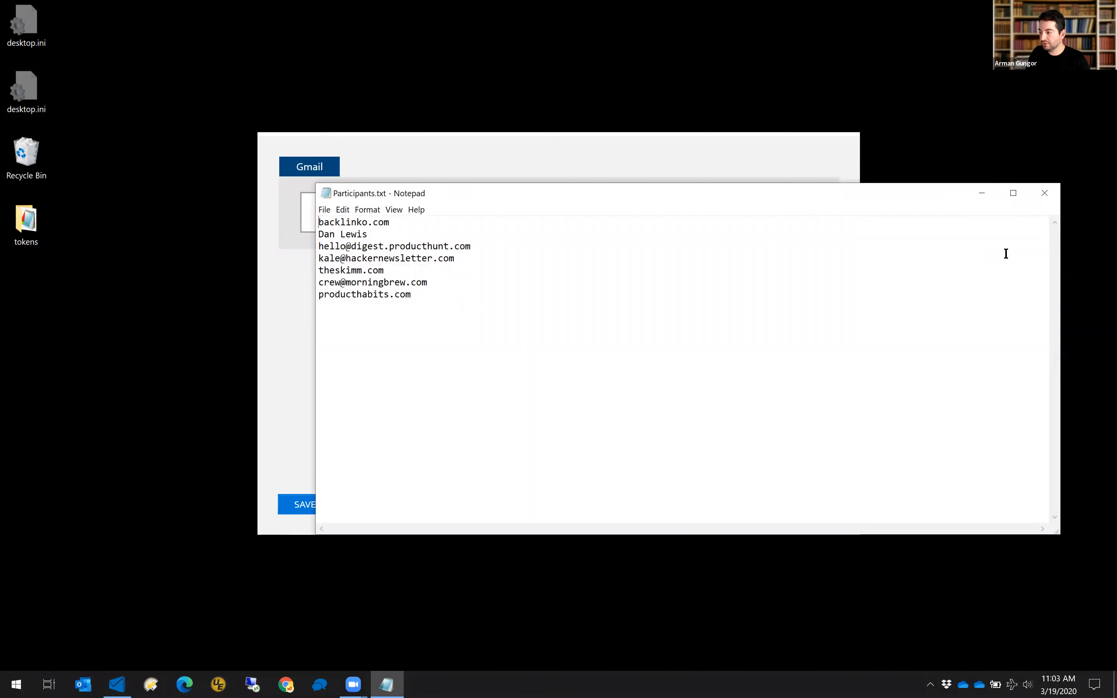
{"action": "left_click_drag", "start_coordinate": [1060, 270], "coordinate": [517, 270]}
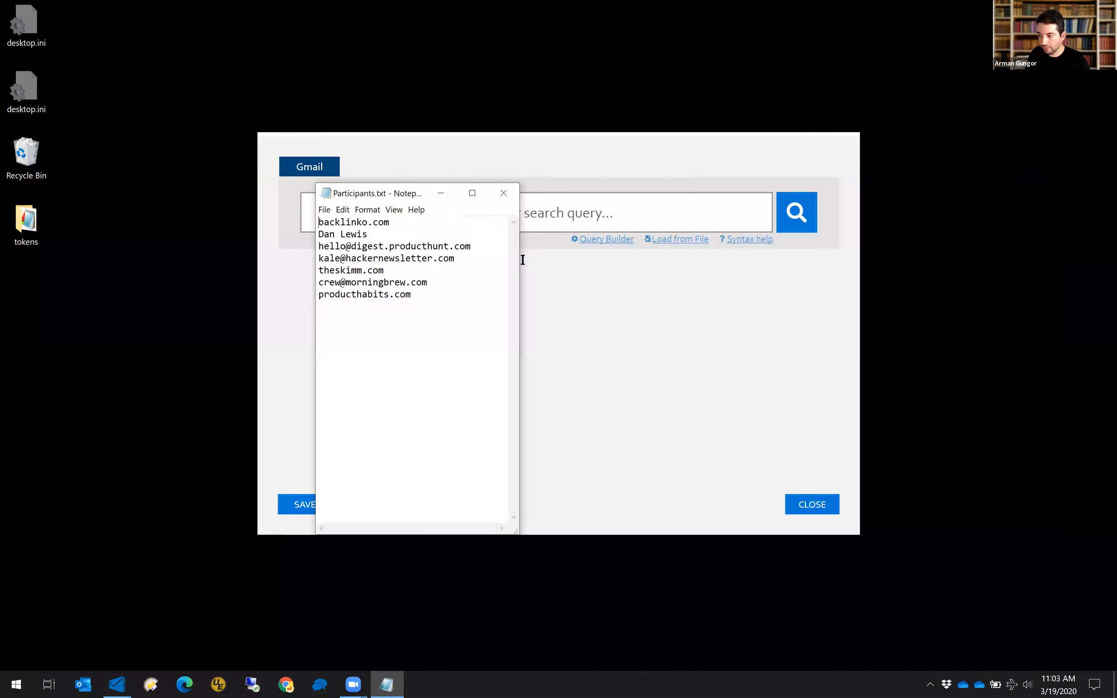
{"action": "left_click_drag", "start_coordinate": [420, 199], "coordinate": [733, 227]}
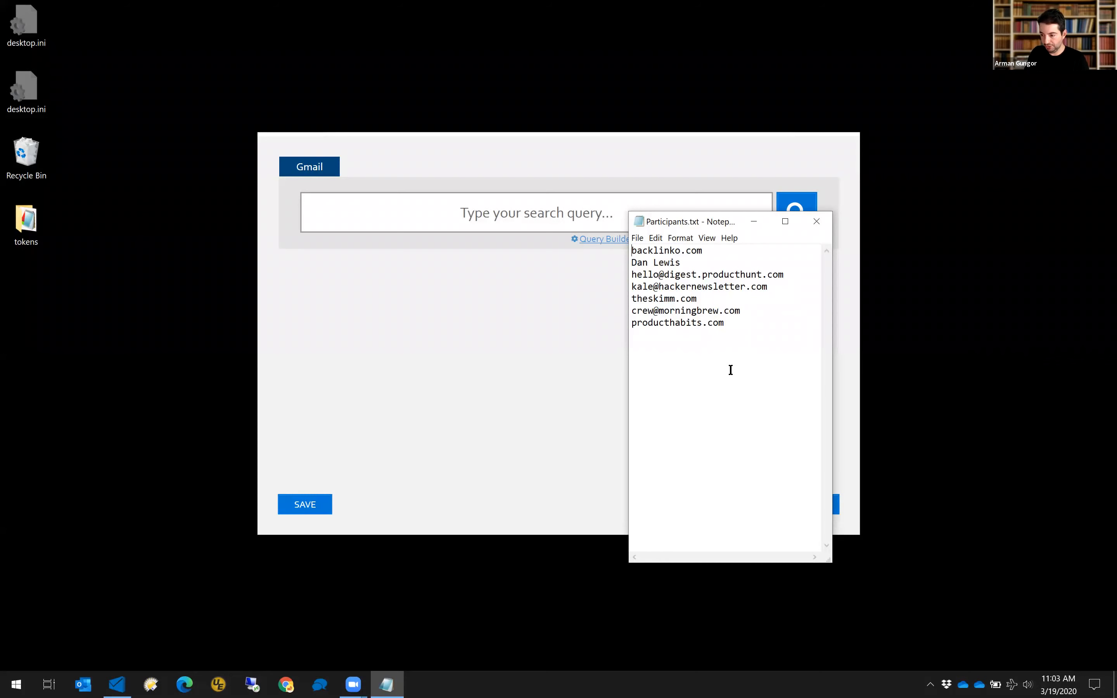
{"action": "left_click", "coordinate": [701, 441]}
Paste the participant list into UltraEdit with a blank first line and the name in quotes.
{"action": "key", "text": "ctrl+a"}
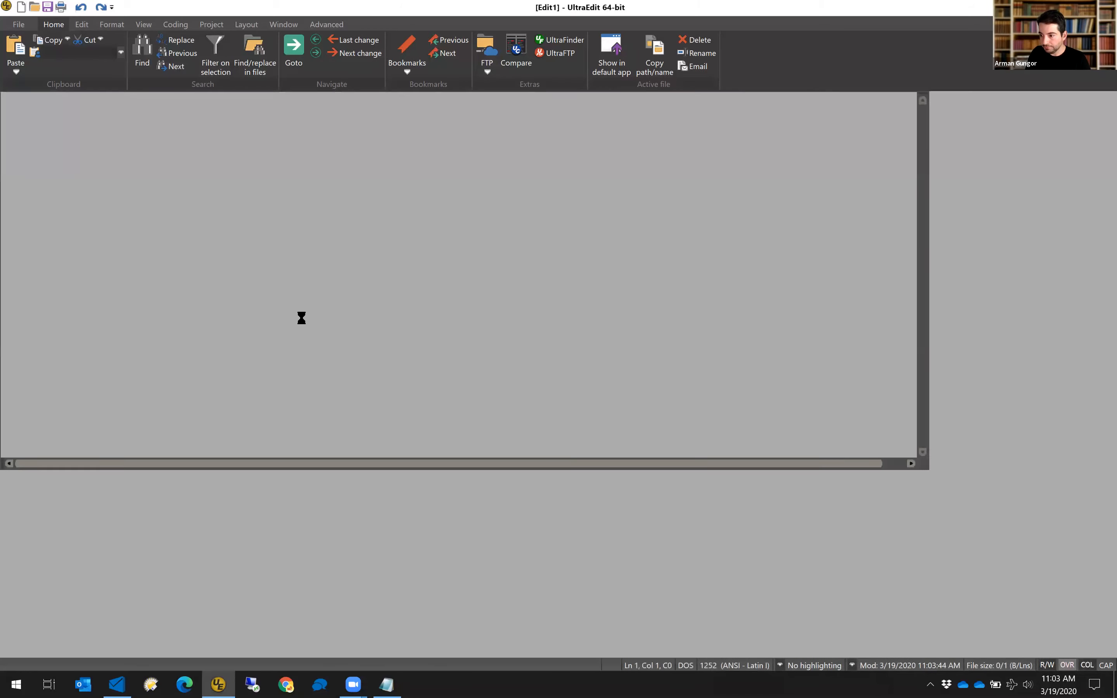
{"action": "key", "text": "ctrl+v"}
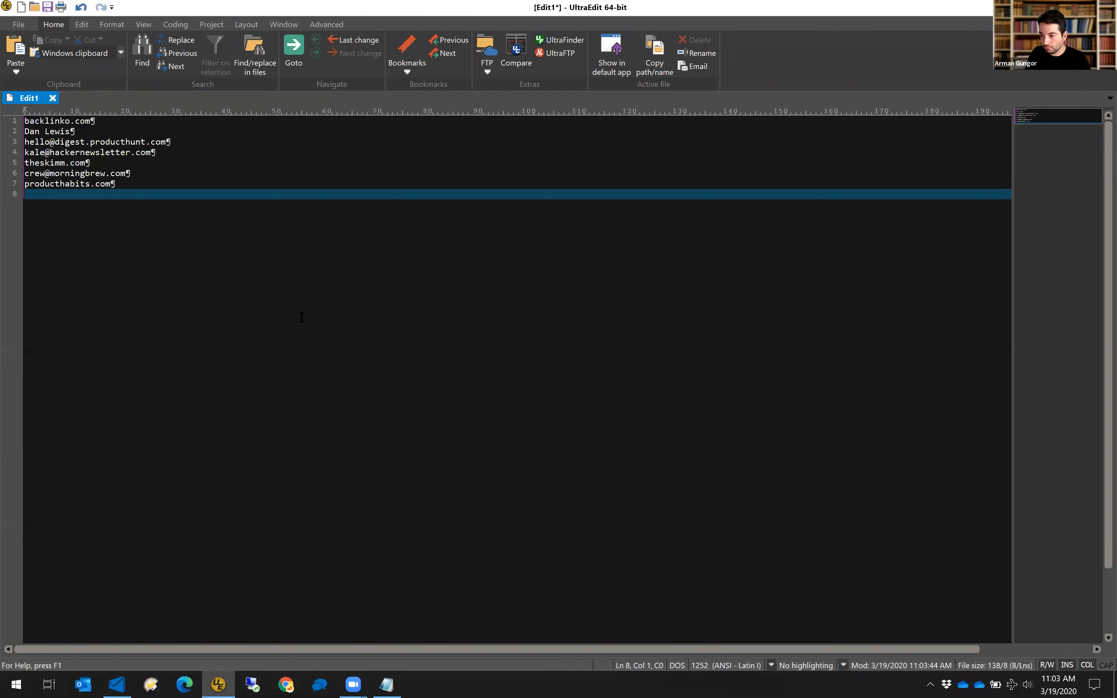
{"action": "key", "text": "BackSpace"}
{"action": "key", "text": "ctrl+Home"}
{"action": "key", "text": "Return"}
{"action": "key", "text": "Down"}
{"action": "key", "text": "End"}
{"action": "key", "text": "Home"}
{"action": "type", "text": "\""}
{"action": "key", "text": "End"}
{"action": "type", "text": "\""}
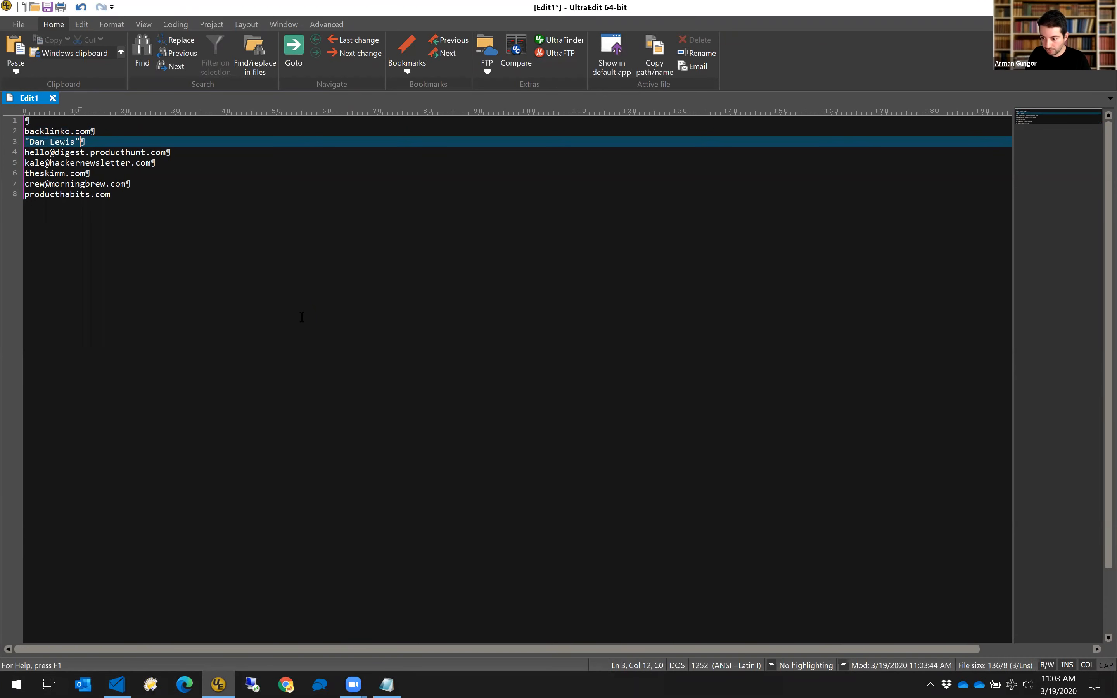
{"action": "key", "text": "ctrl+Home"}
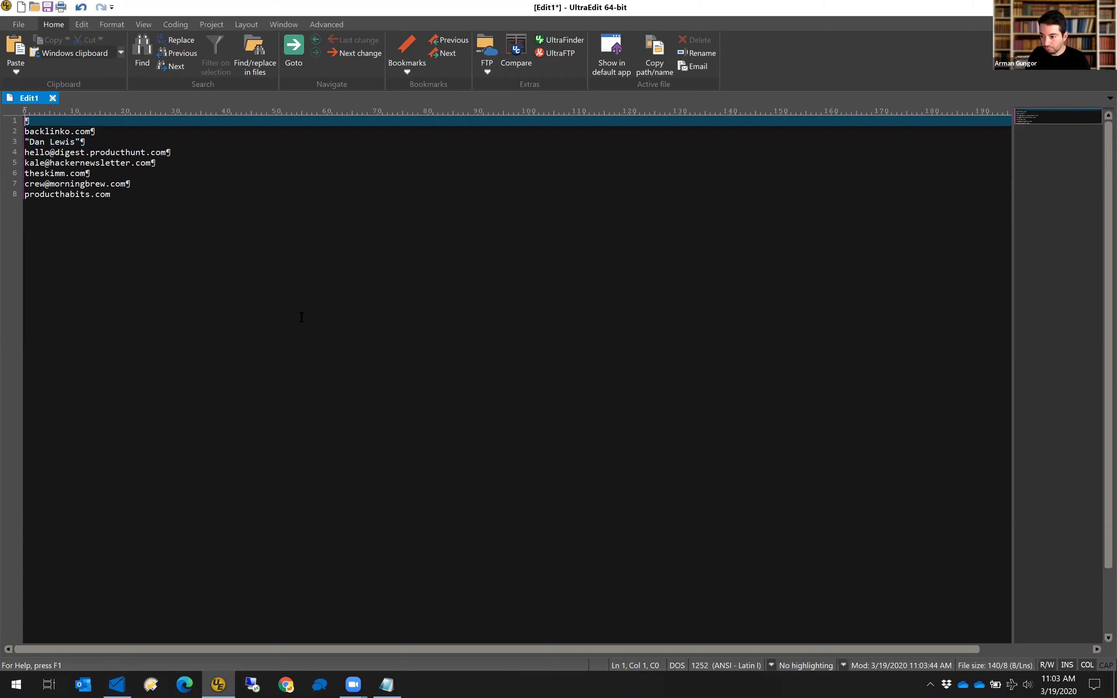
Copy the edited list into three new UltraEdit documents, then return to Edit1.
{"action": "key", "text": "ctrl+a"}
{"action": "key", "text": "ctrl+c"}
{"action": "key", "text": "ctrl+n"}
{"action": "key", "text": "ctrl+v"}
{"action": "key", "text": "ctrl+n"}
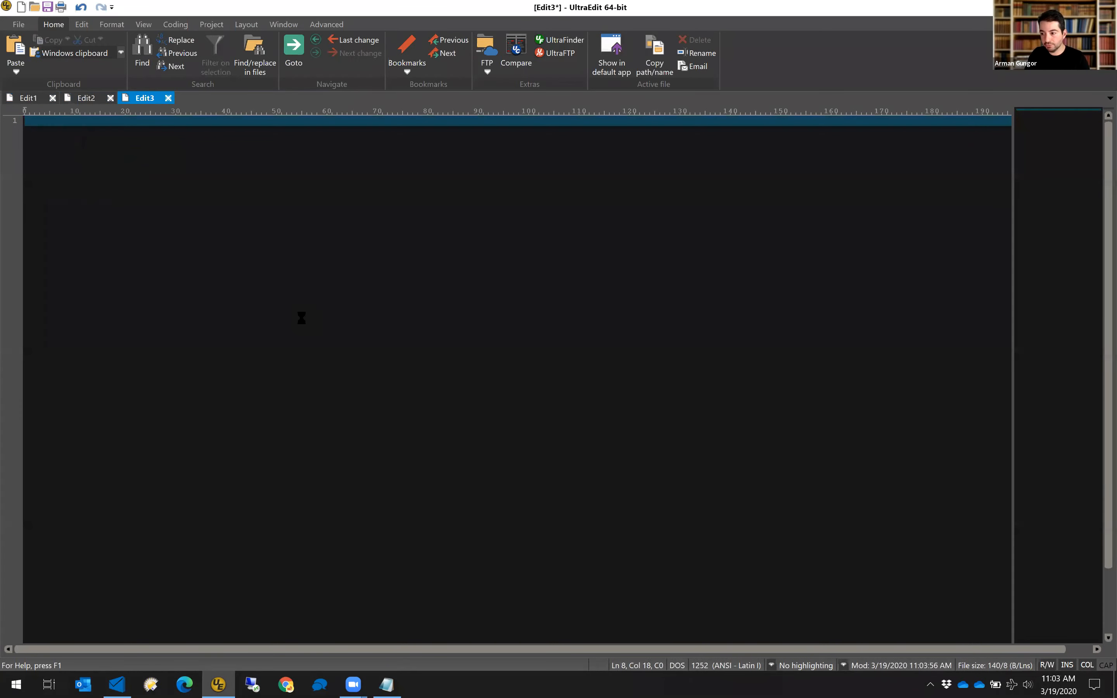
{"action": "key", "text": "ctrl+n"}
{"action": "key", "text": "ctrl+v"}
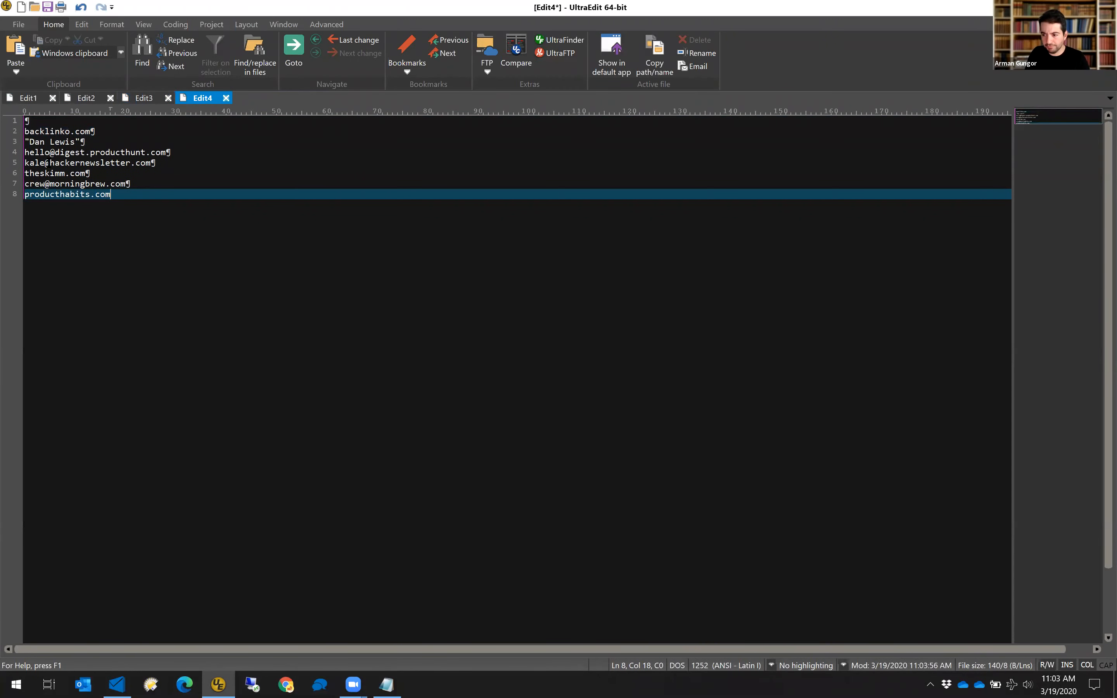
{"action": "left_click", "coordinate": [29, 97]}
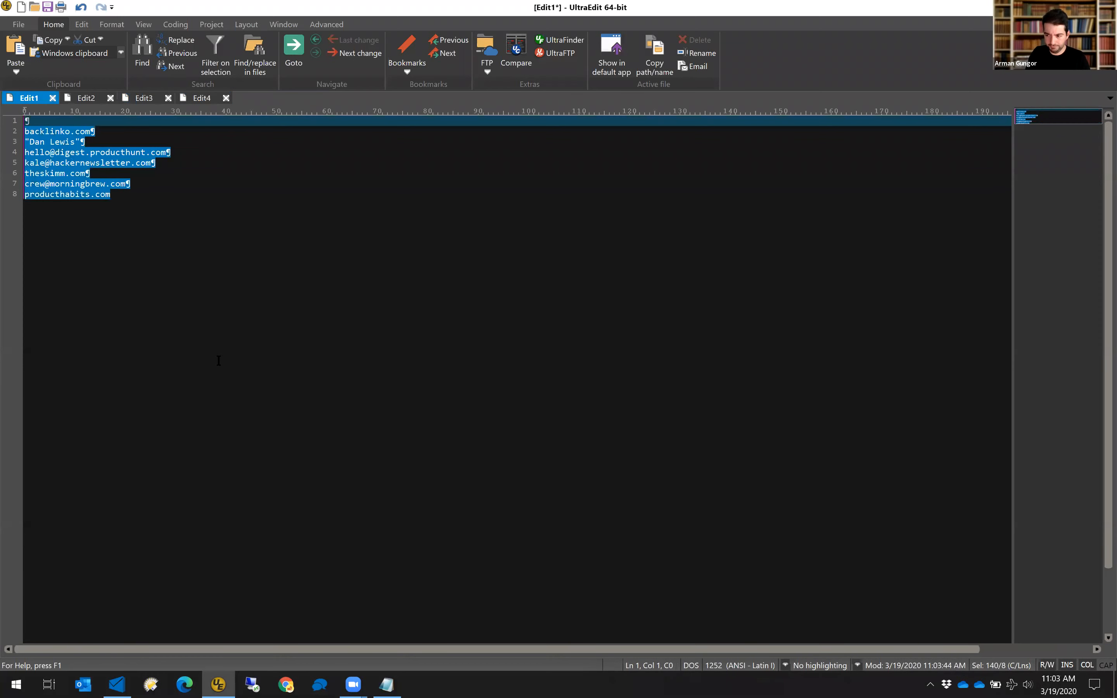
{"action": "key", "text": "ctrl+Home"}
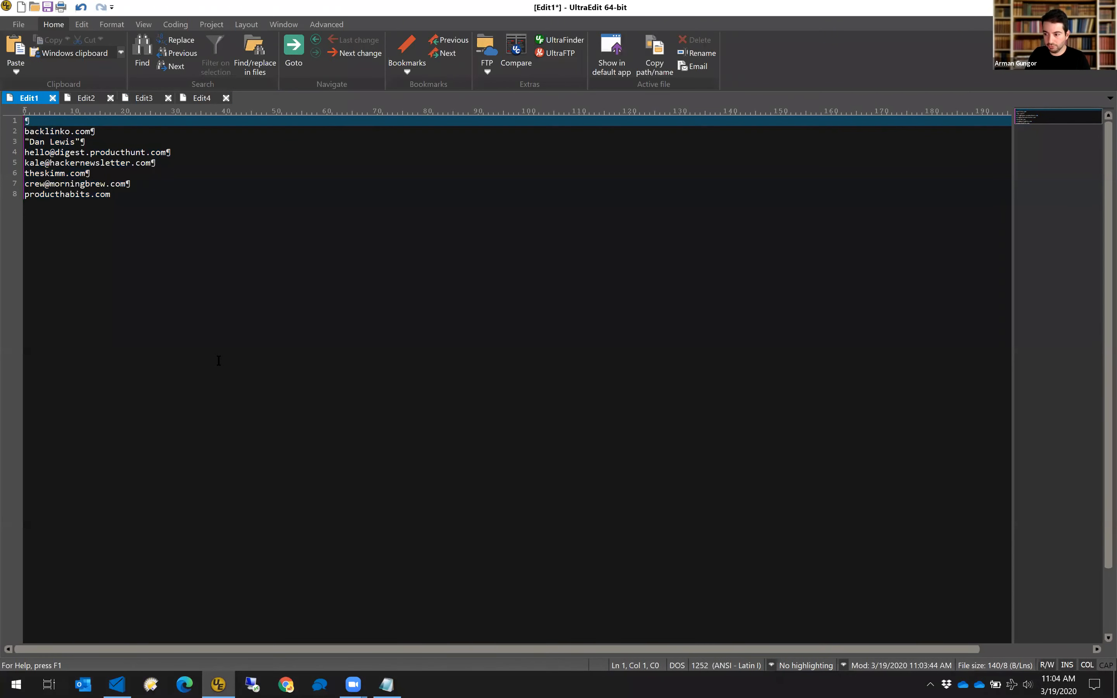
{"action": "key", "text": "ctrl+r"}
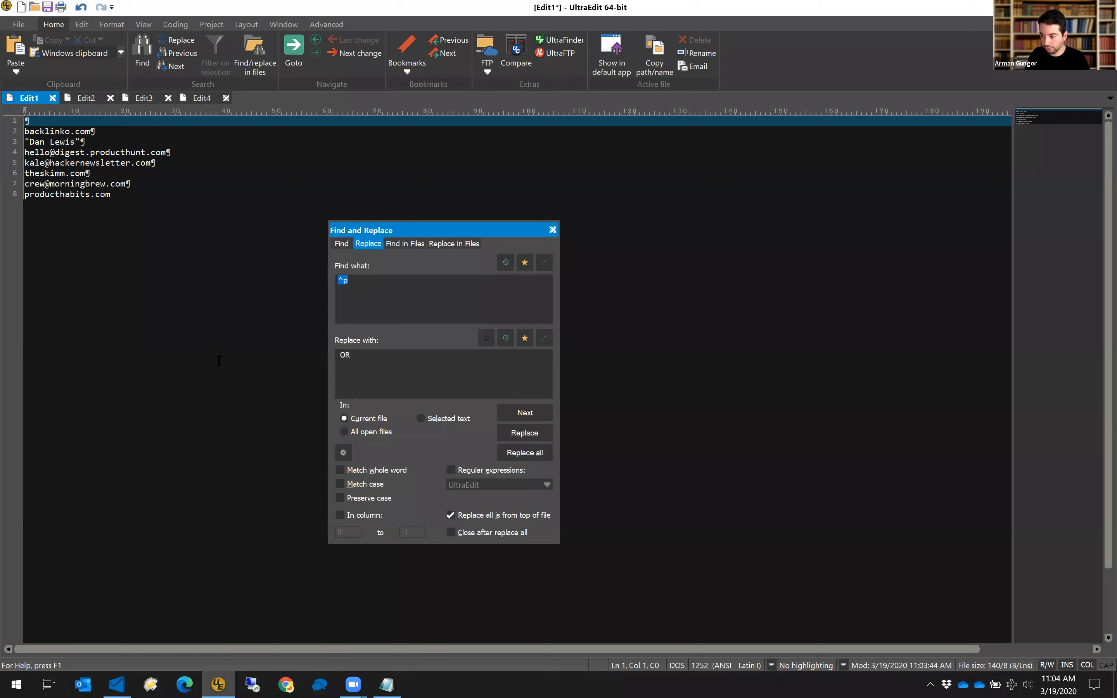
Replace every line break with ^pfrom: so each Edit1 line starts with from:.
{"action": "key", "text": "Tab"}
{"action": "type", "text": "^pfrom:"}
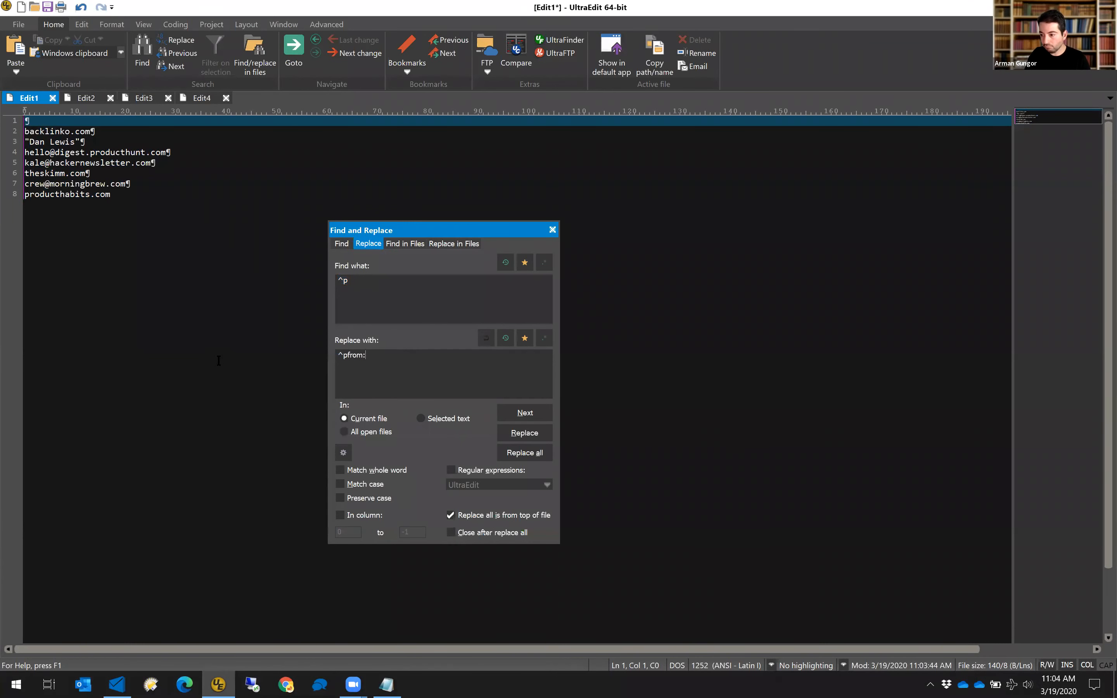
{"action": "key", "text": "alt+a"}
{"action": "key", "text": "Escape"}
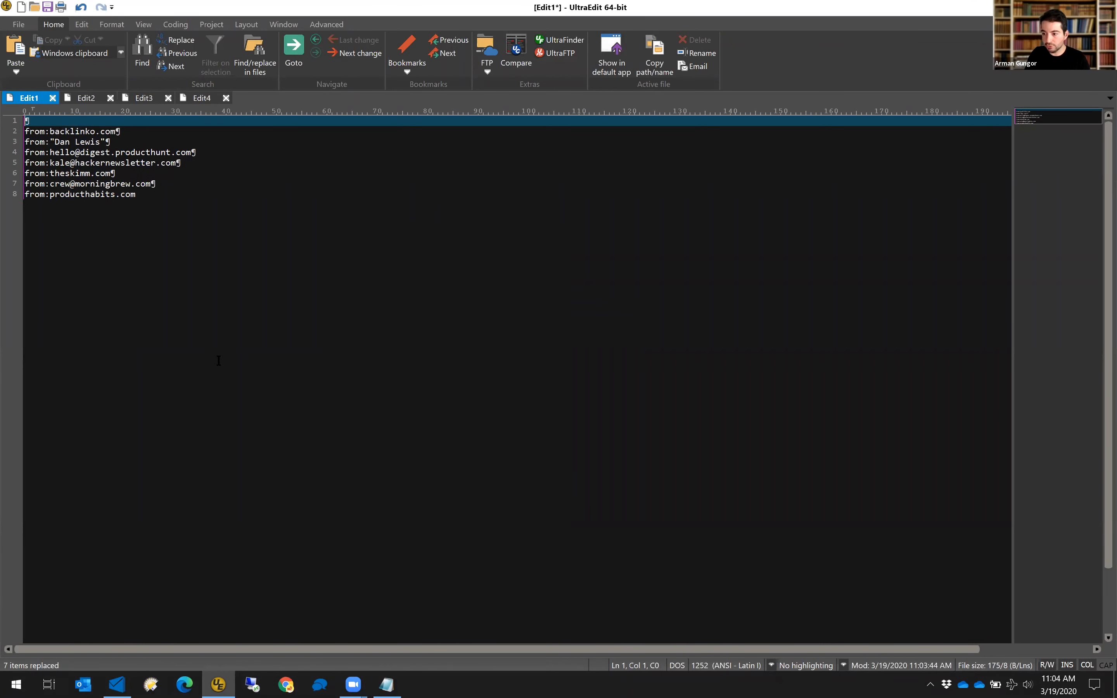
Prefix the Edit2 lines with to: and the Edit3 lines with cc:.
{"action": "left_click", "coordinate": [89, 103]}
{"action": "key", "text": "ctrl+r"}
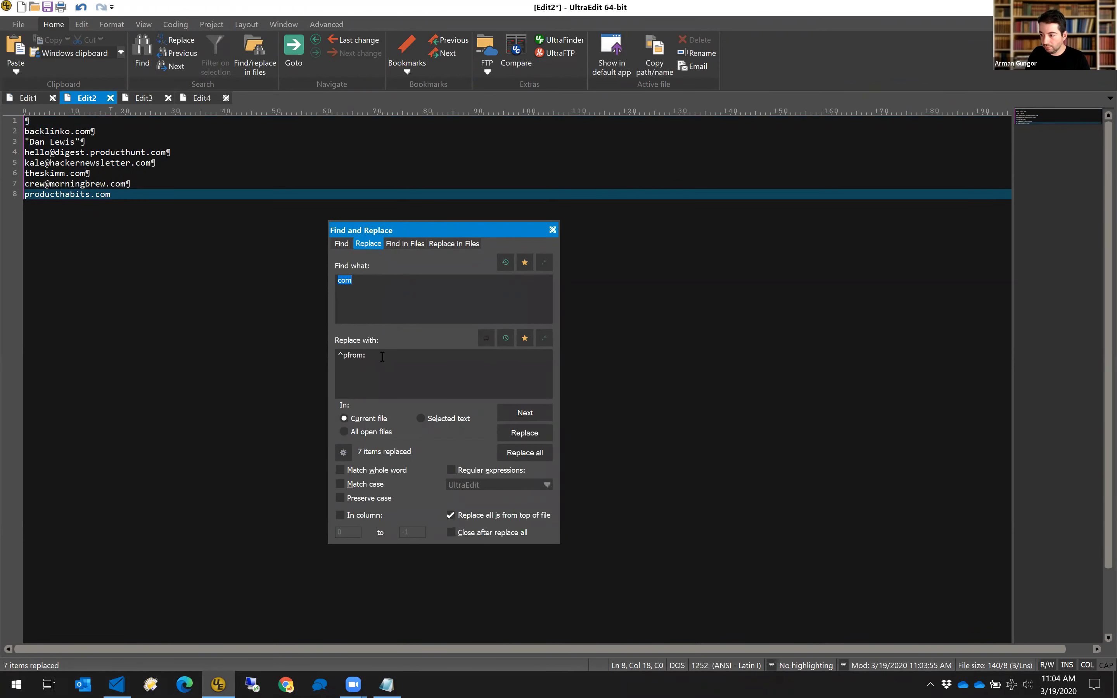
{"action": "type", "text": "^p"}
{"action": "key", "text": "BackSpace"}
{"action": "key", "text": "BackSpace"}
{"action": "key", "text": "BackSpace"}
{"action": "key", "text": "BackSpace"}
{"action": "key", "text": "BackSpace"}
{"action": "type", "text": "to:"}
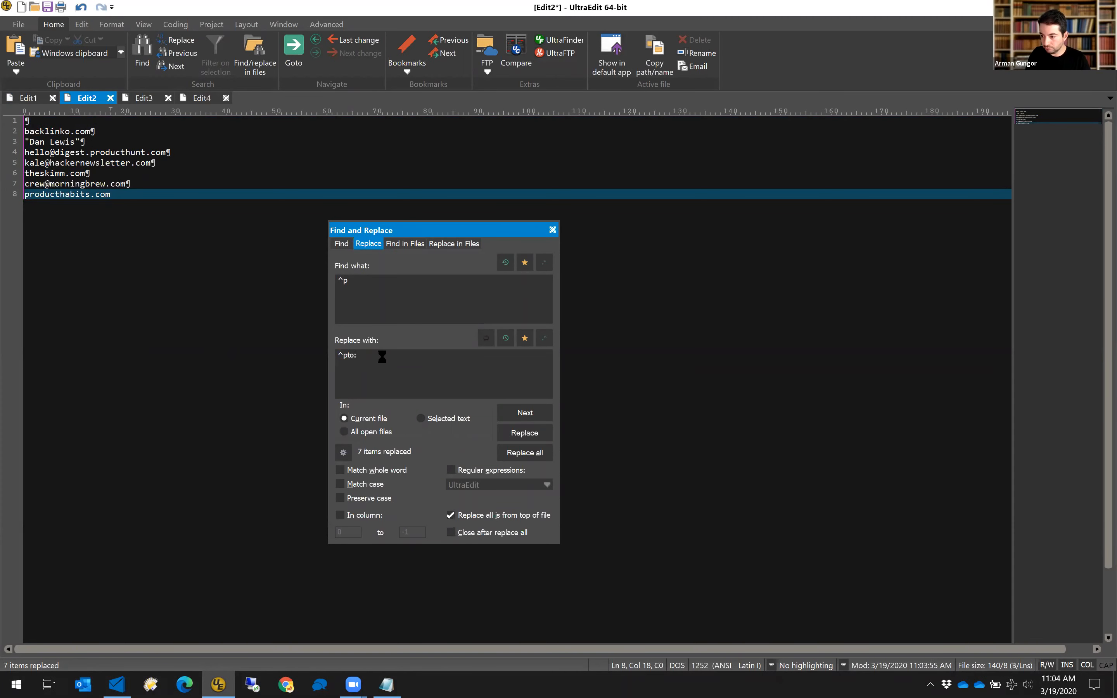
{"action": "left_click", "coordinate": [146, 98]}
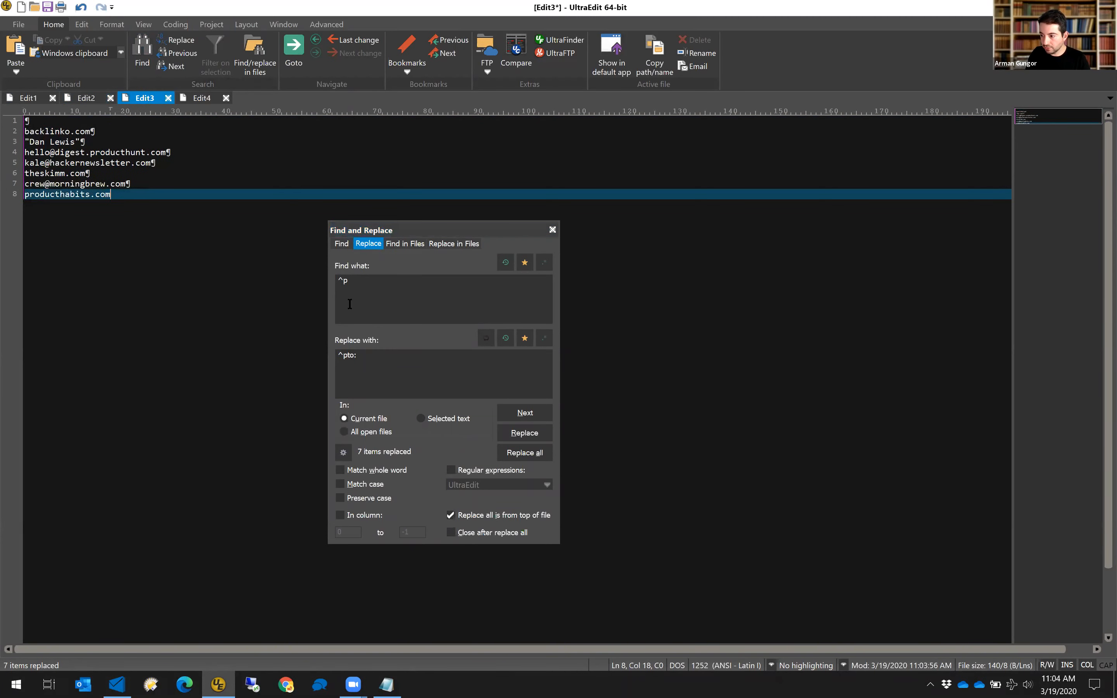
{"action": "left_click", "coordinate": [346, 356]}
{"action": "key", "text": "BackSpace"}
{"action": "key", "text": "BackSpace"}
{"action": "key", "text": "BackSpace"}
{"action": "type", "text": "cc:"}
{"action": "key", "text": "alt+a"}
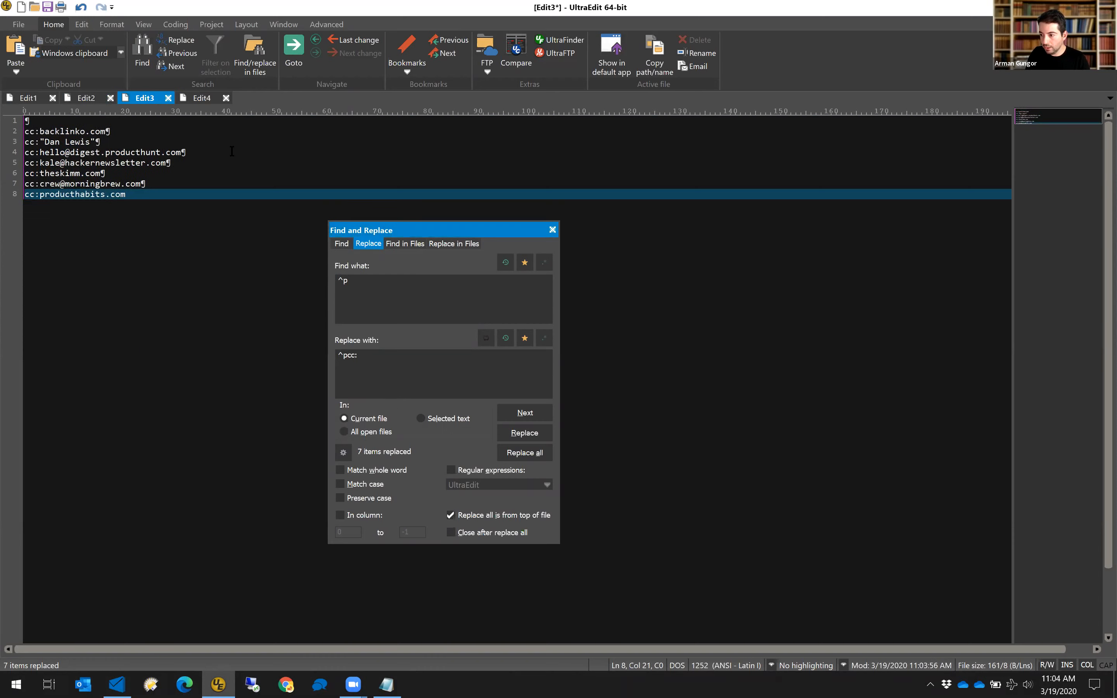
Prefix every line of Edit4 with bcc: and select all of it.
{"action": "left_click", "coordinate": [202, 98]}
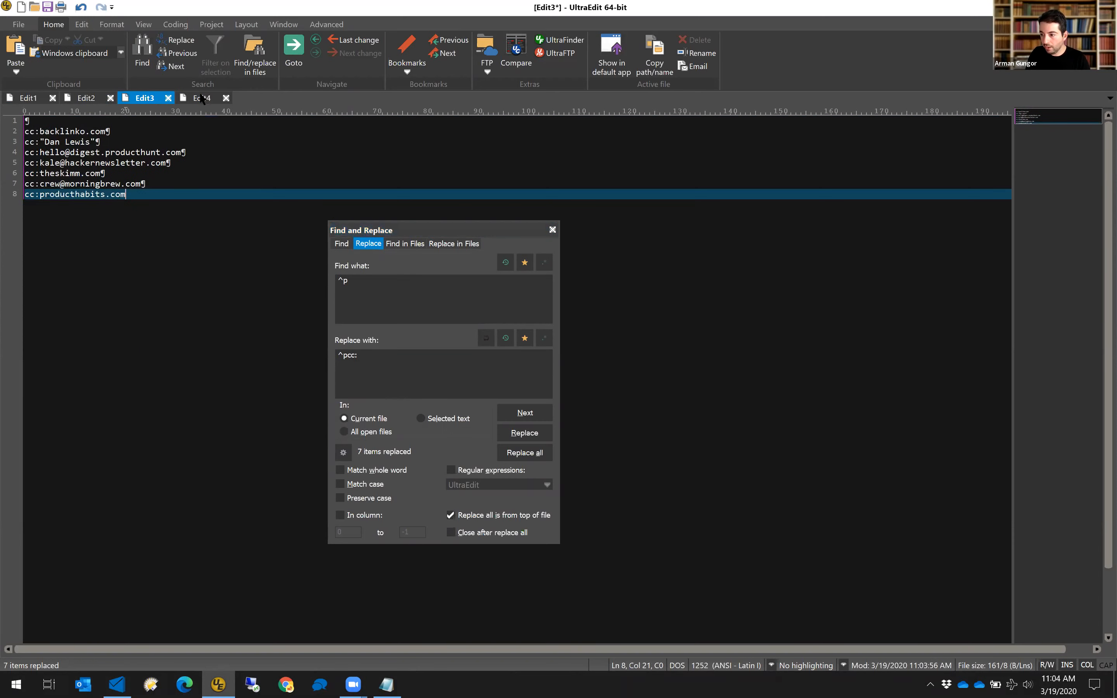
{"action": "left_click", "coordinate": [346, 356]}
{"action": "type", "text": "b"}
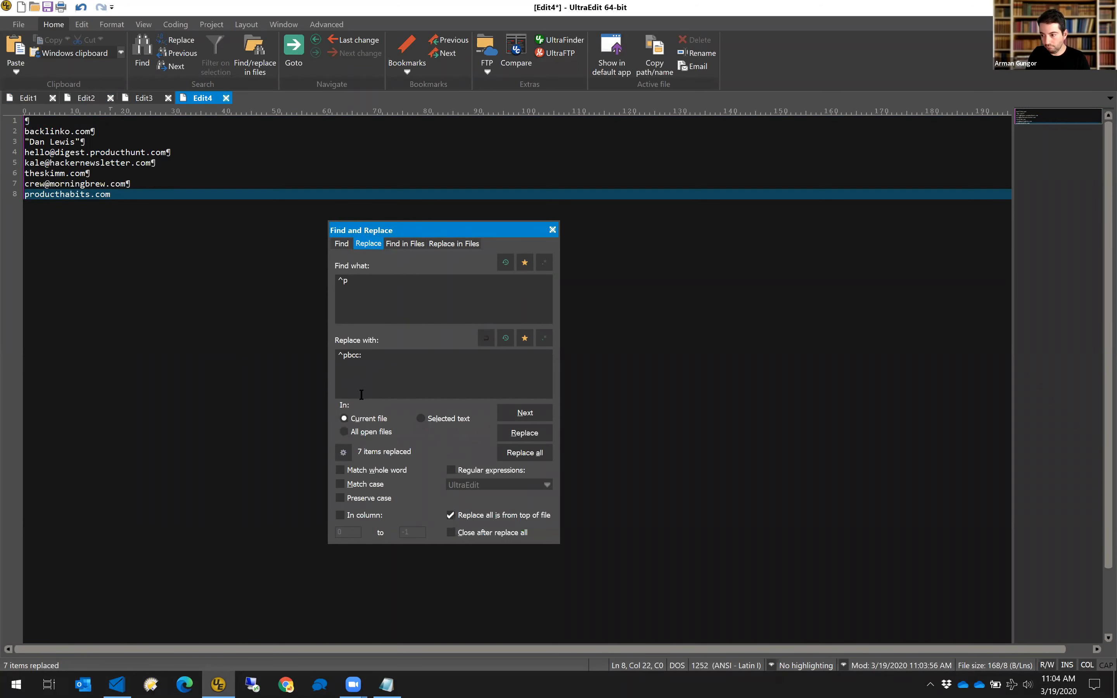
{"action": "key", "text": "alt+a"}
{"action": "key", "text": "Escape"}
{"action": "key", "text": "ctrl+a"}
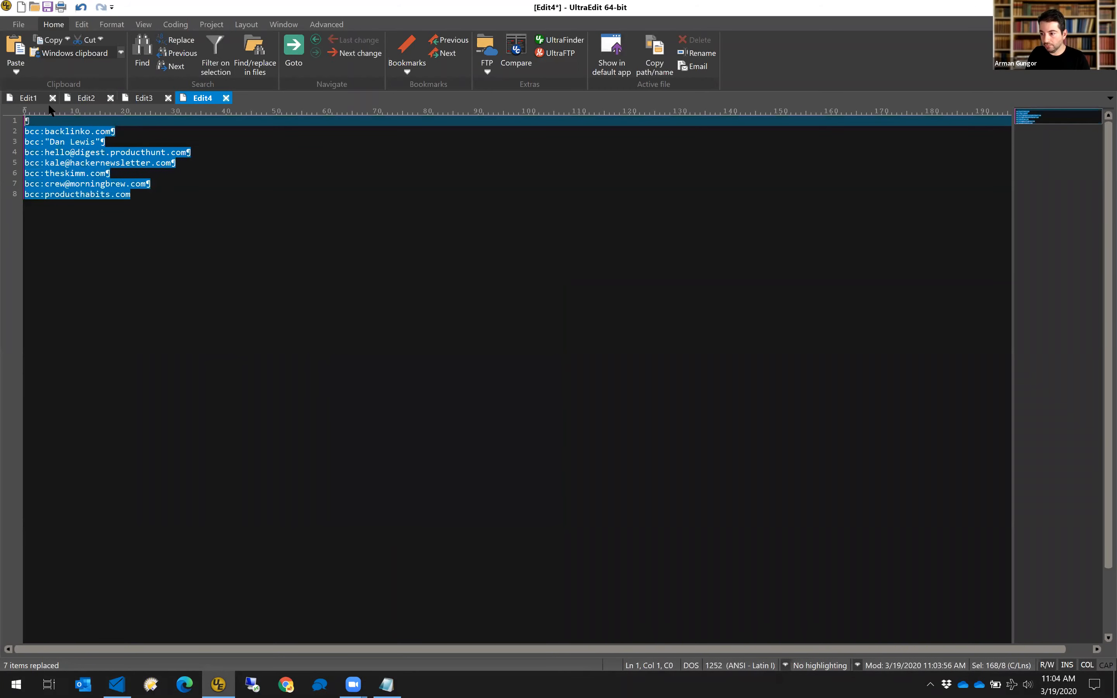
Append the to: lines below the from: lines in Edit1.
{"action": "left_click", "coordinate": [78, 94]}
{"action": "key", "text": "ctrl+a"}
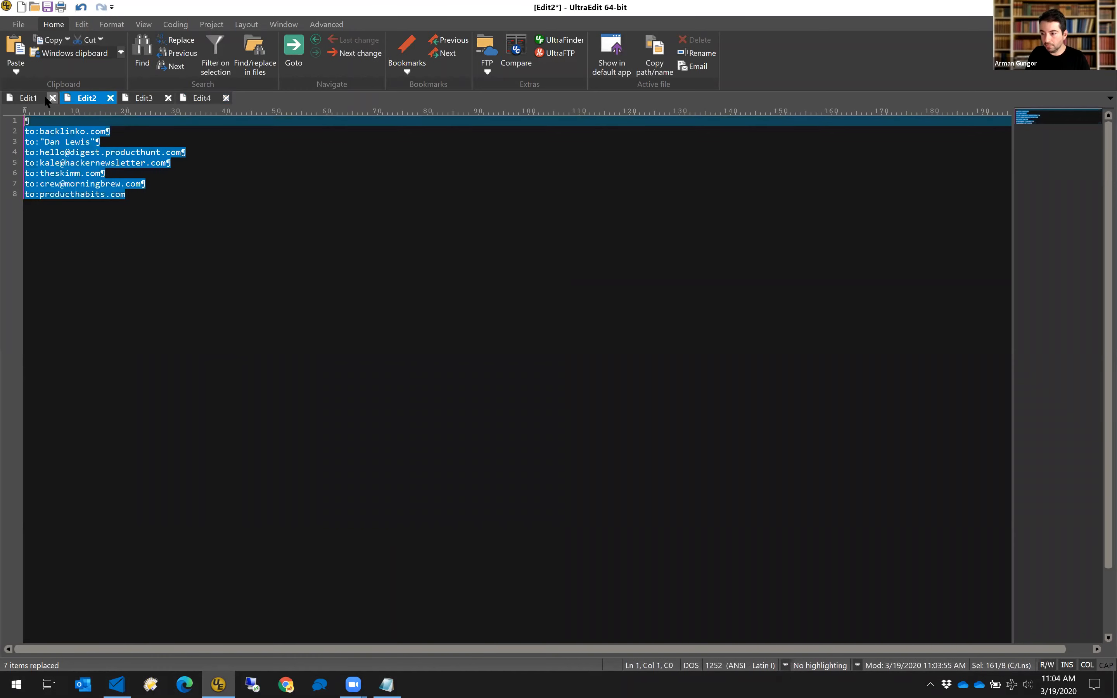
{"action": "left_click", "coordinate": [38, 101]}
{"action": "key", "text": "ctrl+End"}
{"action": "key", "text": "Return"}
{"action": "key", "text": "ctrl+v"}
{"action": "left_click", "coordinate": [80, 99]}
{"action": "left_click", "coordinate": [26, 98]}
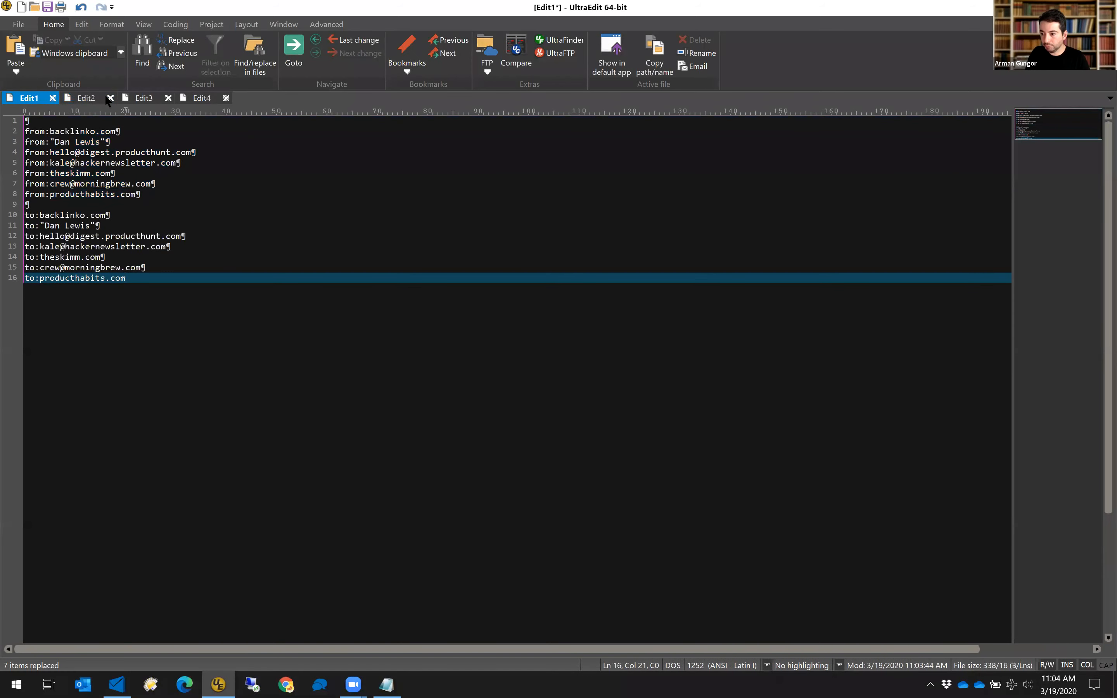
Append the cc: lines to the end of the combined Edit1 document.
{"action": "left_click", "coordinate": [125, 96]}
{"action": "key", "text": "ctrl+a"}
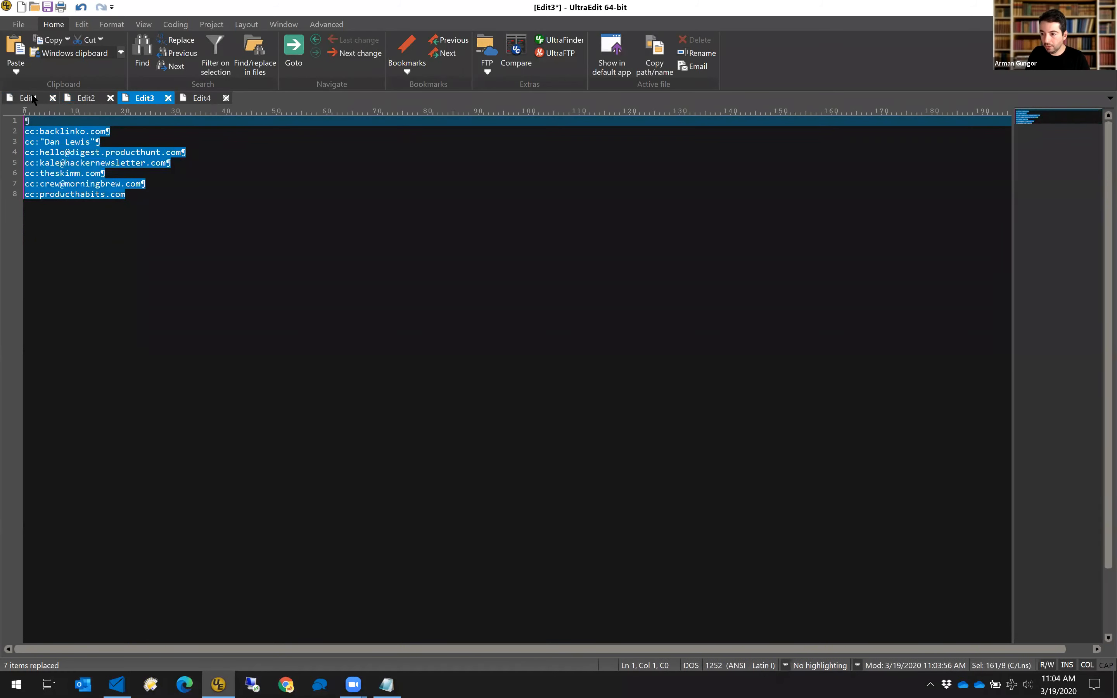
{"action": "left_click", "coordinate": [32, 99]}
{"action": "key", "text": "ctrl+v"}
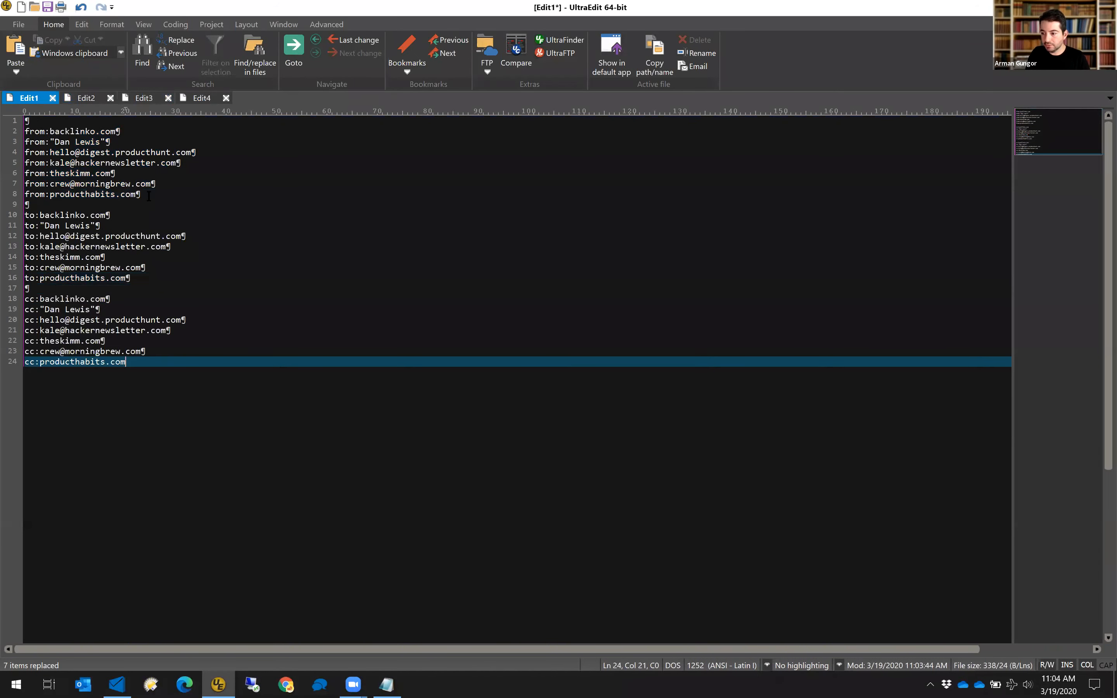
{"action": "left_click", "coordinate": [202, 98]}
Paste the bcc: lines at the end of the combined Edit1 document.
{"action": "key", "text": "ctrl+c"}
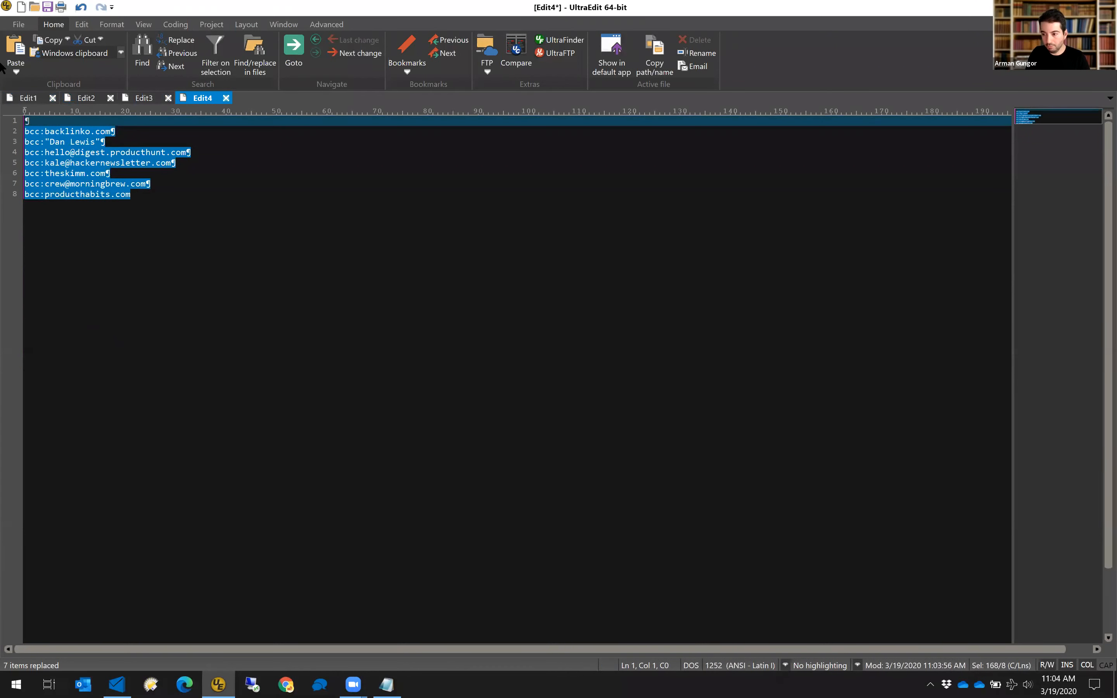
{"action": "left_click", "coordinate": [27, 97]}
{"action": "key", "text": "ctrl+v"}
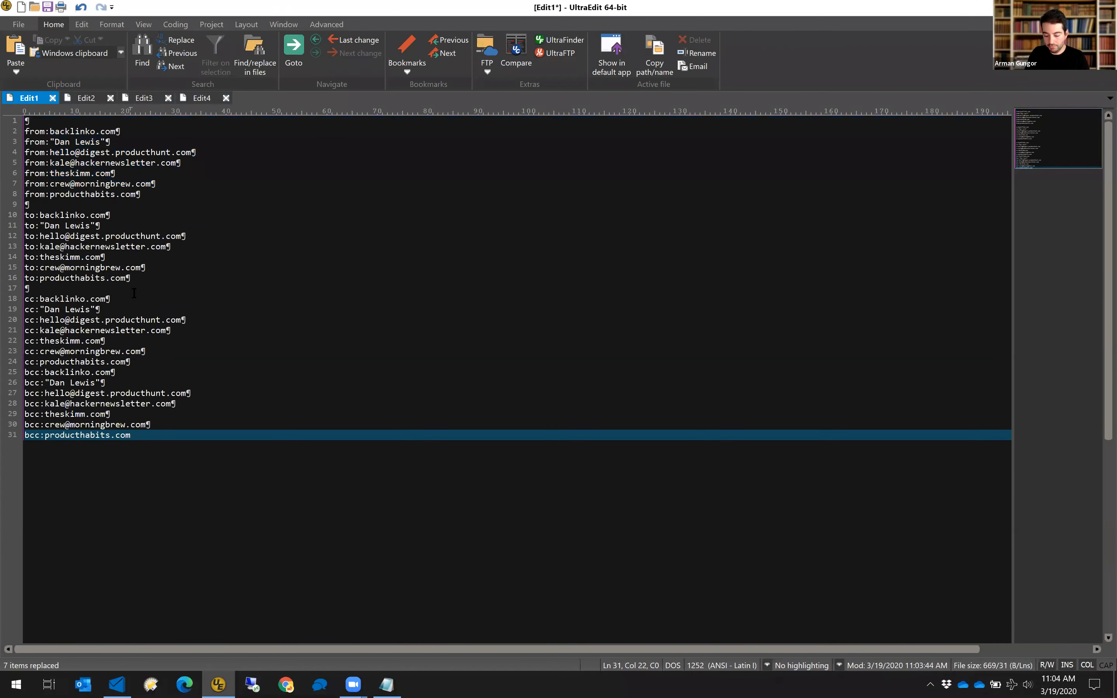
Replace ^p^p with ^p to drop blank lines, then delete the empty first line.
{"action": "key", "text": "ctrl+r"}
{"action": "type", "text": "^p^p"}
{"action": "key", "text": "Tab"}
{"action": "type", "text": "^p"}
{"action": "key", "text": "shift+Tab"}
{"action": "key", "text": "End"}
{"action": "key", "text": "BackSpace"}
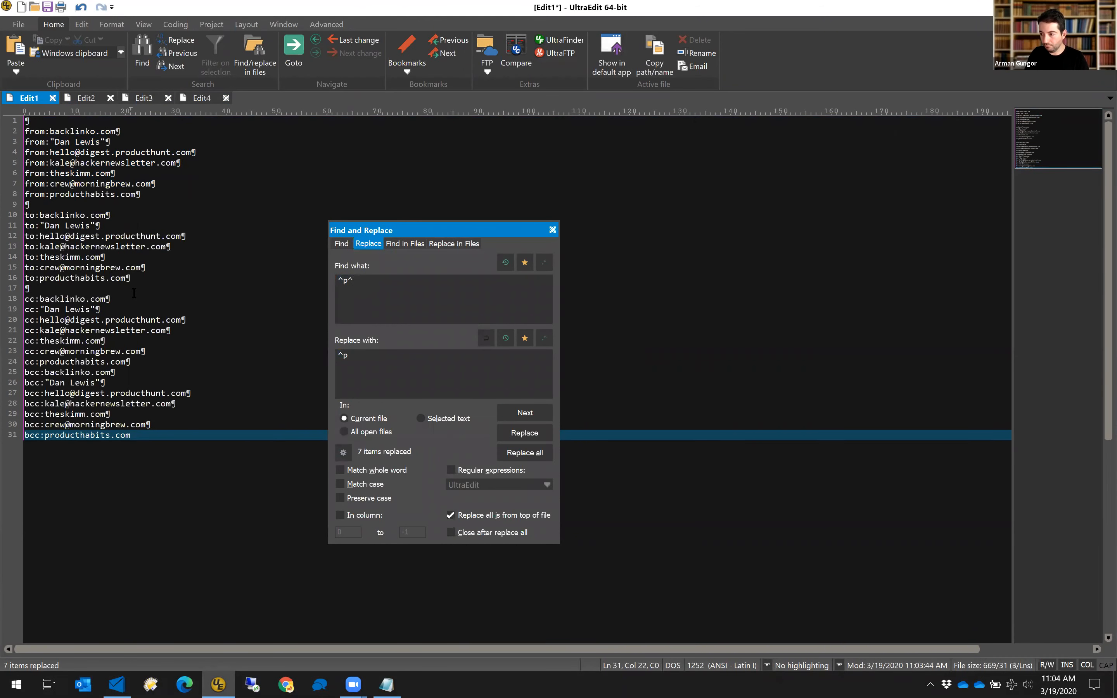
{"action": "type", "text": "p"}
{"action": "key", "text": "alt+a"}
{"action": "key", "text": "Escape"}
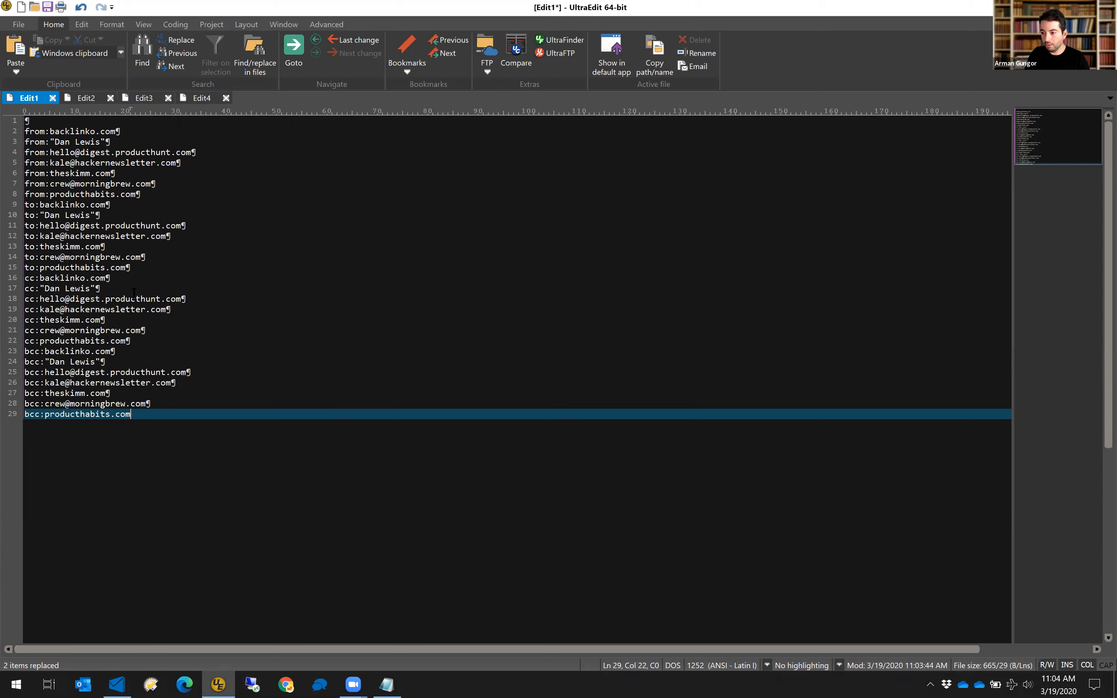
{"action": "key", "text": "ctrl+Home"}
{"action": "key", "text": "Delete"}
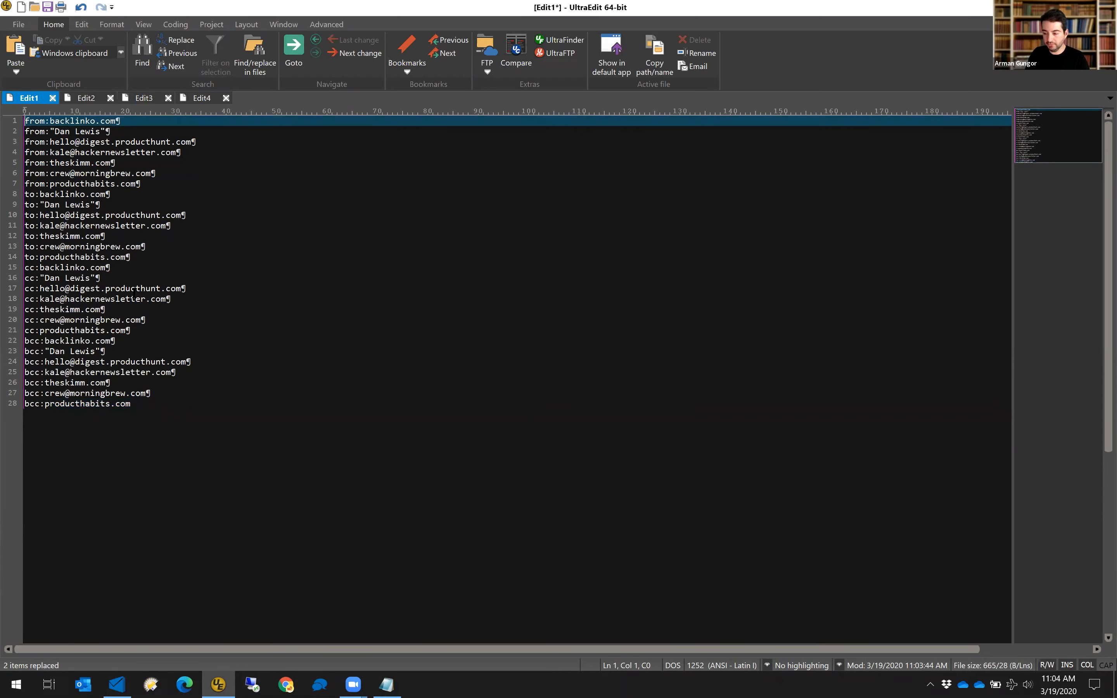
Replace all line breaks with OR, joining every entry into one query line.
{"action": "key", "text": "ctrl+r"}
{"action": "key", "text": "Tab"}
{"action": "type", "text": "OR"}
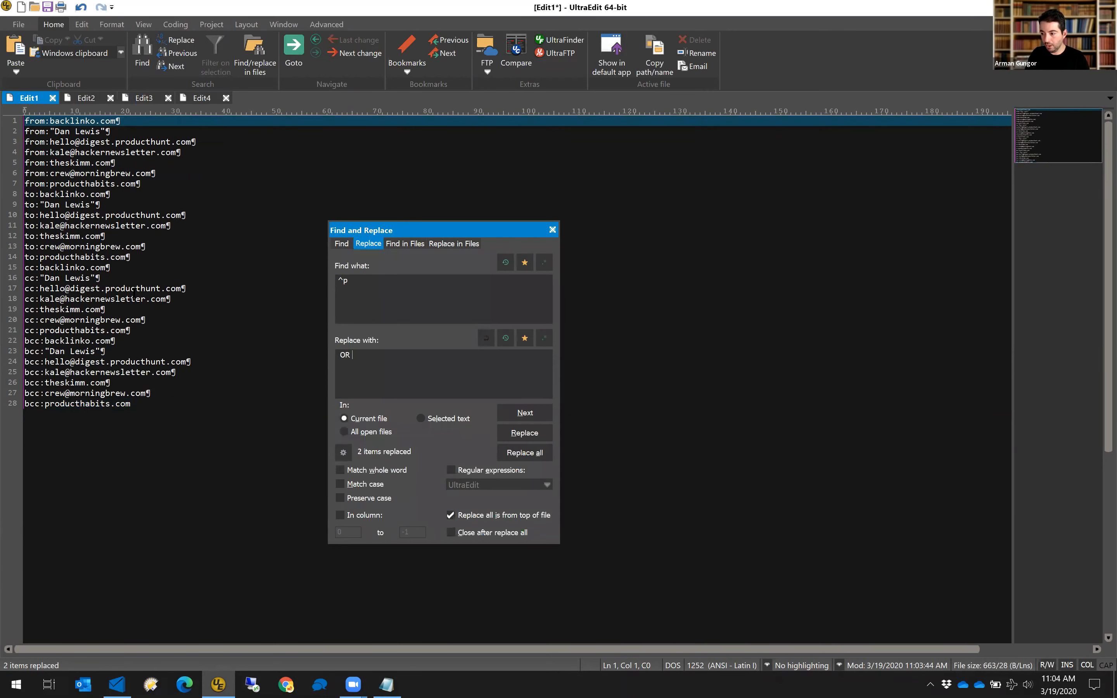
{"action": "key", "text": "alt+a"}
{"action": "key", "text": "Escape"}
{"action": "key", "text": "End"}
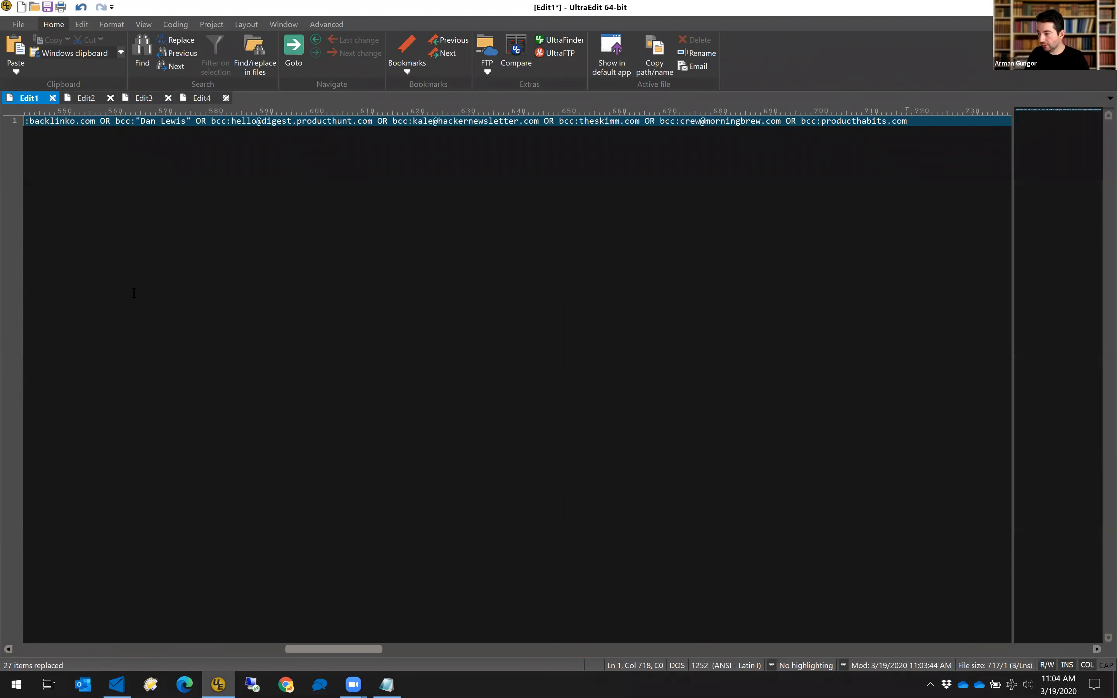
{"action": "key", "text": "Home"}
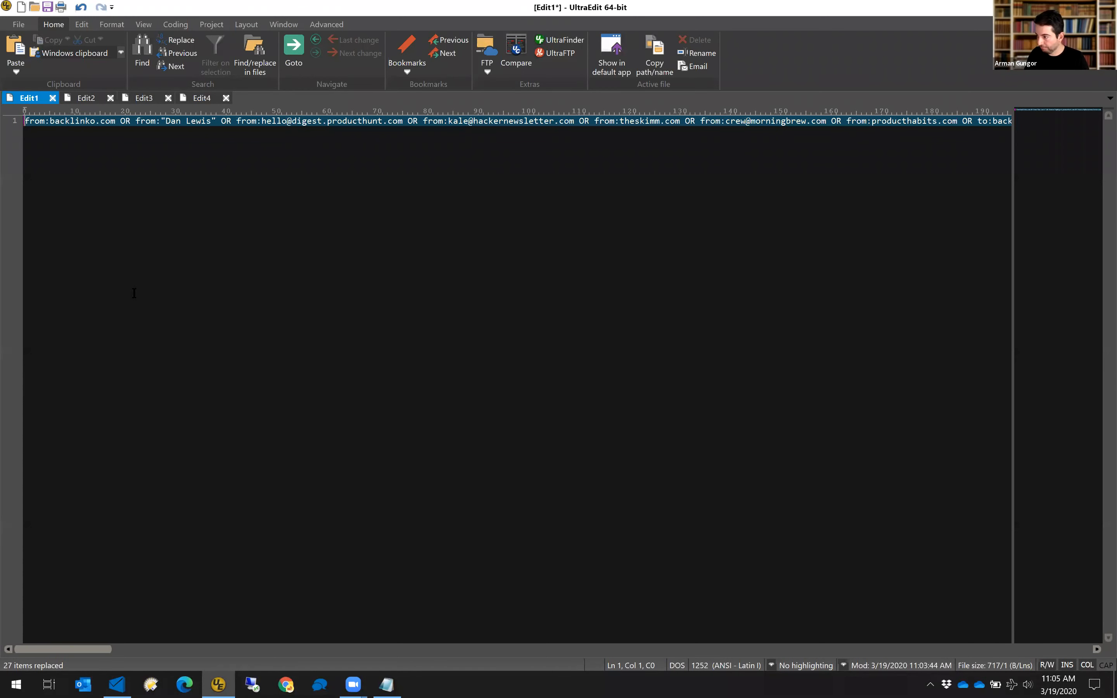
{"action": "key", "text": "End"}
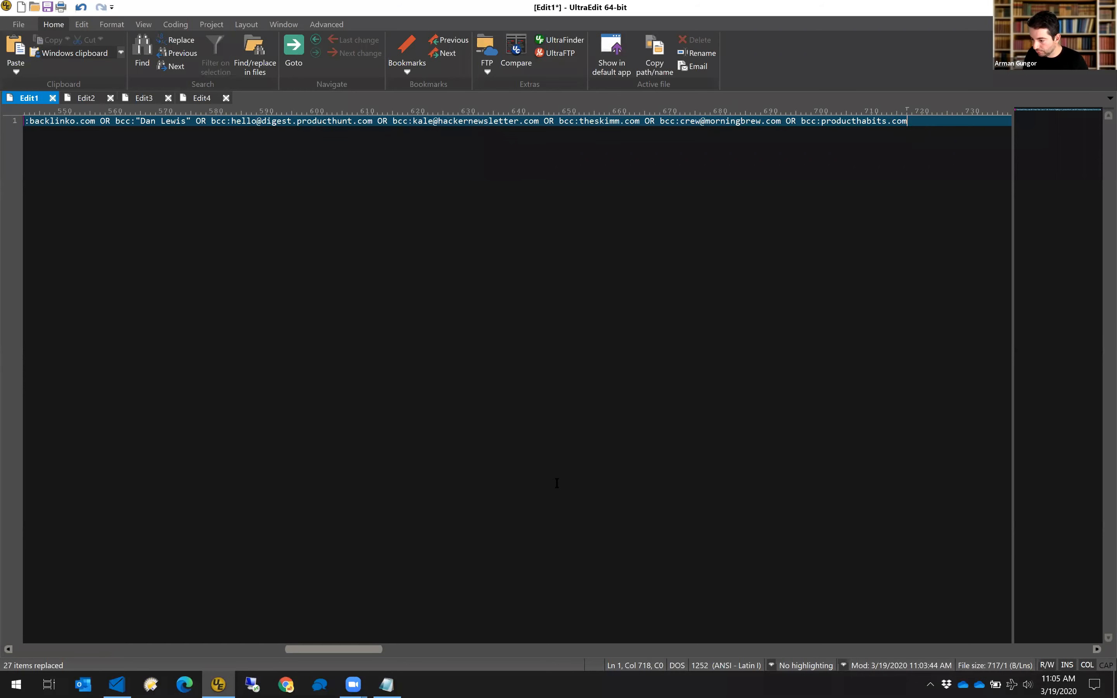
Insert '( after:2018/1/1 AND before:2019/1/1 AND' at the start of the OR query line.
{"action": "left_click", "coordinate": [387, 684]}
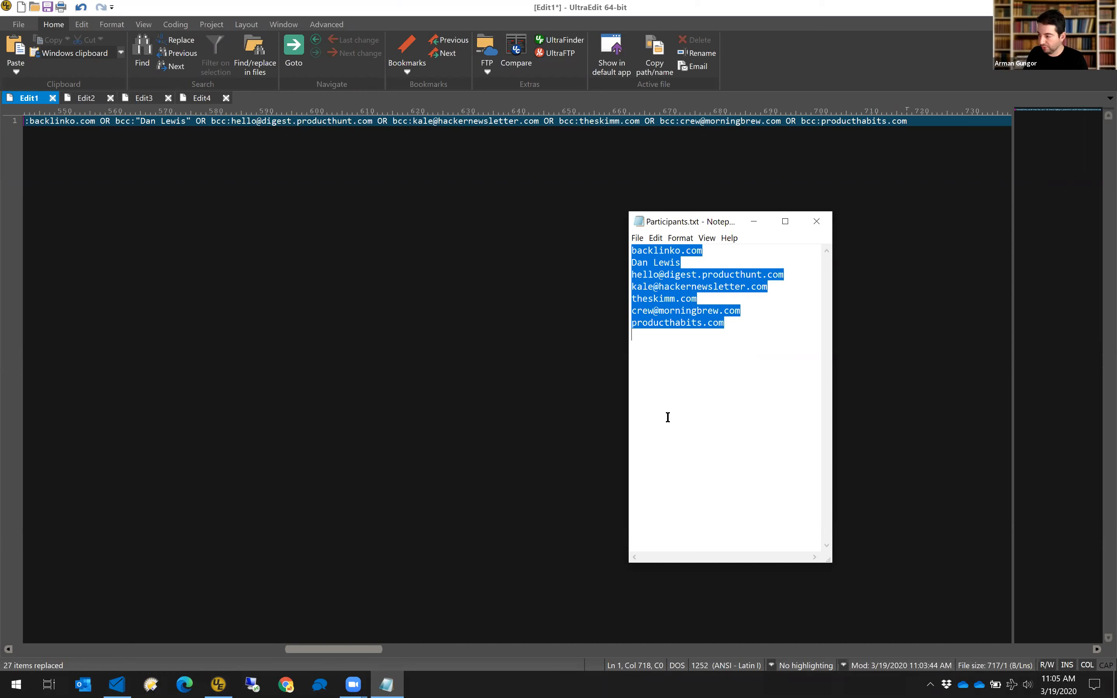
{"action": "left_click", "coordinate": [941, 116]}
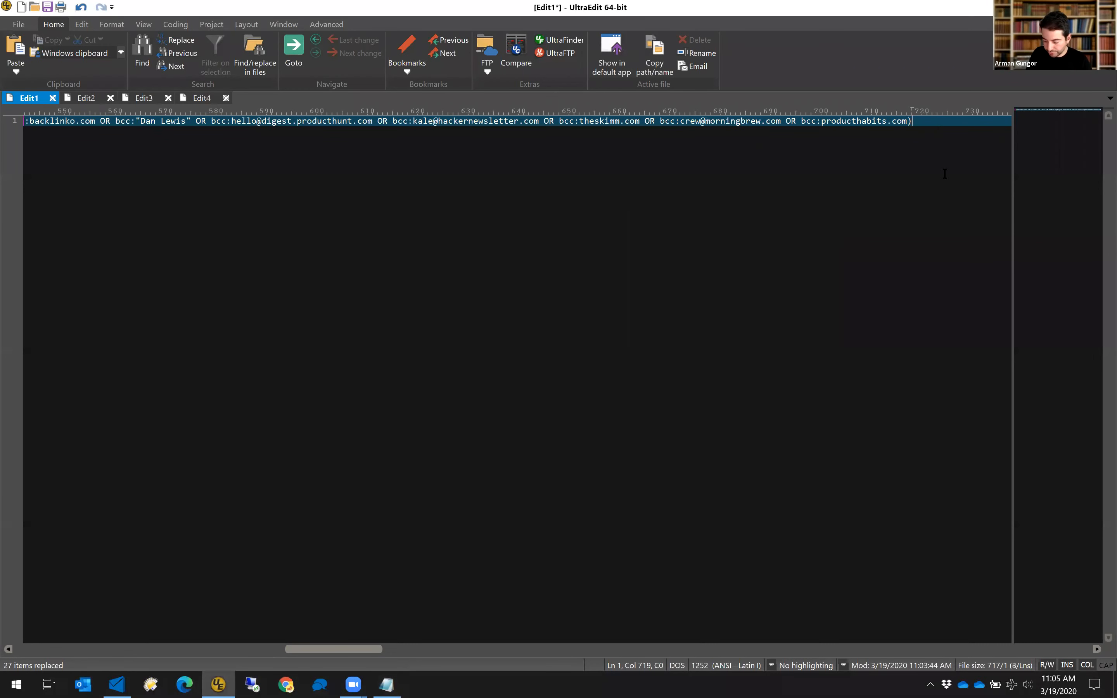
{"action": "key", "text": "Home"}
{"action": "type", "text": "("}
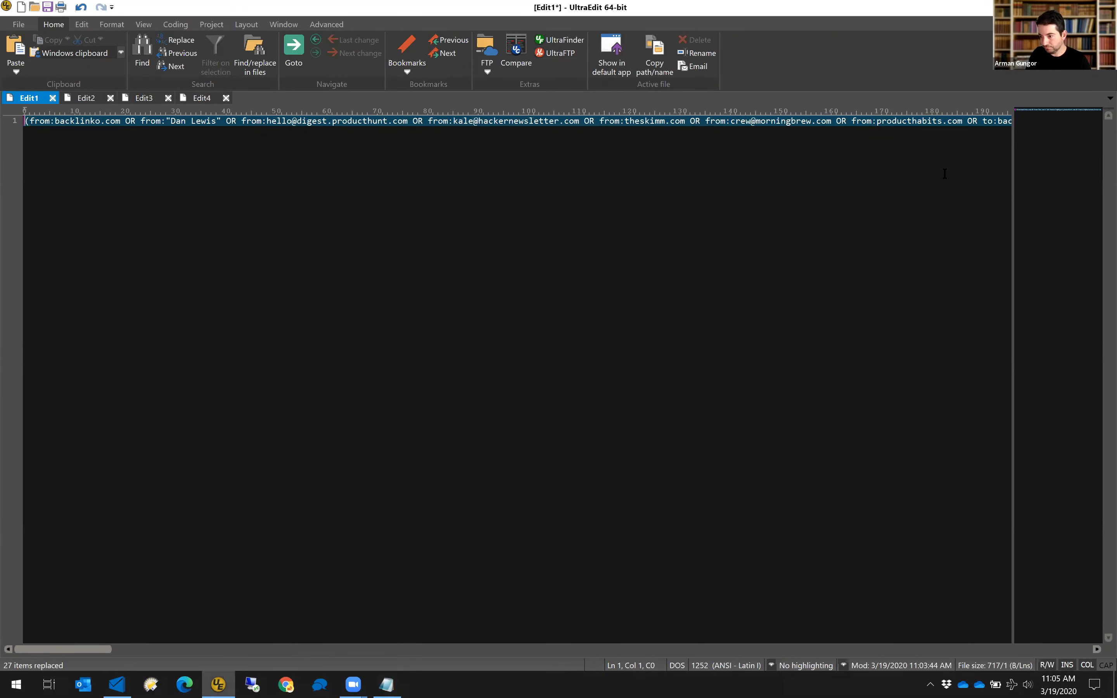
{"action": "type", "text": " after:2017"}
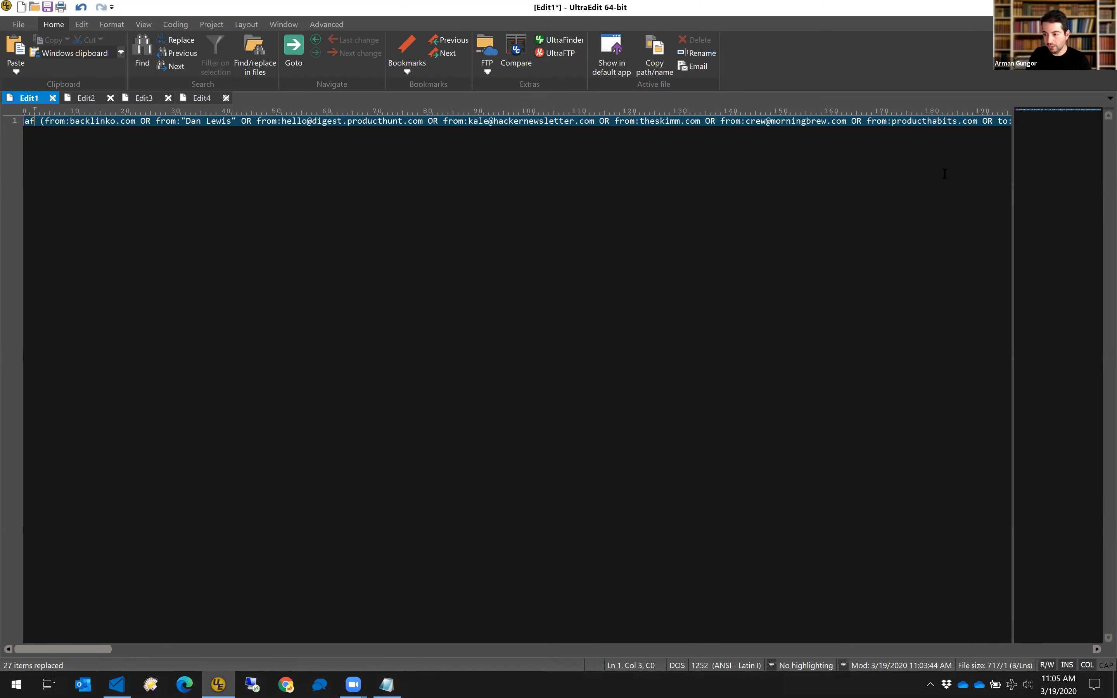
{"action": "key", "text": "BackSpace"}
{"action": "type", "text": "8/1/1"}
{"action": "type", "text": "AND before:2019/1/1 AND"}
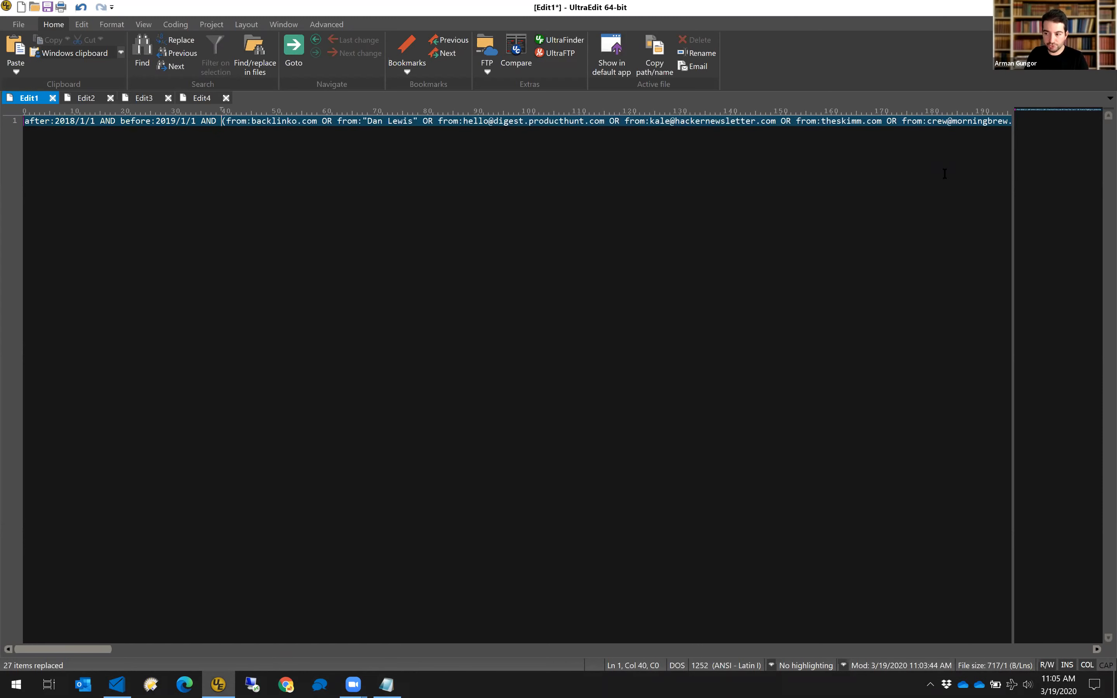
{"action": "key", "text": "End"}
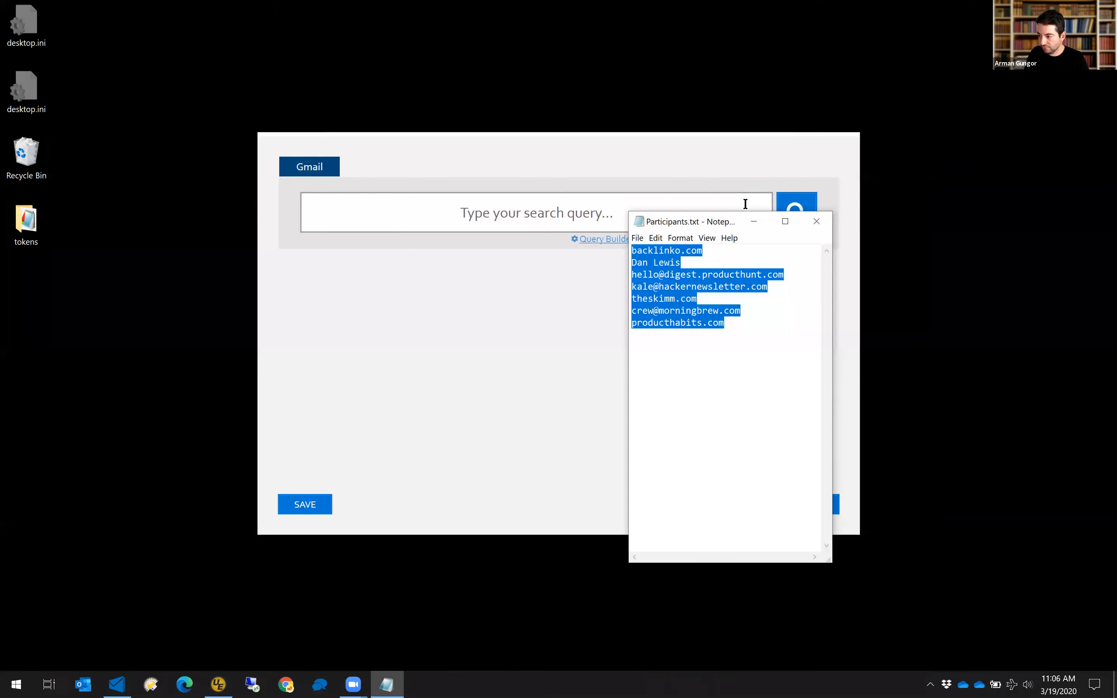
Open the Query Builder and paste the seven Notepad participants into the Participants box.
{"action": "left_click", "coordinate": [703, 167]}
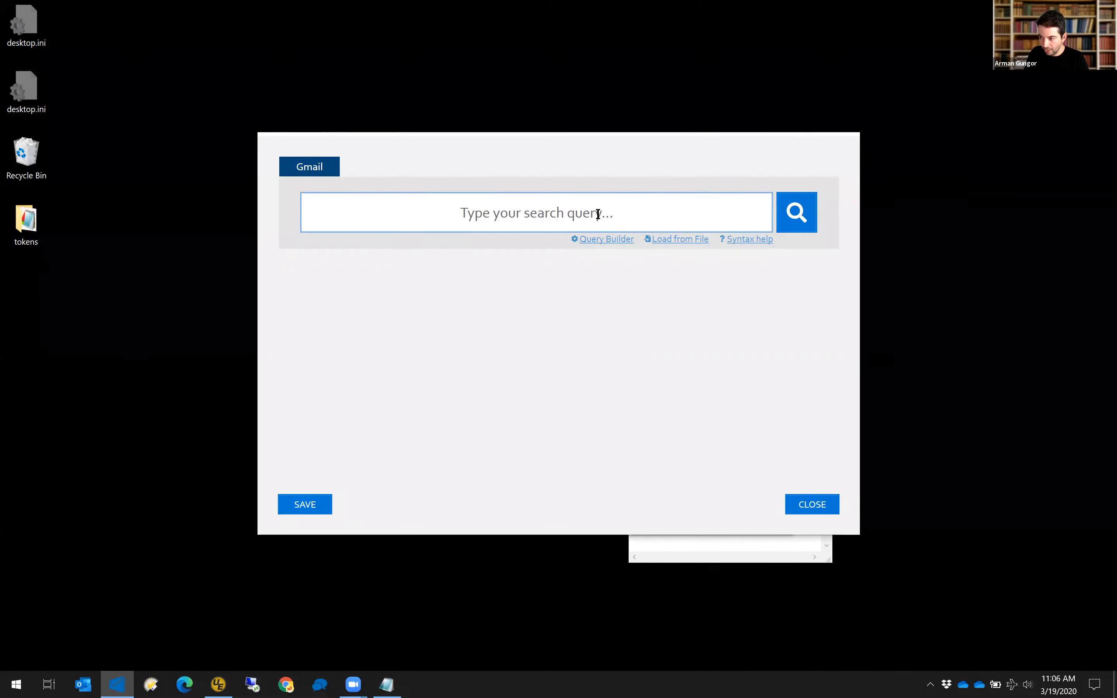
{"action": "left_click", "coordinate": [597, 241]}
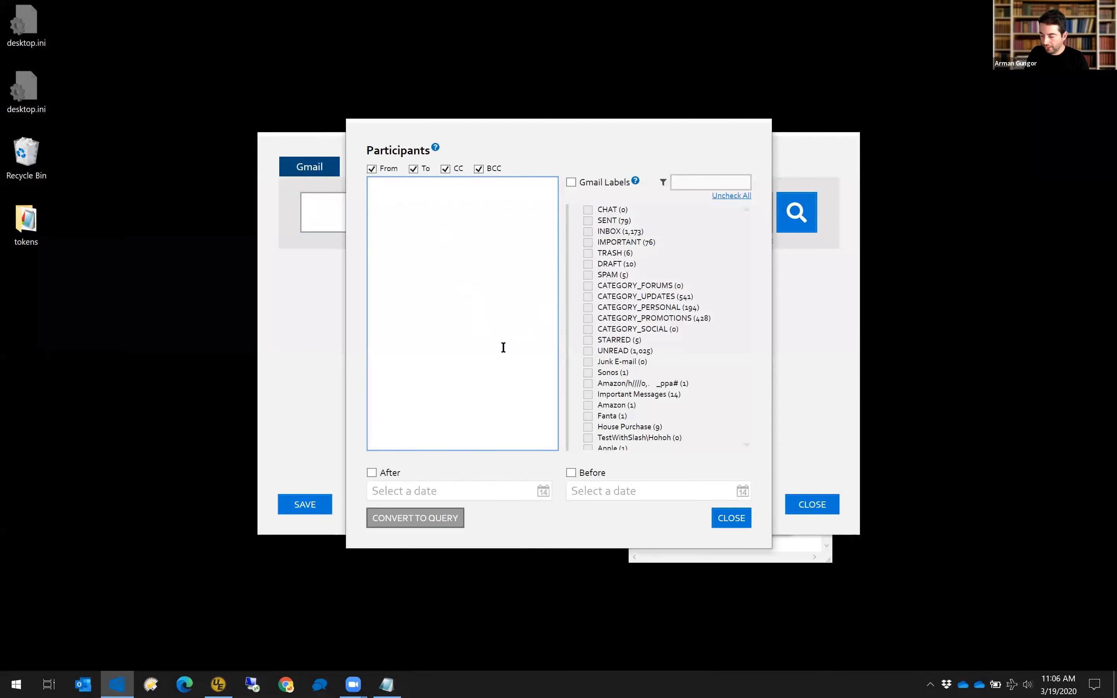
{"action": "left_click", "coordinate": [479, 263]}
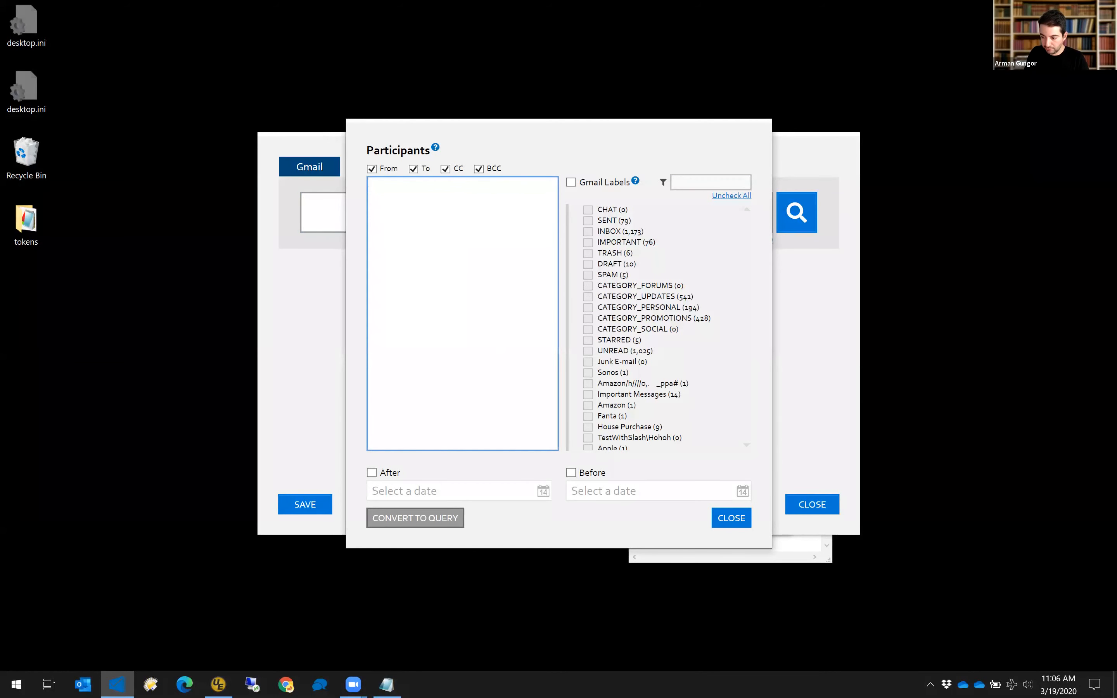
{"action": "left_click", "coordinate": [387, 685]}
{"action": "left_click", "coordinate": [491, 325]}
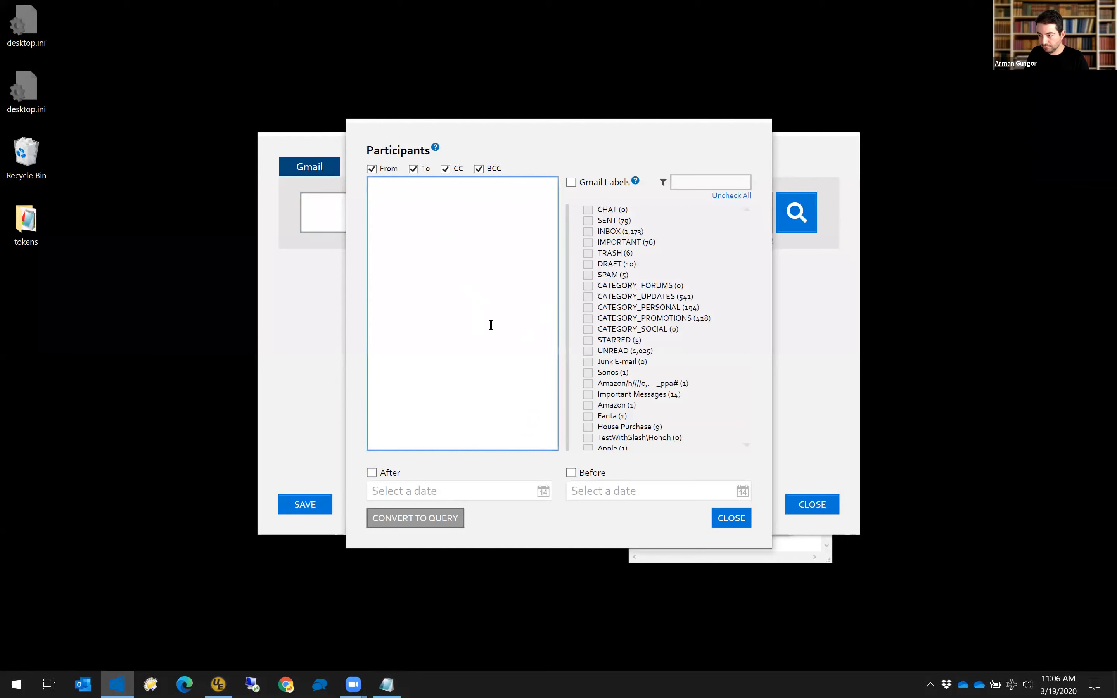
{"action": "key", "text": "ctrl+v"}
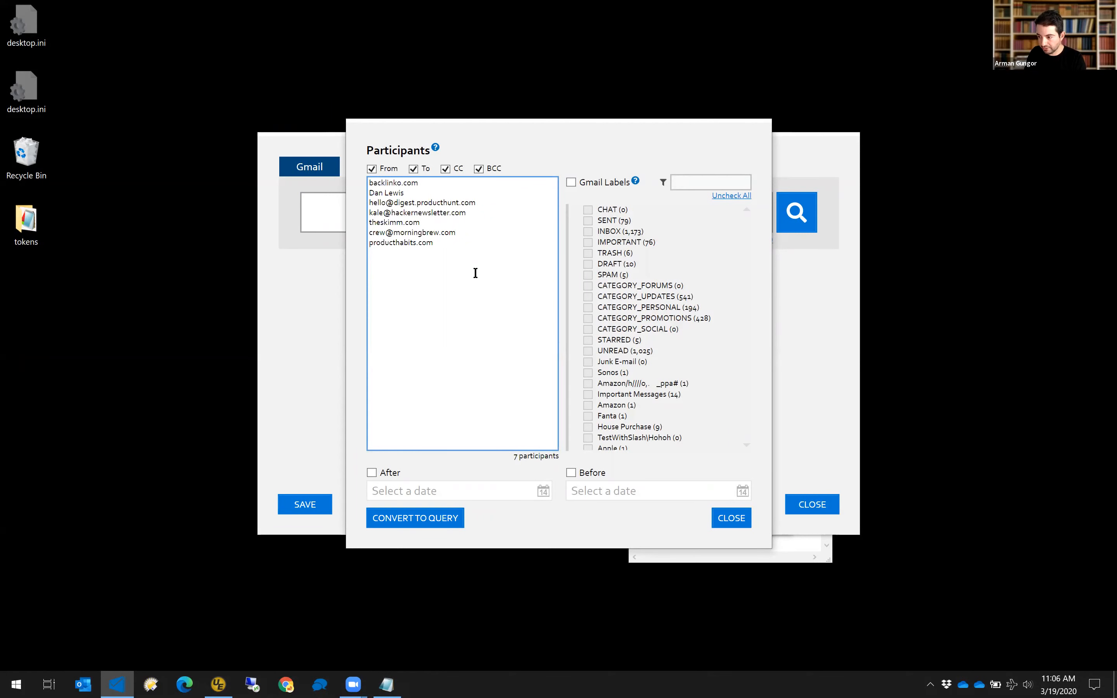
{"action": "key", "text": "BackSpace"}
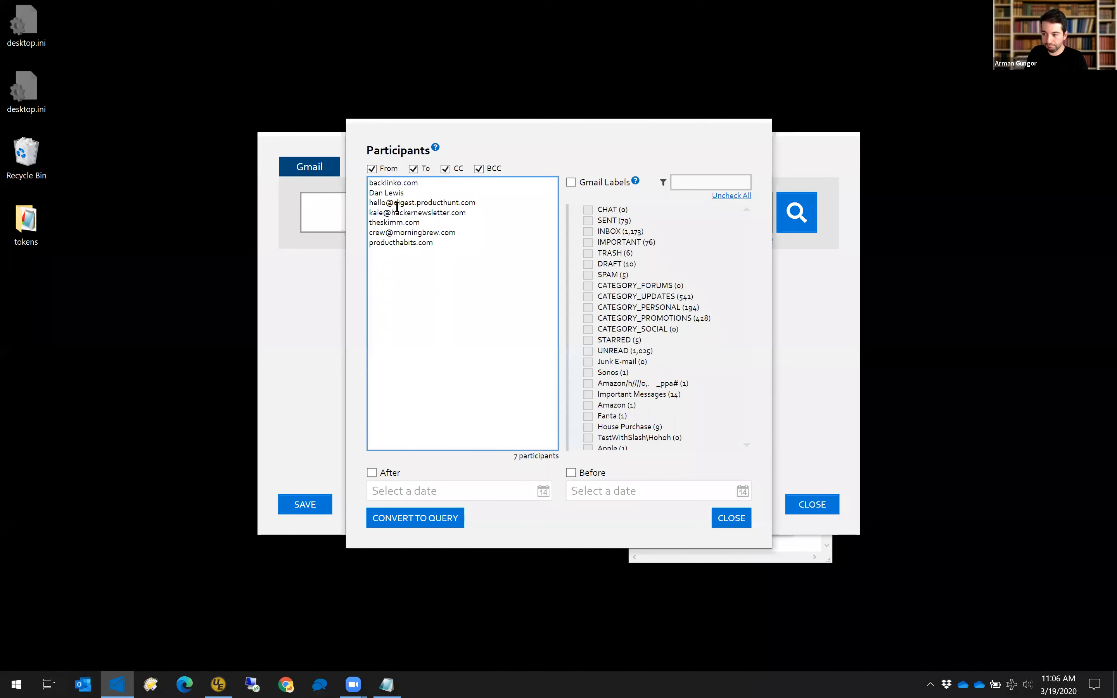
{"action": "left_click", "coordinate": [421, 184]}
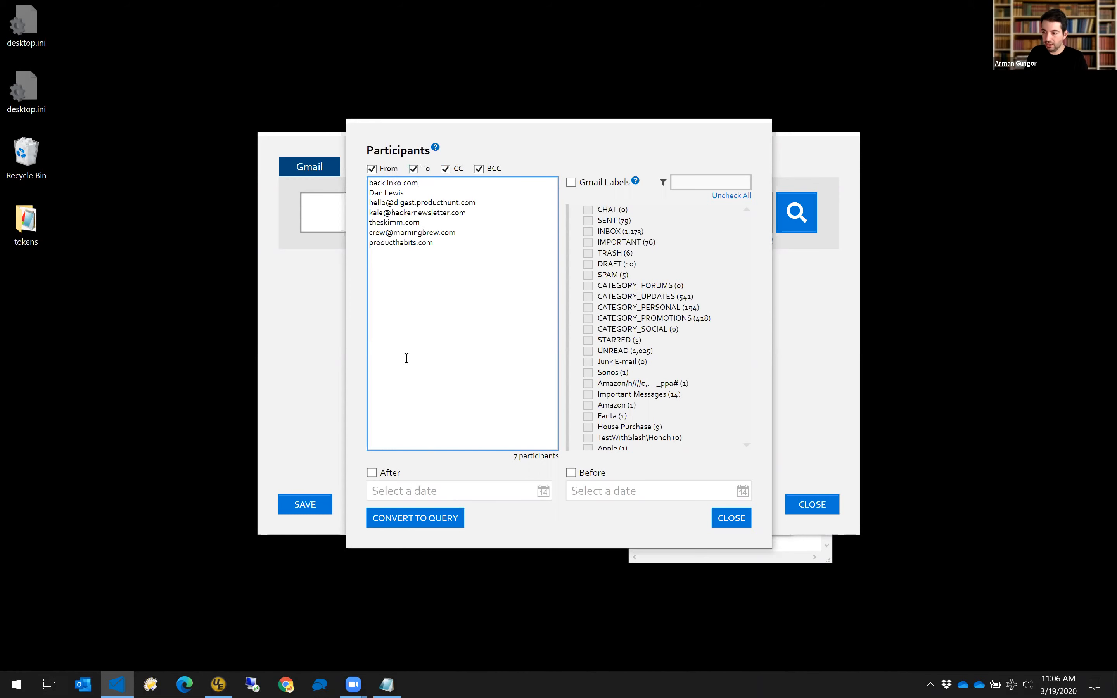
Enable the After 1/1/2018 and Before 1/1/2019 date filters in the query builder.
{"action": "left_click", "coordinate": [372, 472]}
{"action": "left_click", "coordinate": [403, 498]}
{"action": "type", "text": "1/1/2018"}
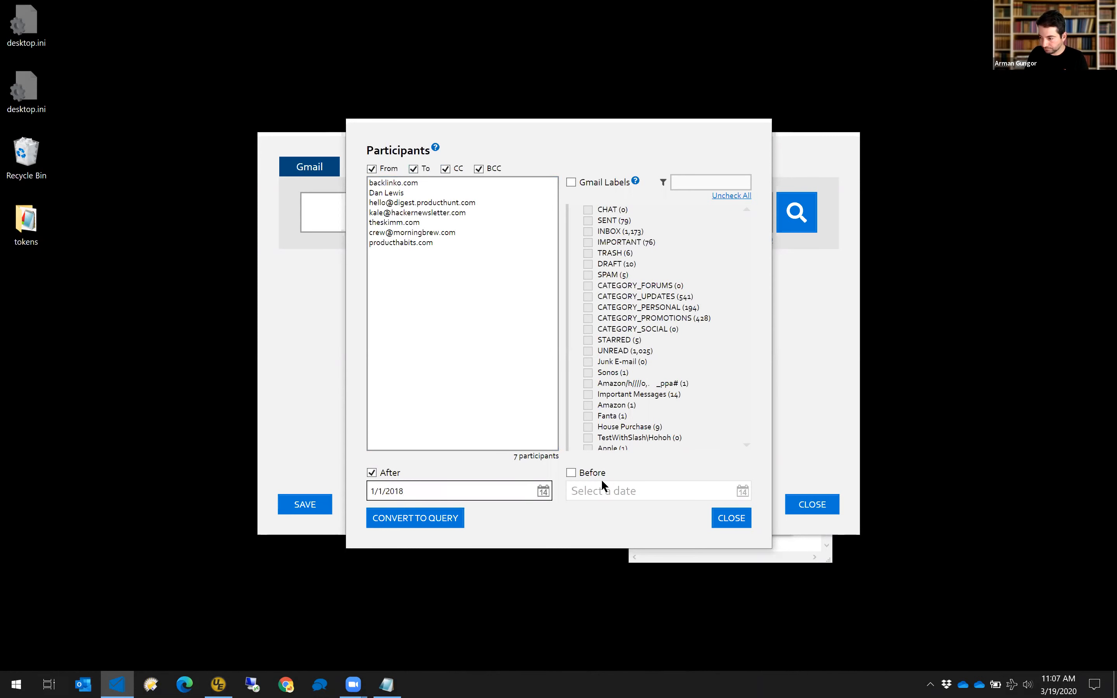
{"action": "left_click", "coordinate": [586, 490]}
{"action": "type", "text": "1/1"}
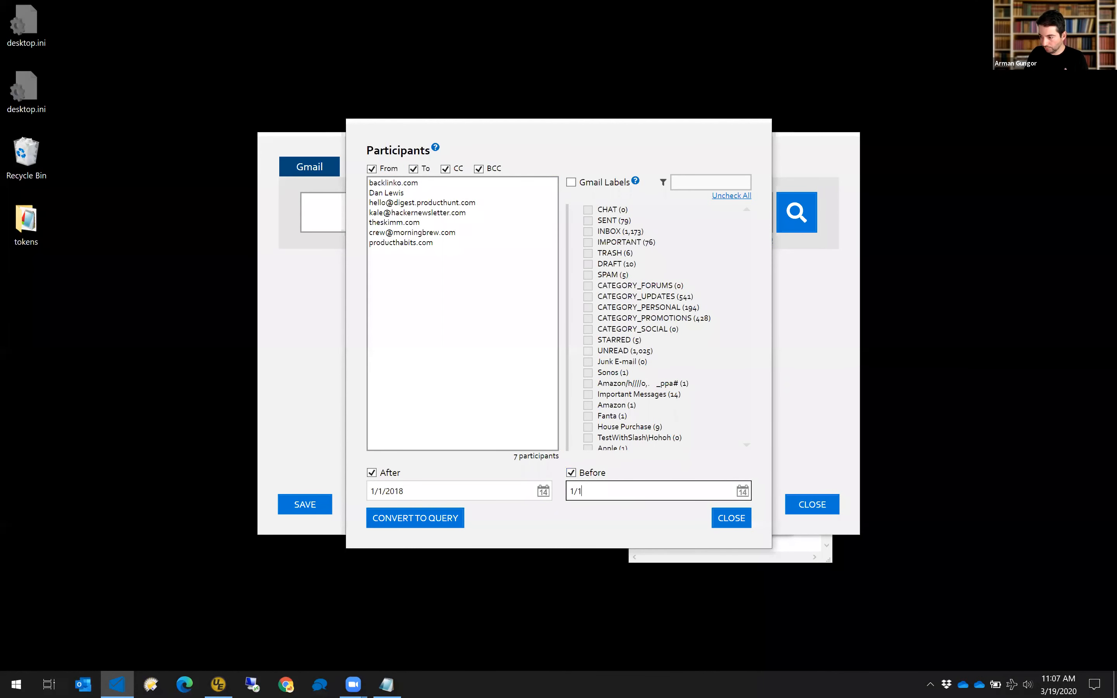
{"action": "type", "text": "/2019"}
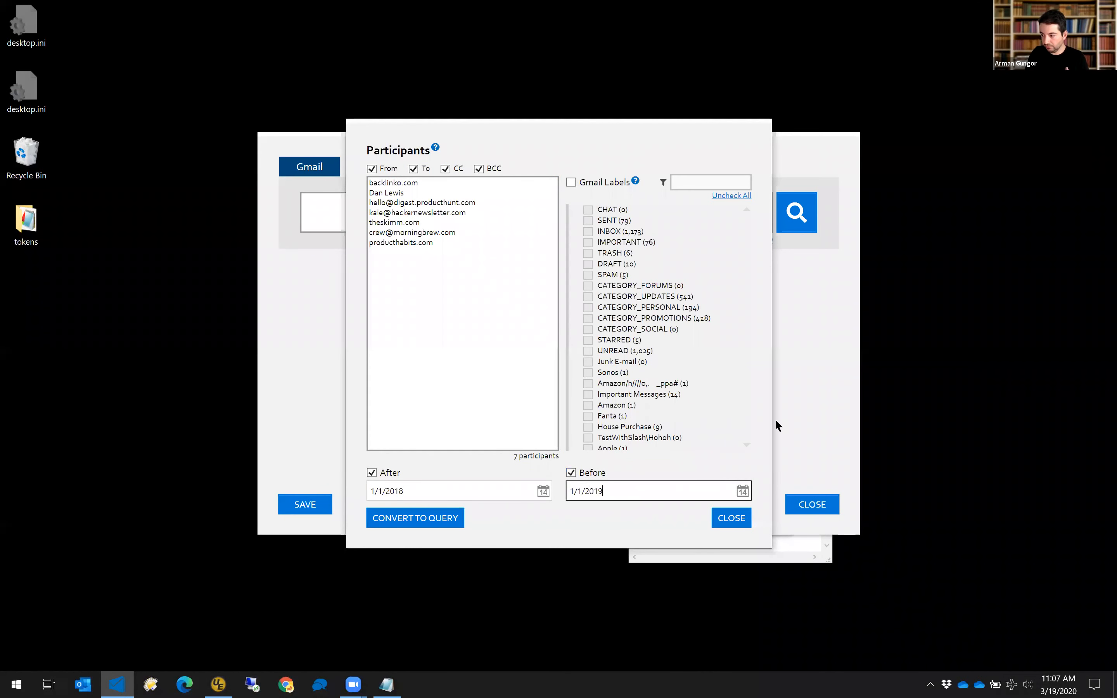
{"action": "left_click", "coordinate": [743, 492]}
{"action": "left_click", "coordinate": [620, 557]}
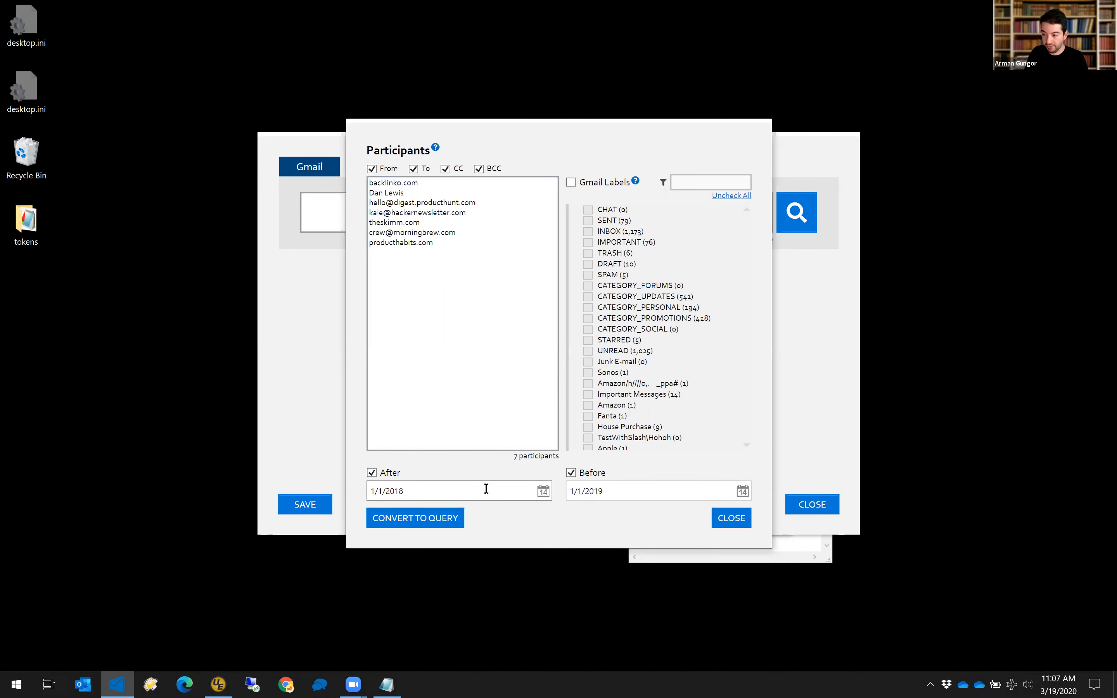
Restrict to the INBOX Gmail label, convert the criteria to a query, and select it.
{"action": "left_click", "coordinate": [593, 183]}
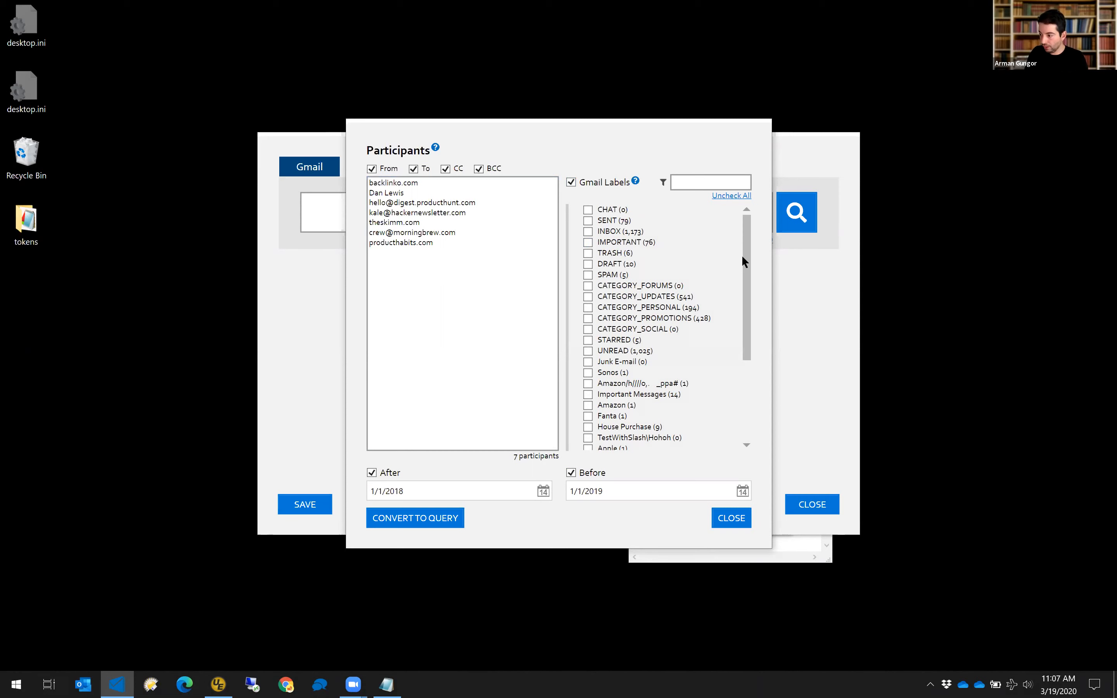
{"action": "left_click", "coordinate": [691, 182]}
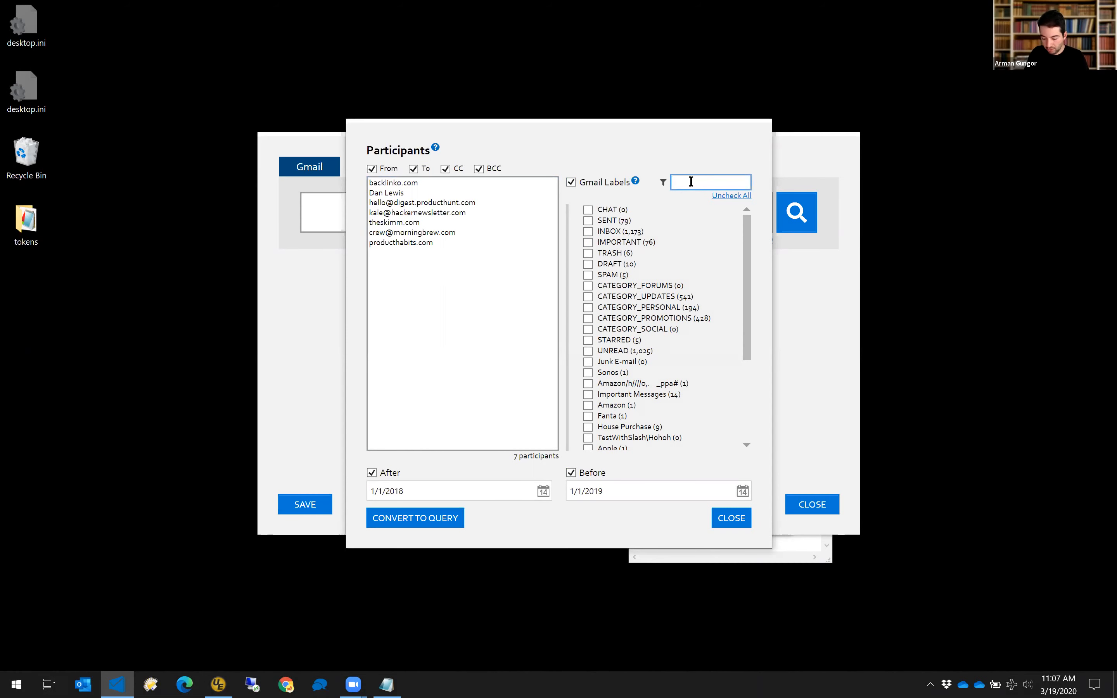
{"action": "type", "text": "inbox"}
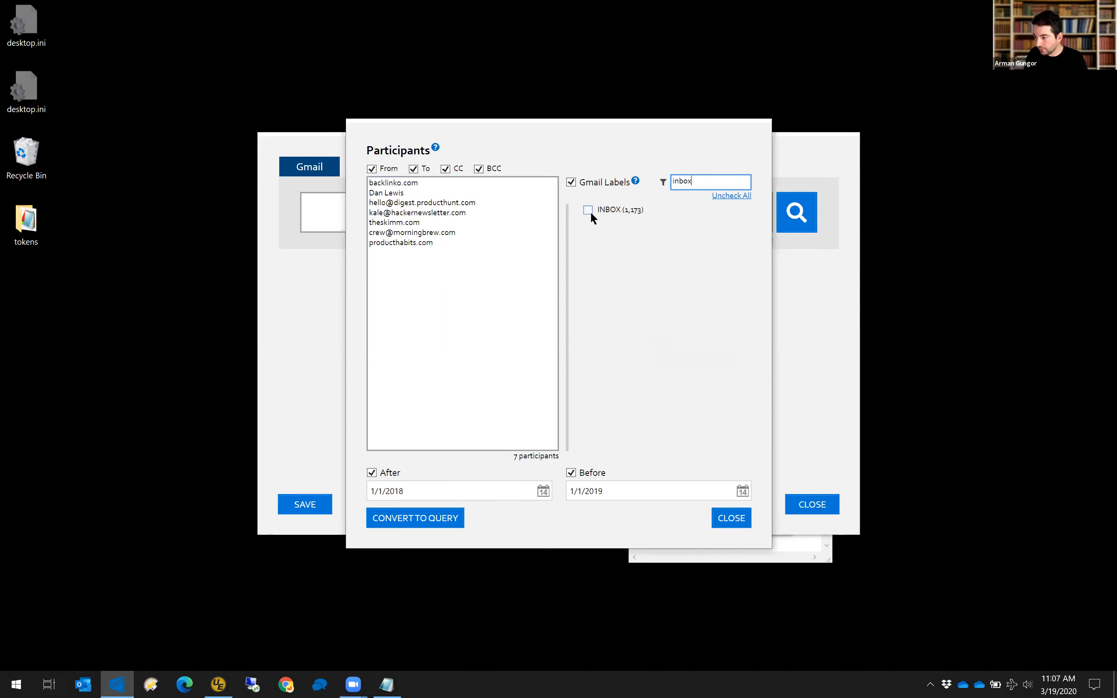
{"action": "left_click", "coordinate": [588, 211]}
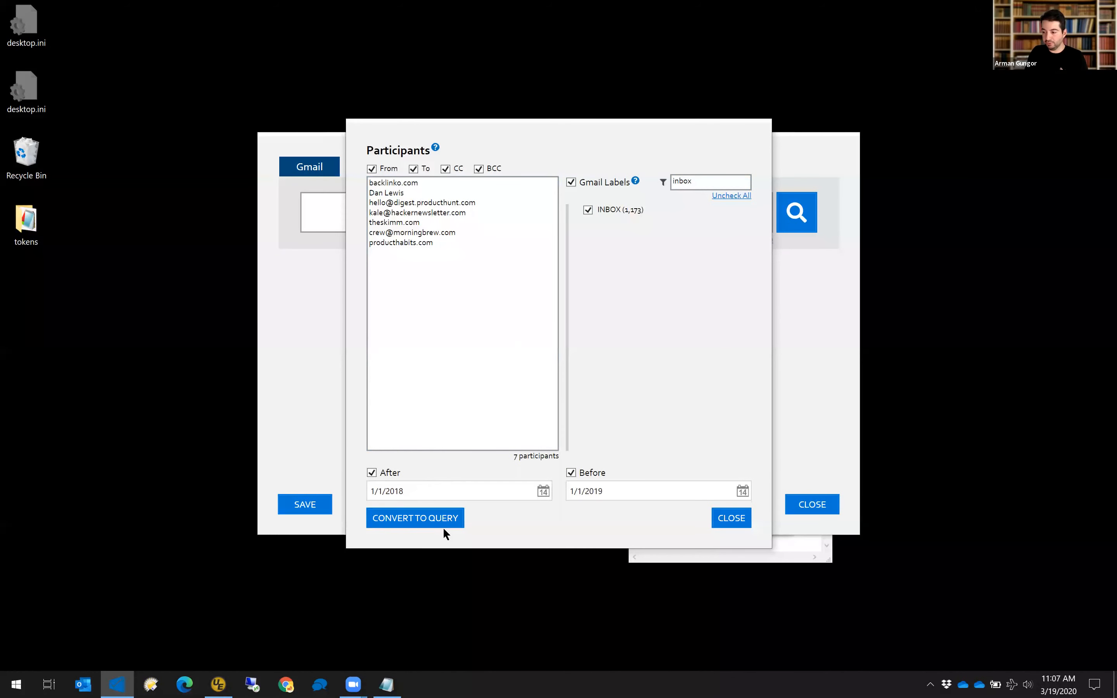
{"action": "left_click", "coordinate": [449, 517]}
{"action": "left_click", "coordinate": [499, 213]}
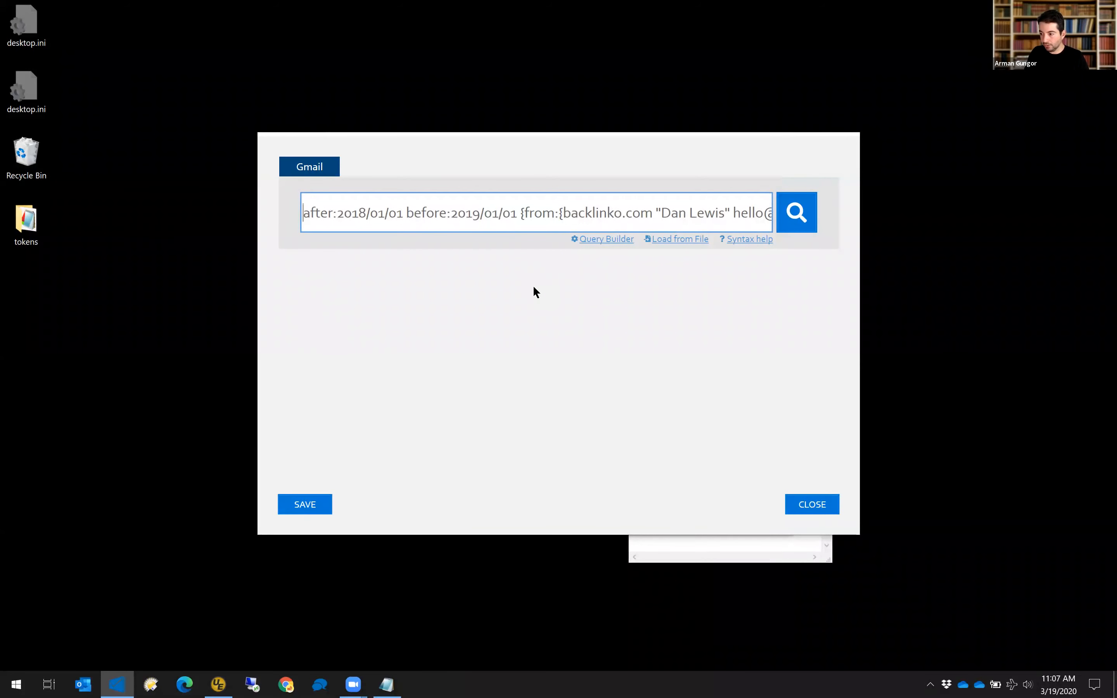
{"action": "key", "text": "ctrl+a"}
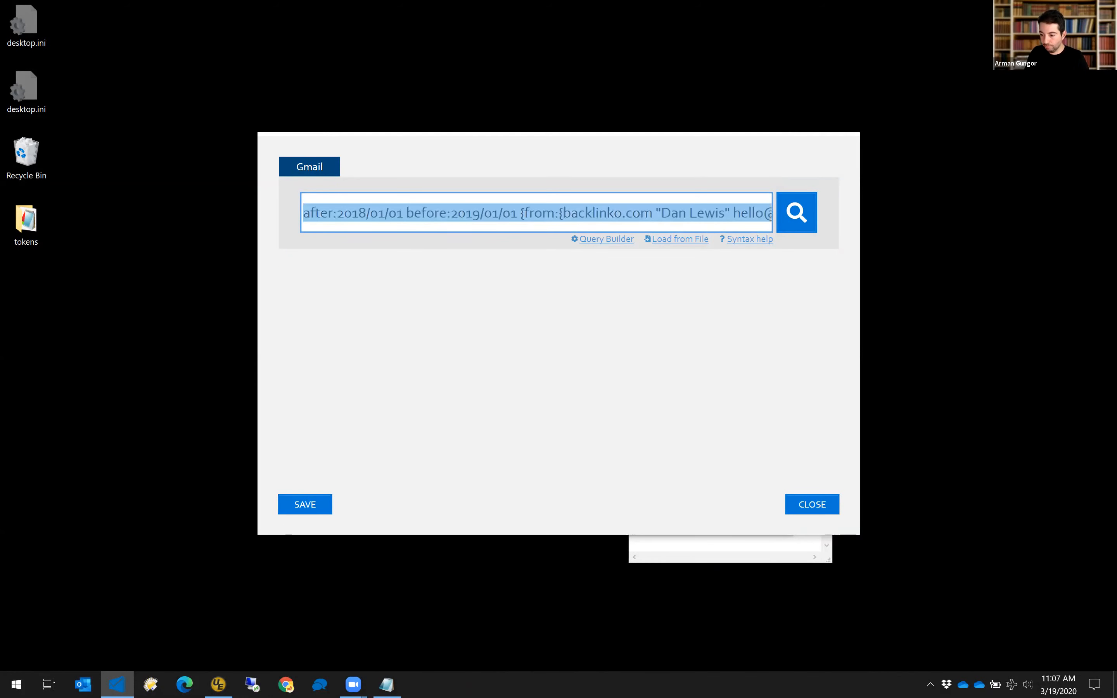
{"action": "left_click", "coordinate": [218, 685]}
Paste the generated Gmail query on line 3 and remove its trailing label:inbox term.
{"action": "key", "text": "Return"}
{"action": "key", "text": "Return"}
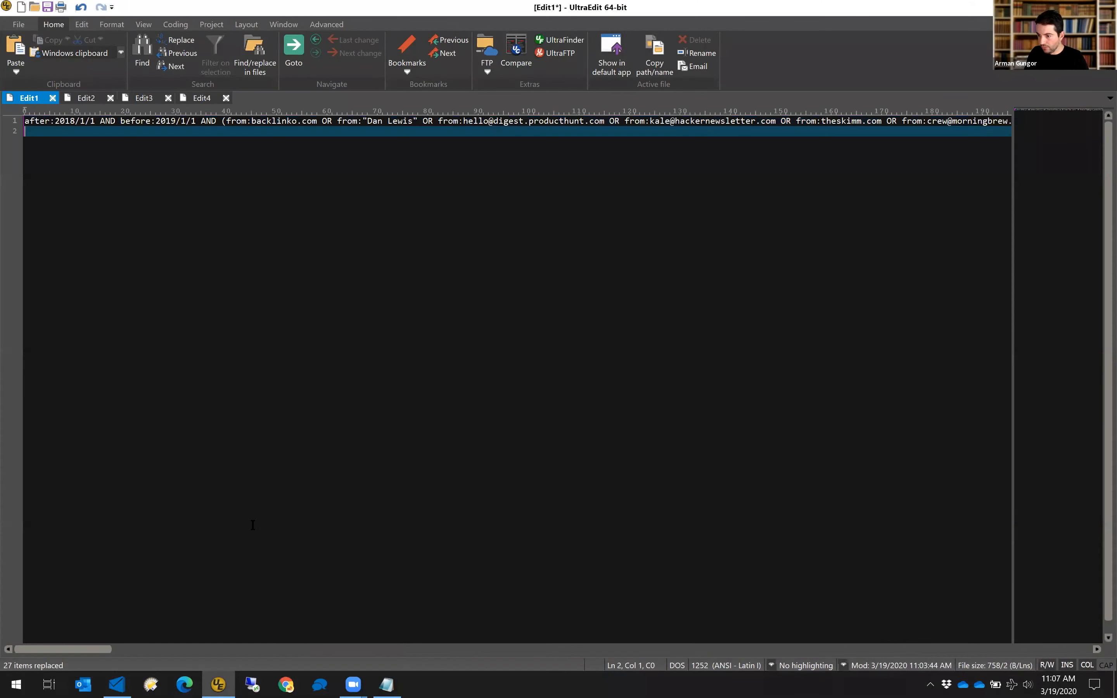
{"action": "key", "text": "ctrl+v"}
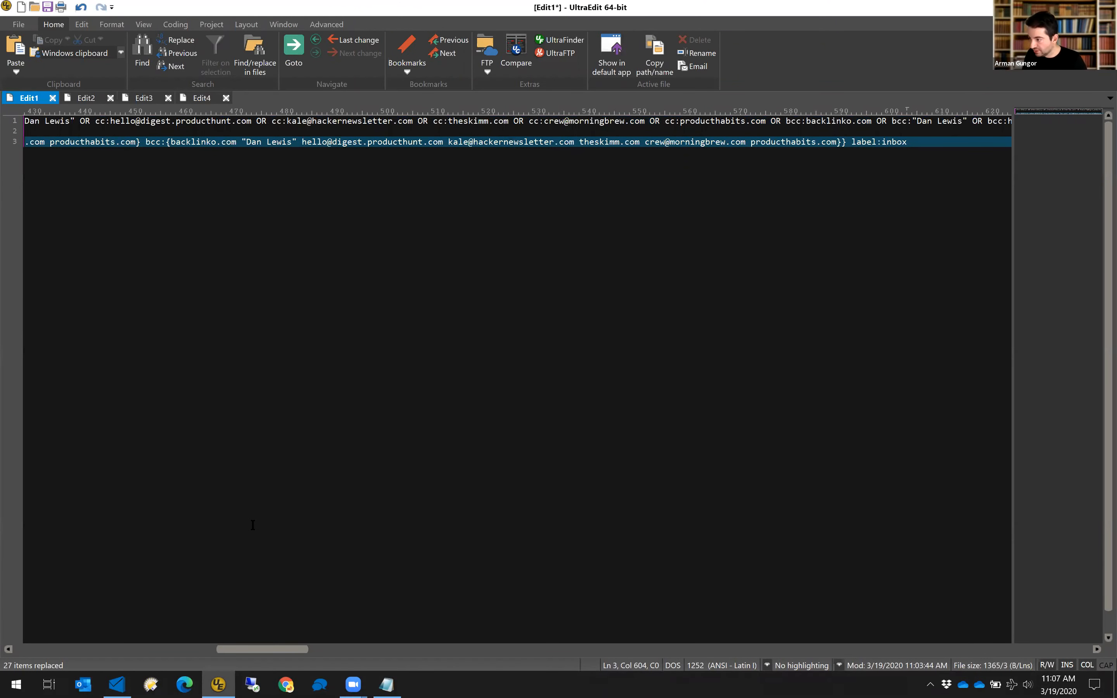
{"action": "key", "text": "BackSpace"}
{"action": "key", "text": "BackSpace"}
{"action": "key", "text": "BackSpace"}
{"action": "key", "text": "BackSpace"}
{"action": "key", "text": "BackSpace"}
{"action": "key", "text": "BackSpace"}
{"action": "key", "text": "BackSpace"}
{"action": "key", "text": "BackSpace"}
{"action": "key", "text": "BackSpace"}
{"action": "key", "text": "BackSpace"}
{"action": "key", "text": "BackSpace"}
{"action": "key", "text": "BackSpace"}
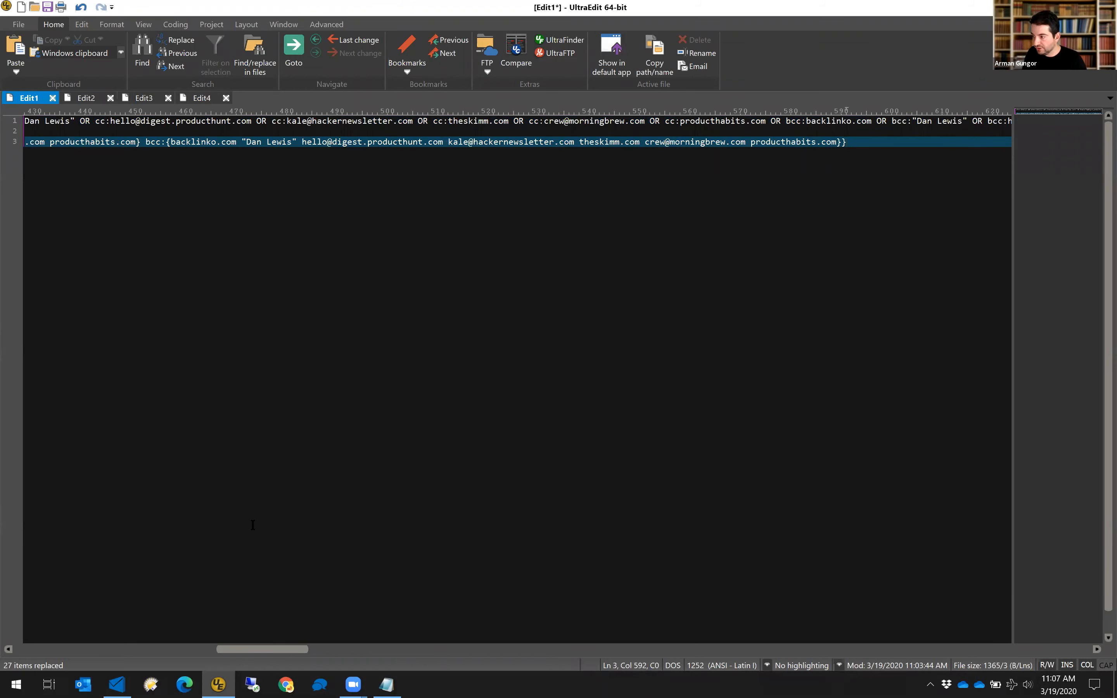
Compare the new line-3 query against the older line-1 query, then return to the collector.
{"action": "key", "text": "Up"}
{"action": "key", "text": "Up"}
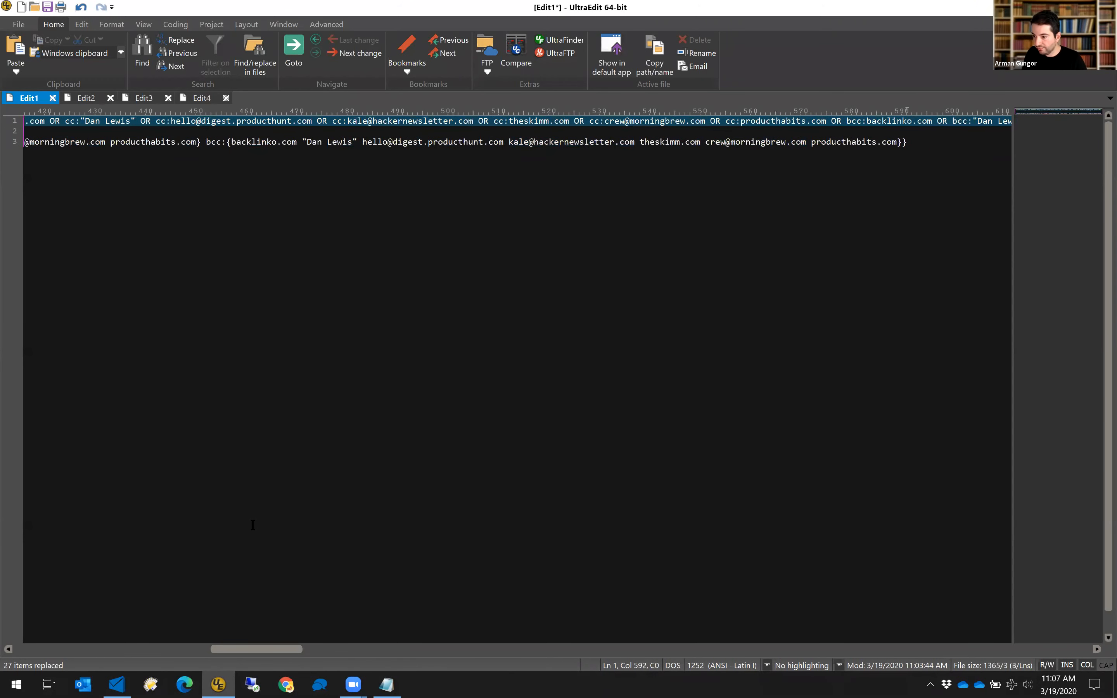
{"action": "key", "text": "End"}
{"action": "key", "text": "Home"}
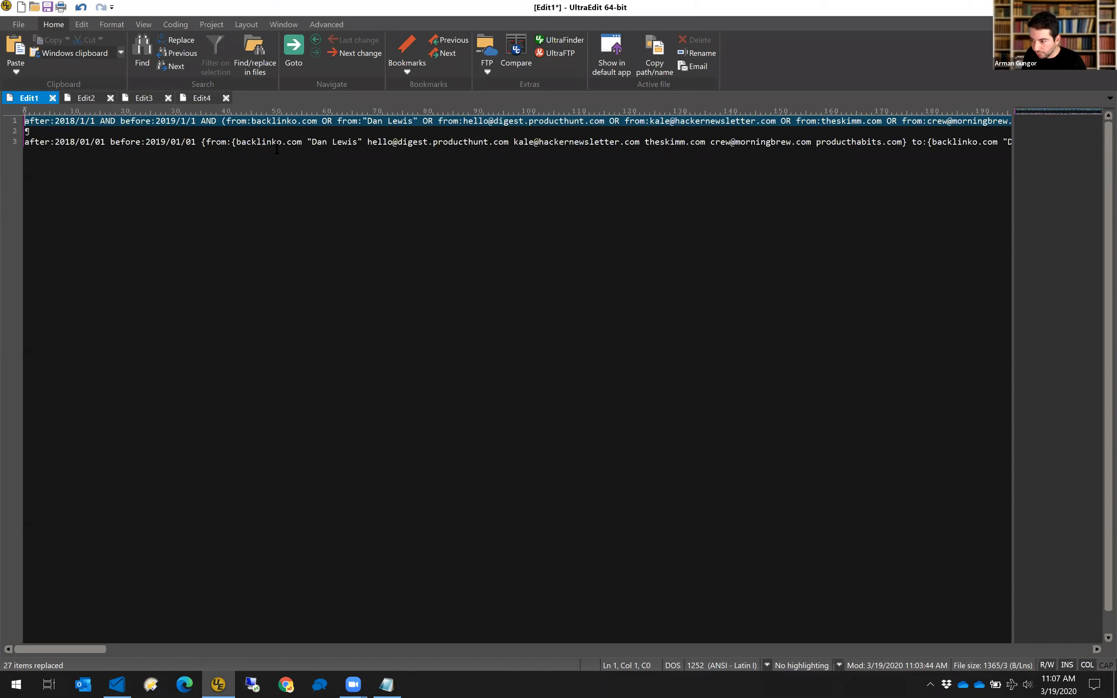
{"action": "left_click_drag", "start_coordinate": [308, 141], "coordinate": [364, 144]}
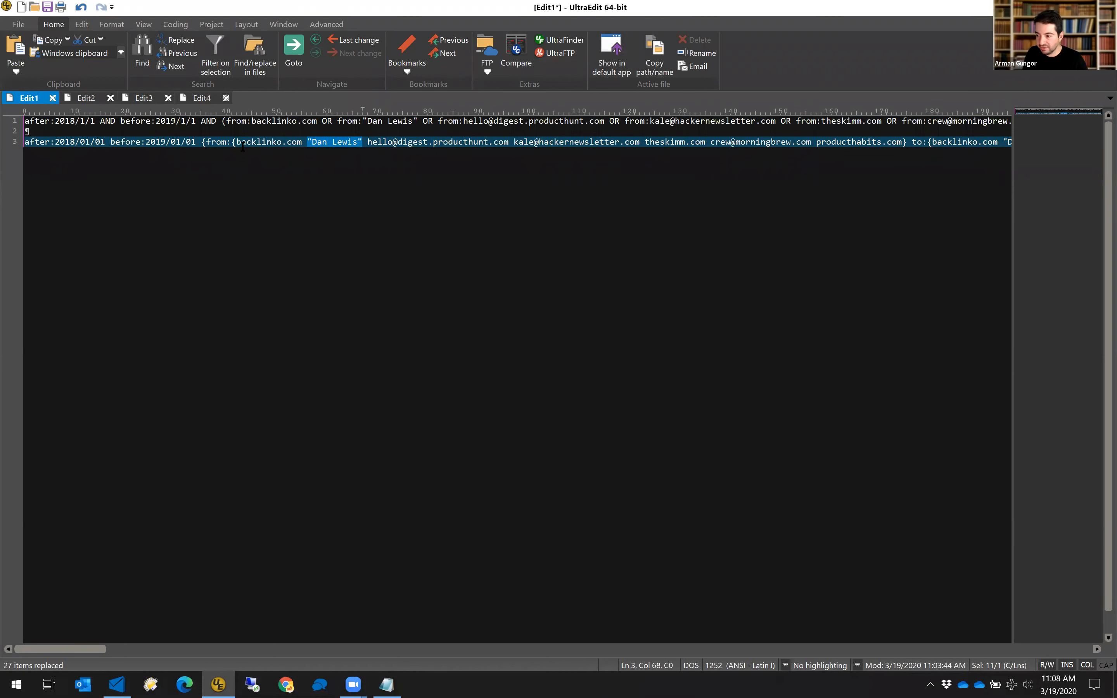
{"action": "left_click", "coordinate": [412, 141]}
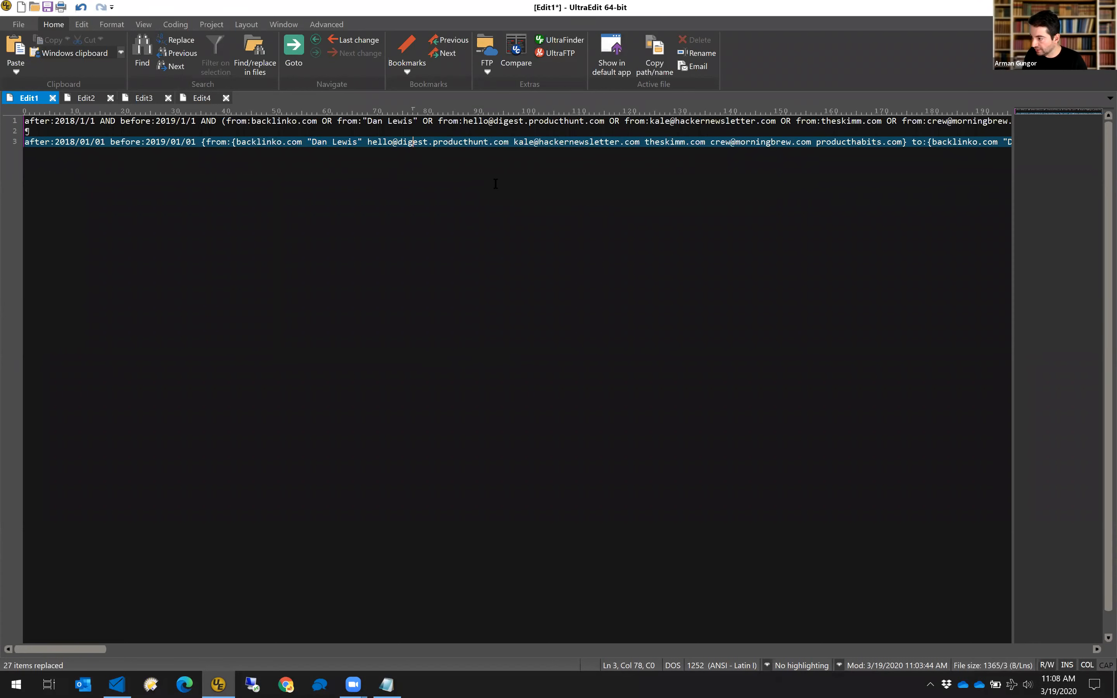
{"action": "key", "text": "End"}
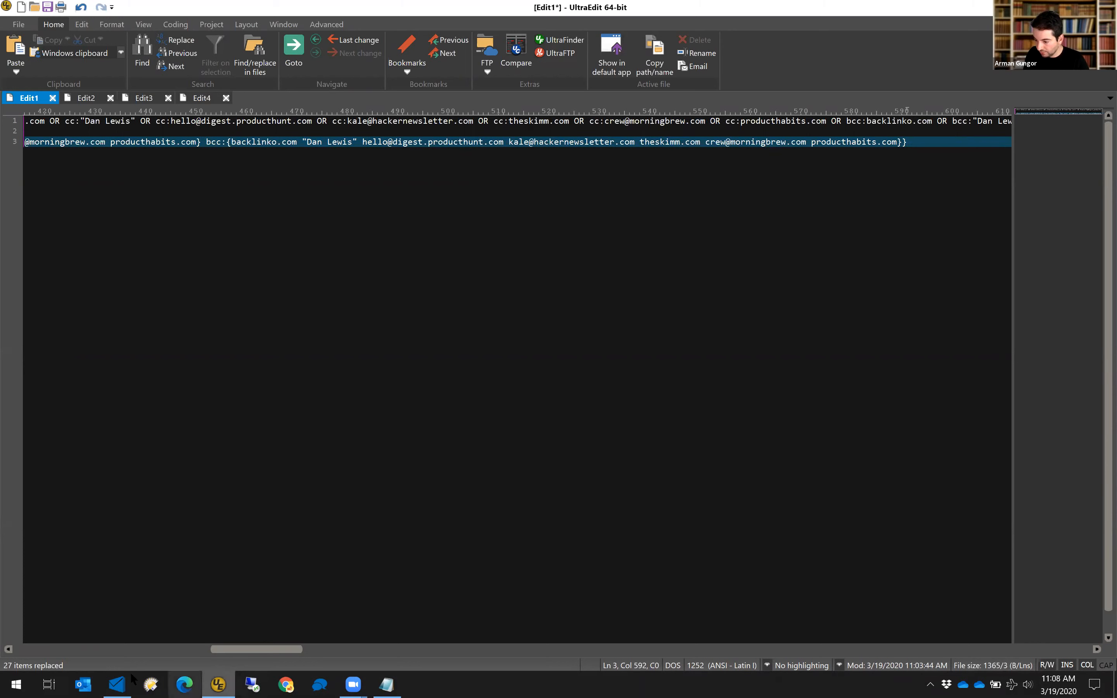
{"action": "left_click", "coordinate": [116, 685]}
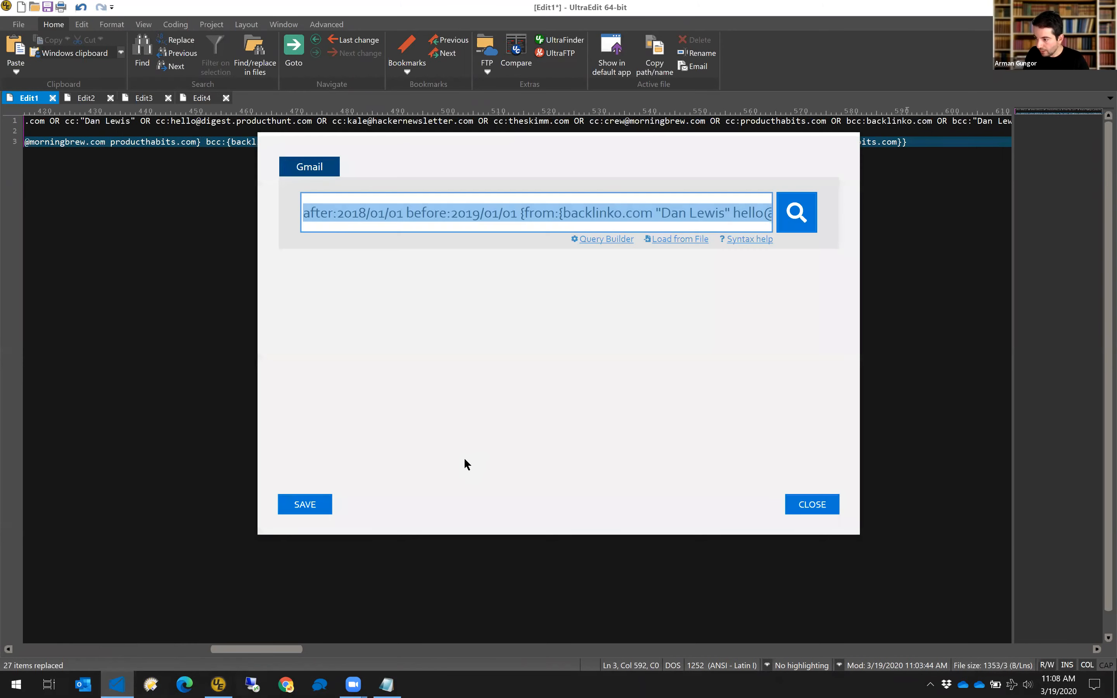
Select the whole query in the Gmail search box and open the keyword list Load from File dialog.
{"action": "left_click", "coordinate": [535, 214]}
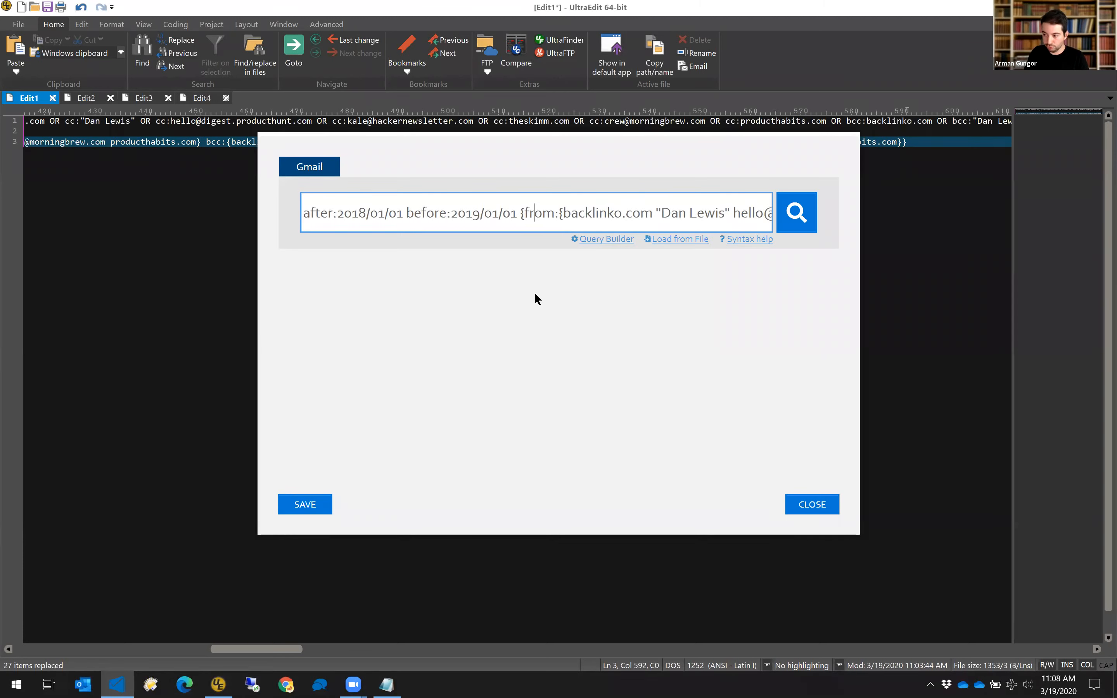
{"action": "key", "text": "ctrl+a"}
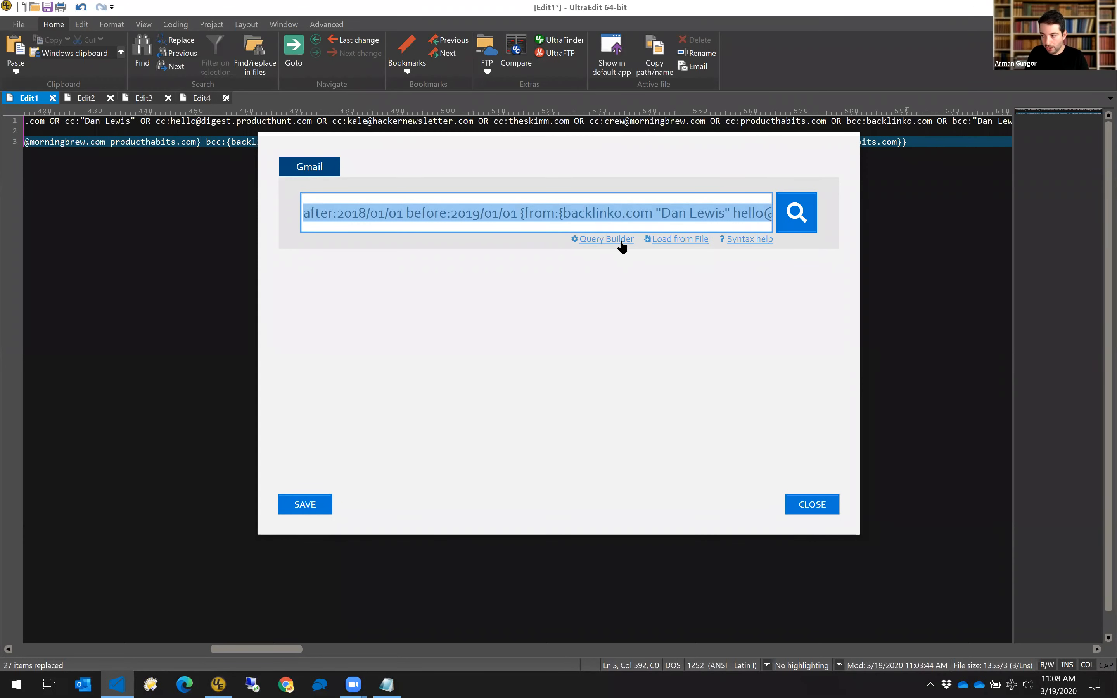
{"action": "left_click", "coordinate": [678, 242]}
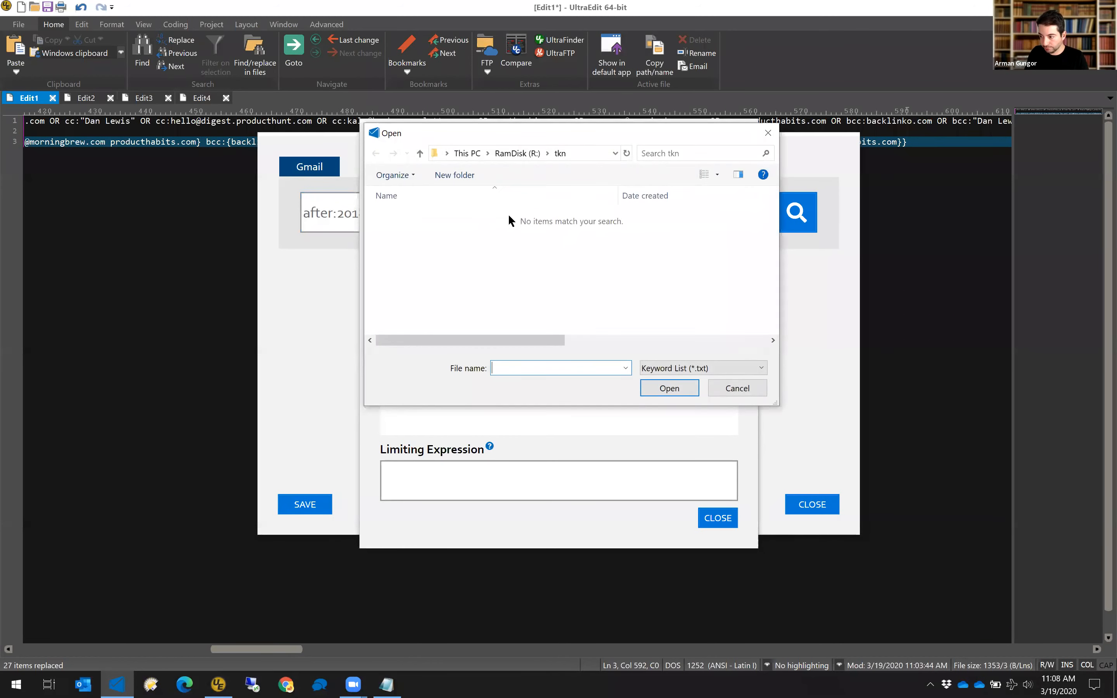
Load SearchTerms.txt from RamDisk (R:) and execute its eight keywords, giving 455 total hits.
{"action": "left_click", "coordinate": [518, 153]}
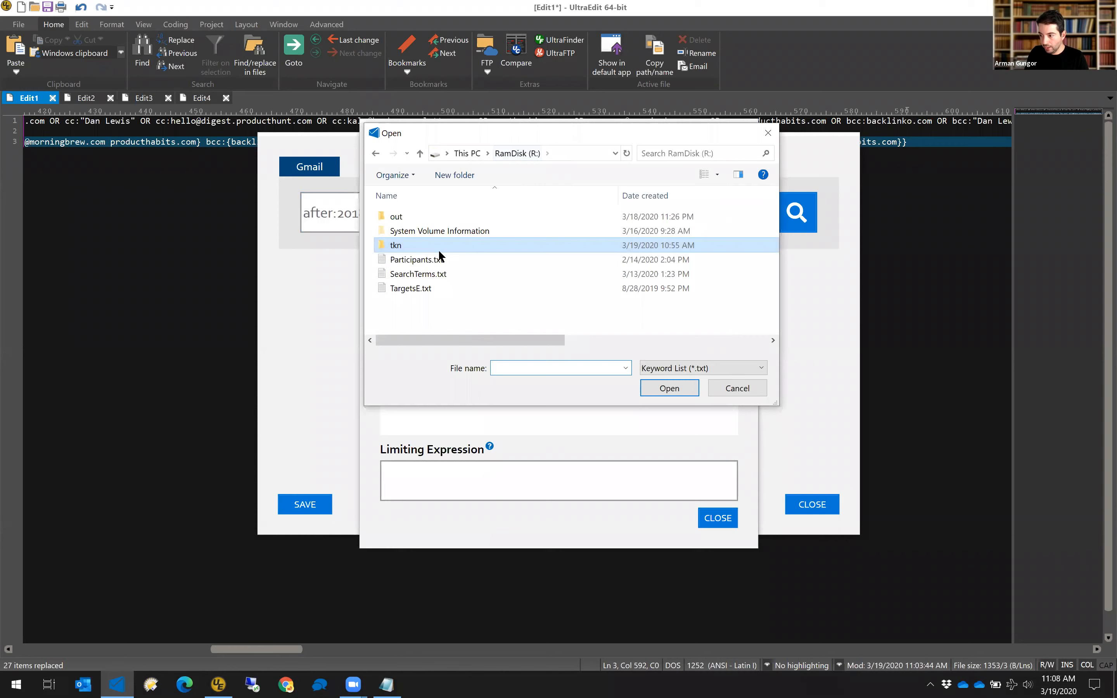
{"action": "double_click", "coordinate": [425, 274]}
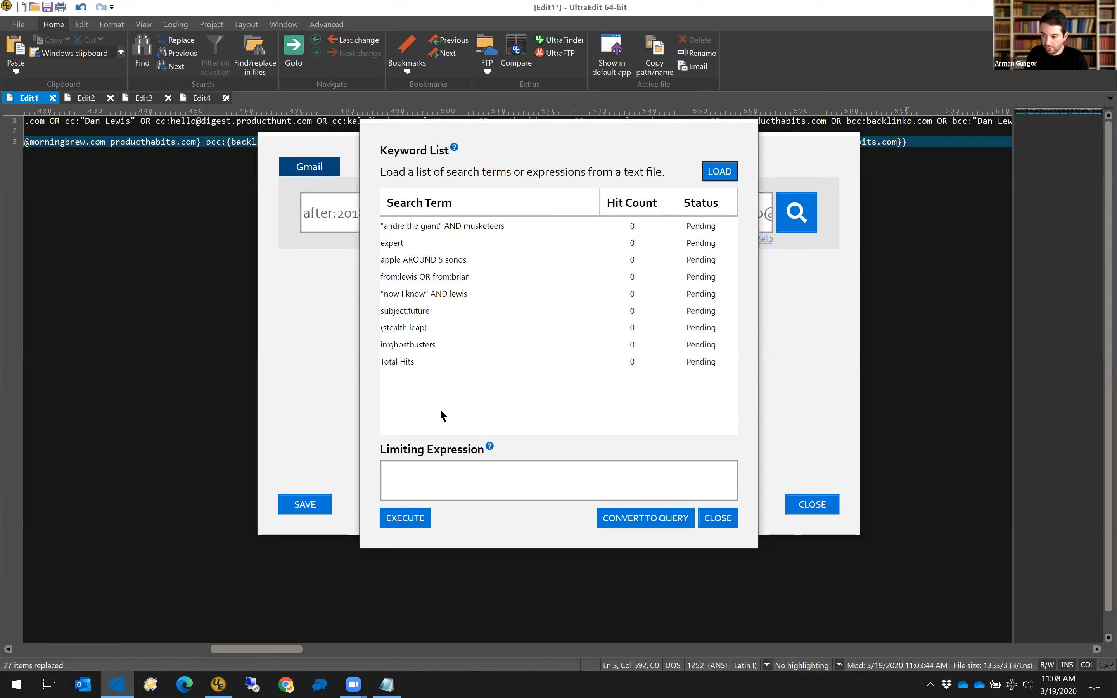
{"action": "left_click", "coordinate": [405, 518]}
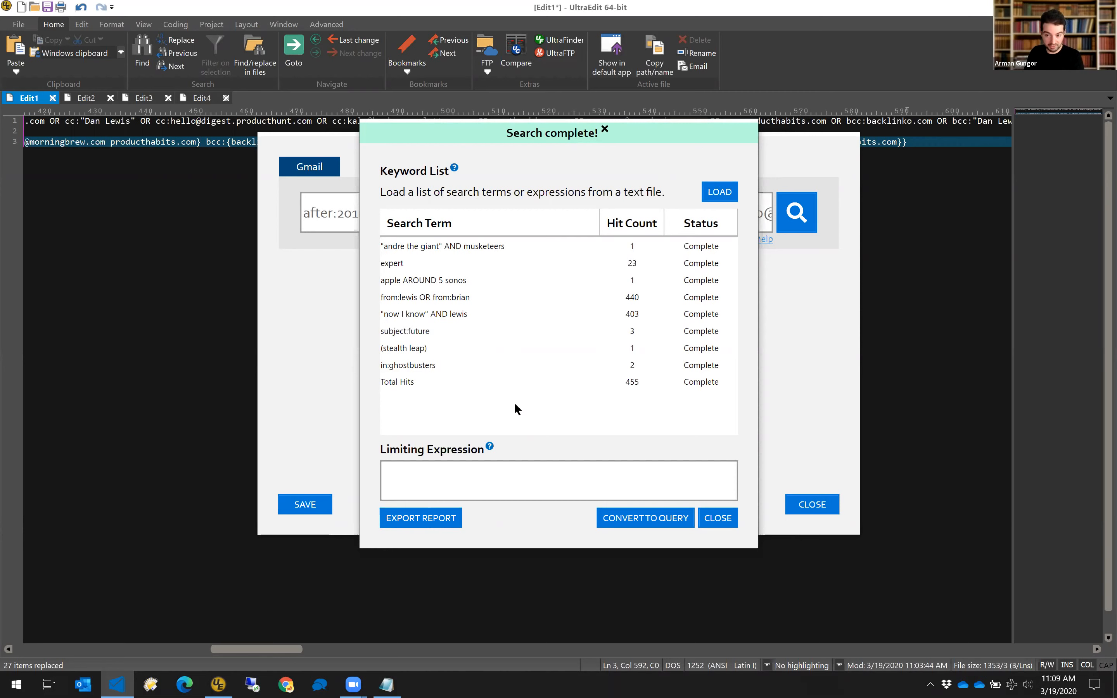
{"action": "left_click", "coordinate": [508, 490]}
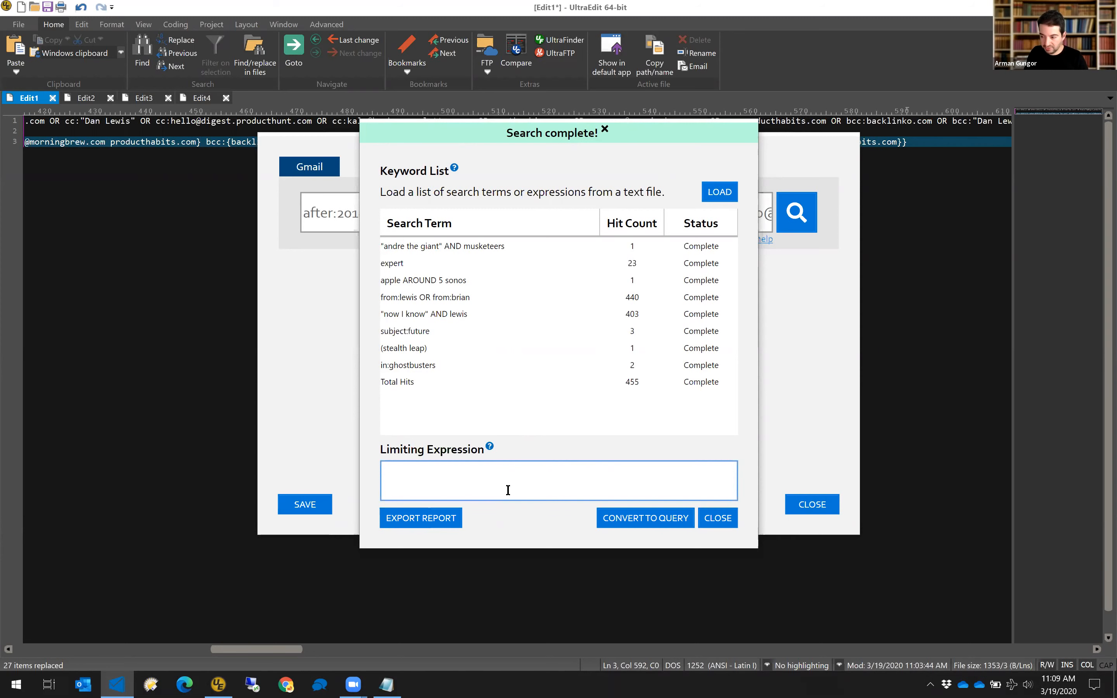
Use the pasted Gmail query as the limiting expression, rerun for 129 hits, and convert to query.
{"action": "key", "text": "ctrl+v"}
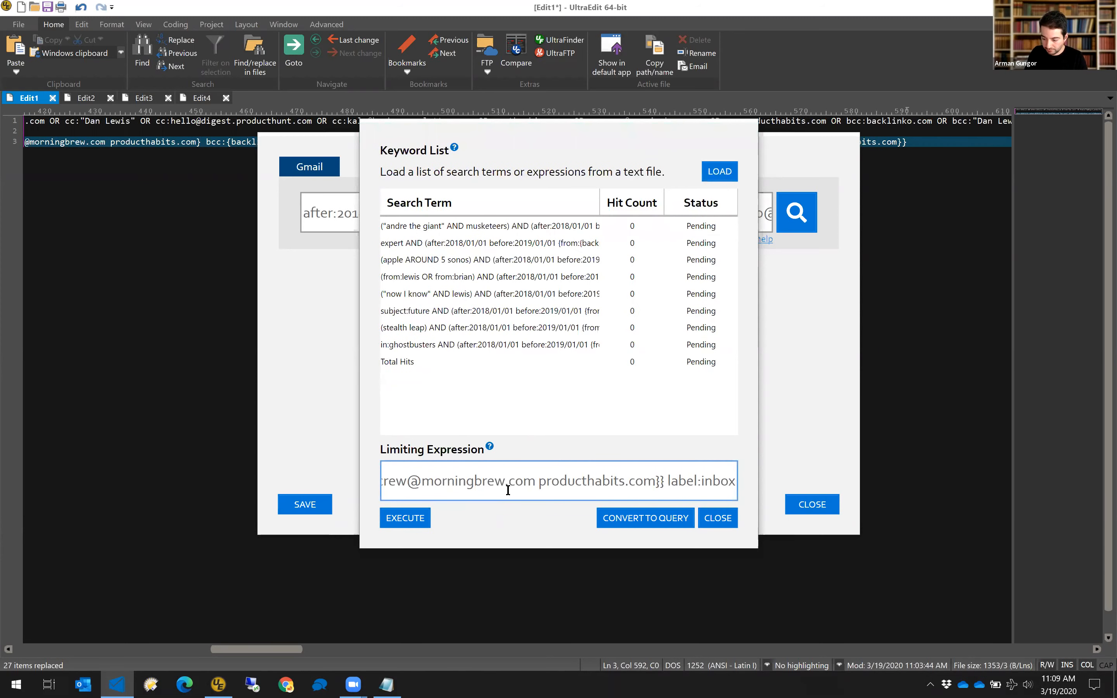
{"action": "key", "text": "Home"}
{"action": "key", "text": "Right"}
{"action": "key", "text": "Right"}
{"action": "key", "text": "Right"}
{"action": "key", "text": "Right"}
{"action": "key", "text": "Right"}
{"action": "key", "text": "Right"}
{"action": "key", "text": "Right"}
{"action": "key", "text": "Right"}
{"action": "key", "text": "Right"}
{"action": "key", "text": "Right"}
{"action": "key", "text": "Right"}
{"action": "key", "text": "Right"}
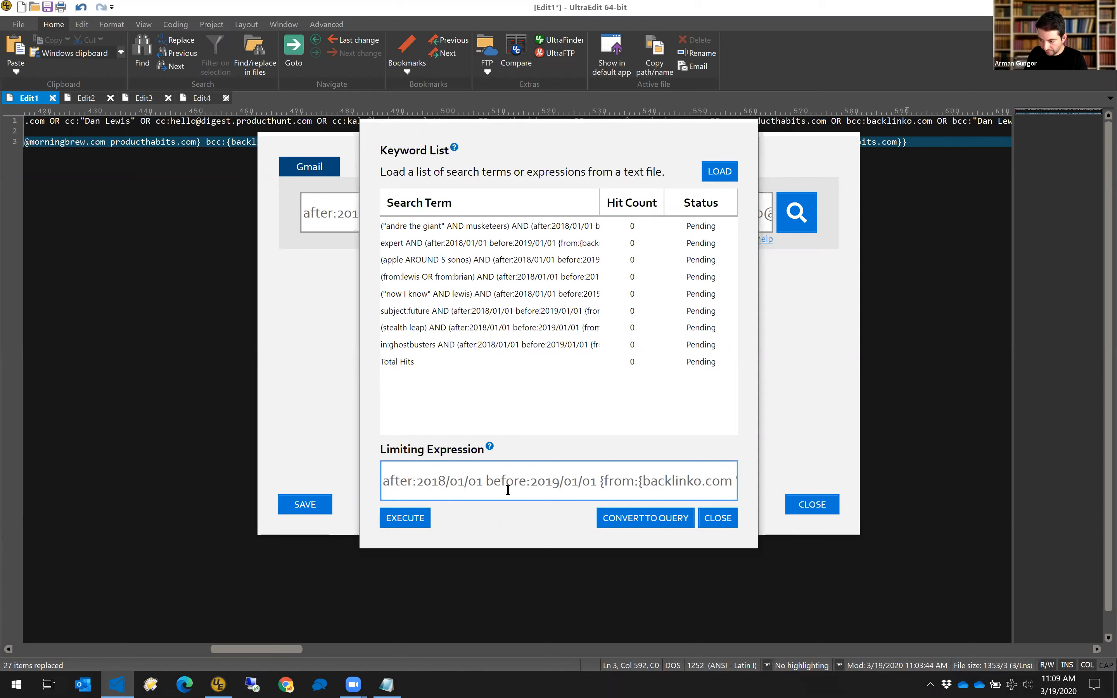
{"action": "key", "text": "End"}
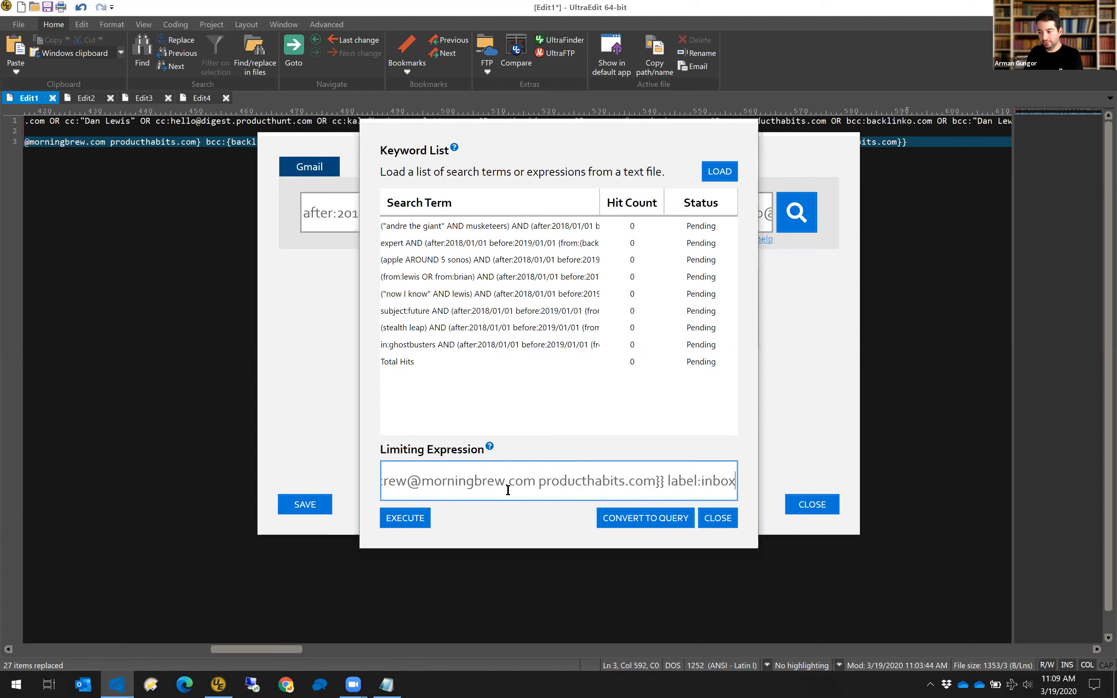
{"action": "left_click", "coordinate": [413, 520]}
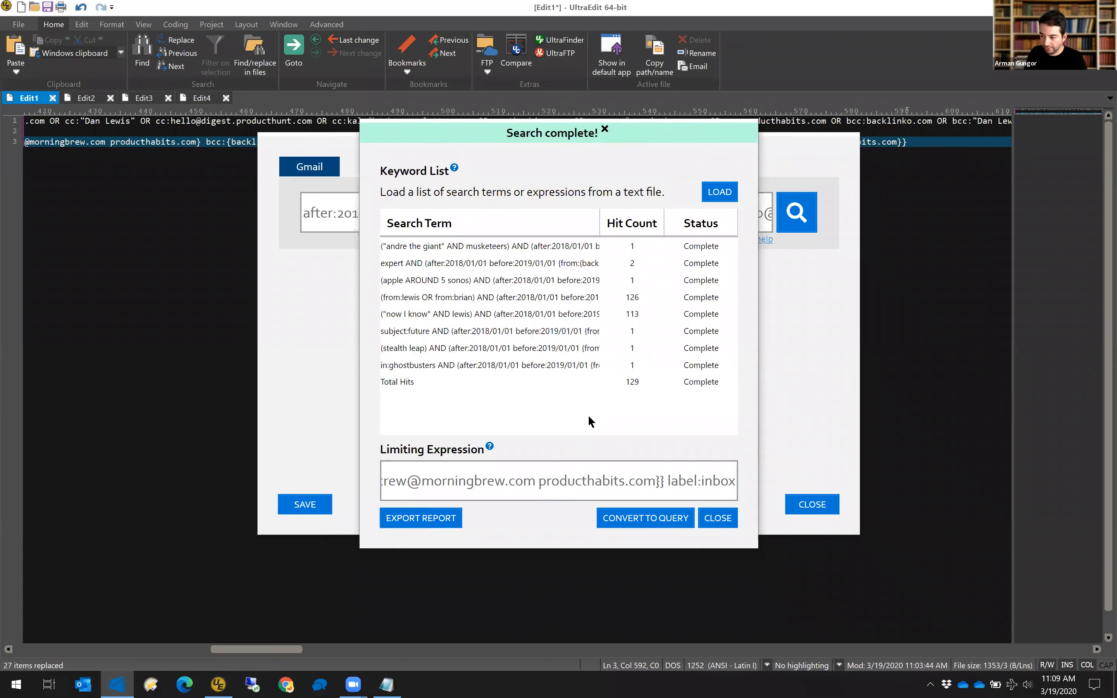
{"action": "left_click", "coordinate": [629, 520]}
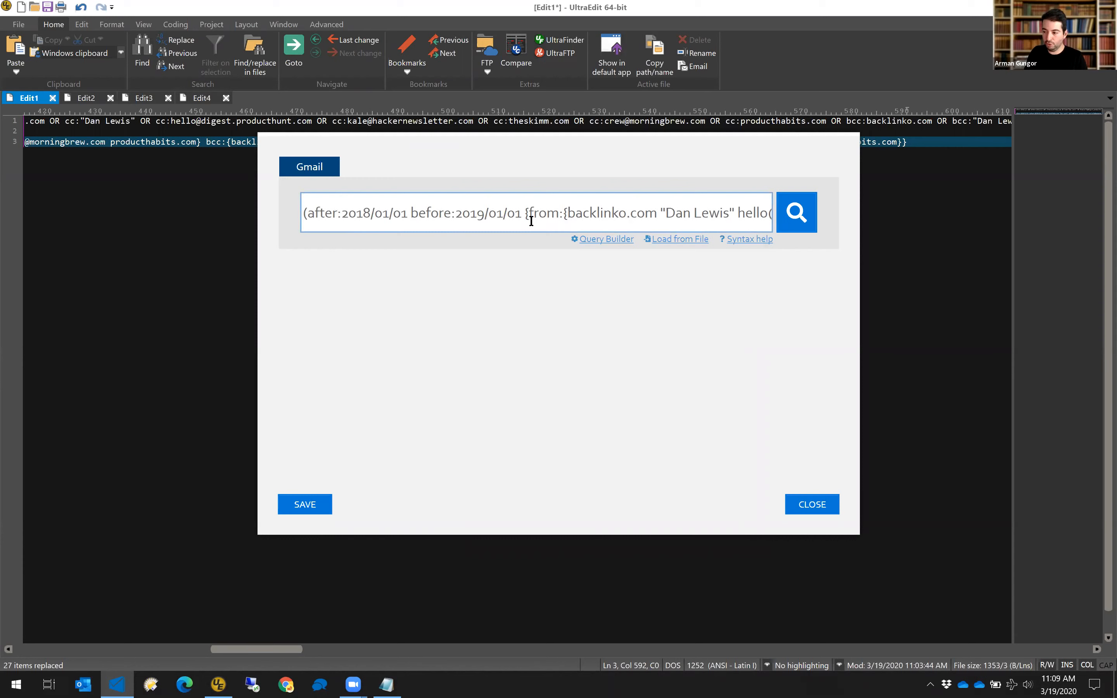
Review the combined date-bounded participant query in the search box and save it.
{"action": "key", "text": "Home"}
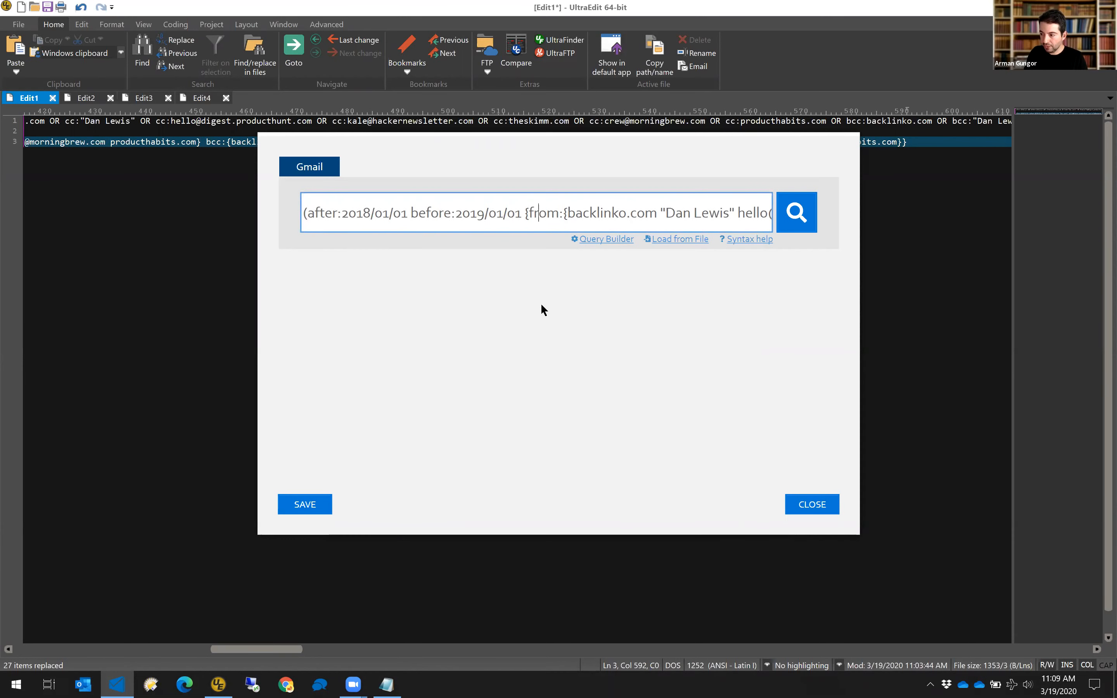
{"action": "key", "text": "End"}
{"action": "key", "text": "Home"}
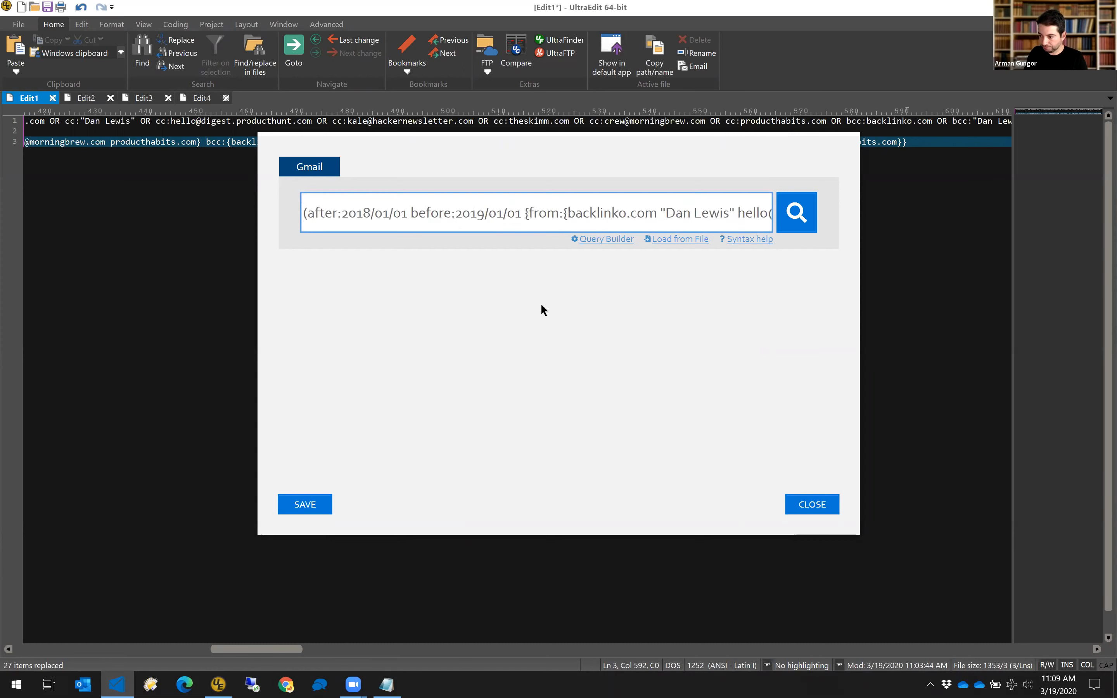
{"action": "key", "text": "Right"}
{"action": "key", "text": "Right"}
{"action": "key", "text": "Right"}
{"action": "key", "text": "Right"}
{"action": "key", "text": "Right"}
{"action": "key", "text": "Right"}
{"action": "key", "text": "Right"}
{"action": "key", "text": "Right"}
{"action": "key", "text": "Right"}
{"action": "key", "text": "Right"}
{"action": "key", "text": "Right"}
{"action": "key", "text": "Right"}
{"action": "key", "text": "Right"}
{"action": "key", "text": "Right"}
{"action": "key", "text": "Right"}
{"action": "key", "text": "Right"}
{"action": "key", "text": "Right"}
{"action": "key", "text": "Right"}
{"action": "key", "text": "Right"}
{"action": "key", "text": "Right"}
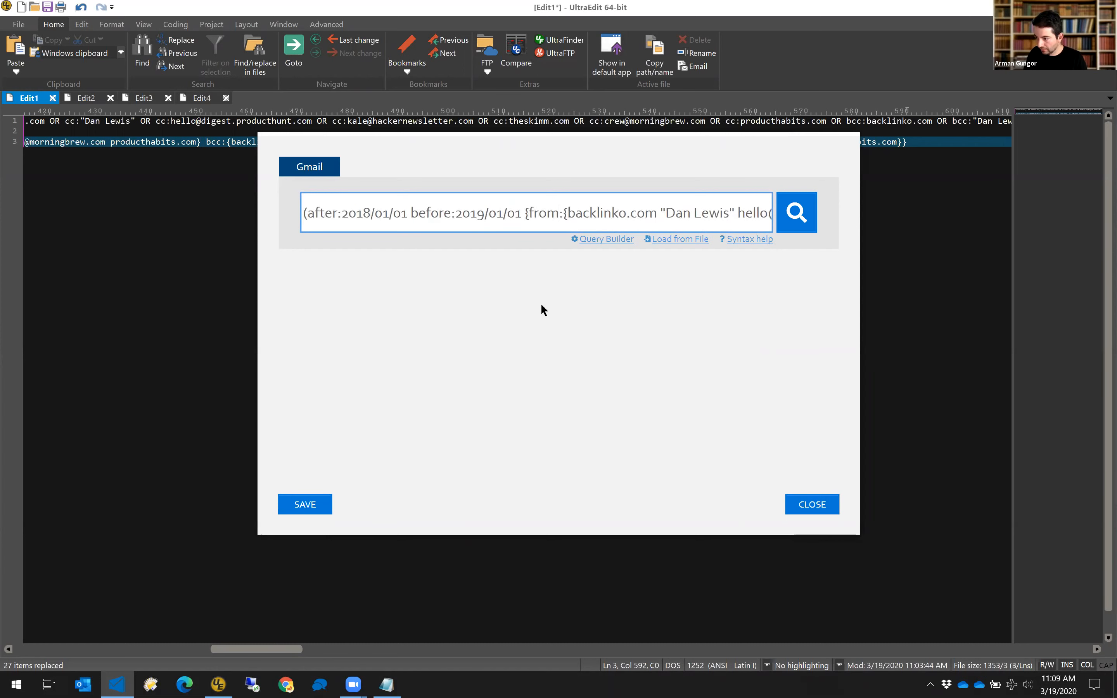
{"action": "key", "text": "Right"}
{"action": "key", "text": "Right"}
{"action": "key", "text": "Right"}
{"action": "key", "text": "Right"}
{"action": "key", "text": "Right"}
{"action": "key", "text": "Right"}
{"action": "key", "text": "Right"}
{"action": "key", "text": "Right"}
{"action": "key", "text": "Right"}
{"action": "key", "text": "Right"}
{"action": "key", "text": "Right"}
{"action": "key", "text": "Right"}
{"action": "key", "text": "Right"}
{"action": "key", "text": "Right"}
{"action": "key", "text": "Right"}
{"action": "key", "text": "Right"}
{"action": "key", "text": "Right"}
{"action": "key", "text": "Right"}
{"action": "key", "text": "Right"}
{"action": "key", "text": "Right"}
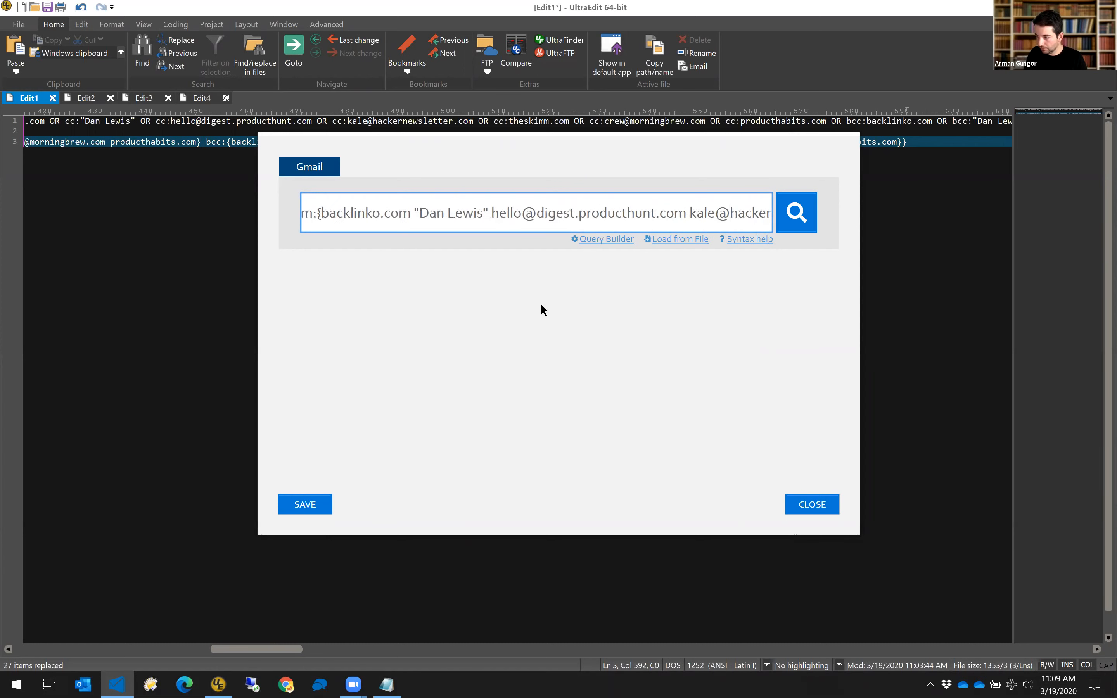
{"action": "key", "text": "Right"}
{"action": "key", "text": "Right"}
{"action": "key", "text": "Right"}
{"action": "key", "text": "Right"}
{"action": "key", "text": "Right"}
{"action": "key", "text": "Right"}
{"action": "key", "text": "Right"}
{"action": "key", "text": "Right"}
{"action": "key", "text": "Right"}
{"action": "key", "text": "Right"}
{"action": "key", "text": "Right"}
{"action": "key", "text": "Right"}
{"action": "key", "text": "Right"}
{"action": "key", "text": "Right"}
{"action": "key", "text": "End"}
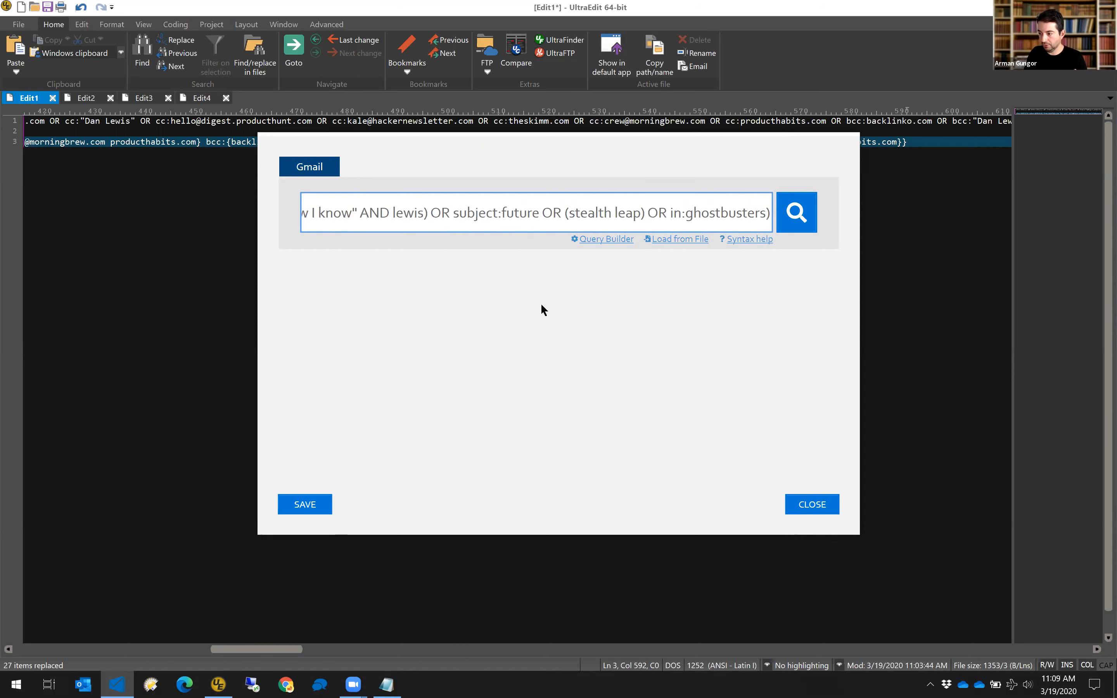
{"action": "key", "text": "Home"}
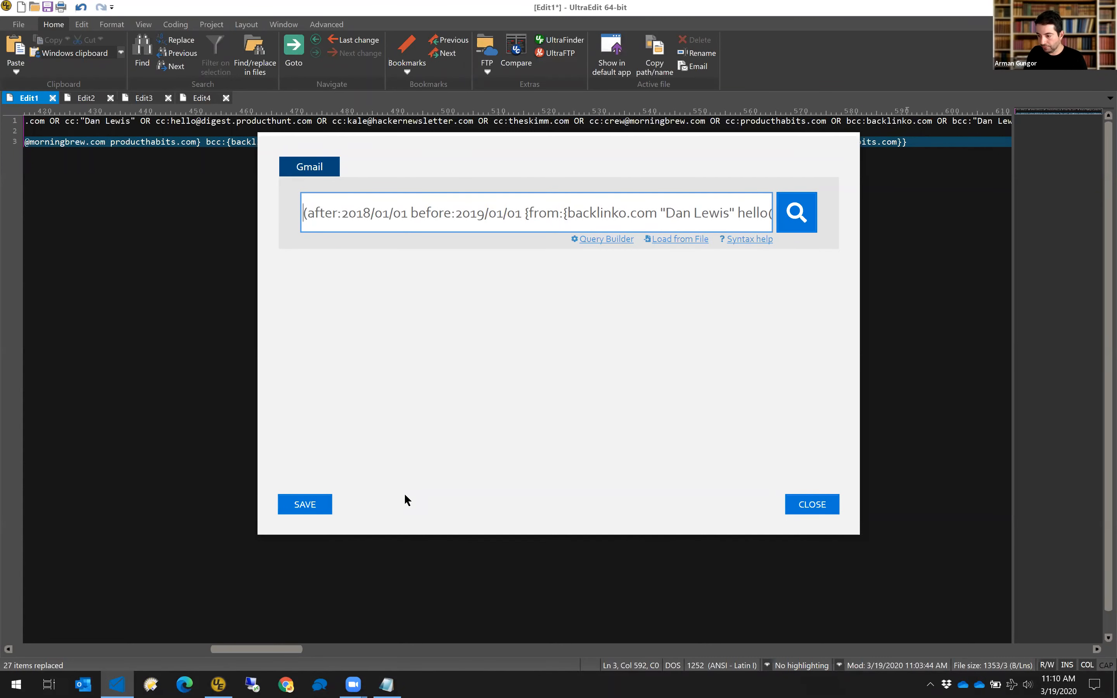
{"action": "left_click", "coordinate": [305, 503]}
Acquire all 129 Gmail items, dismiss the Acquisition Complete notice, and close Forensic Email Collector.
{"action": "left_click", "coordinate": [743, 508]}
{"action": "left_click", "coordinate": [744, 506]}
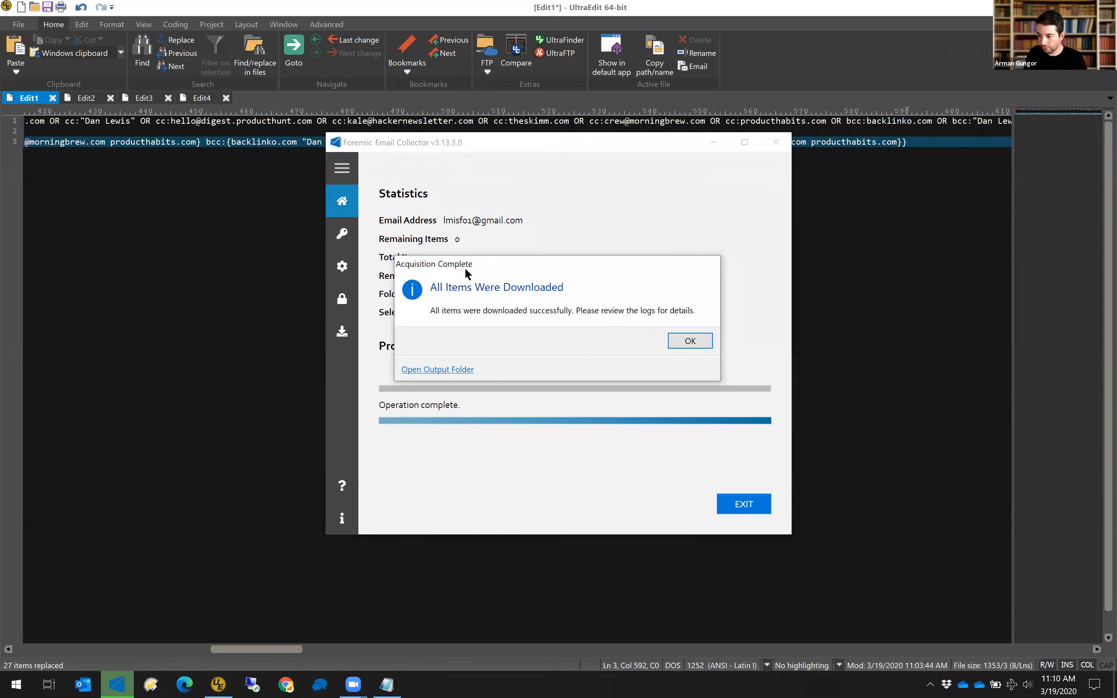
{"action": "left_click", "coordinate": [679, 339]}
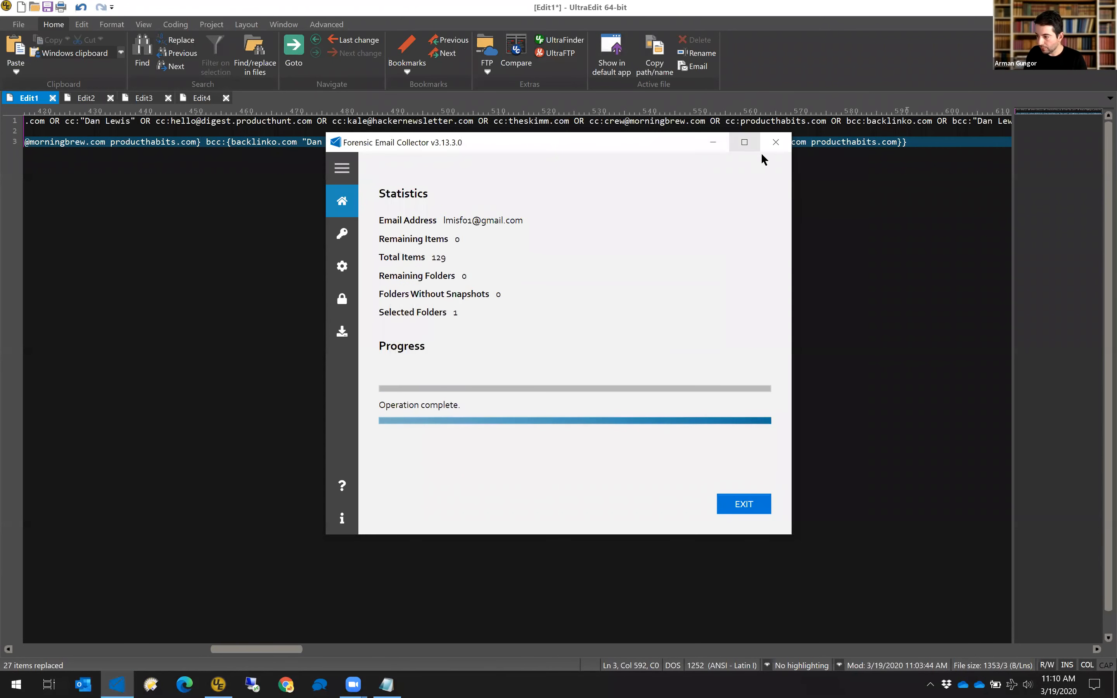
{"action": "left_click", "coordinate": [780, 145]}
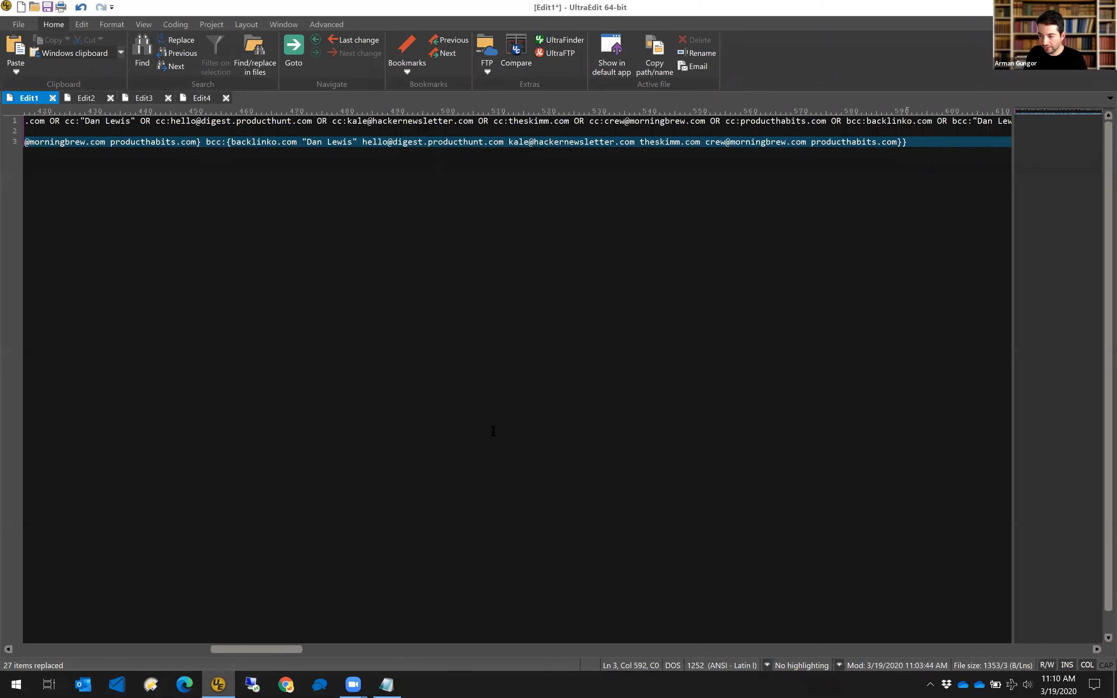
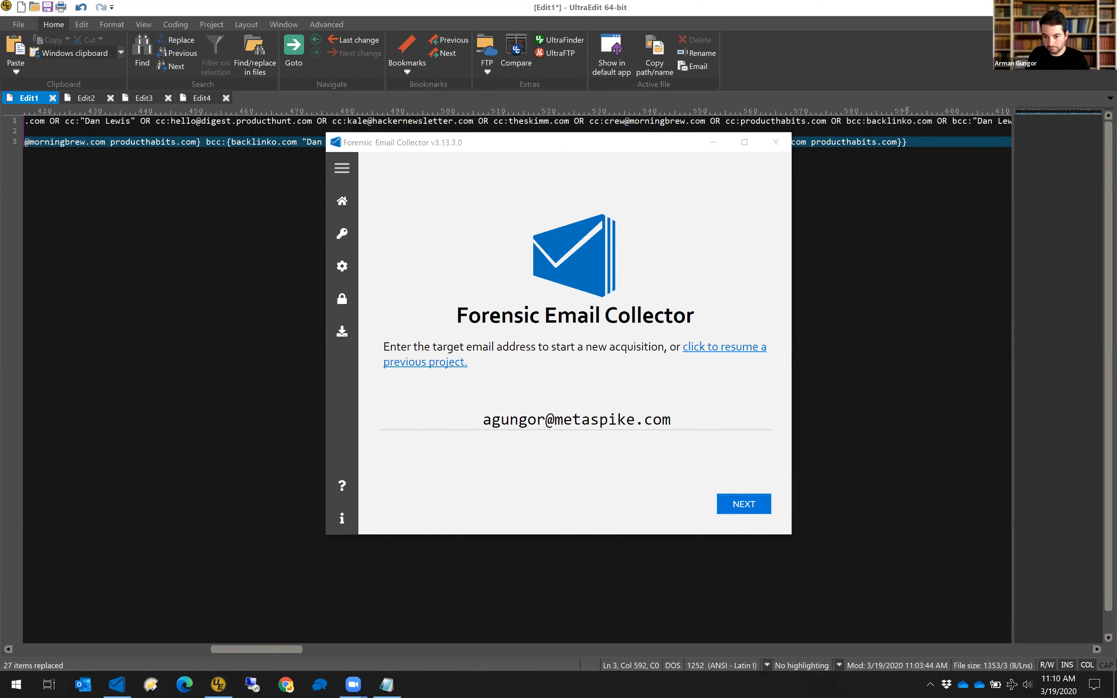
Enter the target mailbox address, accept the EWS settings, and set the output path to r:\out\2.
{"action": "left_click", "coordinate": [739, 509]}
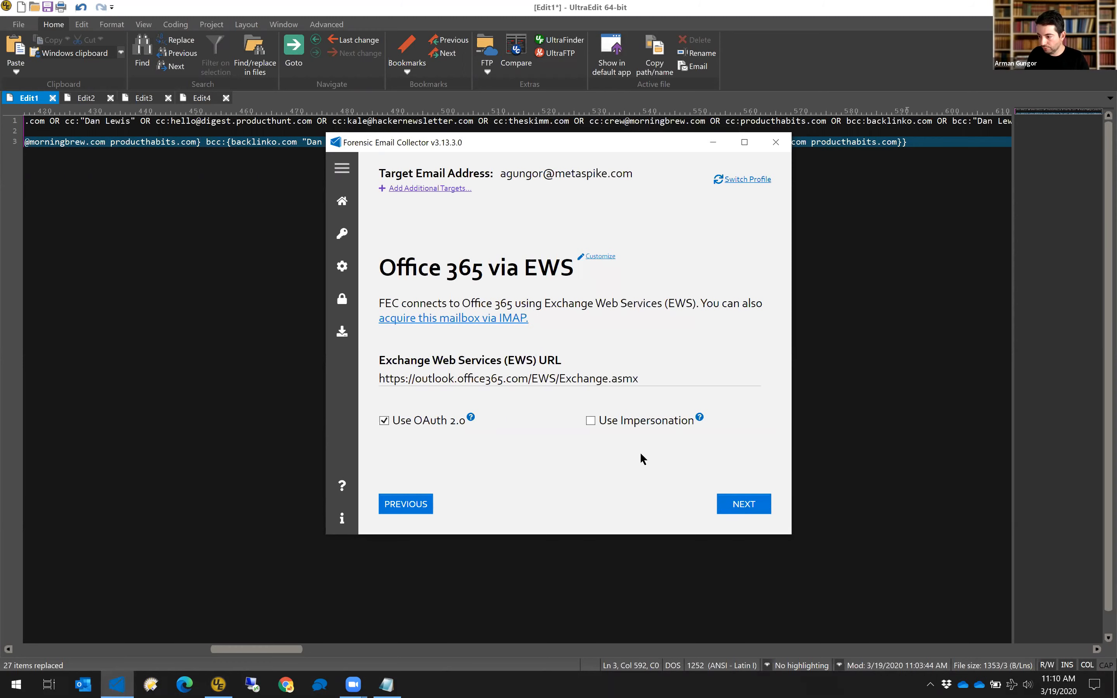
{"action": "left_click", "coordinate": [743, 511]}
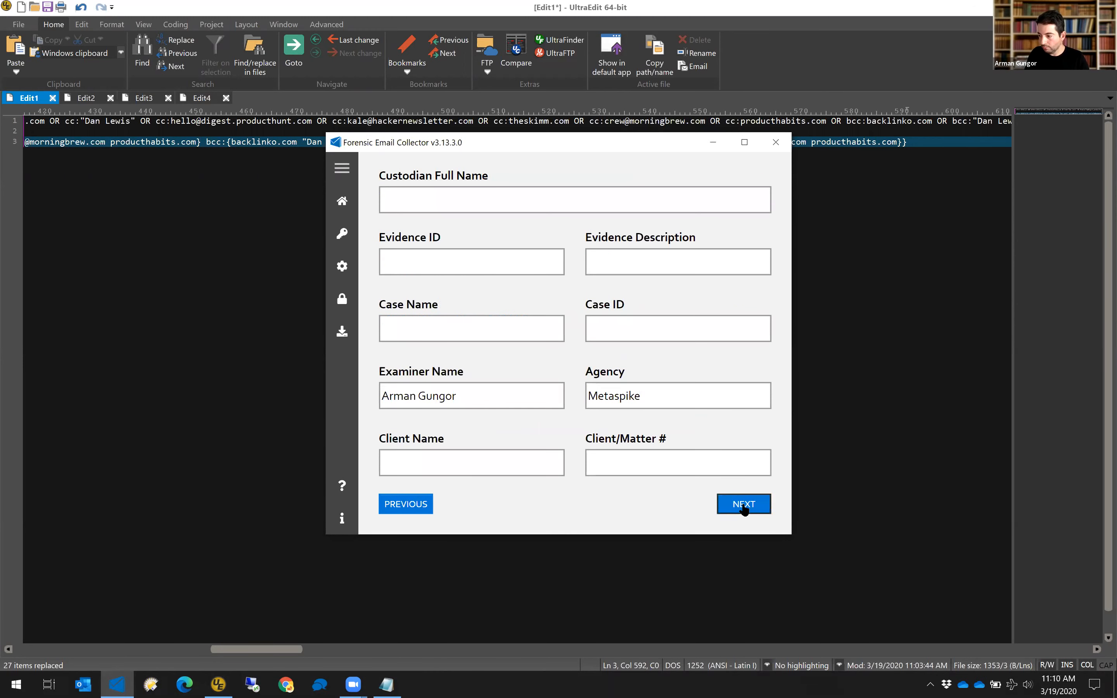
{"action": "type", "text": "r:\\"}
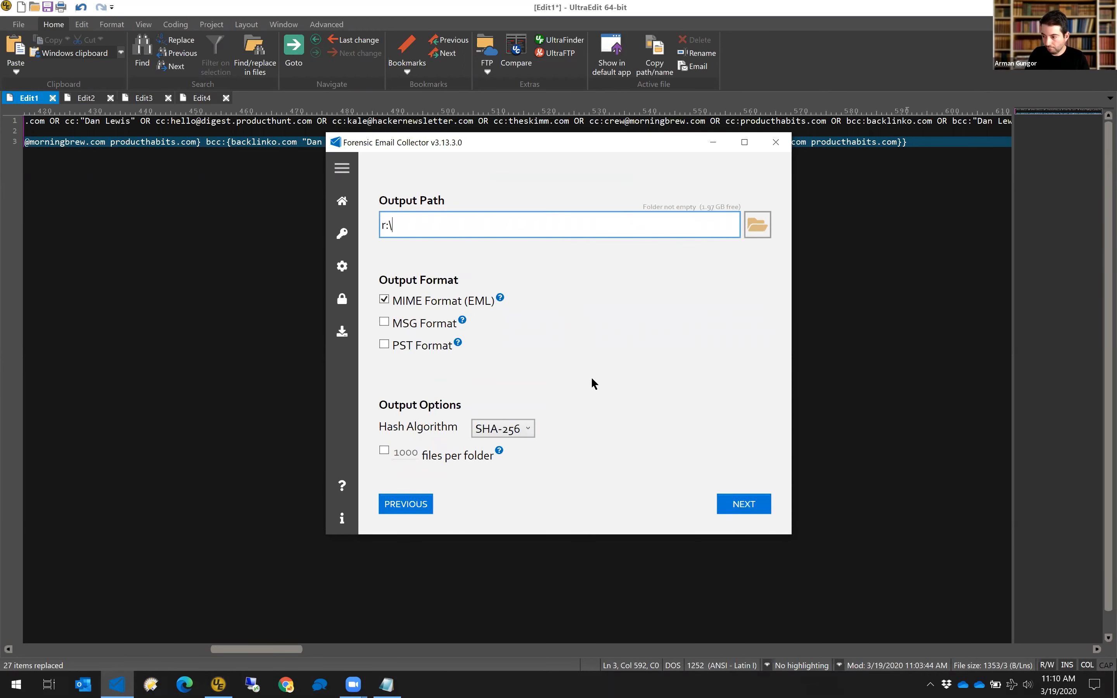
{"action": "type", "text": "out\\2"}
{"action": "left_click", "coordinate": [729, 503]}
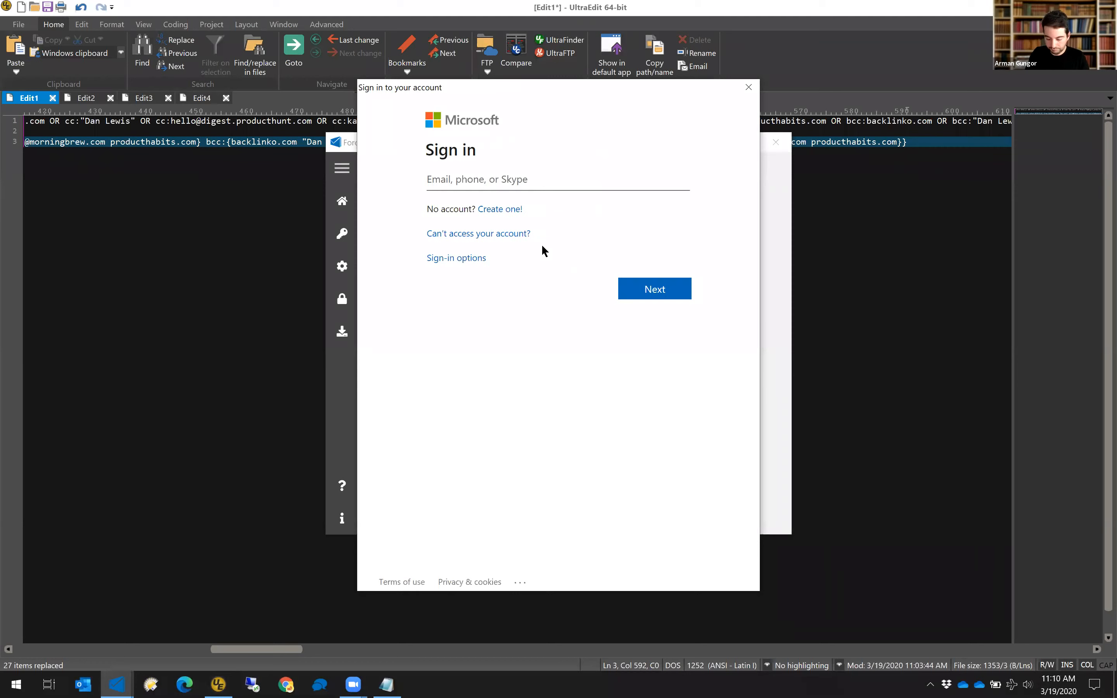
Sign in to the Microsoft account with the account e-mail and password.
{"action": "left_click", "coordinate": [576, 187]}
{"action": "key", "text": "Return"}
{"action": "key", "text": "ctrl+v"}
{"action": "left_click", "coordinate": [656, 272]}
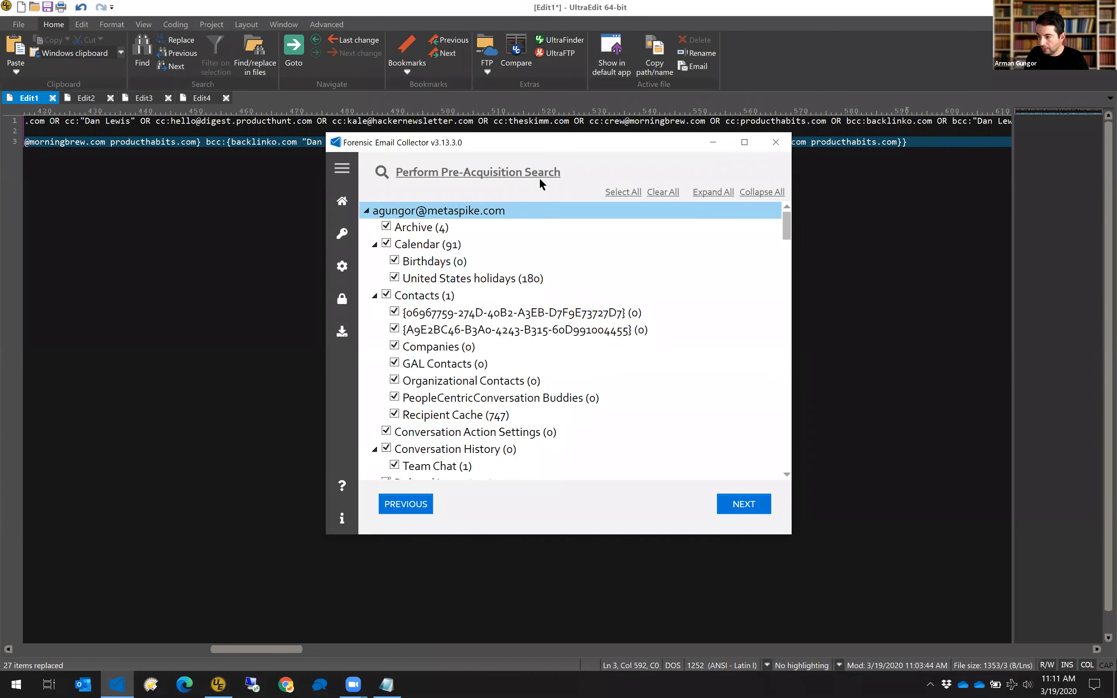
Open the pre-acquisition query builder, then close it and the search query window.
{"action": "left_click", "coordinate": [543, 176]}
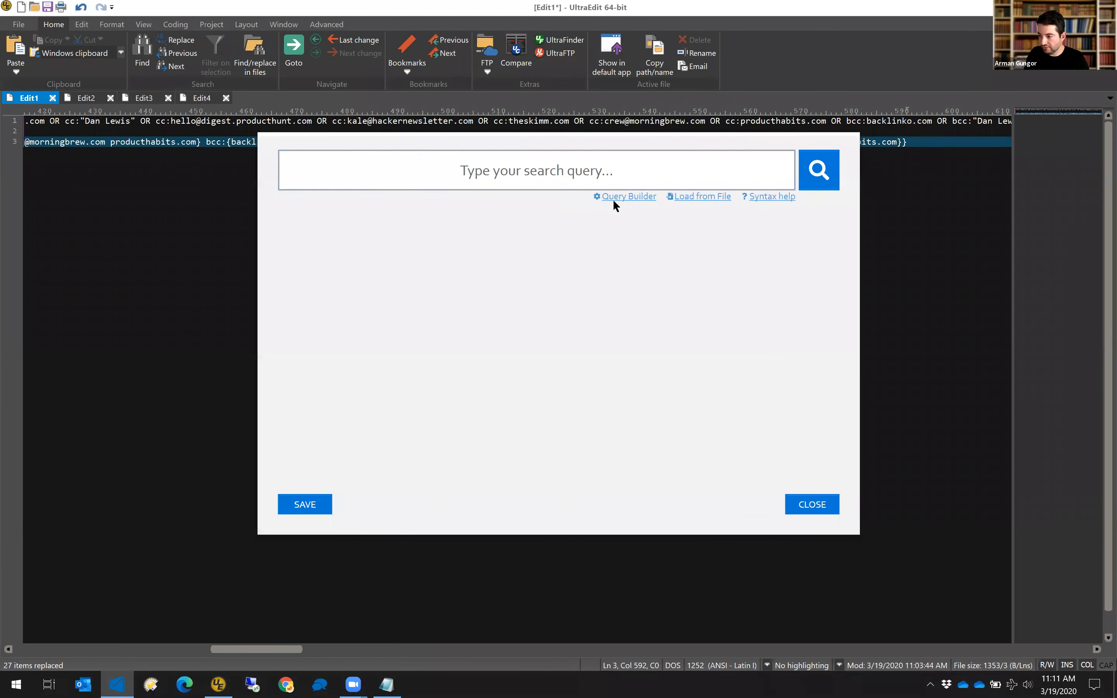
{"action": "left_click", "coordinate": [628, 198]}
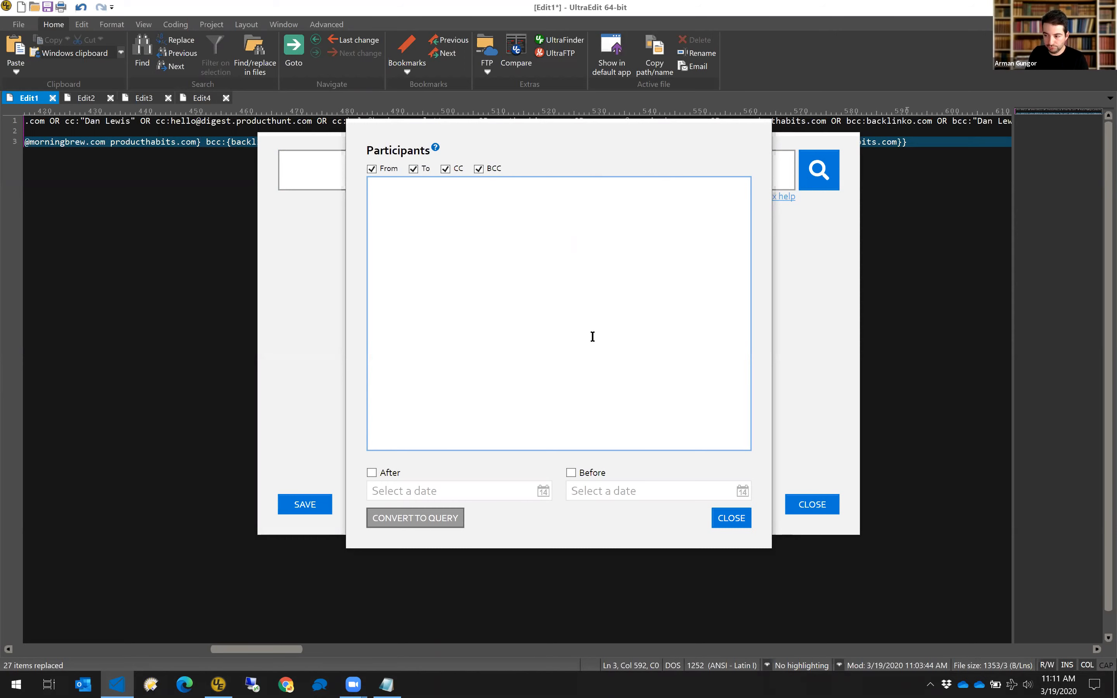
{"action": "left_click", "coordinate": [731, 518]}
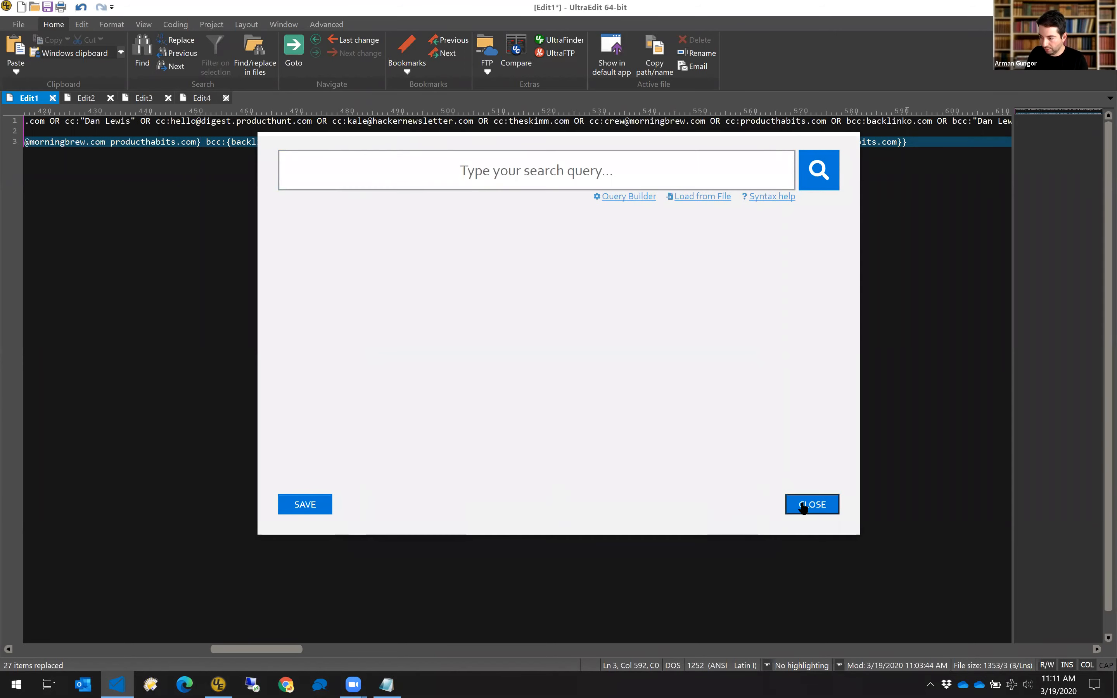
{"action": "left_click", "coordinate": [812, 504]}
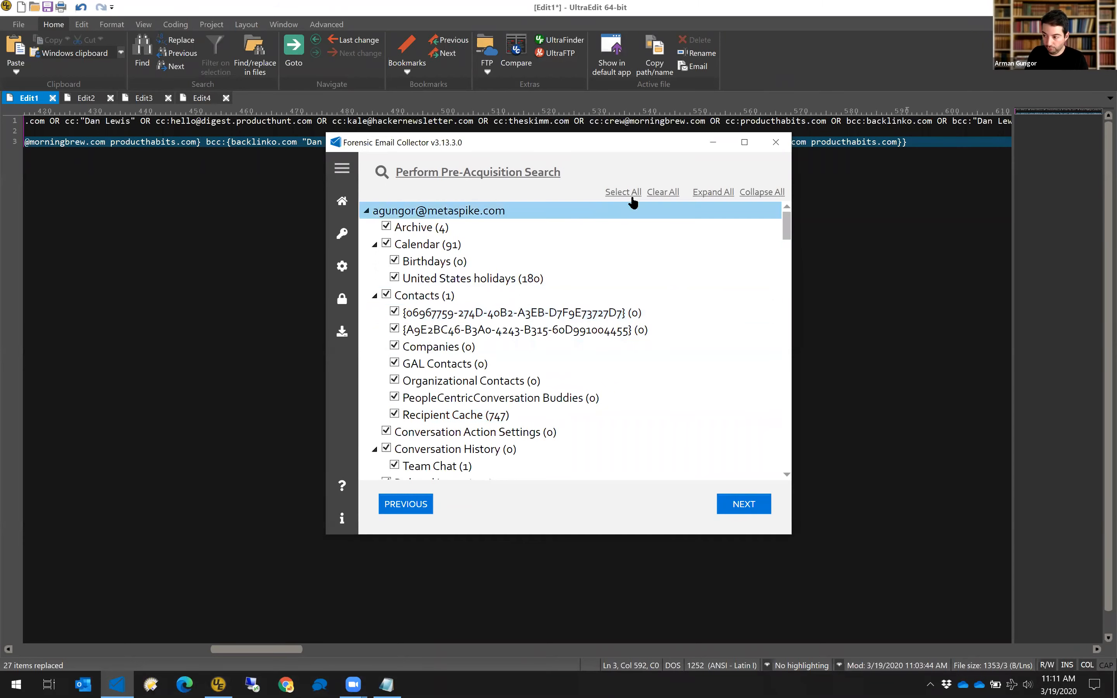
Clear all folder selections and tick only the Inbox folder for acquisition.
{"action": "left_click", "coordinate": [663, 191]}
{"action": "left_click_drag", "start_coordinate": [787, 226], "coordinate": [787, 249]}
{"action": "left_click", "coordinate": [462, 328]}
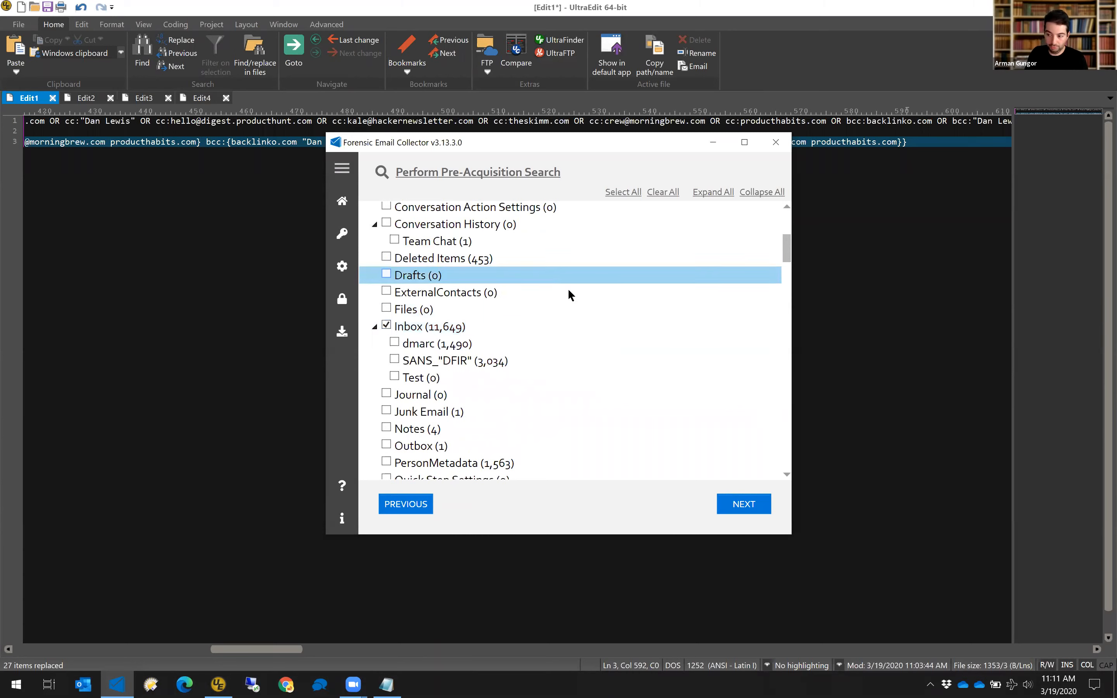
Reopen the pre-acquisition Query Builder and focus its empty Participants list.
{"action": "scroll", "coordinate": [521, 354], "scroll_direction": "up", "scroll_amount": 2}
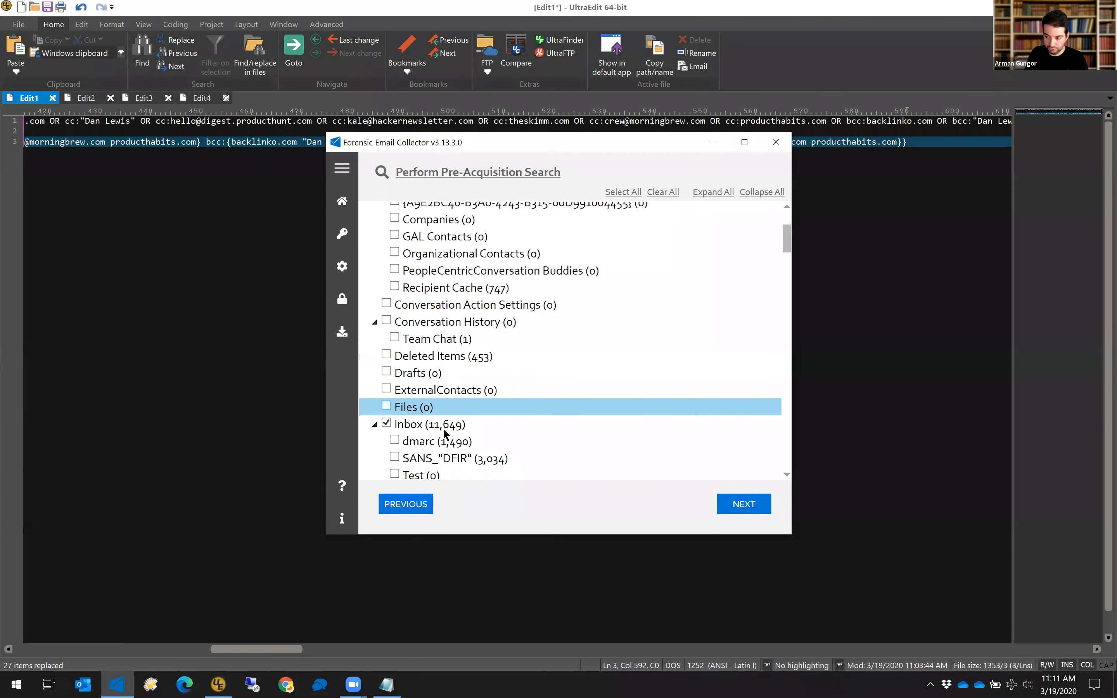
{"action": "scroll", "coordinate": [443, 425], "scroll_direction": "up", "scroll_amount": 3}
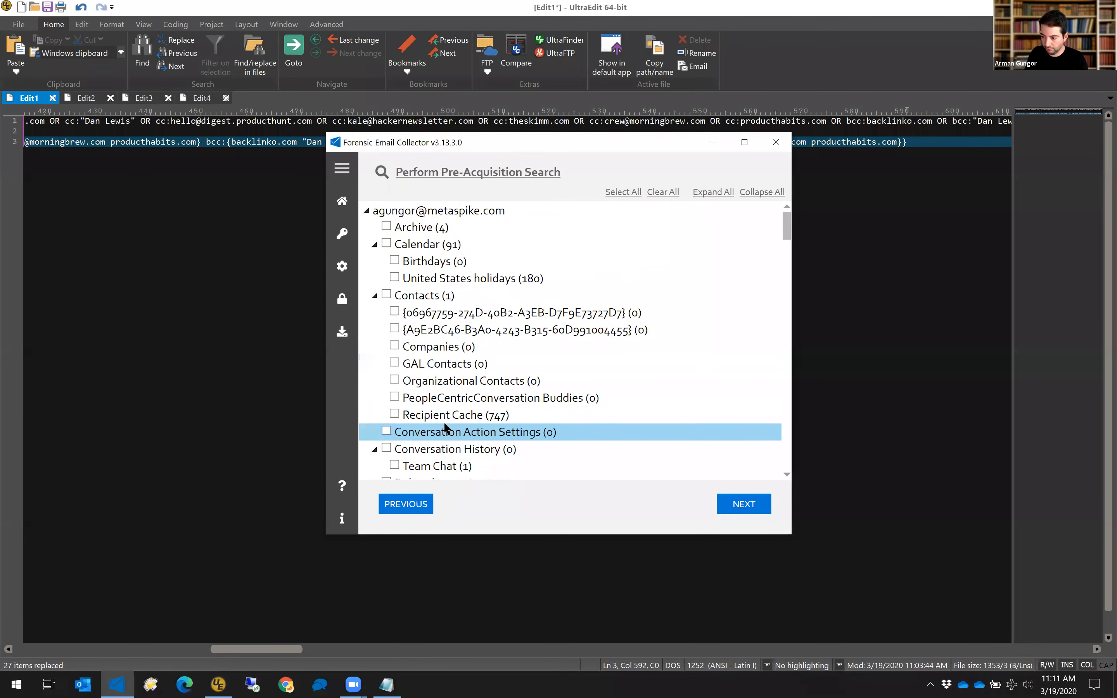
{"action": "left_click", "coordinate": [536, 172]}
{"action": "left_click", "coordinate": [620, 196]}
{"action": "left_click", "coordinate": [577, 277]}
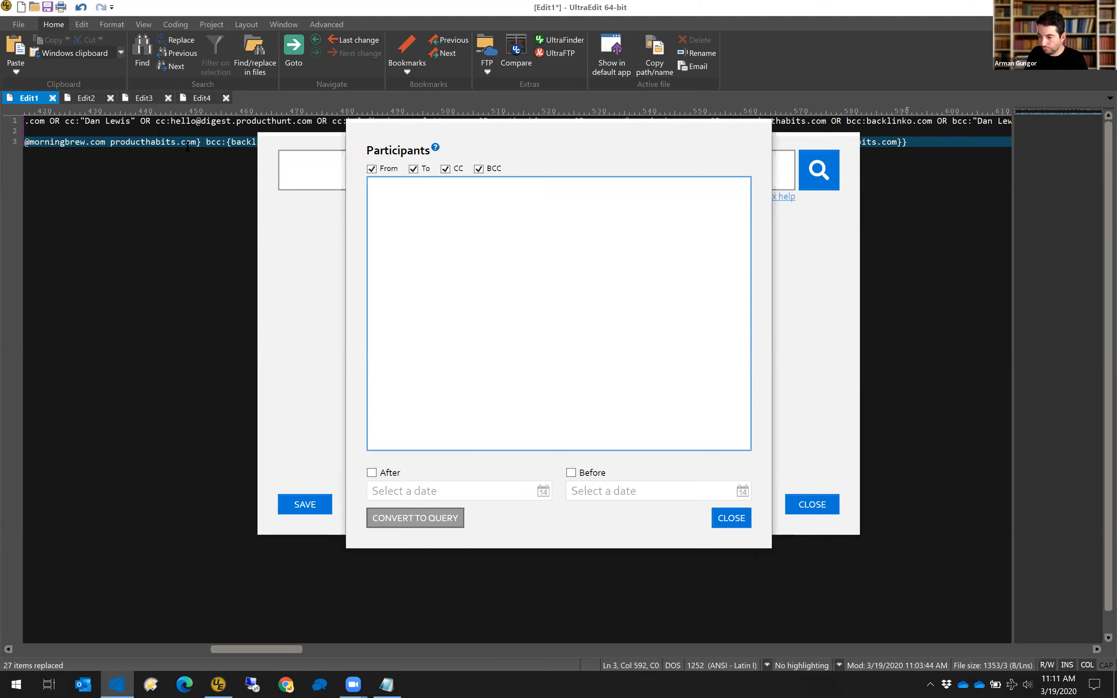
Paste the seven participants from Participants.txt into the query builder's Participants list.
{"action": "left_click", "coordinate": [183, 119]}
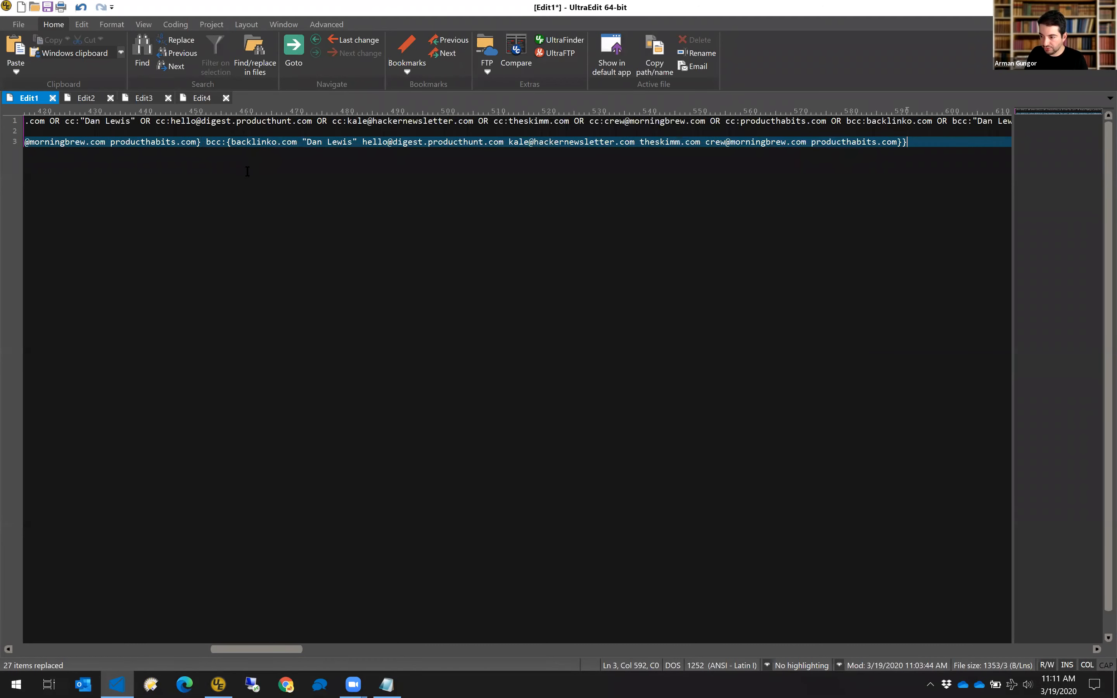
{"action": "key", "text": "Home"}
{"action": "key", "text": "Right"}
{"action": "key", "text": "Right"}
{"action": "key", "text": "Right"}
{"action": "key", "text": "Right"}
{"action": "key", "text": "Right"}
{"action": "key", "text": "Right"}
{"action": "key", "text": "Right"}
{"action": "key", "text": "Right"}
{"action": "key", "text": "Right"}
{"action": "key", "text": "Right"}
{"action": "key", "text": "Right"}
{"action": "key", "text": "Right"}
{"action": "key", "text": "Right"}
{"action": "key", "text": "Right"}
{"action": "key", "text": "Right"}
{"action": "key", "text": "Right"}
{"action": "key", "text": "Right"}
{"action": "key", "text": "Right"}
{"action": "key", "text": "Right"}
{"action": "key", "text": "Right"}
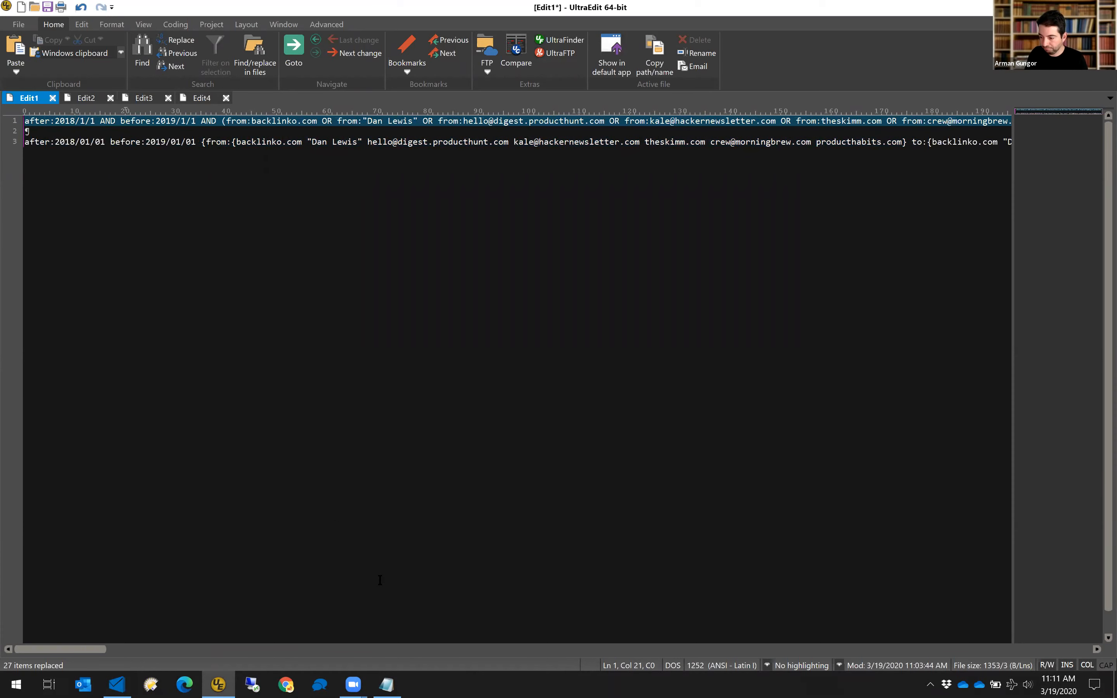
{"action": "left_click", "coordinate": [386, 684]}
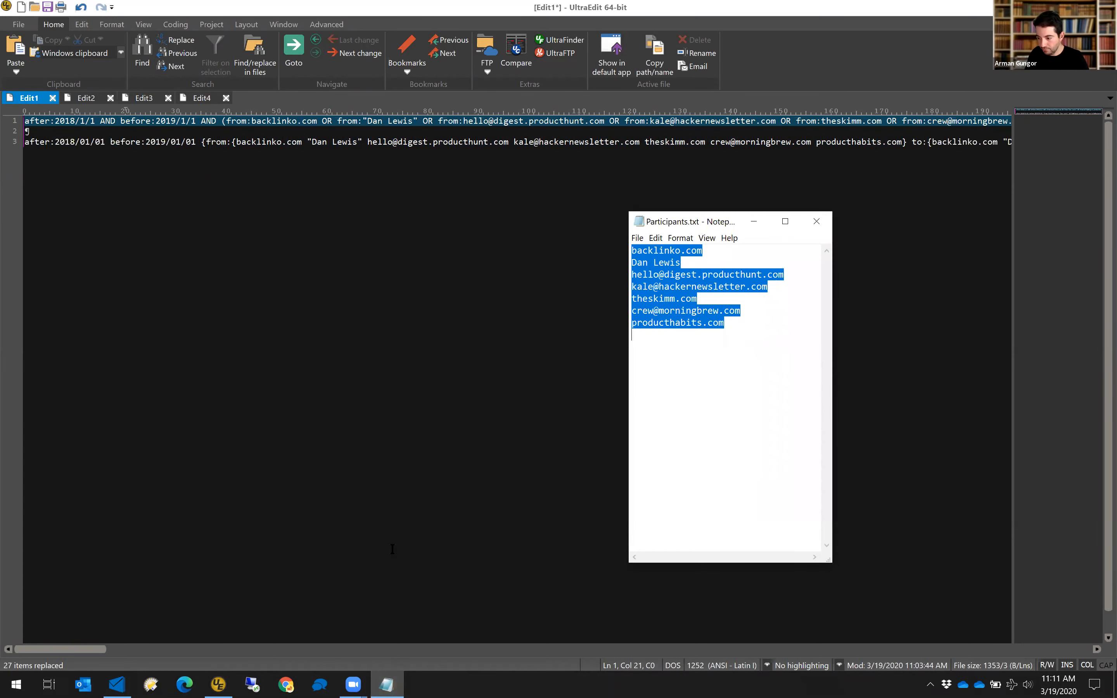
{"action": "left_click", "coordinate": [117, 685]}
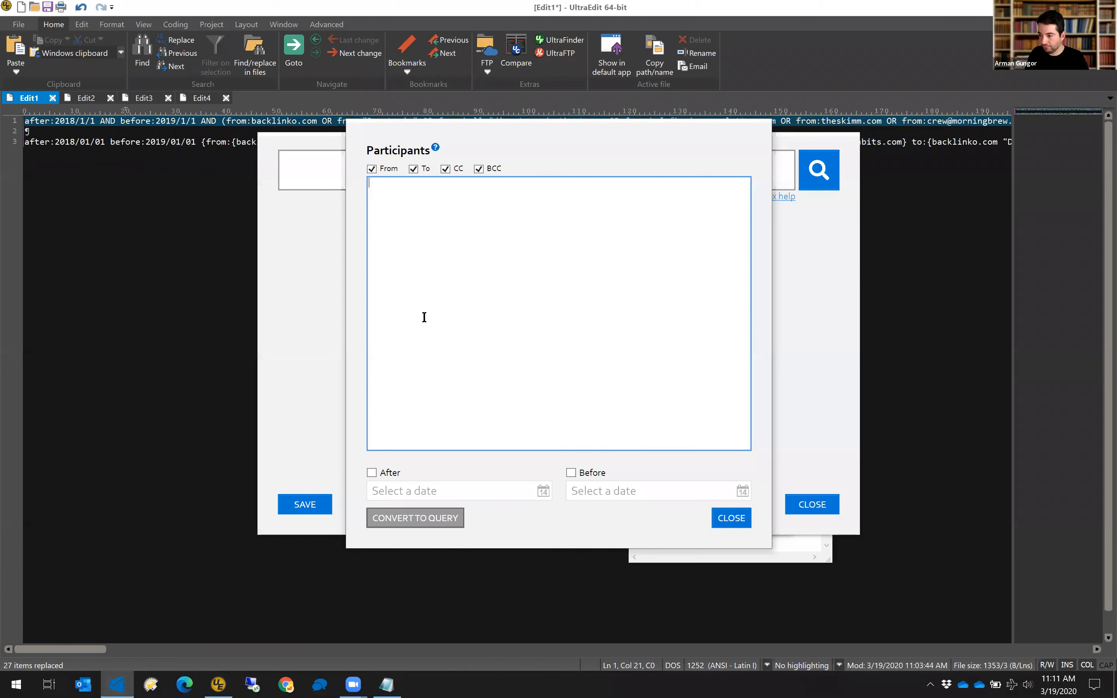
{"action": "key", "text": "ctrl+v"}
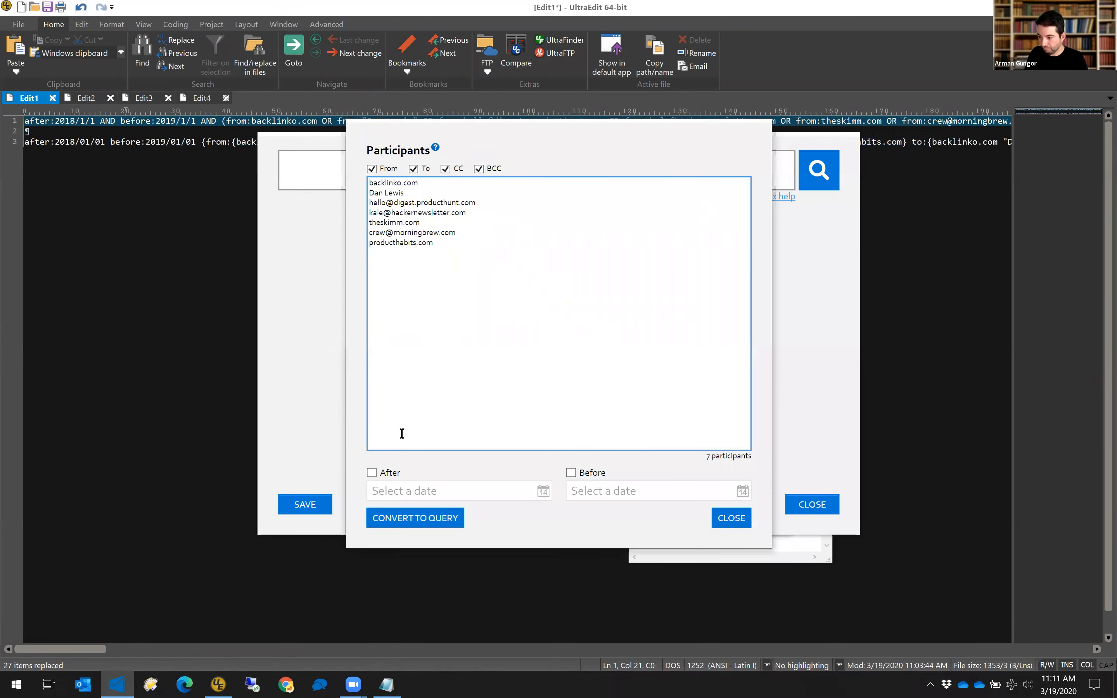
Set After 1/1/2018 and Before 1/1/2019, convert to a query, and select the result.
{"action": "left_click", "coordinate": [372, 473]}
{"action": "type", "text": "1/1"}
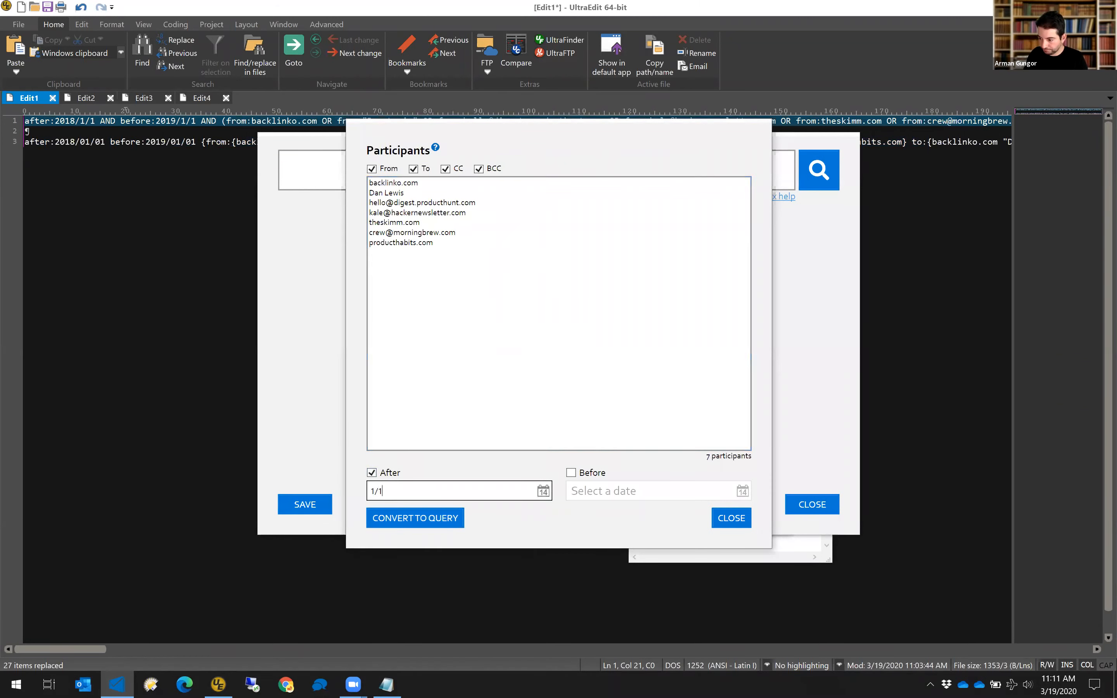
{"action": "type", "text": "/2018"}
{"action": "left_click", "coordinate": [592, 473]}
{"action": "left_click", "coordinate": [571, 473]}
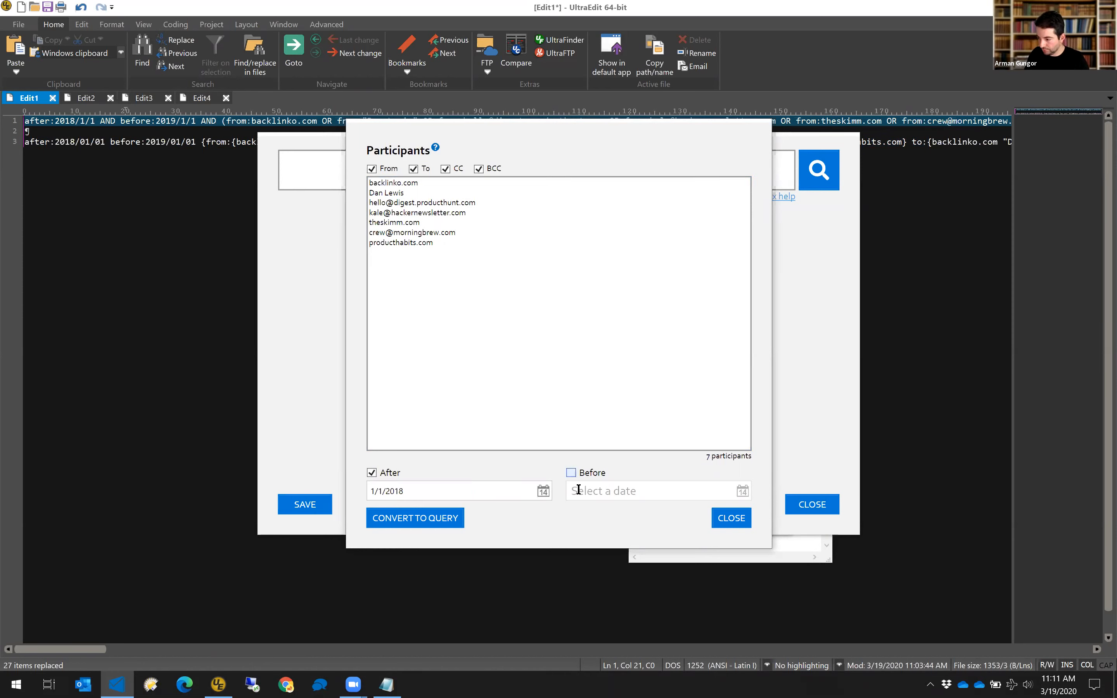
{"action": "type", "text": "1/1/2019"}
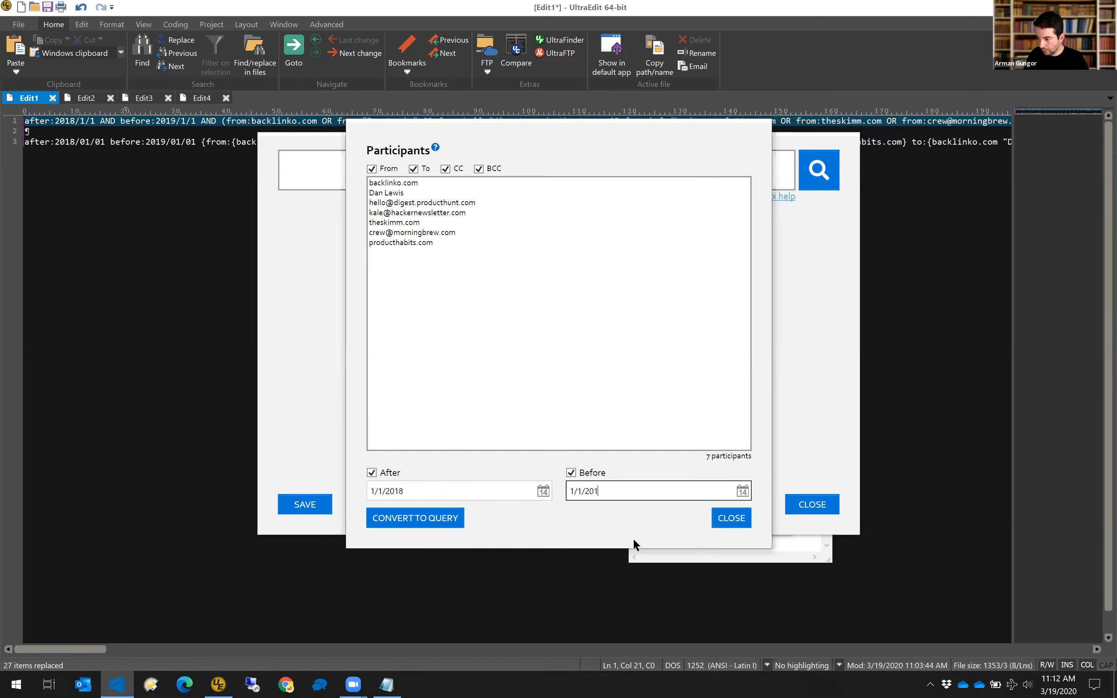
{"action": "left_click", "coordinate": [462, 519]}
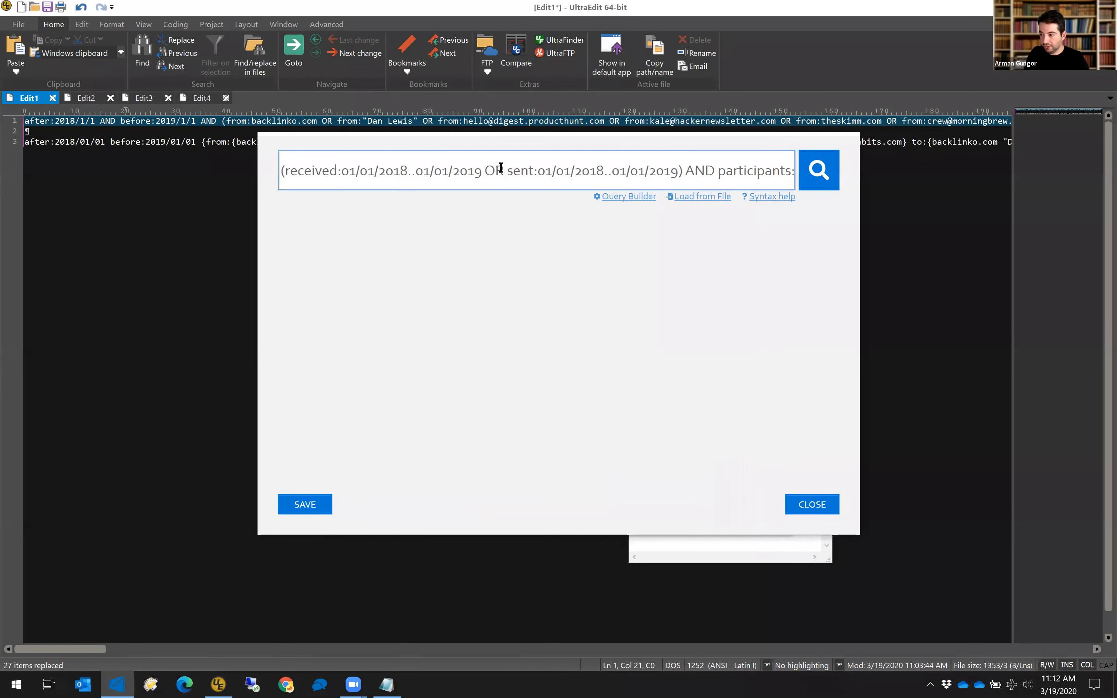
{"action": "key", "text": "ctrl+a"}
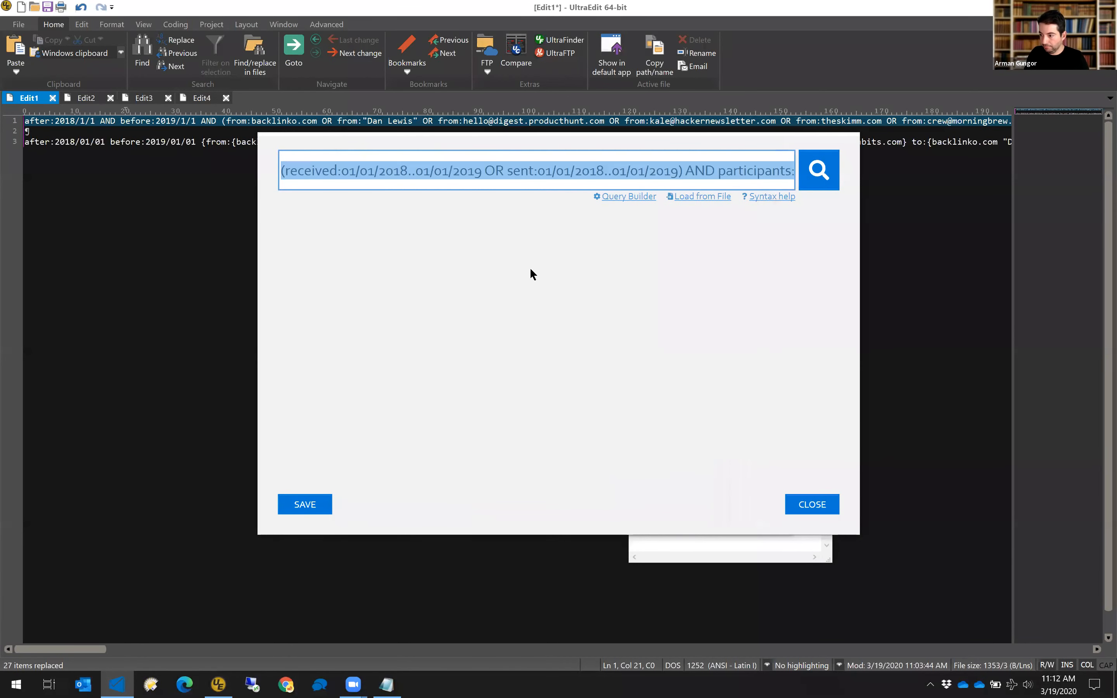
Paste the Office 365 received/sent date-range query onto line 5 of the UltraEdit document.
{"action": "left_click", "coordinate": [200, 220]}
{"action": "key", "text": "End"}
{"action": "key", "text": "Return"}
{"action": "key", "text": "Return"}
{"action": "key", "text": "ctrl+v"}
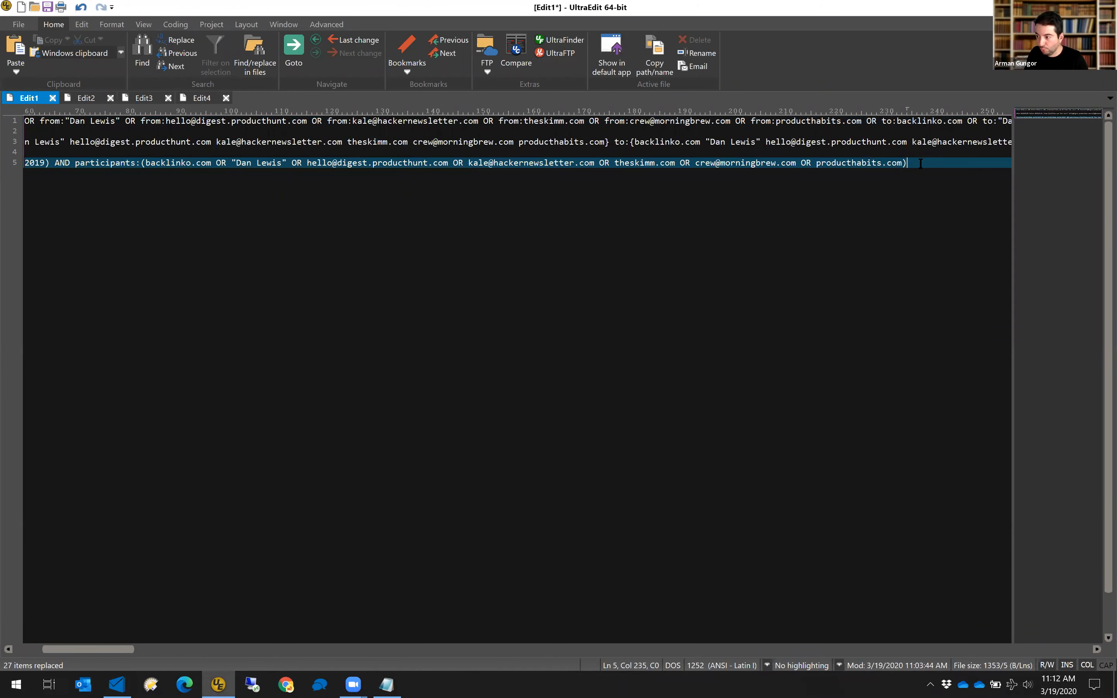
{"action": "key", "text": "Home"}
{"action": "key", "text": "Right"}
{"action": "key", "text": "Right"}
{"action": "key", "text": "Right"}
{"action": "key", "text": "Right"}
{"action": "key", "text": "Right"}
{"action": "key", "text": "Right"}
{"action": "key", "text": "Right"}
{"action": "key", "text": "Right"}
{"action": "key", "text": "Right"}
{"action": "key", "text": "Right"}
{"action": "key", "text": "Right"}
{"action": "key", "text": "Right"}
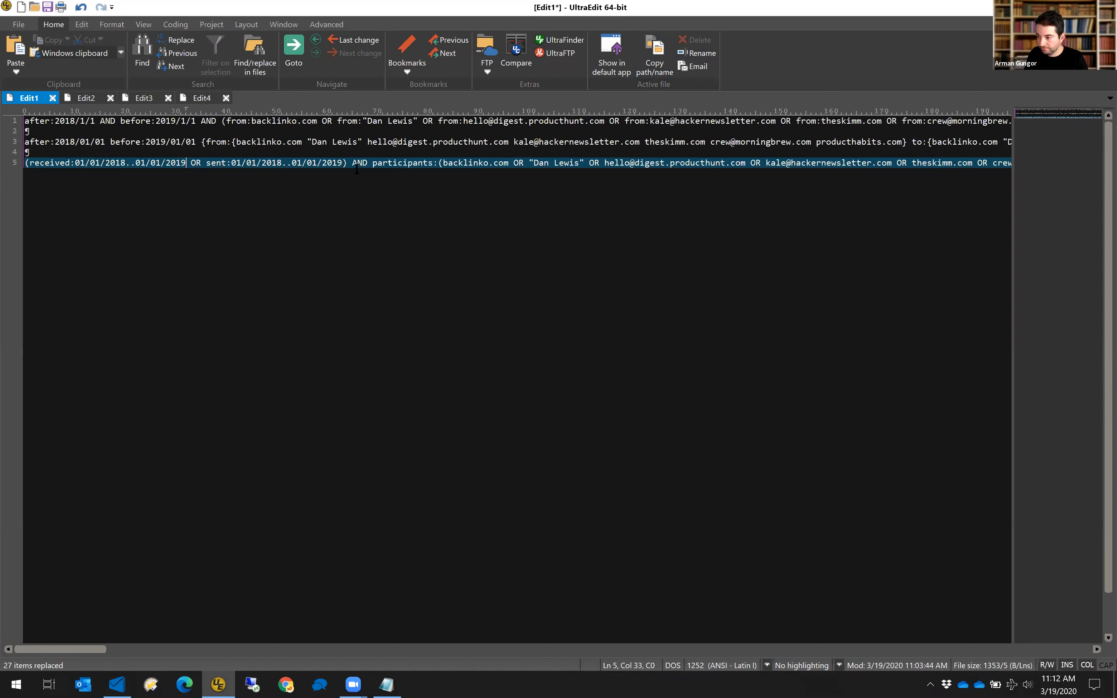
Highlight the word 'participants' on line 5, then bring the search window back.
{"action": "left_click", "coordinate": [402, 162]}
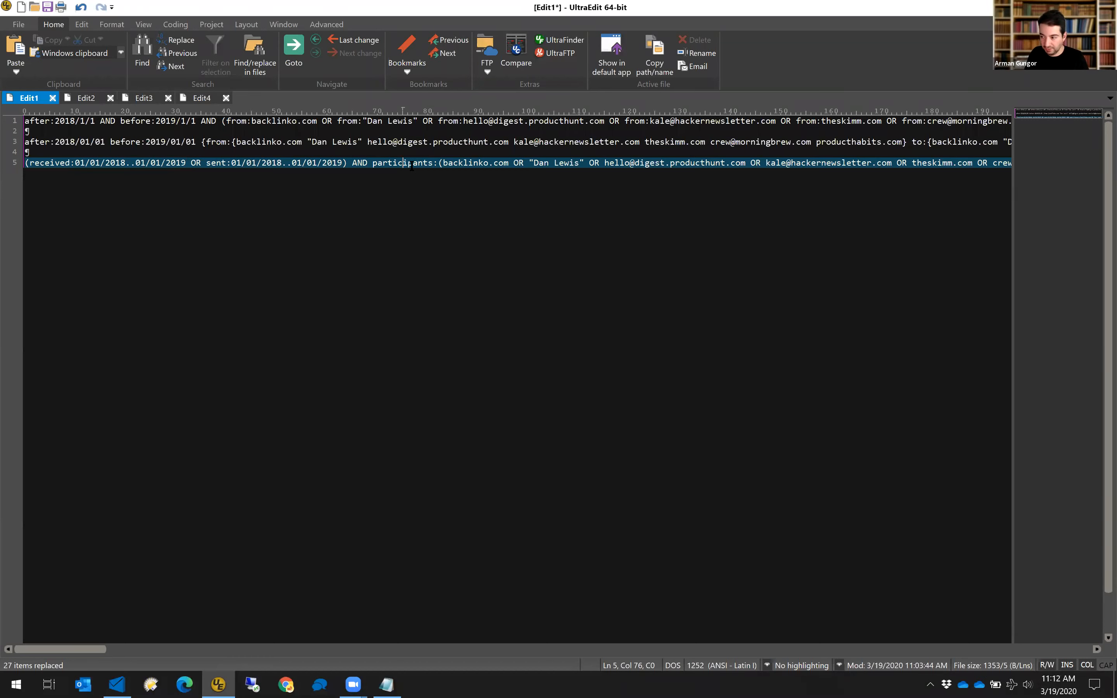
{"action": "left_click_drag", "start_coordinate": [372, 167], "coordinate": [433, 165]}
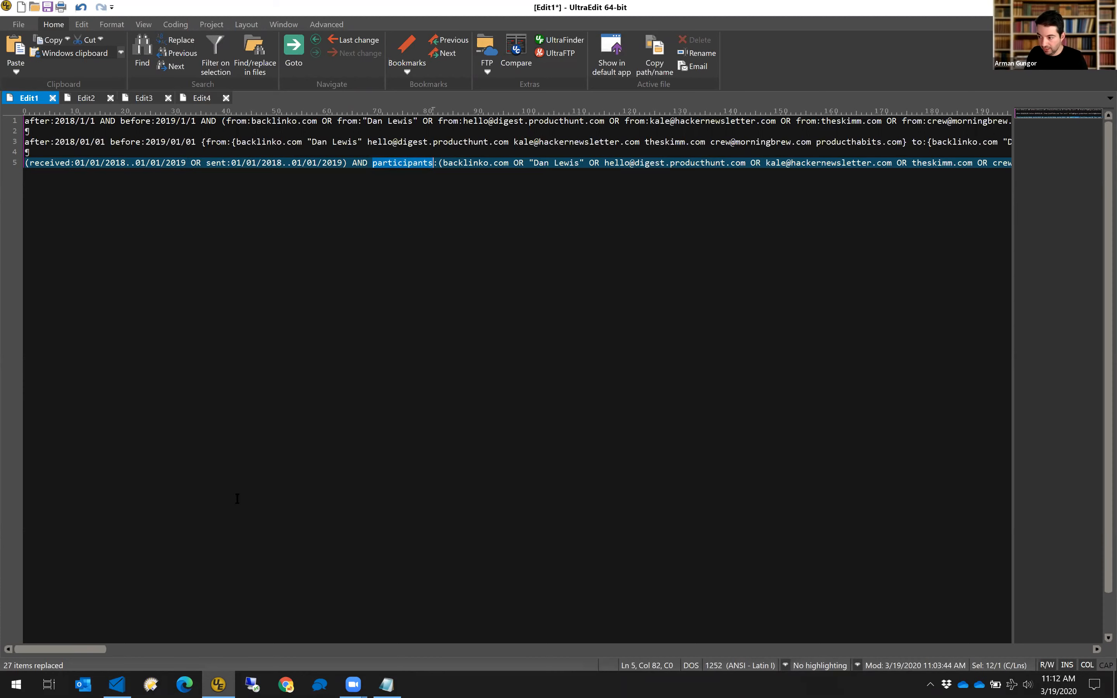
{"action": "left_click_drag", "start_coordinate": [100, 651], "coordinate": [119, 655]}
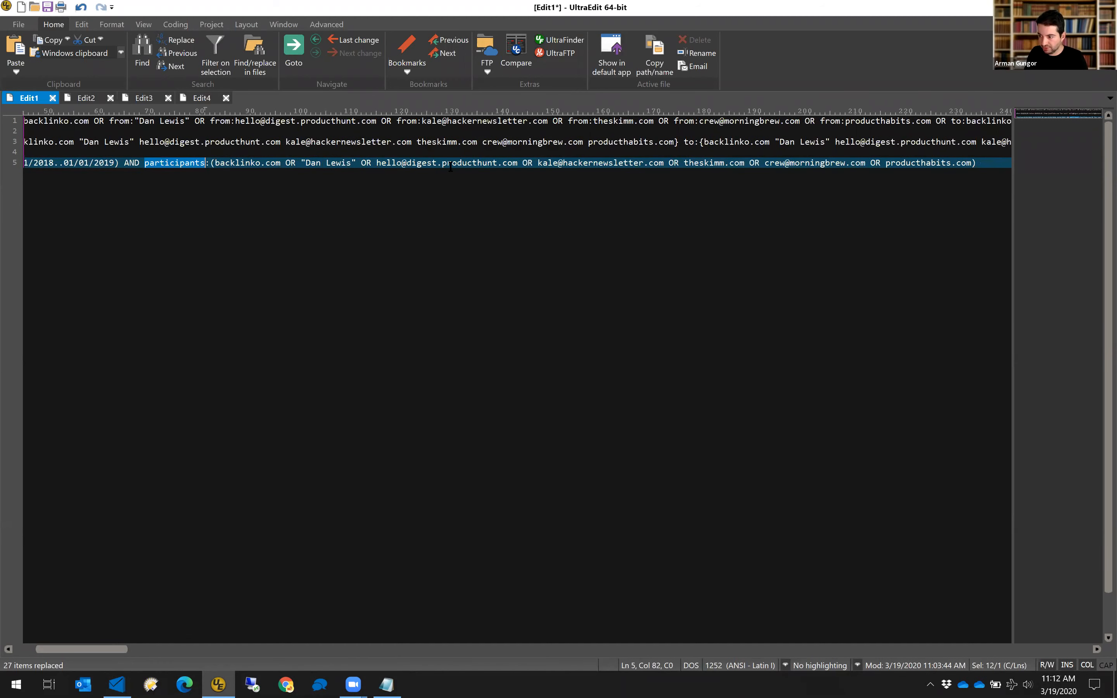
{"action": "left_click_drag", "start_coordinate": [108, 649], "coordinate": [54, 640]}
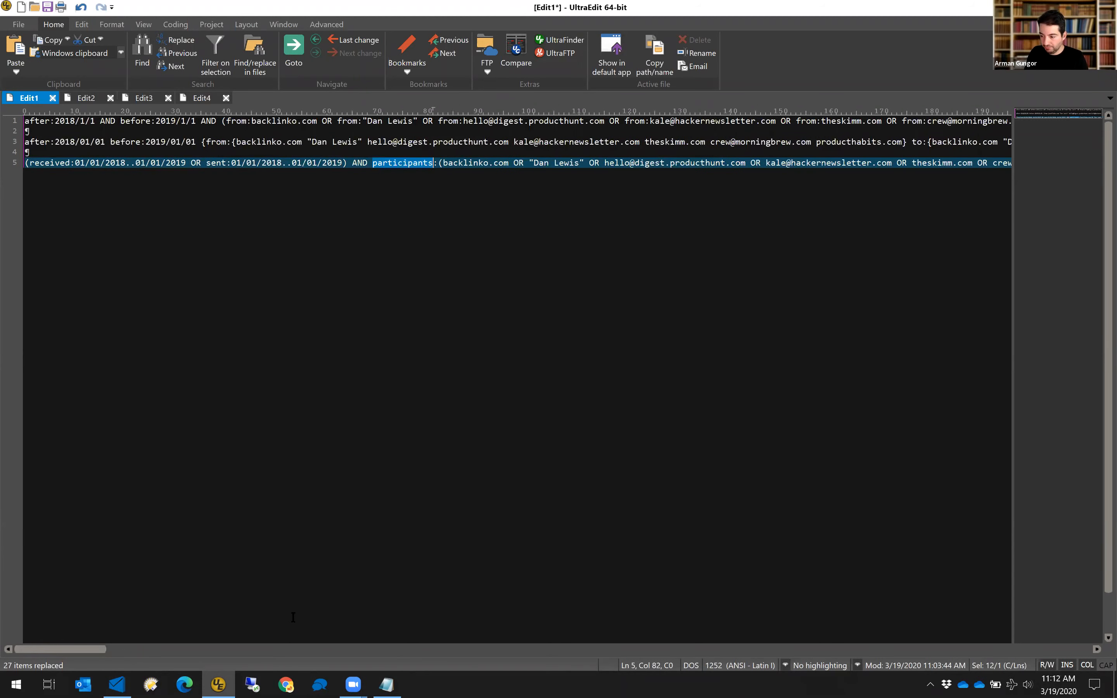
{"action": "left_click", "coordinate": [117, 685]}
Paste the seven participants into Query Builder, convert them to a From-or-To query, and add lines in UltraEdit.
{"action": "left_click", "coordinate": [626, 197]}
{"action": "left_click", "coordinate": [386, 684]}
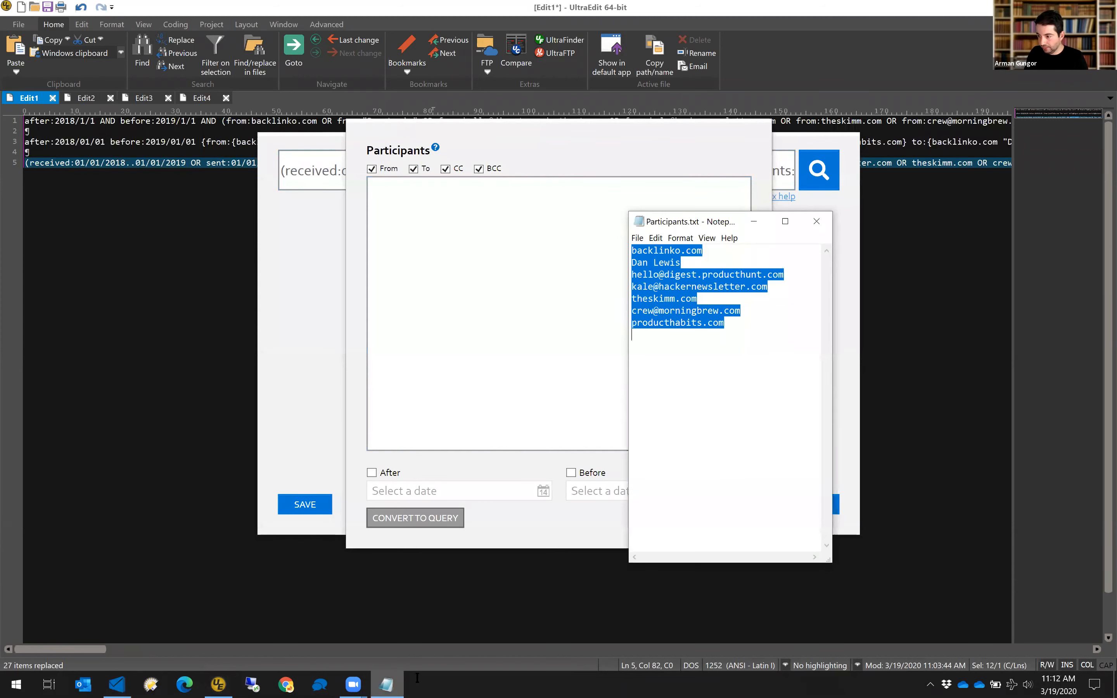
{"action": "left_click", "coordinate": [444, 294]}
{"action": "key", "text": "ctrl+v"}
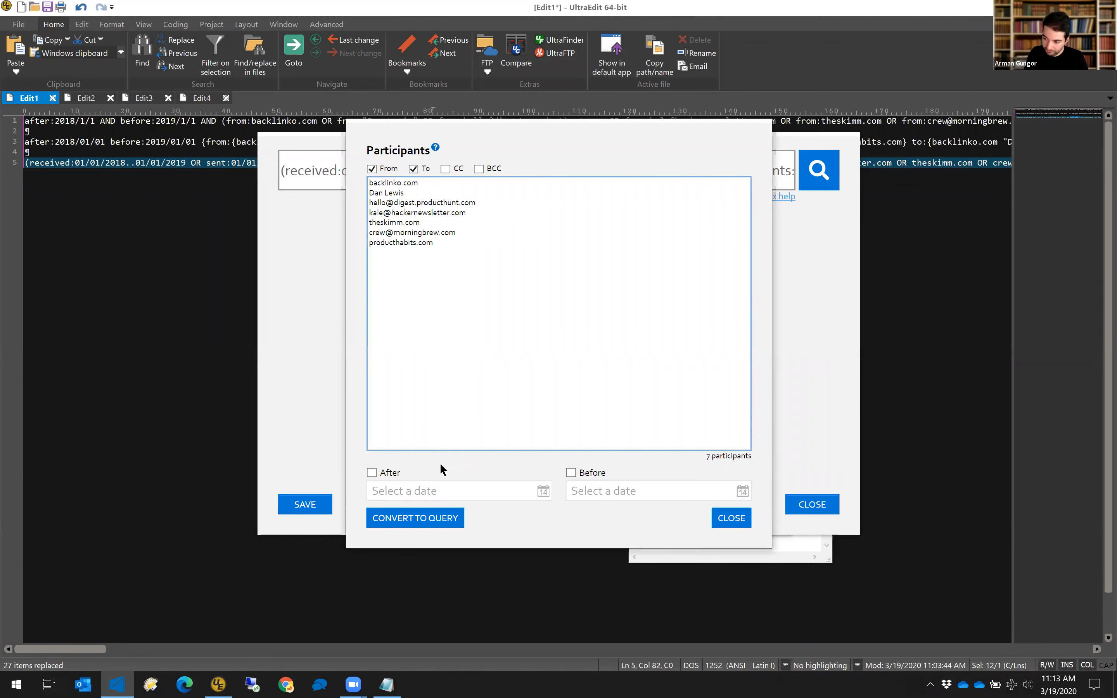
{"action": "left_click", "coordinate": [434, 519]}
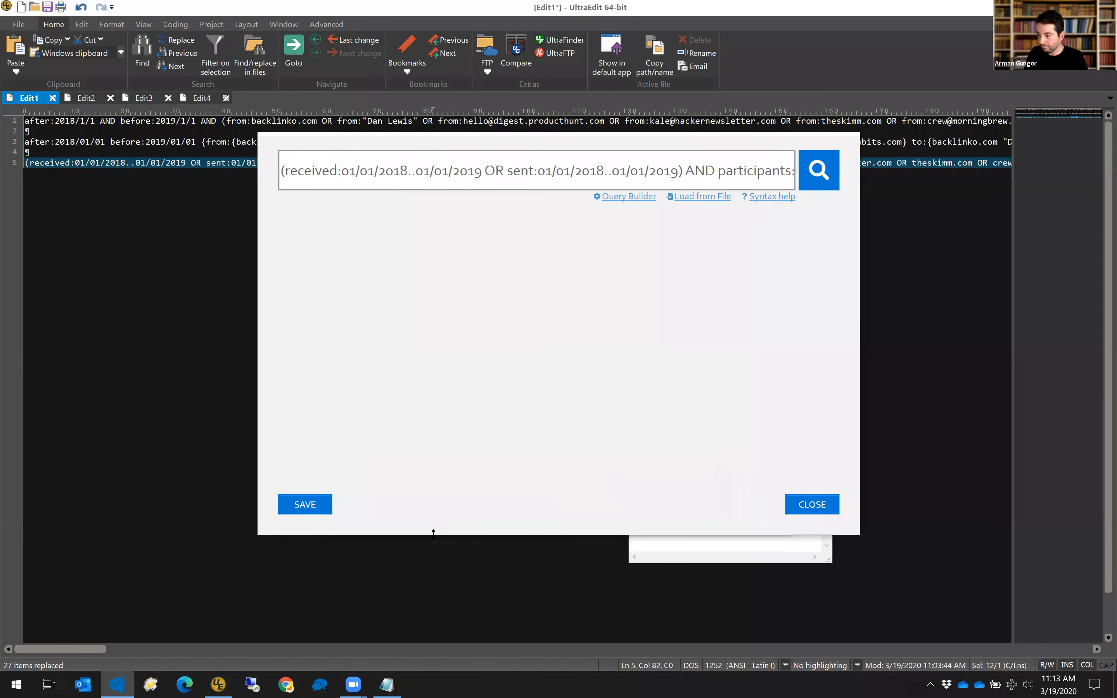
{"action": "left_click", "coordinate": [246, 332]}
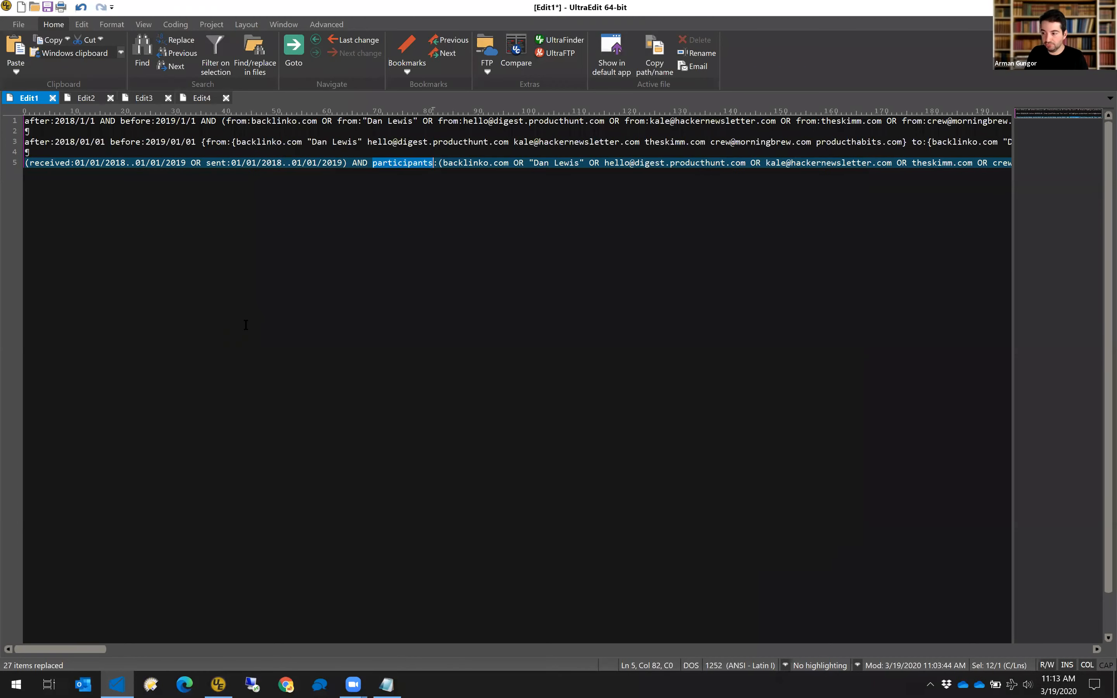
{"action": "key", "text": "Return"}
{"action": "key", "text": "Return"}
{"action": "key", "text": "Return"}
Paste the from:(…) OR to:(…) participants query onto UltraEdit line 8 and check it.
{"action": "key", "text": "ctrl+v"}
{"action": "key", "text": "Home"}
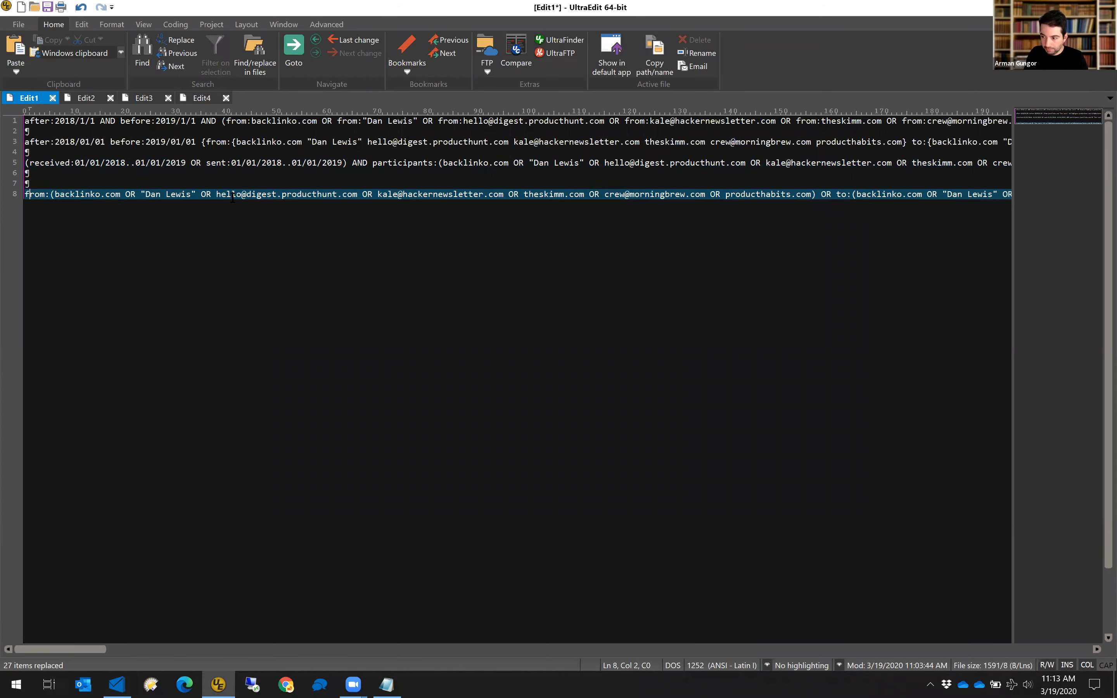
{"action": "left_click", "coordinate": [837, 194]}
{"action": "left_click_drag", "start_coordinate": [90, 649], "coordinate": [39, 650]}
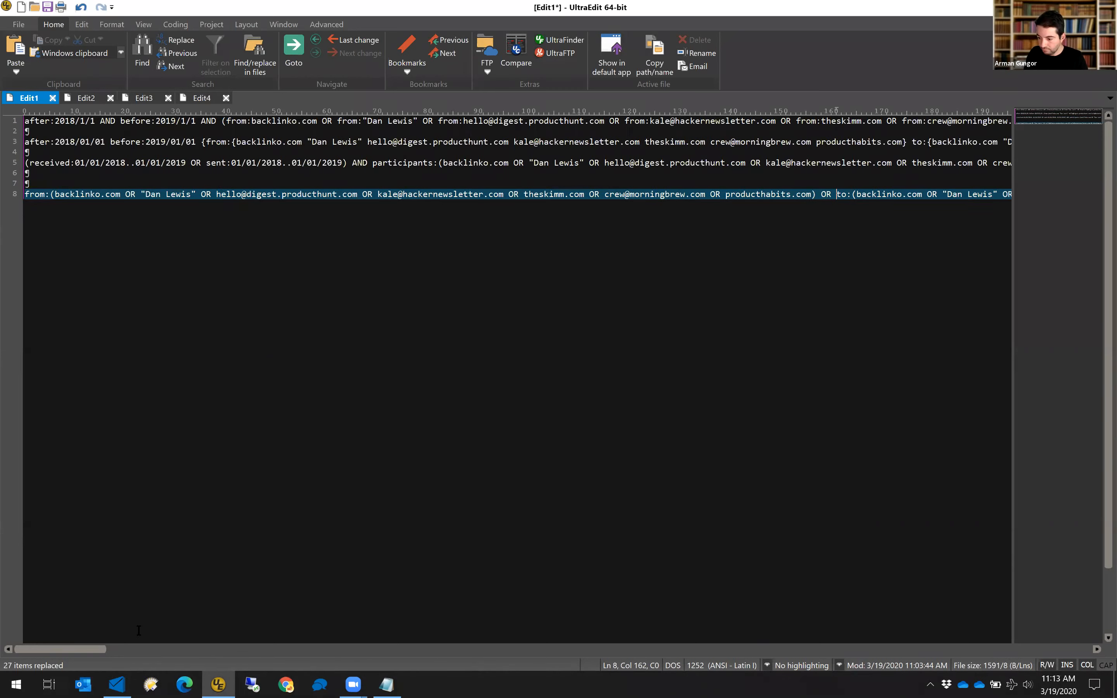
Close the search query dialog and the Forensic Email Collector window.
{"action": "left_click", "coordinate": [117, 684]}
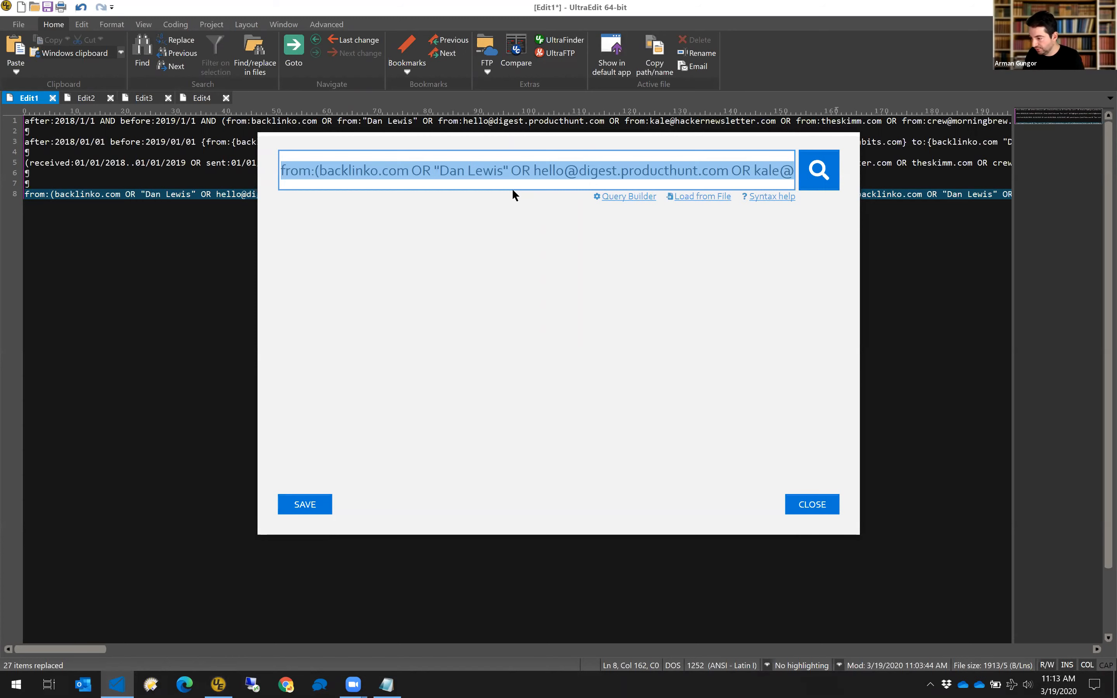
{"action": "left_click", "coordinate": [815, 511]}
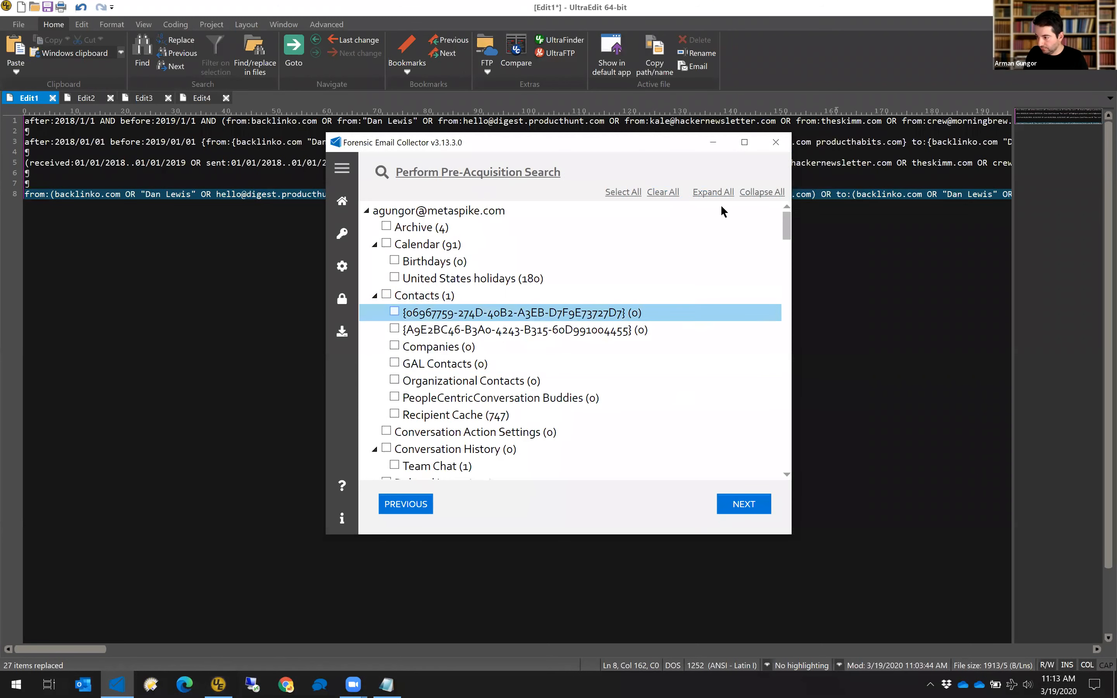
{"action": "left_click", "coordinate": [782, 141]}
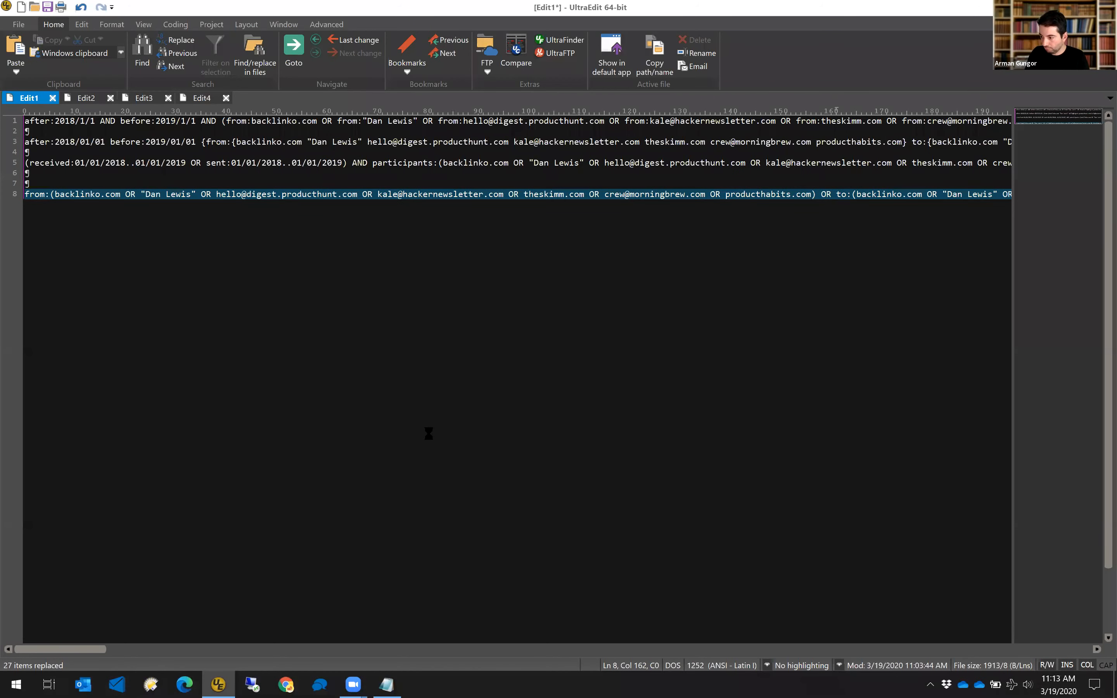
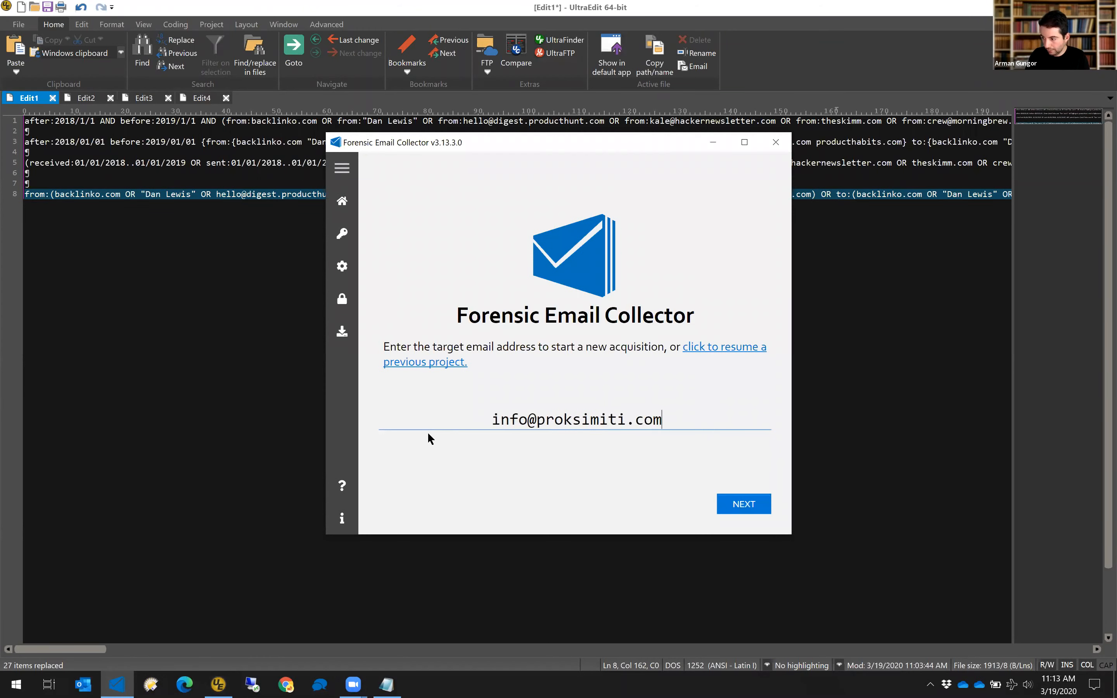
Enter the target mailbox address and account password, skipping past the case details.
{"action": "key", "text": "Return"}
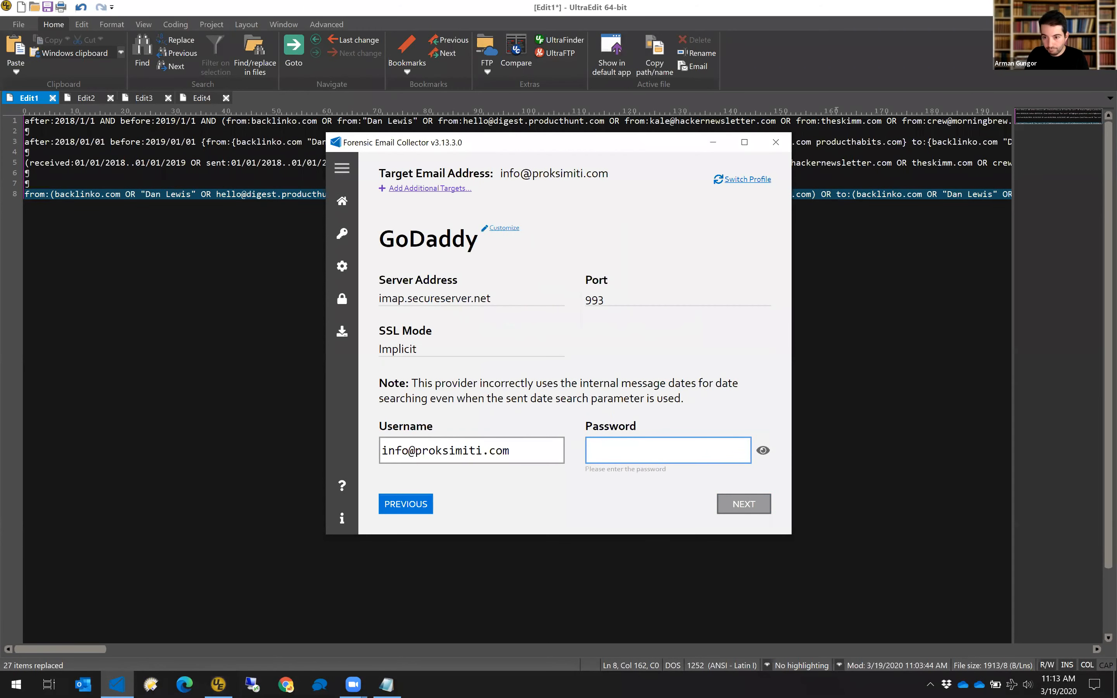
{"action": "key", "text": "alt+Tab"}
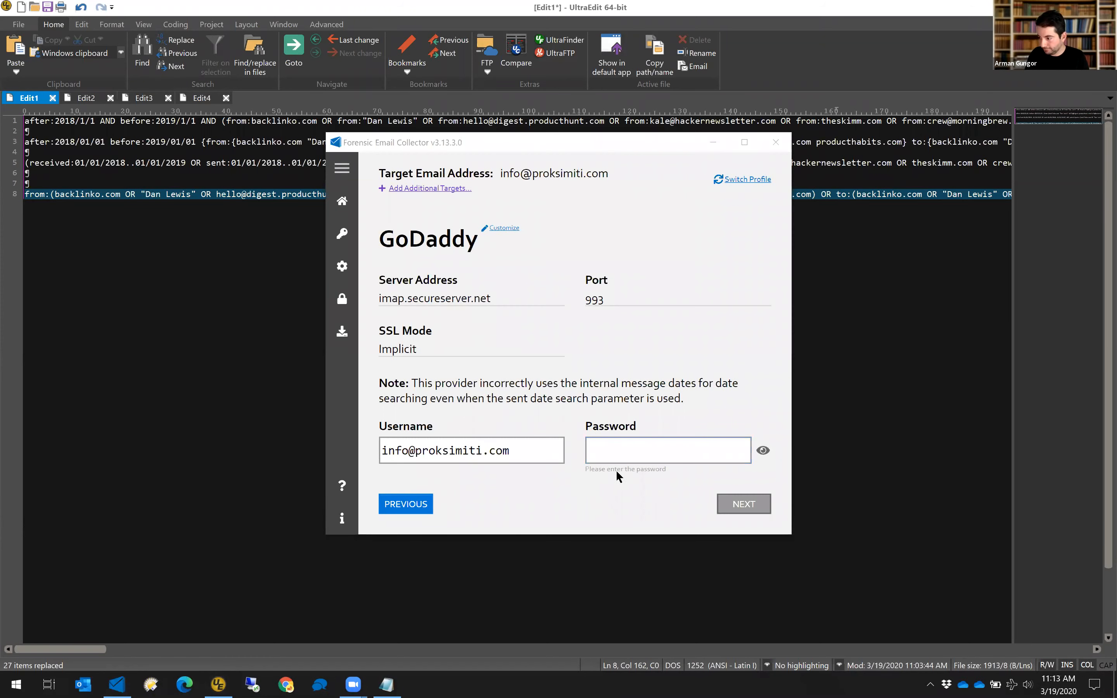
{"action": "key", "text": "alt+Tab"}
{"action": "key", "text": "ctrl+v"}
{"action": "left_click", "coordinate": [741, 506]}
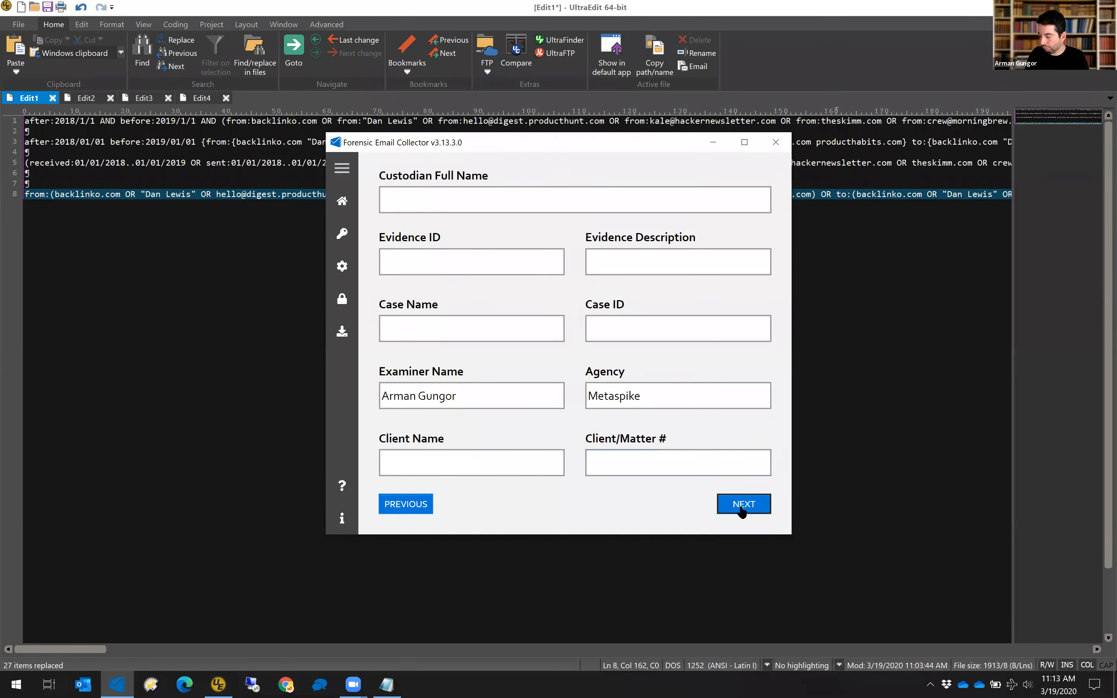
{"action": "left_click", "coordinate": [741, 506]}
Set the output path to r:\out\3, continue, and open the pre-acquisition search query.
{"action": "type", "text": "r"}
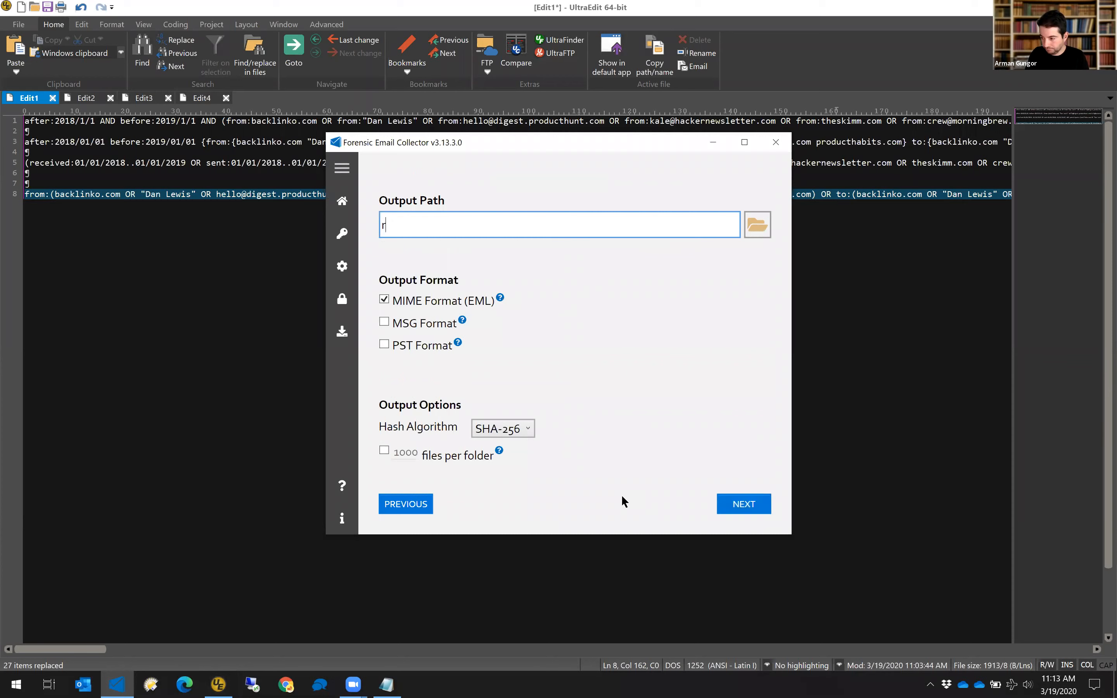
{"action": "type", "text": ":\\out\\"}
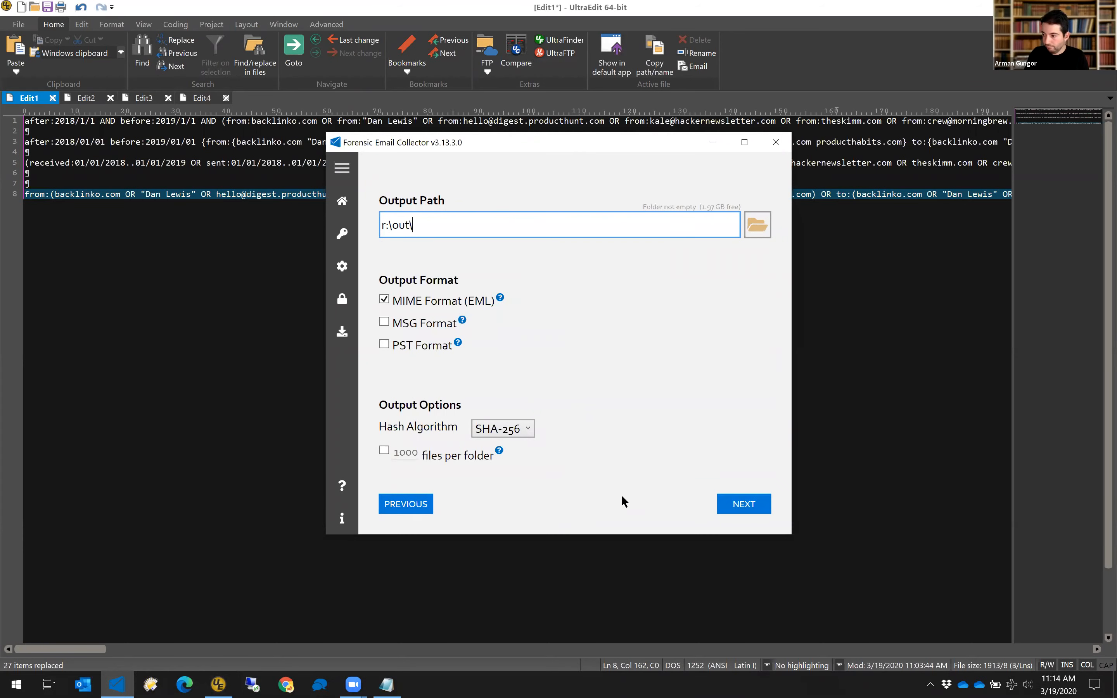
{"action": "type", "text": "2"}
{"action": "key", "text": "BackSpace"}
{"action": "type", "text": "3"}
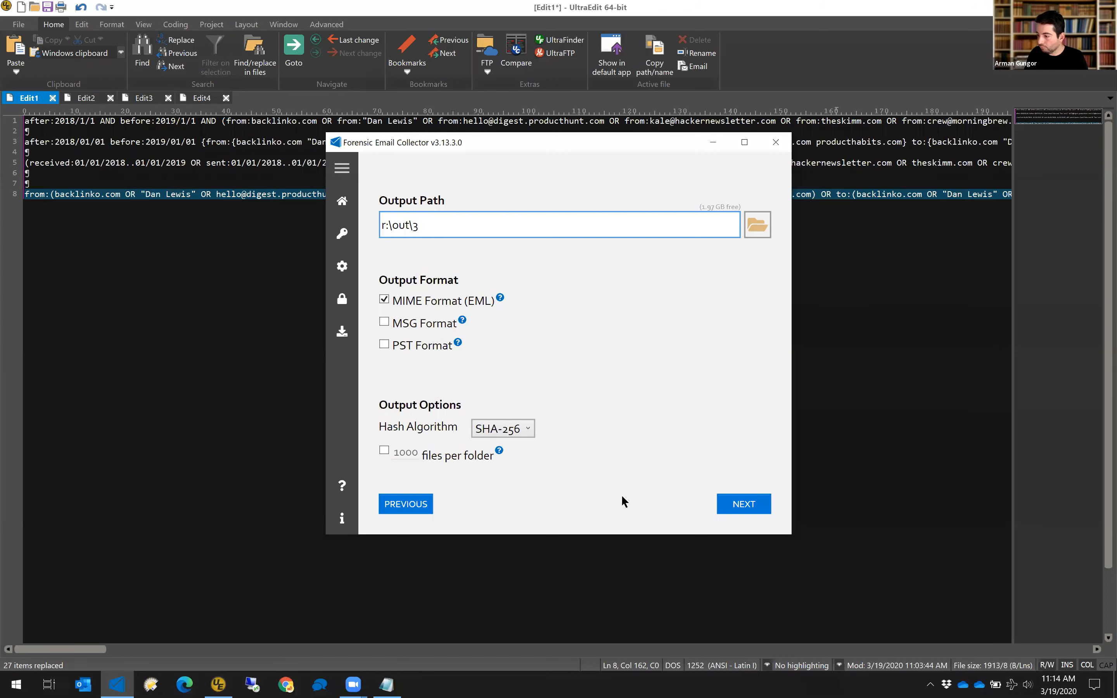
{"action": "key", "text": "Return"}
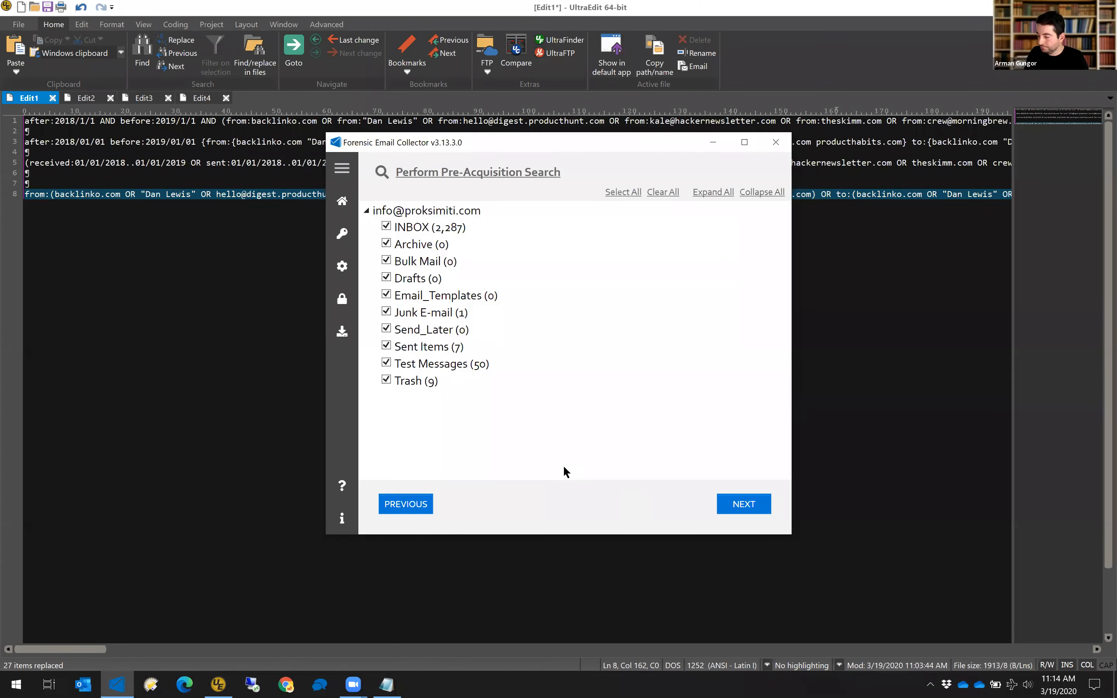
{"action": "left_click", "coordinate": [508, 174]}
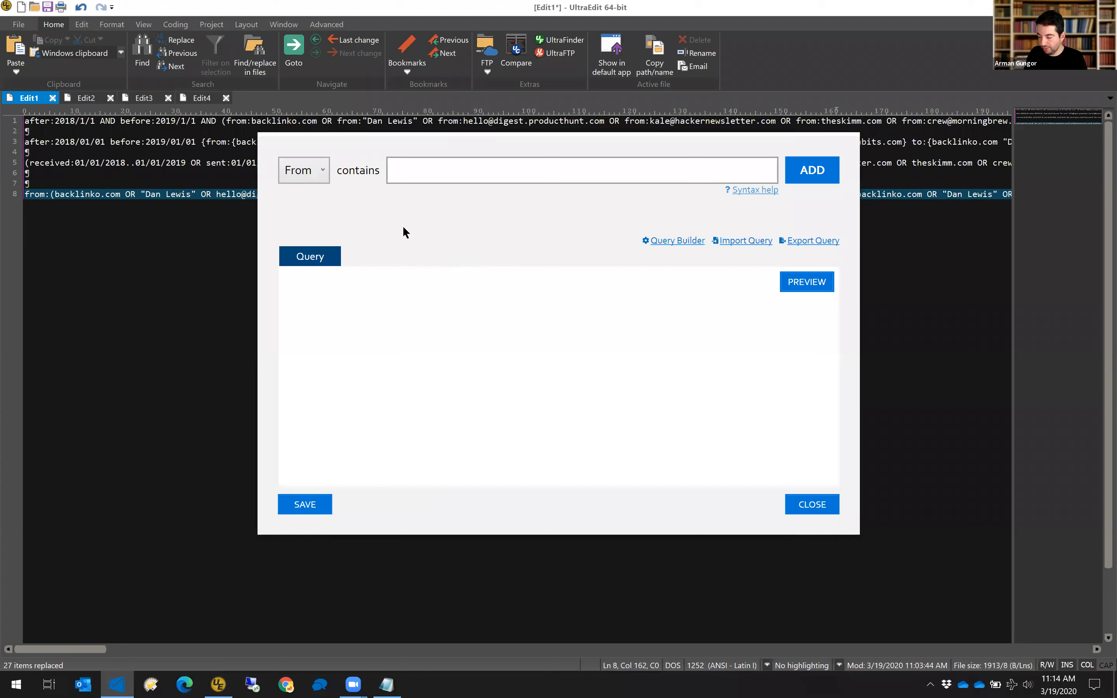
Keep the condition field as From and paste the seven participants into Query Builder.
{"action": "left_click", "coordinate": [319, 178]}
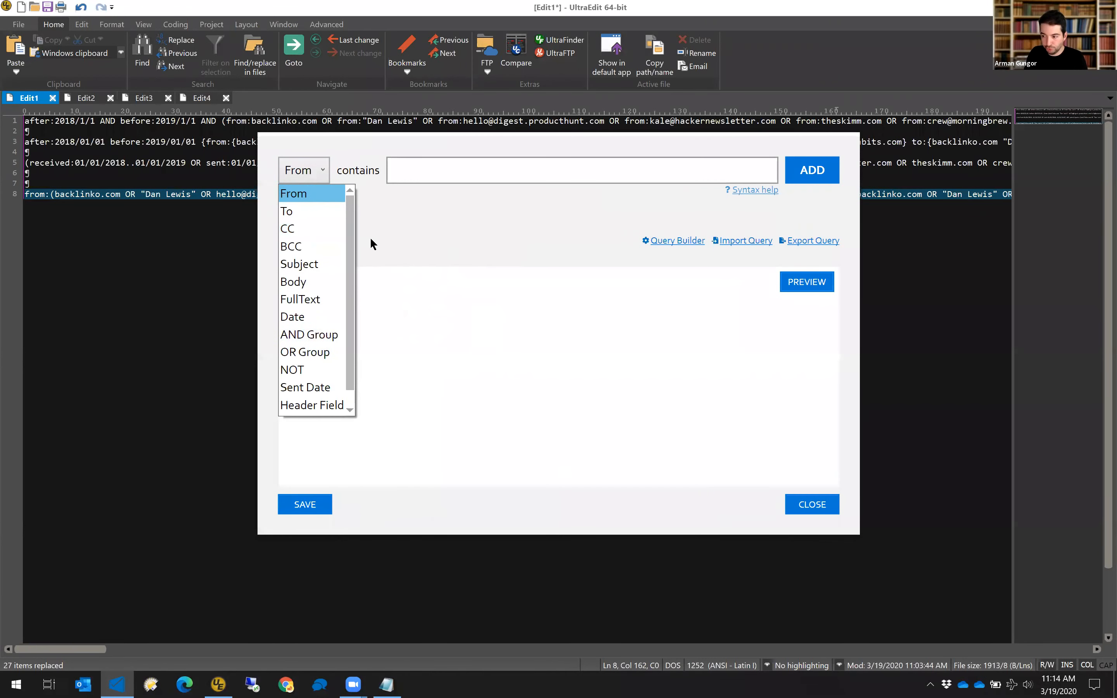
{"action": "left_click", "coordinate": [438, 230]}
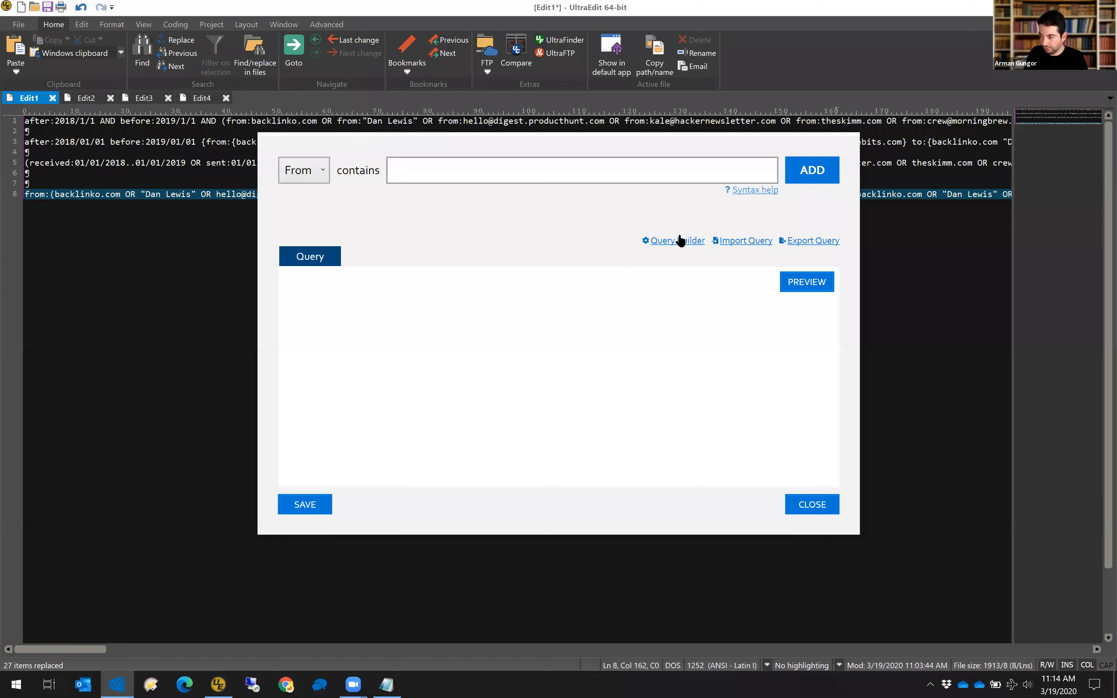
{"action": "left_click", "coordinate": [679, 245]}
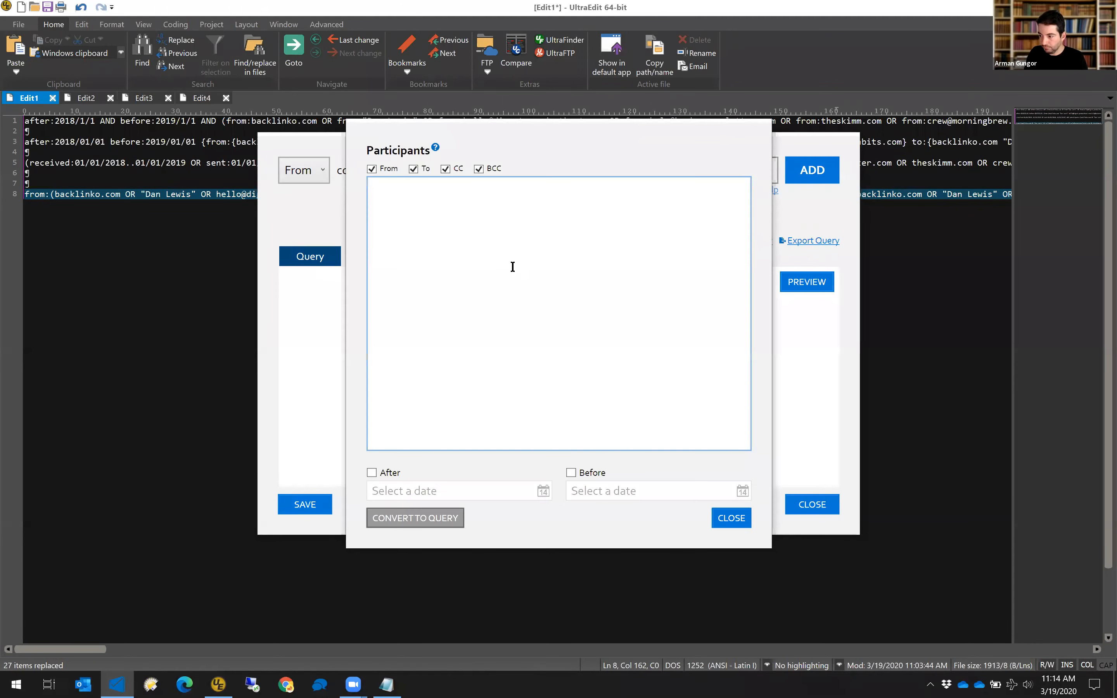
{"action": "key", "text": "alt+Tab"}
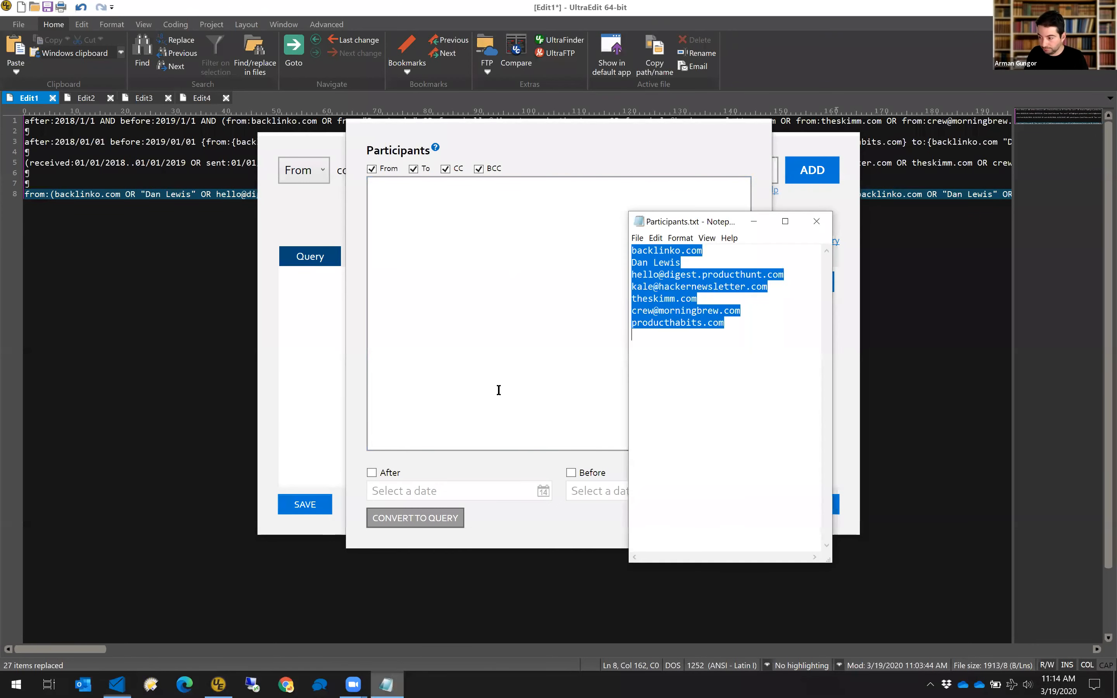
{"action": "left_click", "coordinate": [489, 227]}
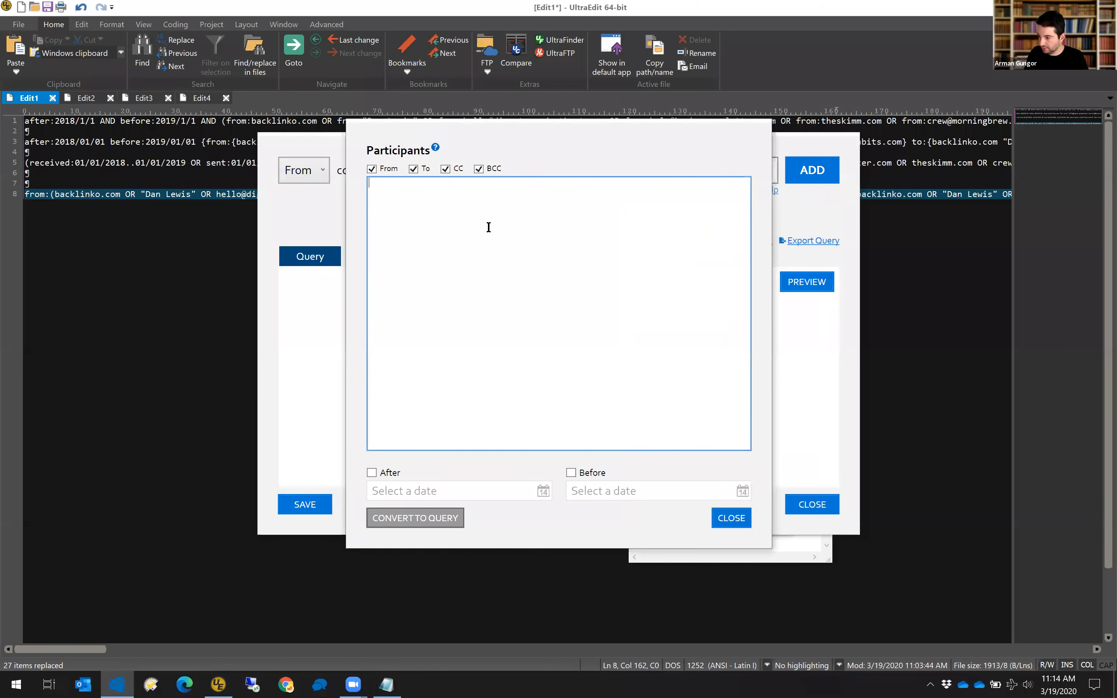
{"action": "key", "text": "ctrl+v"}
Limit dates to After 1/1/2018 and Before 1/1/2019, then convert to query conditions.
{"action": "left_click", "coordinate": [382, 469]}
{"action": "left_click", "coordinate": [458, 489]}
{"action": "type", "text": "1/1/2018"}
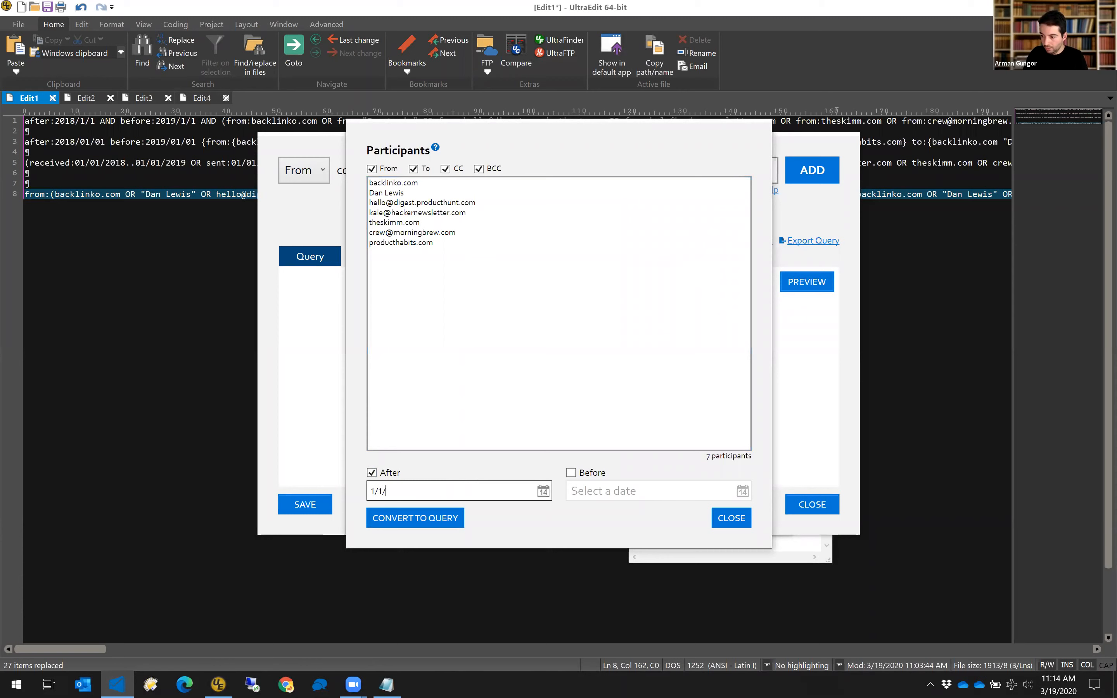
{"action": "left_click", "coordinate": [586, 471]}
{"action": "left_click", "coordinate": [600, 490]}
{"action": "type", "text": "1/1/2019"}
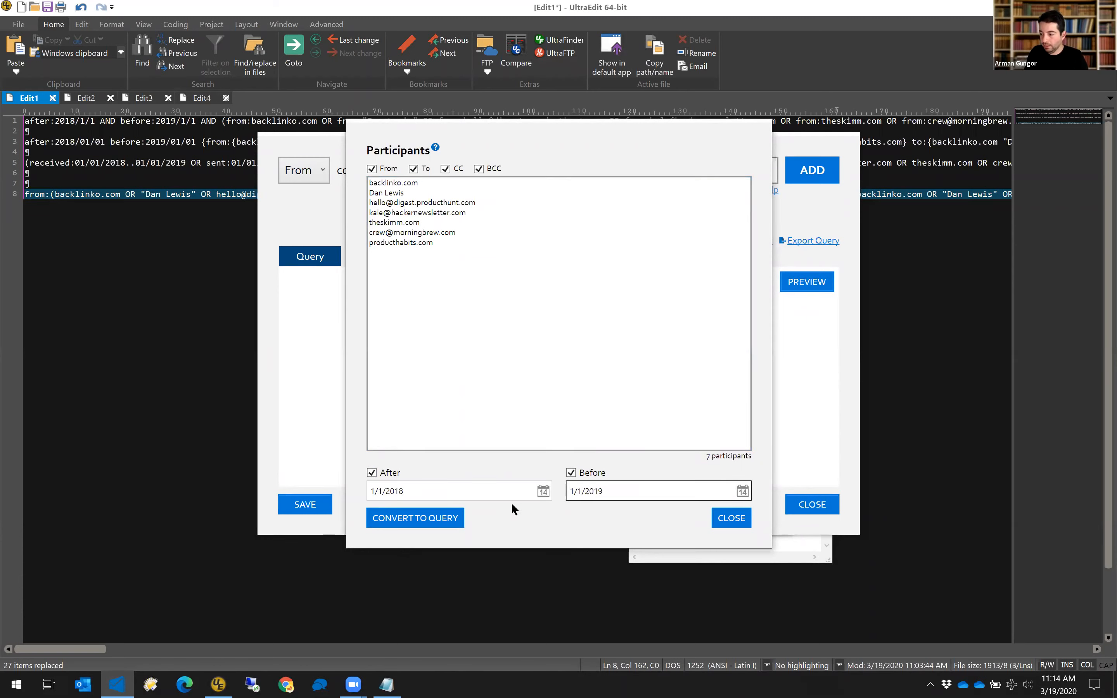
{"action": "left_click", "coordinate": [443, 519]}
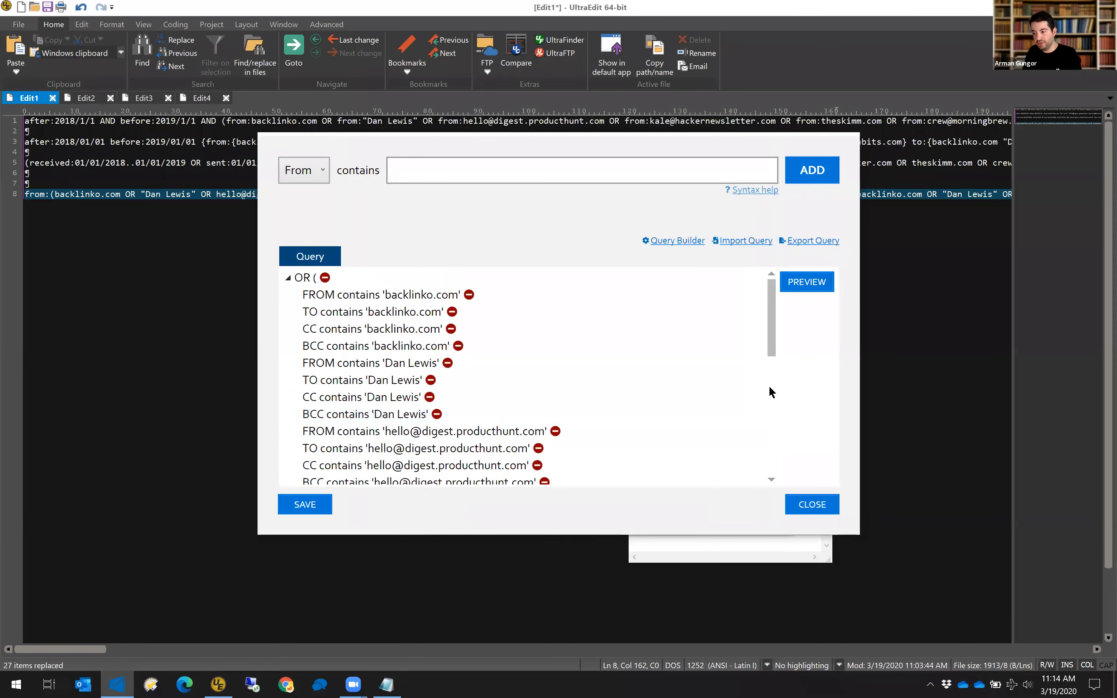
Review the generated query by collapsing and expanding the participant and date condition groups.
{"action": "left_click_drag", "start_coordinate": [772, 353], "coordinate": [757, 322]}
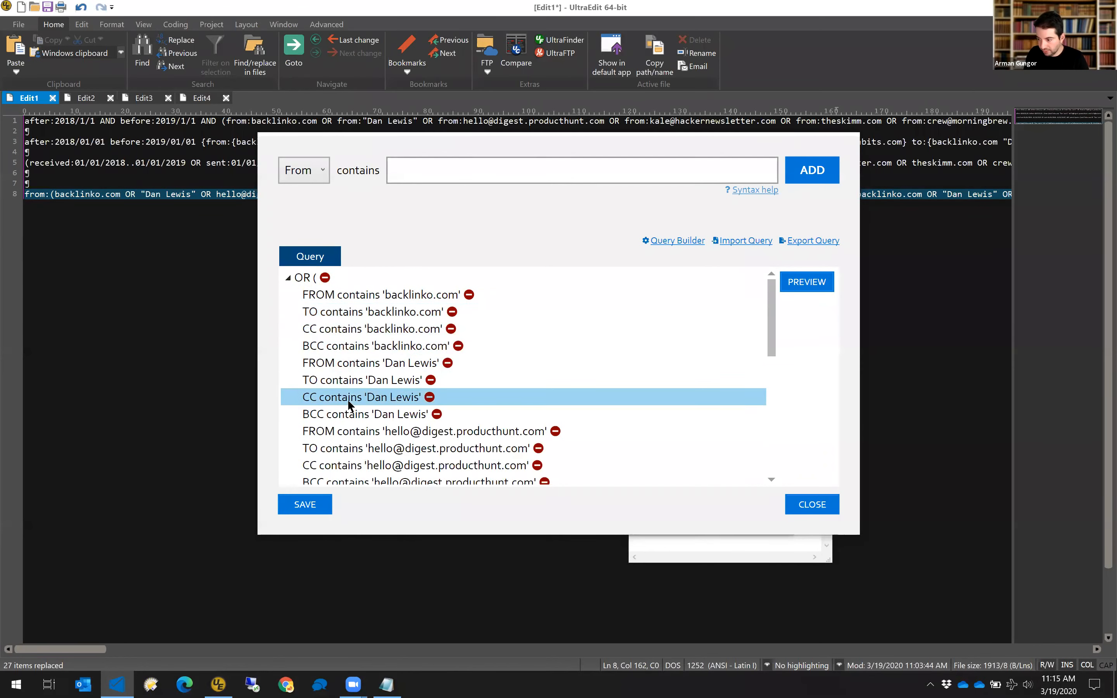
{"action": "scroll", "coordinate": [358, 398], "scroll_direction": "down", "scroll_amount": 1}
{"action": "scroll", "coordinate": [358, 395], "scroll_direction": "down", "scroll_amount": 6}
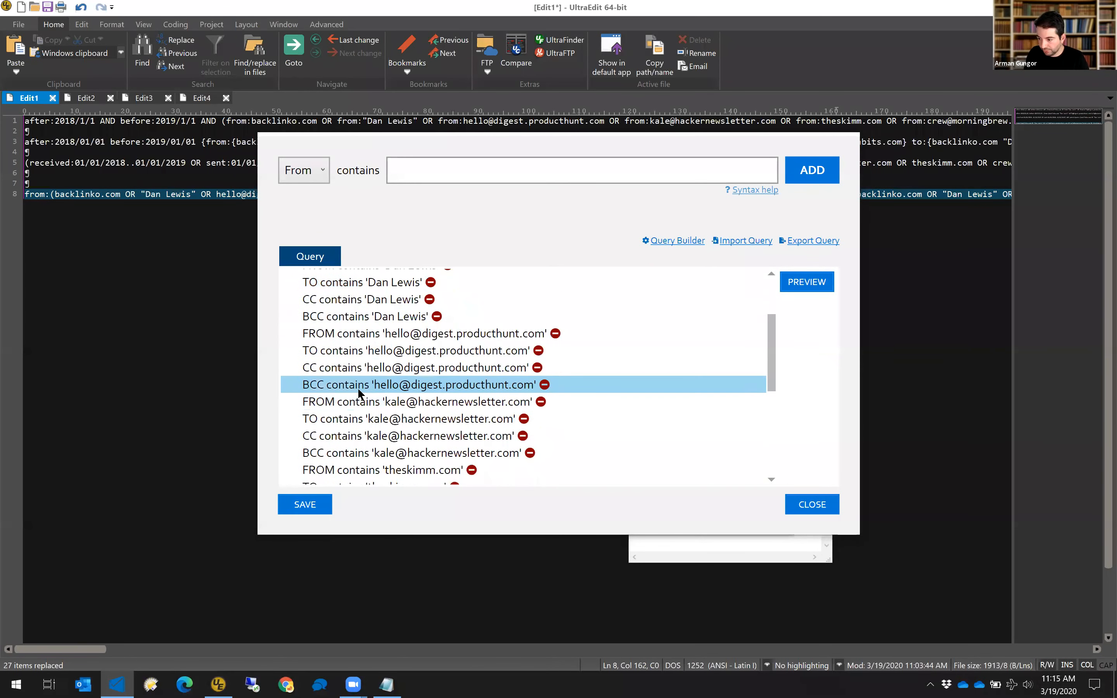
{"action": "scroll", "coordinate": [358, 392], "scroll_direction": "down", "scroll_amount": 2}
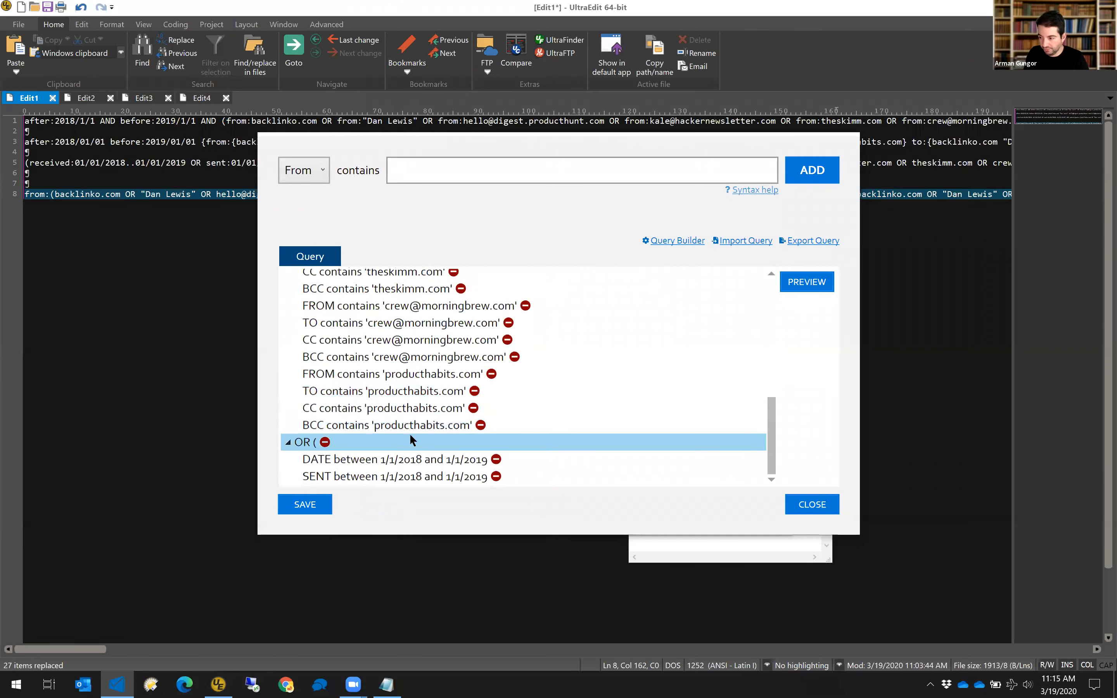
{"action": "scroll", "coordinate": [345, 359], "scroll_direction": "up", "scroll_amount": 10}
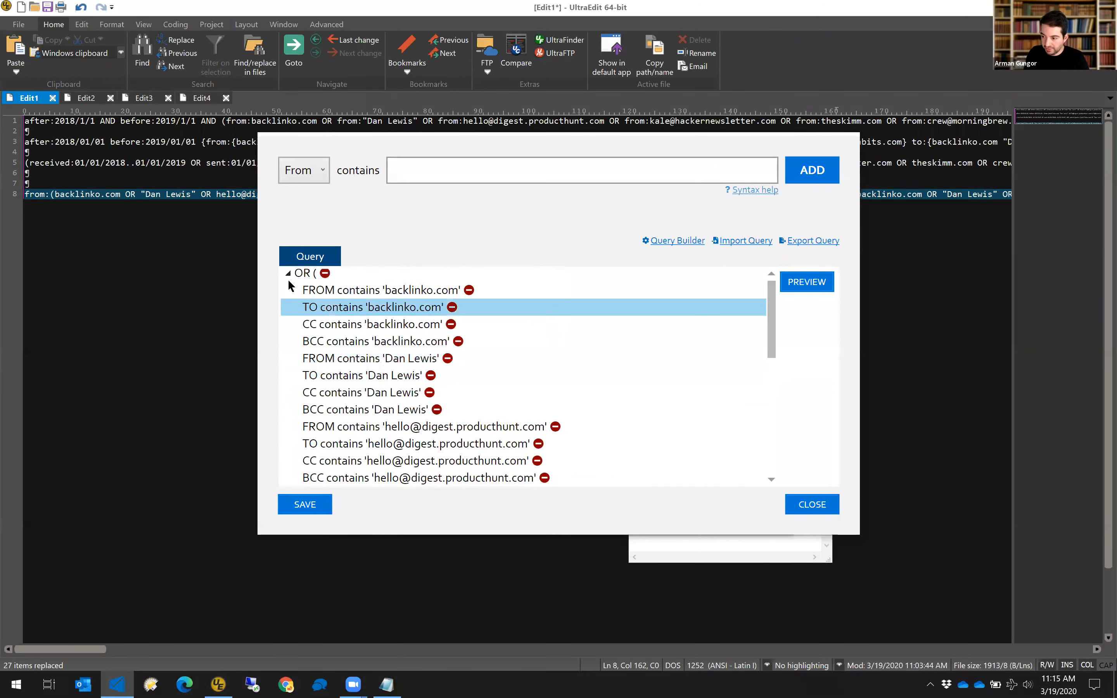
{"action": "left_click", "coordinate": [289, 277]}
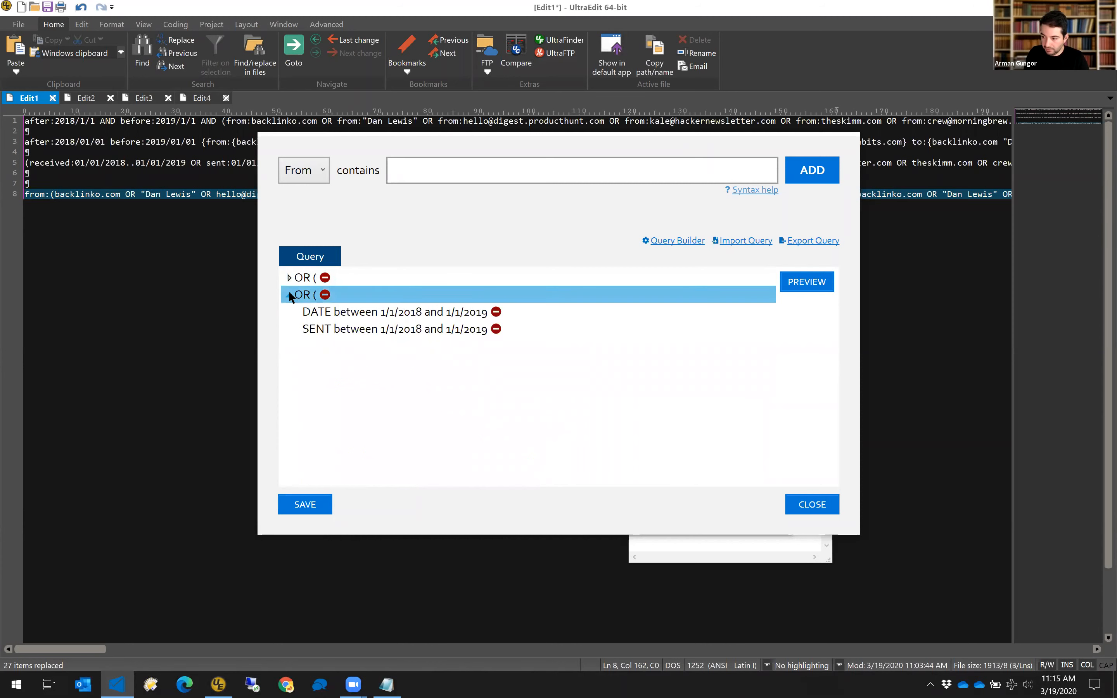
{"action": "left_click", "coordinate": [288, 294]}
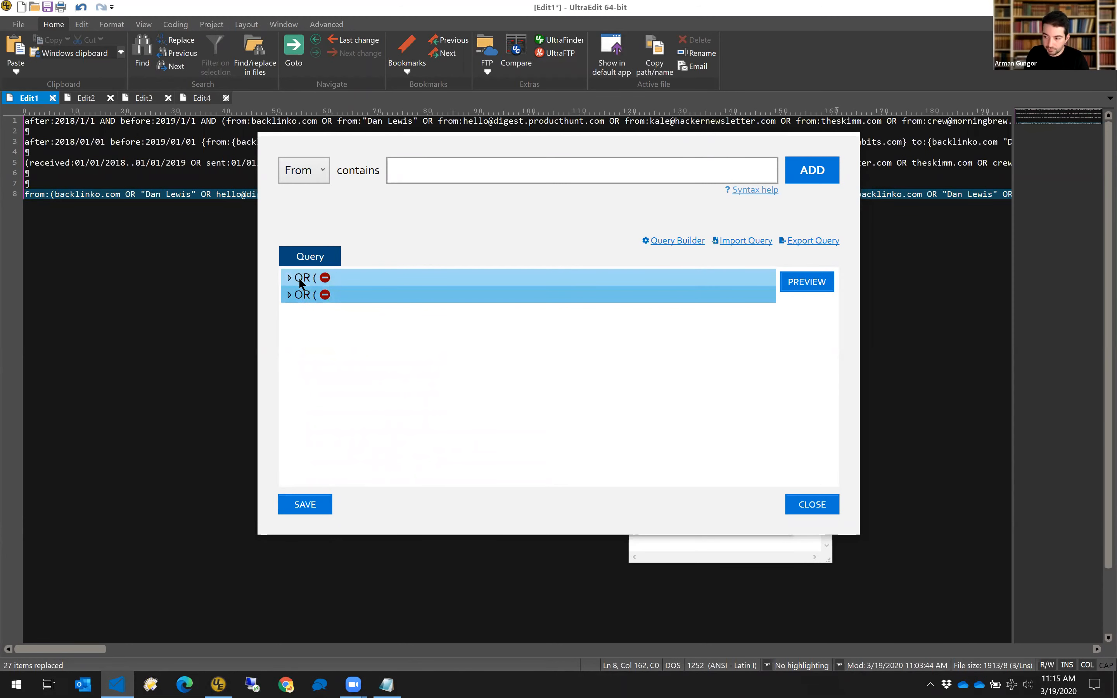
{"action": "left_click", "coordinate": [289, 294]}
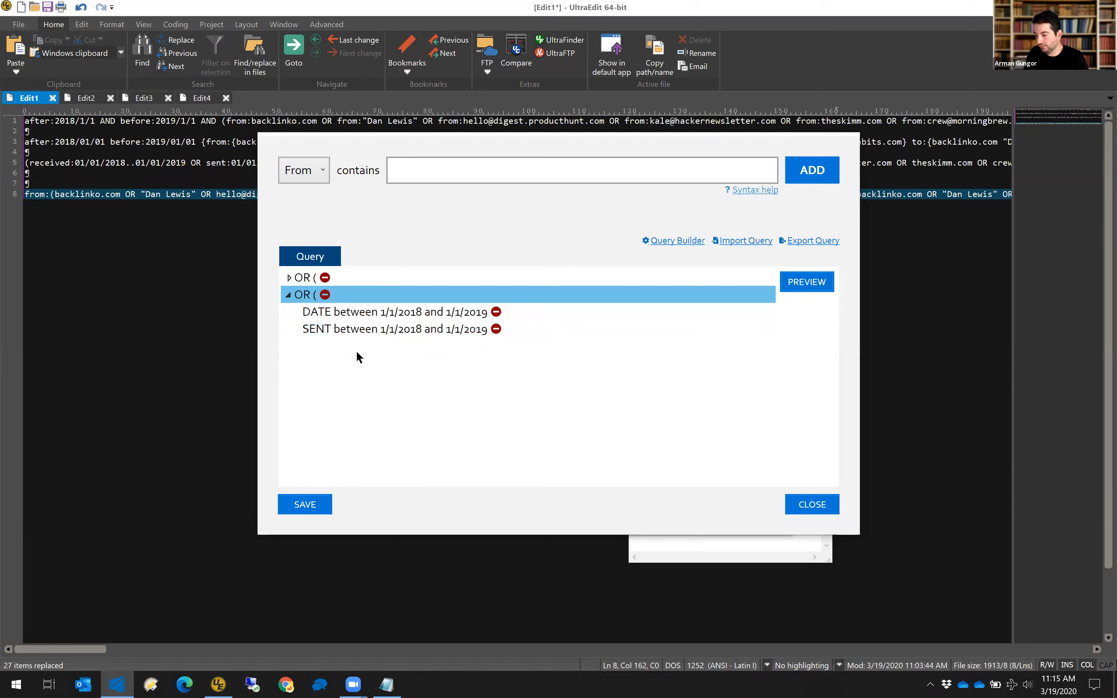
{"action": "left_click", "coordinate": [288, 276]}
{"action": "scroll", "coordinate": [419, 346], "scroll_direction": "down", "scroll_amount": 5}
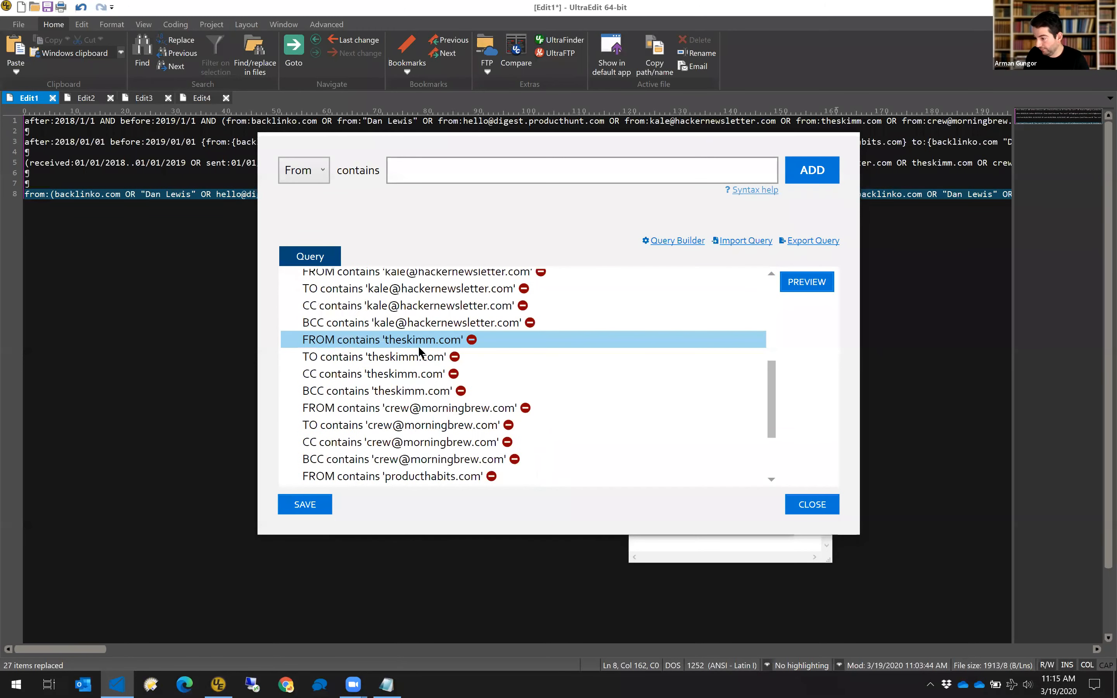
{"action": "scroll", "coordinate": [418, 346], "scroll_direction": "down", "scroll_amount": 2}
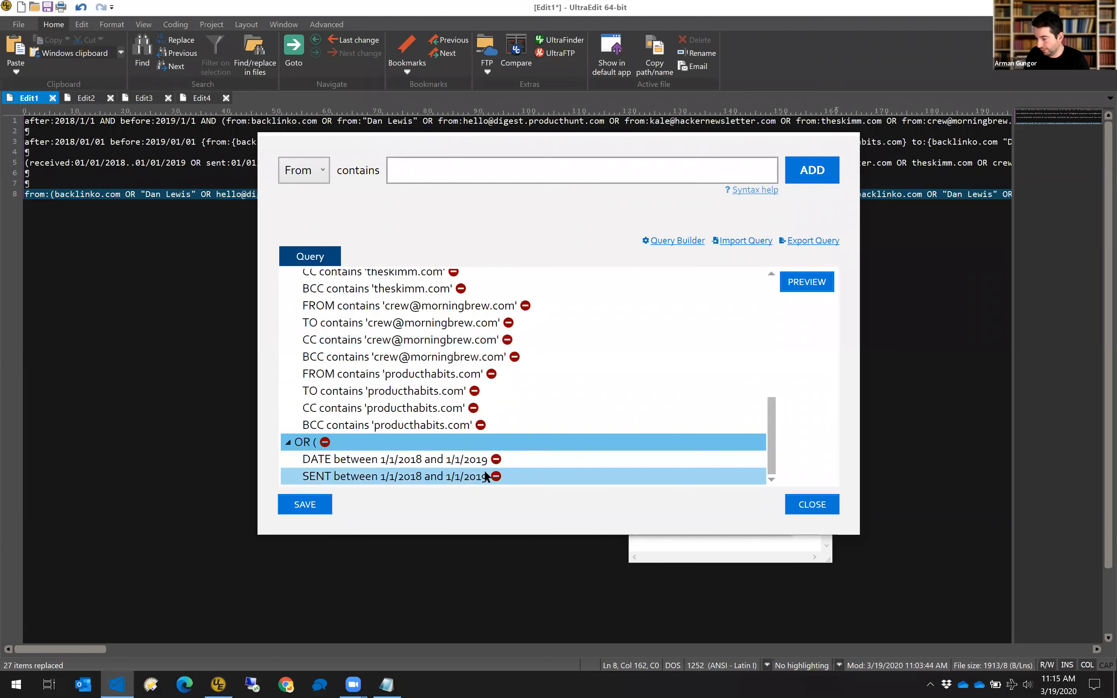
Delete the DATE between condition from the search query.
{"action": "left_click", "coordinate": [497, 460]}
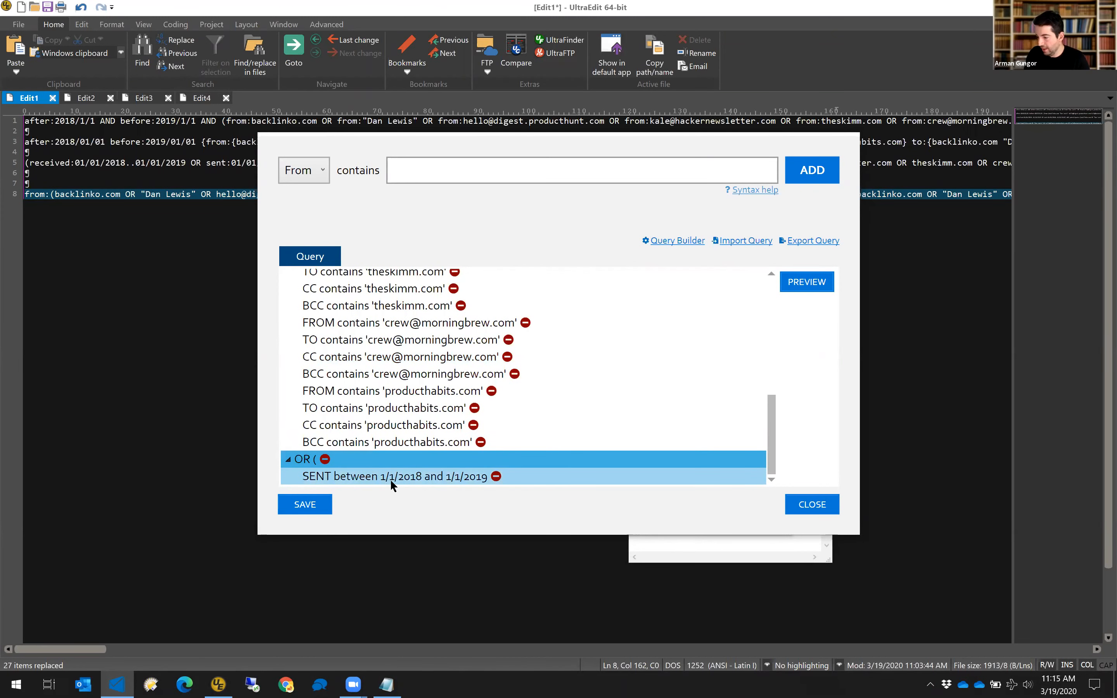
{"action": "scroll", "coordinate": [409, 458], "scroll_direction": "up", "scroll_amount": 3}
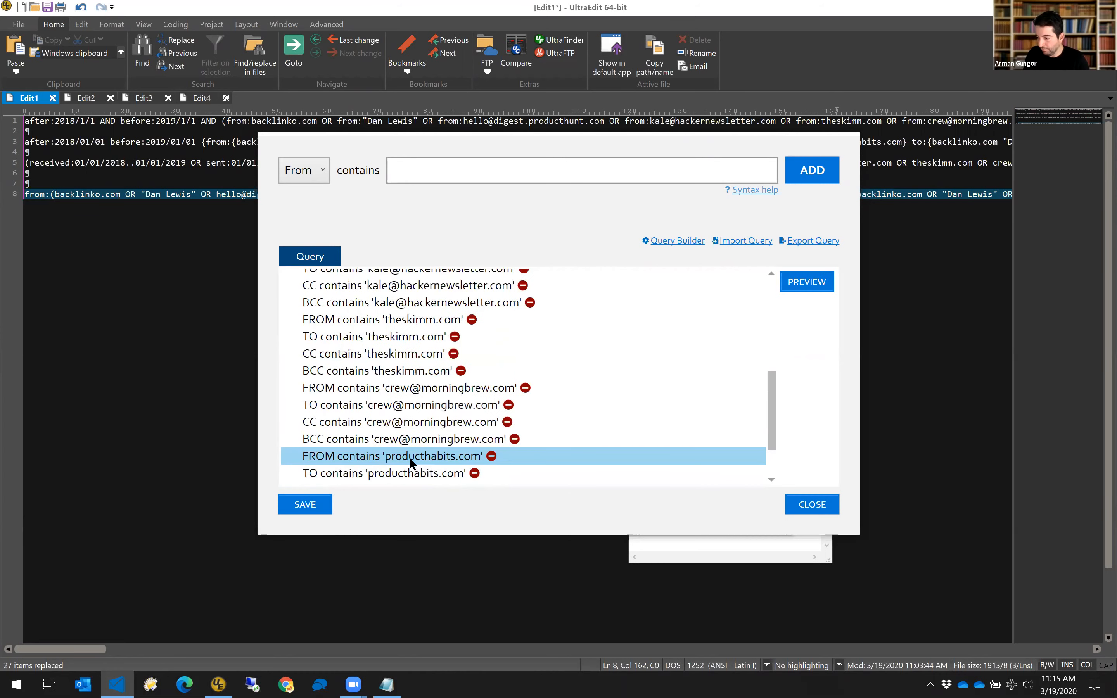
{"action": "scroll", "coordinate": [410, 458], "scroll_direction": "down", "scroll_amount": 2}
{"action": "scroll", "coordinate": [408, 392], "scroll_direction": "up", "scroll_amount": 3}
{"action": "scroll", "coordinate": [408, 336], "scroll_direction": "up", "scroll_amount": 4}
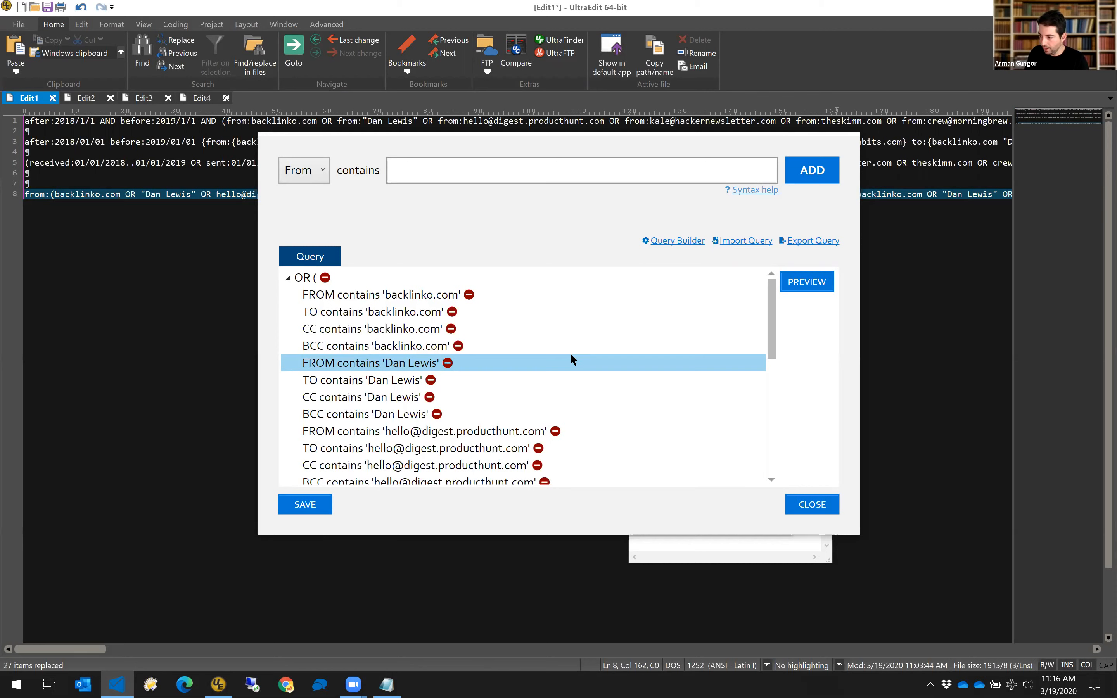
{"action": "mouse_move", "coordinate": [351, 683]}
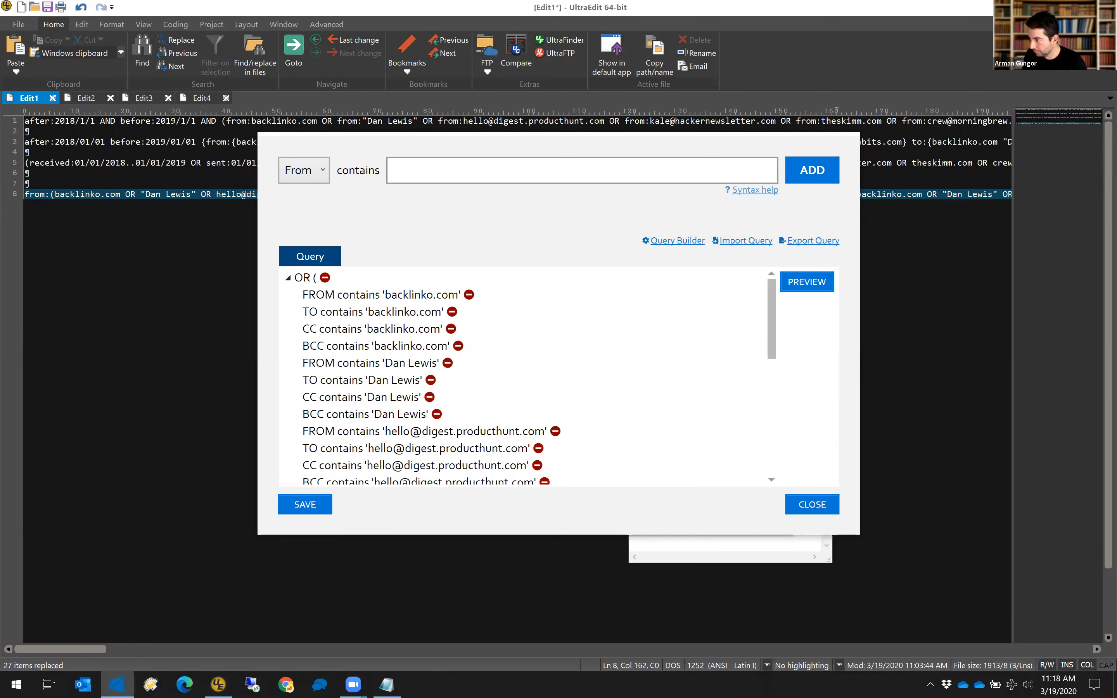
Close UltraEdit discarding all edits, then close the query builder, Forensic Email Collector and Notepad.
{"action": "left_click", "coordinate": [1105, 7]}
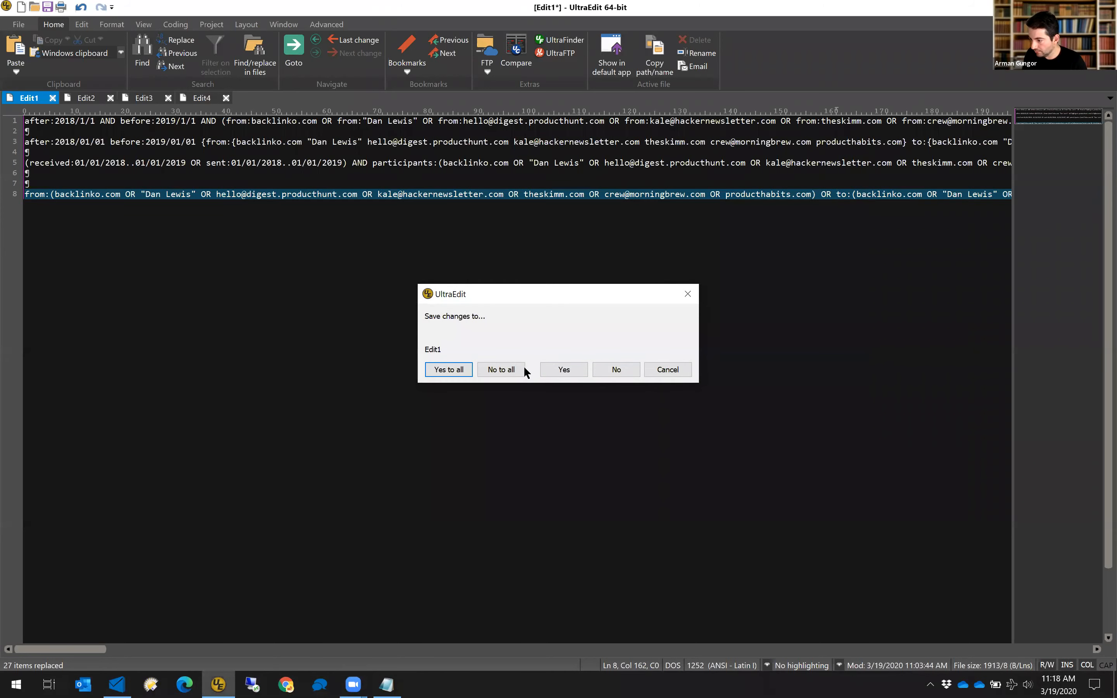
{"action": "left_click", "coordinate": [512, 369]}
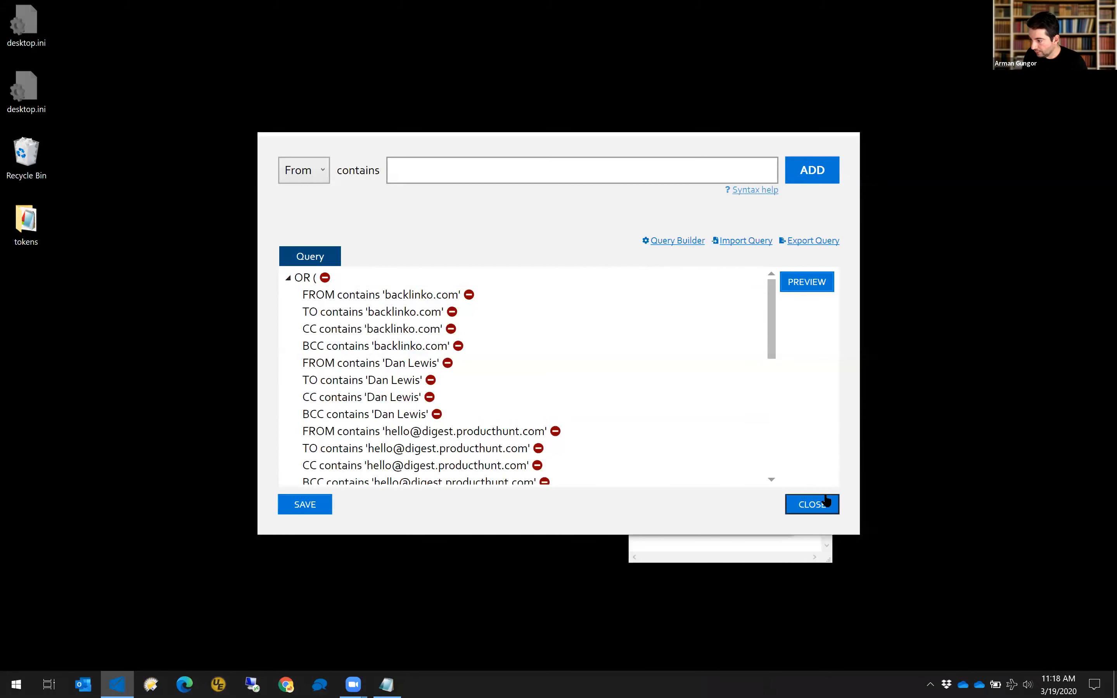
{"action": "left_click", "coordinate": [824, 504]}
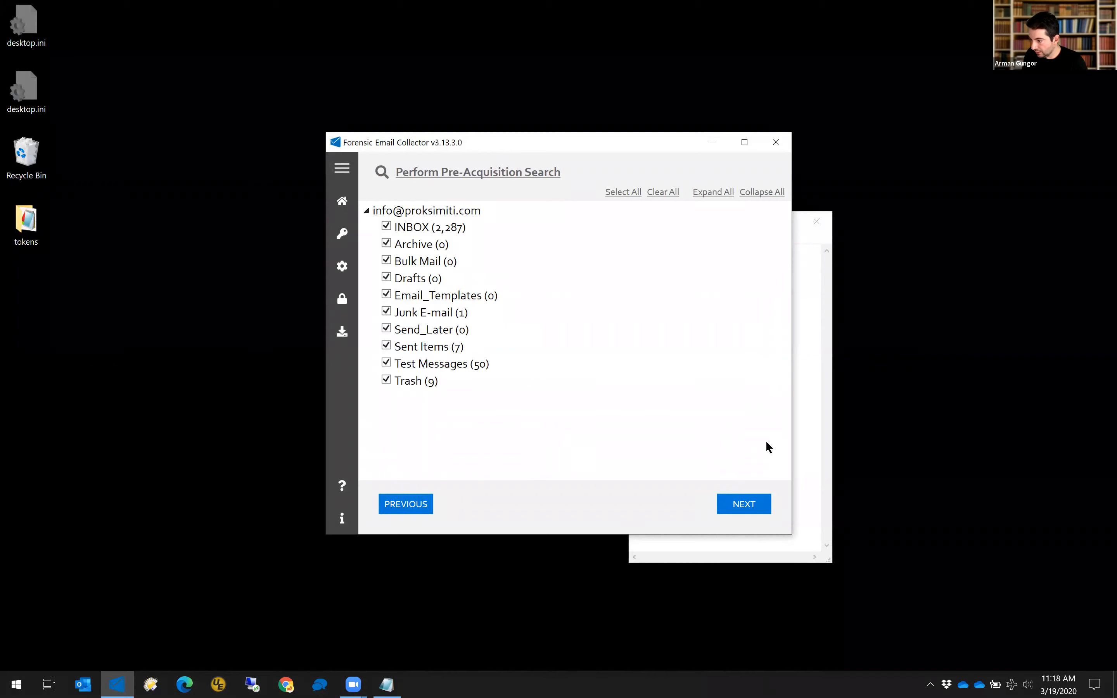
{"action": "left_click", "coordinate": [775, 143]}
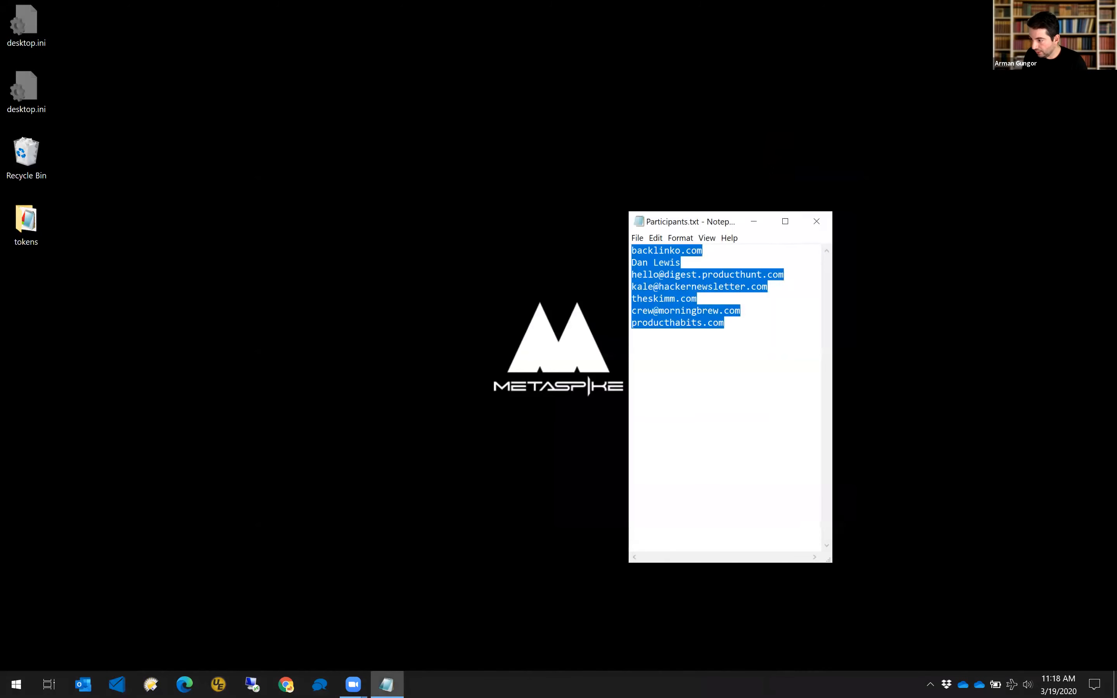
{"action": "left_click", "coordinate": [813, 221]}
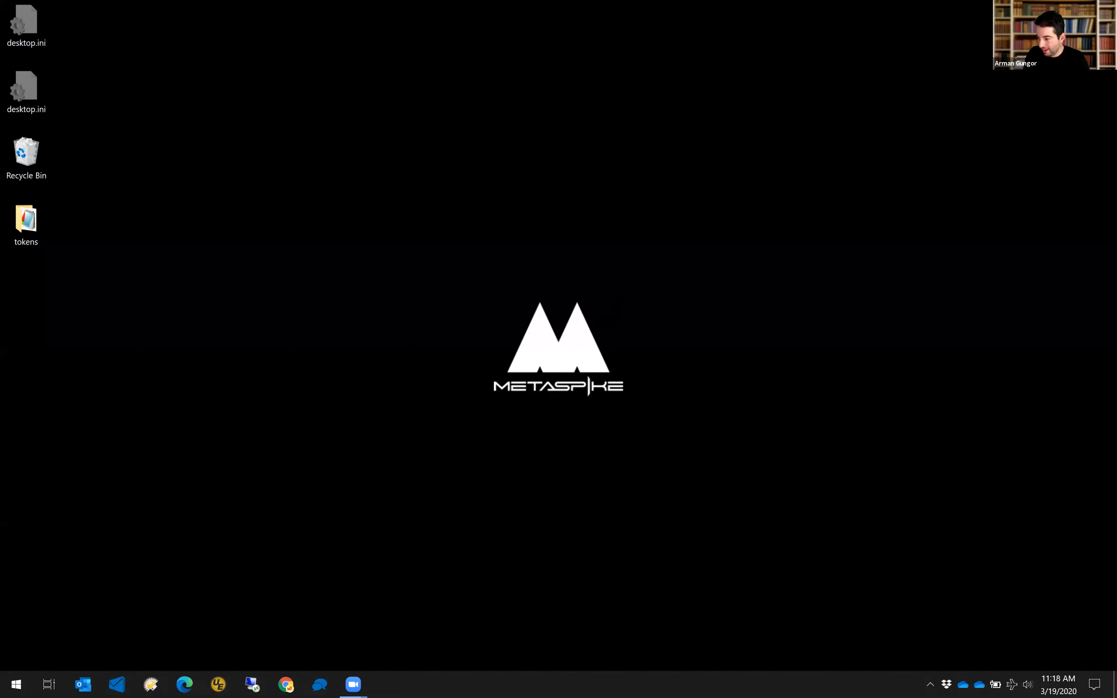
Import the encrypted authentication token file from the Bin folder.
{"action": "left_click", "coordinate": [346, 299]}
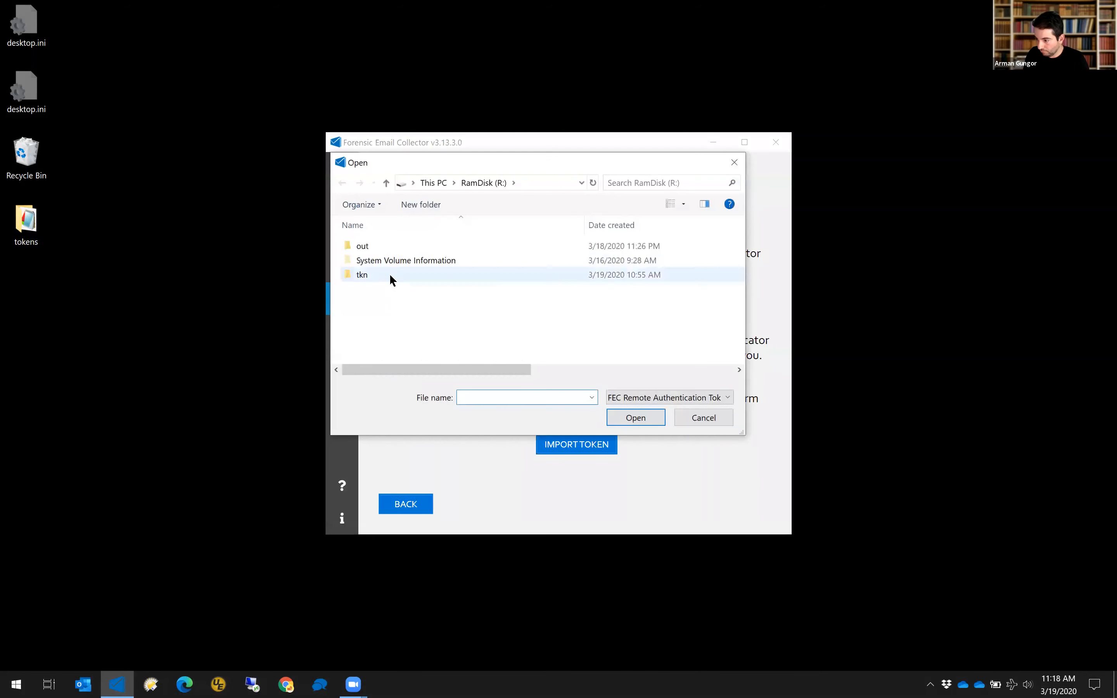
{"action": "double_click", "coordinate": [390, 274]}
{"action": "double_click", "coordinate": [390, 241]}
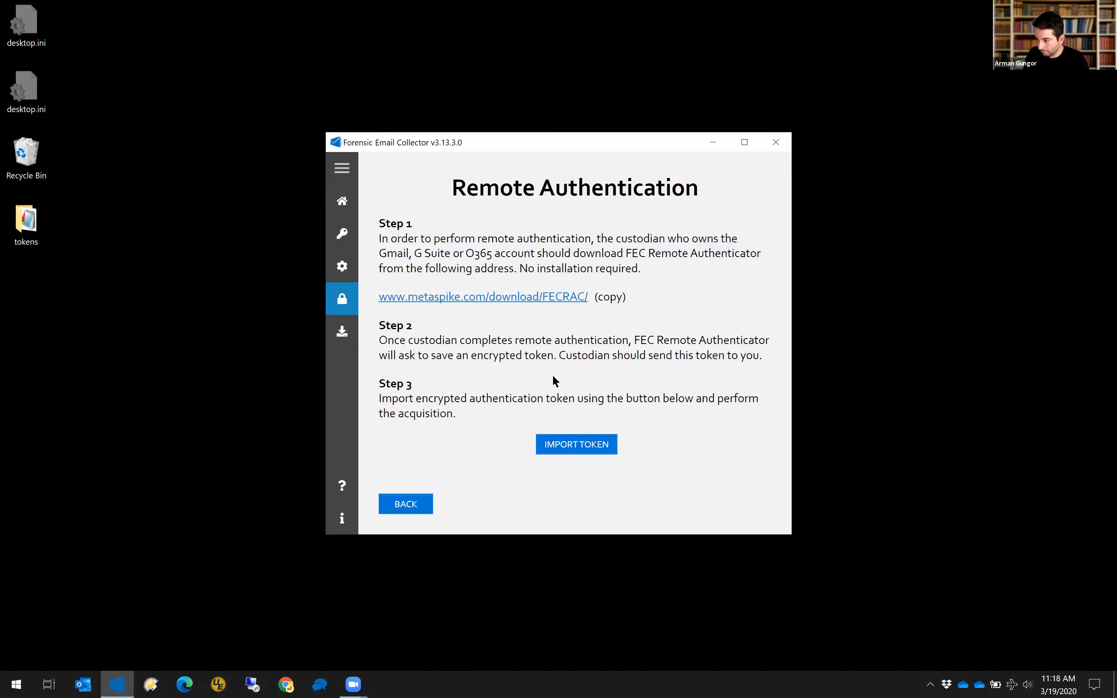
{"action": "left_click", "coordinate": [572, 390]}
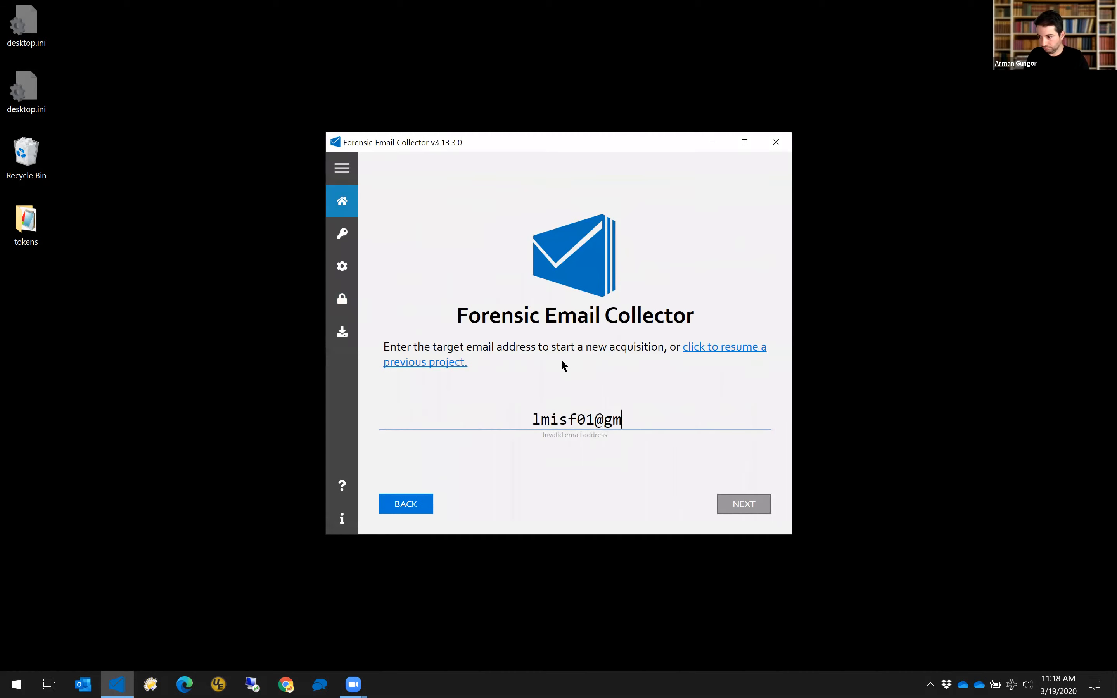
Advance to the Gmail API options and enable Fetch Drive Attachments, viewing its revisions help.
{"action": "key", "text": "Return"}
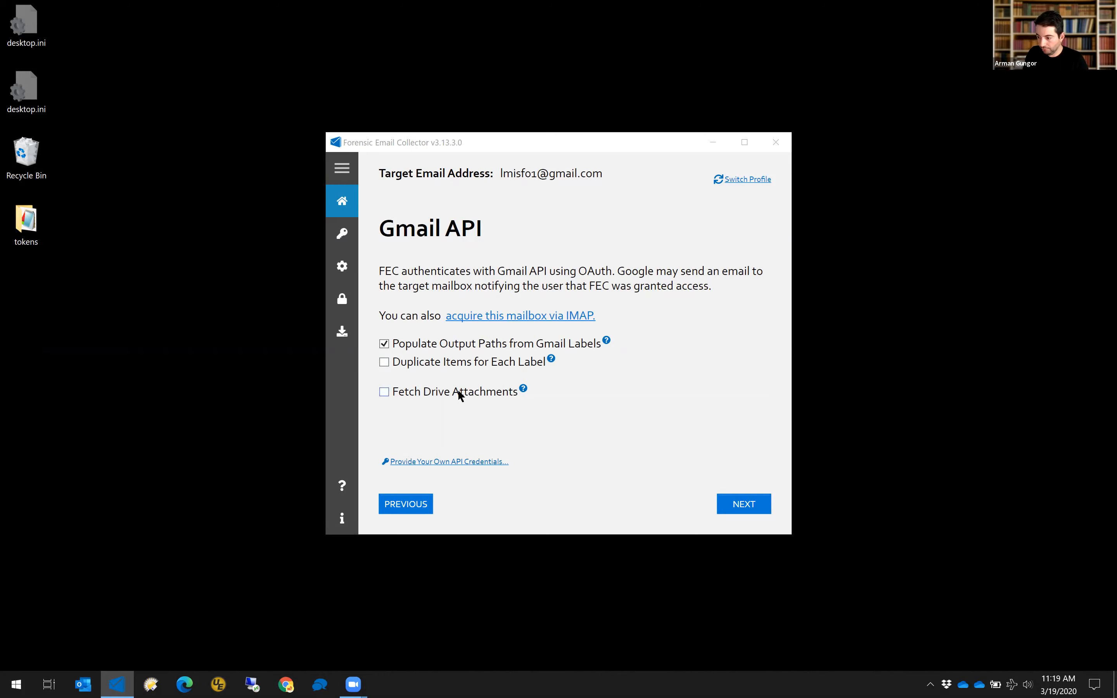
{"action": "mouse_move", "coordinate": [458, 393]}
{"action": "mouse_move", "coordinate": [414, 395]}
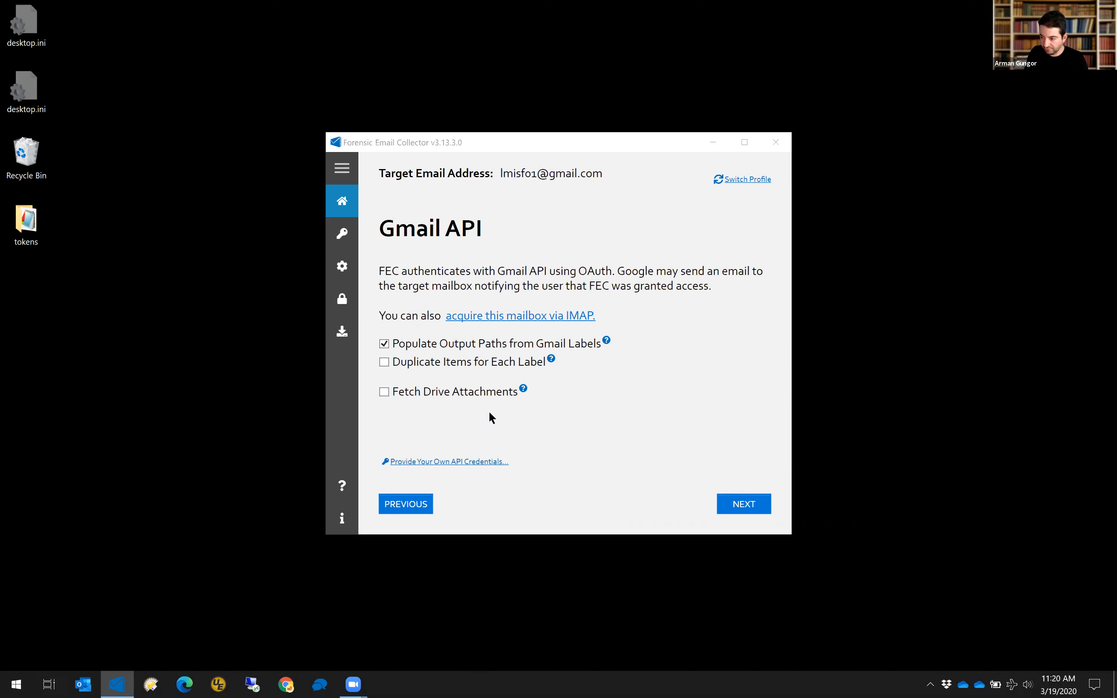
{"action": "left_click", "coordinate": [490, 392]}
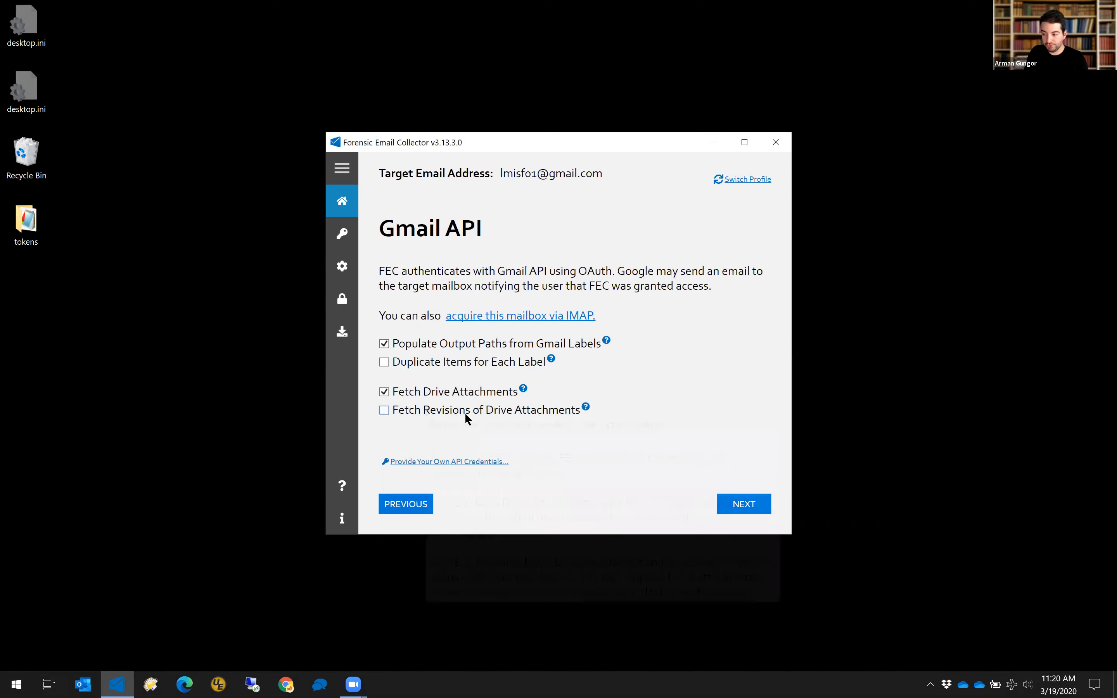
{"action": "mouse_move", "coordinate": [493, 416]}
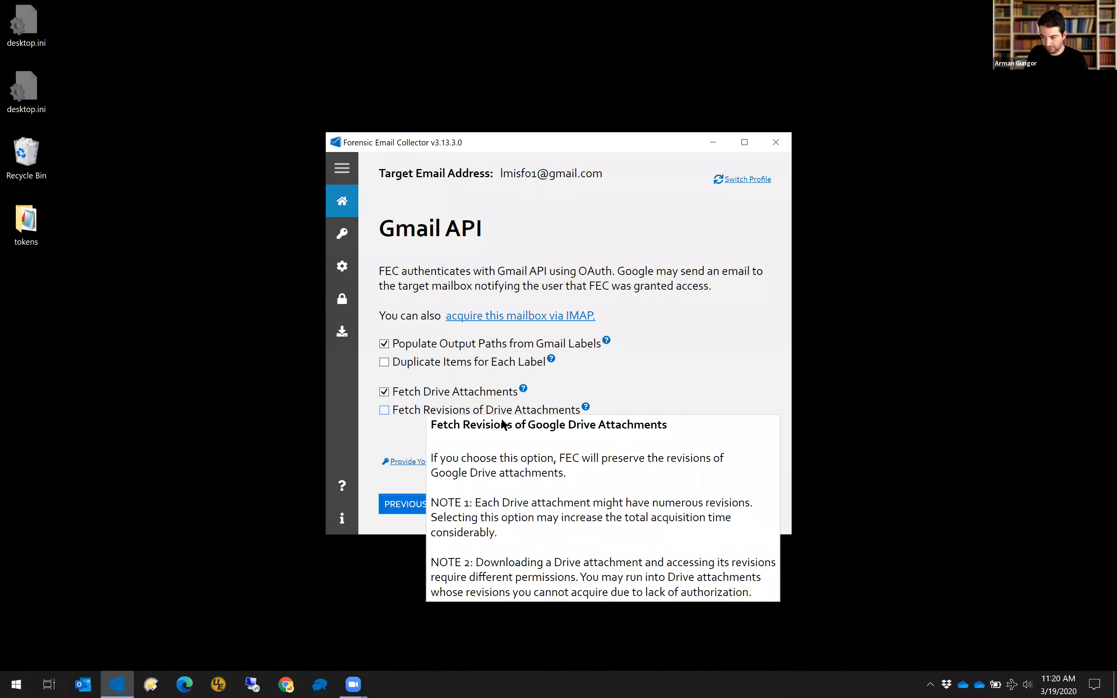
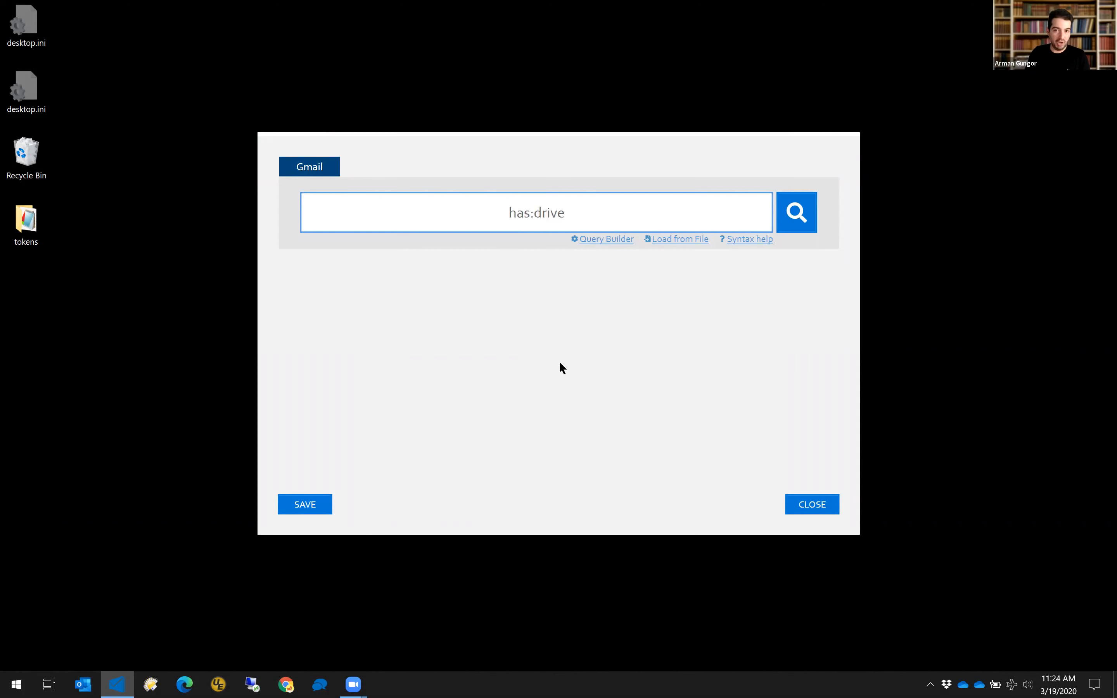
Append 'NOT large' to the search query so it reads has:drive NOT large.
{"action": "type", "text": "NOT large"}
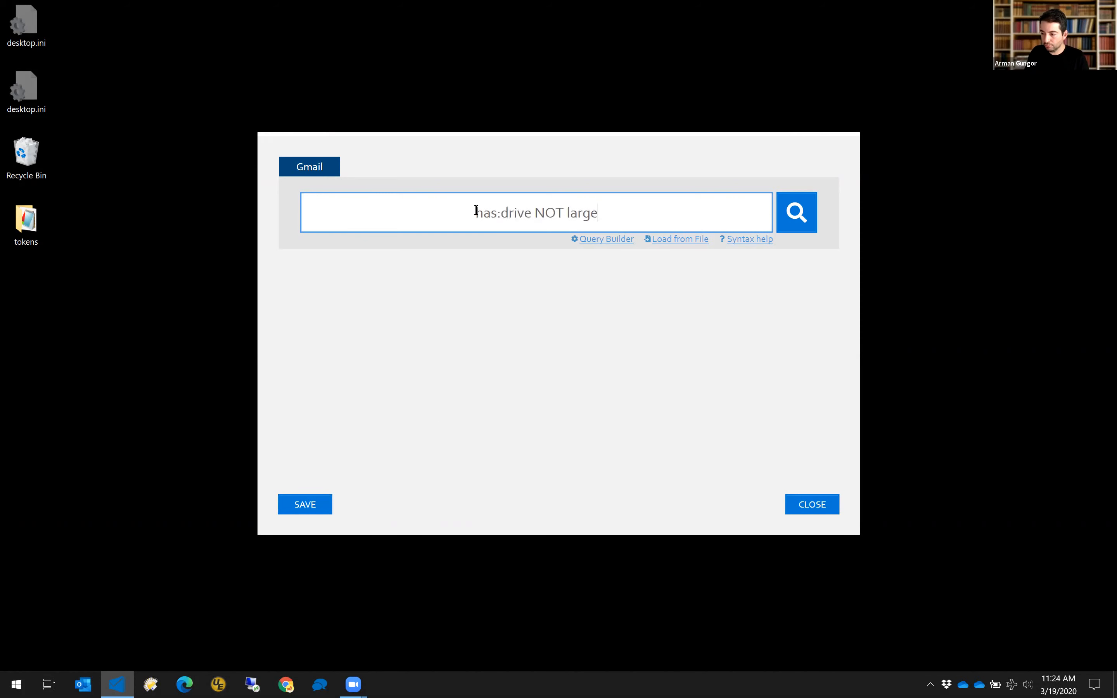
{"action": "left_click_drag", "start_coordinate": [474, 213], "coordinate": [643, 209]}
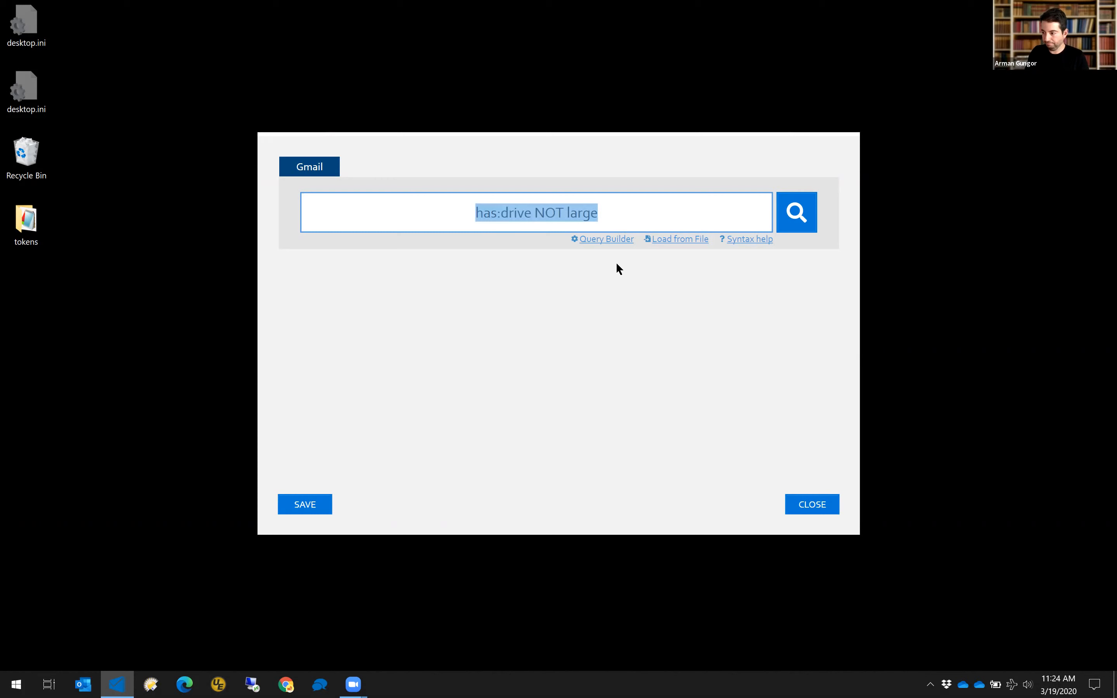
{"action": "left_click", "coordinate": [712, 213]}
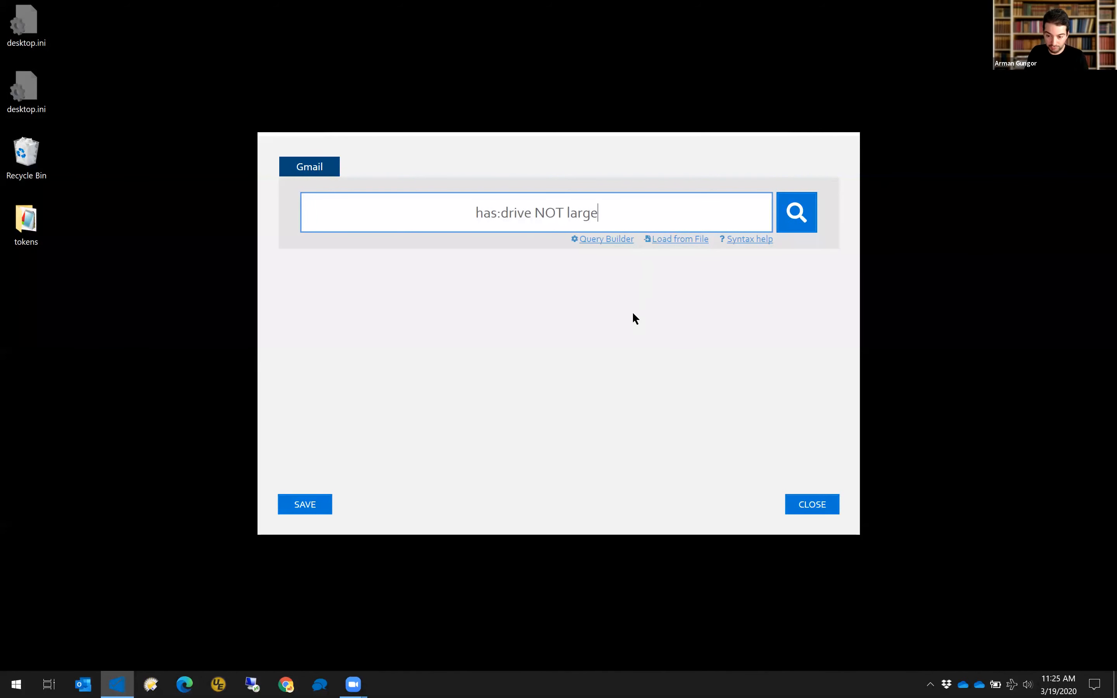
Save the has:drive NOT large query, run the acquisition, and open the output folder when complete.
{"action": "left_click", "coordinate": [324, 504]}
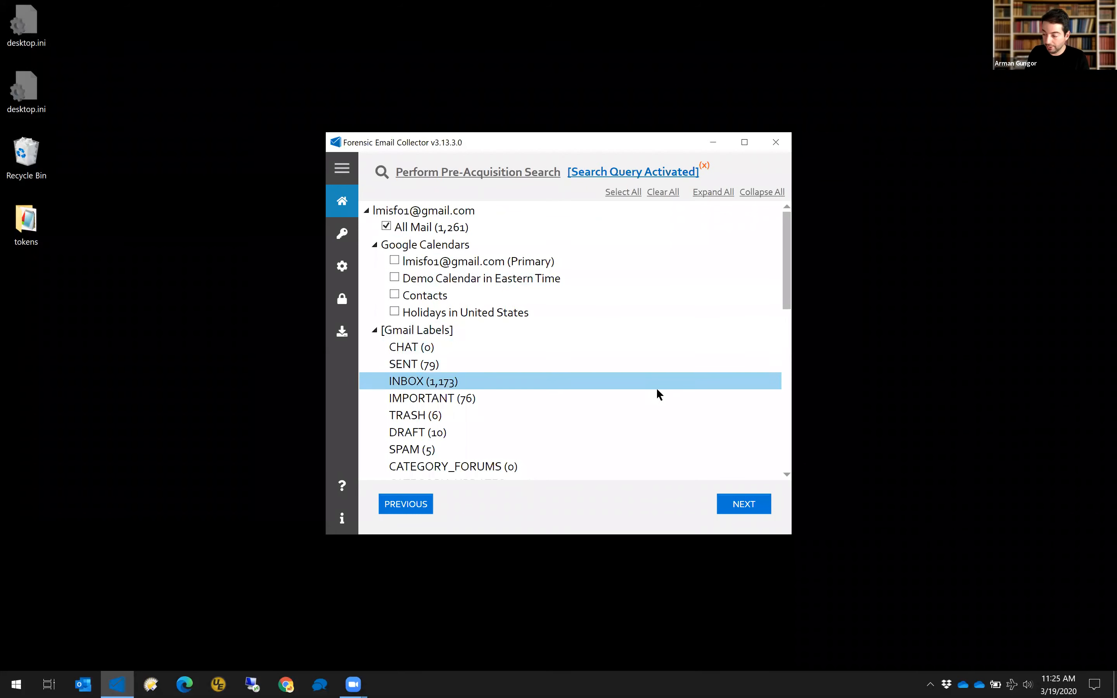
{"action": "left_click", "coordinate": [749, 508]}
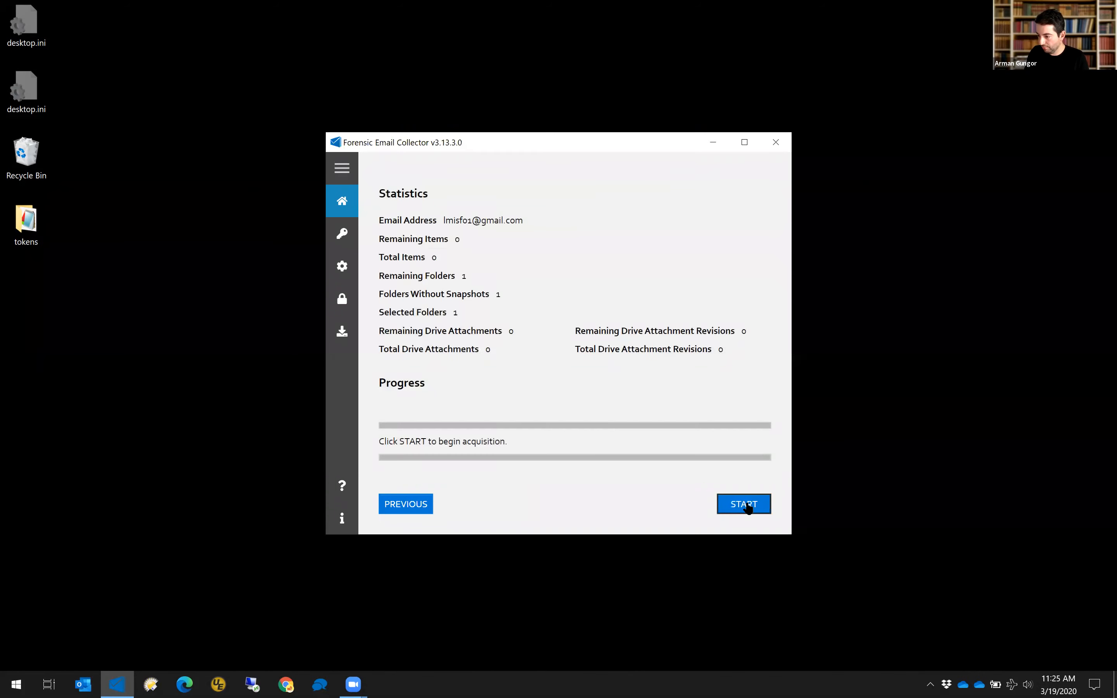
{"action": "left_click", "coordinate": [741, 508]}
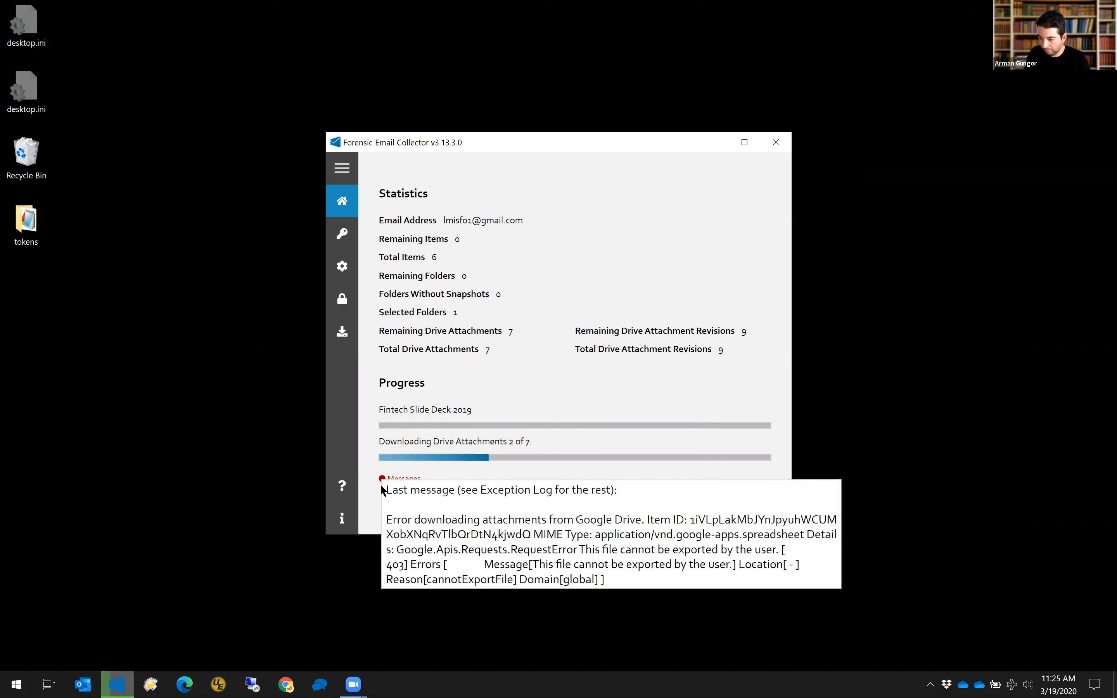
{"action": "mouse_move", "coordinate": [383, 480]}
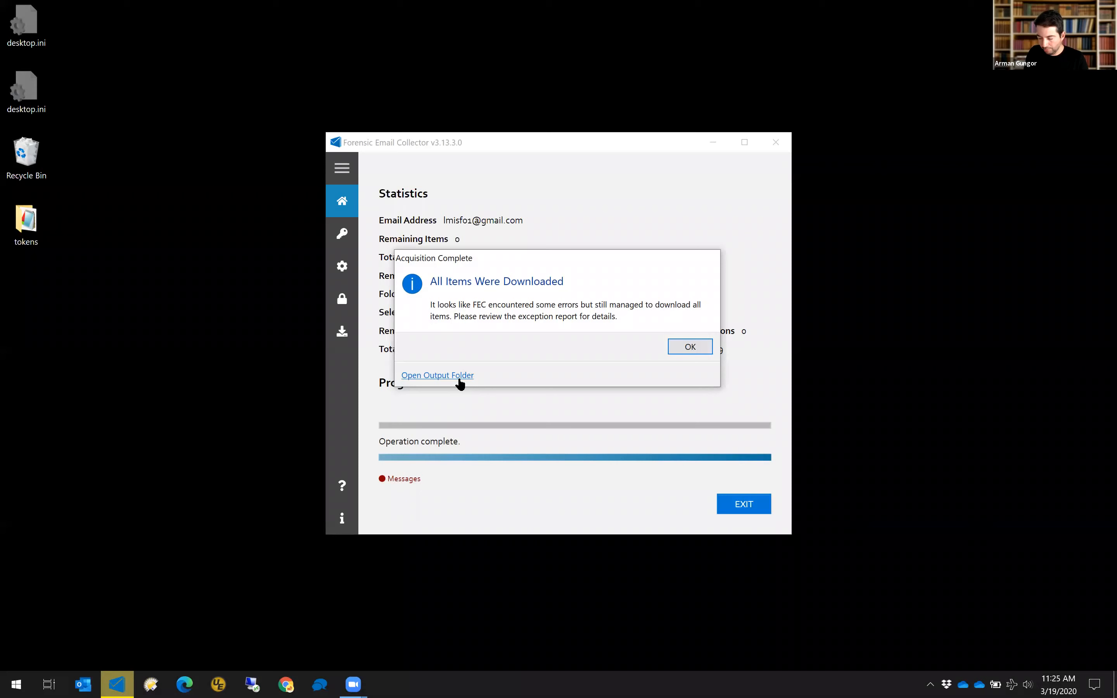
{"action": "left_click", "coordinate": [462, 379]}
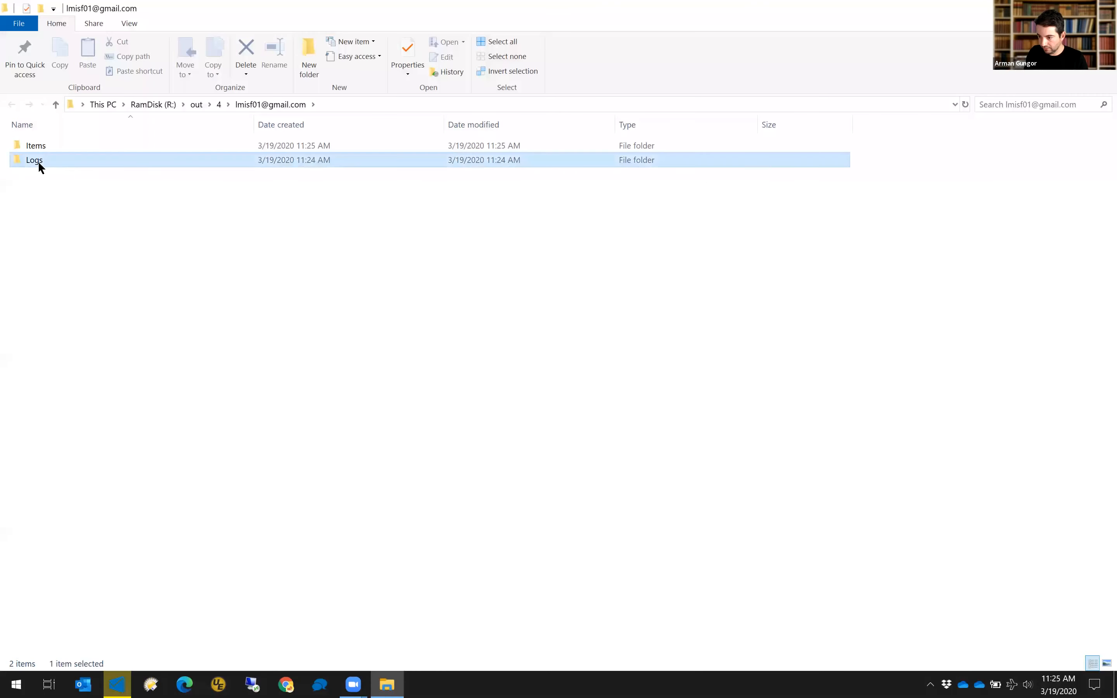
Read Exception_Log's 403 permission and cannotExportFile Drive errors in a widened Notepad, then close it.
{"action": "double_click", "coordinate": [38, 161]}
{"action": "double_click", "coordinate": [69, 203]}
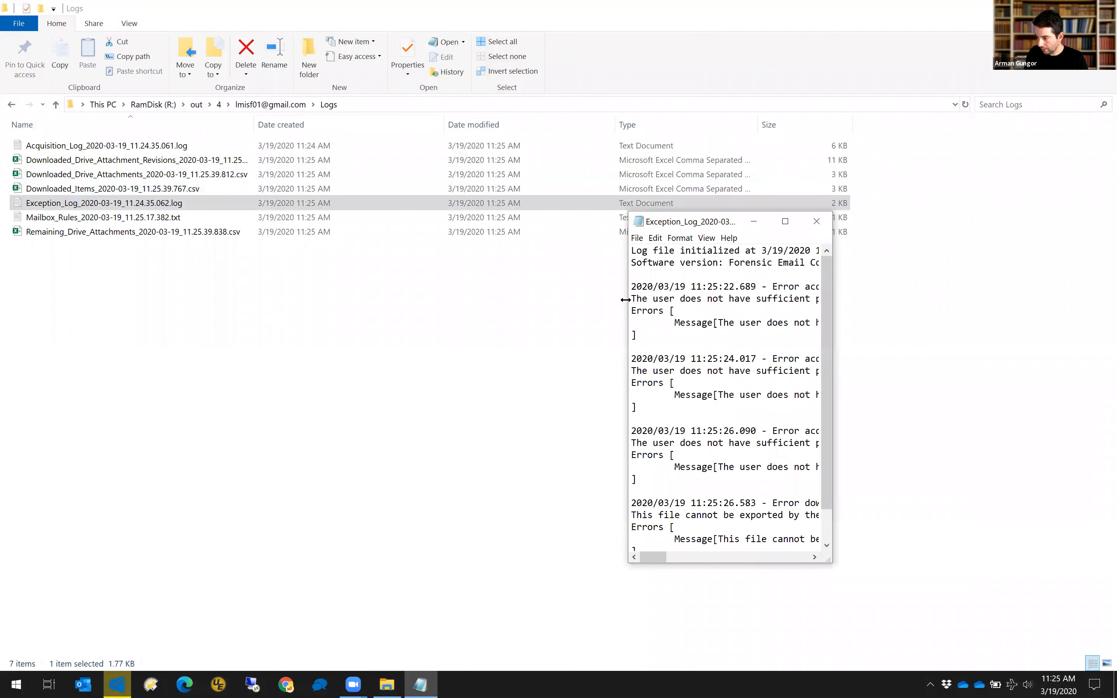
{"action": "left_click_drag", "start_coordinate": [626, 300], "coordinate": [199, 301]}
{"action": "left_click_drag", "start_coordinate": [289, 322], "coordinate": [583, 323]}
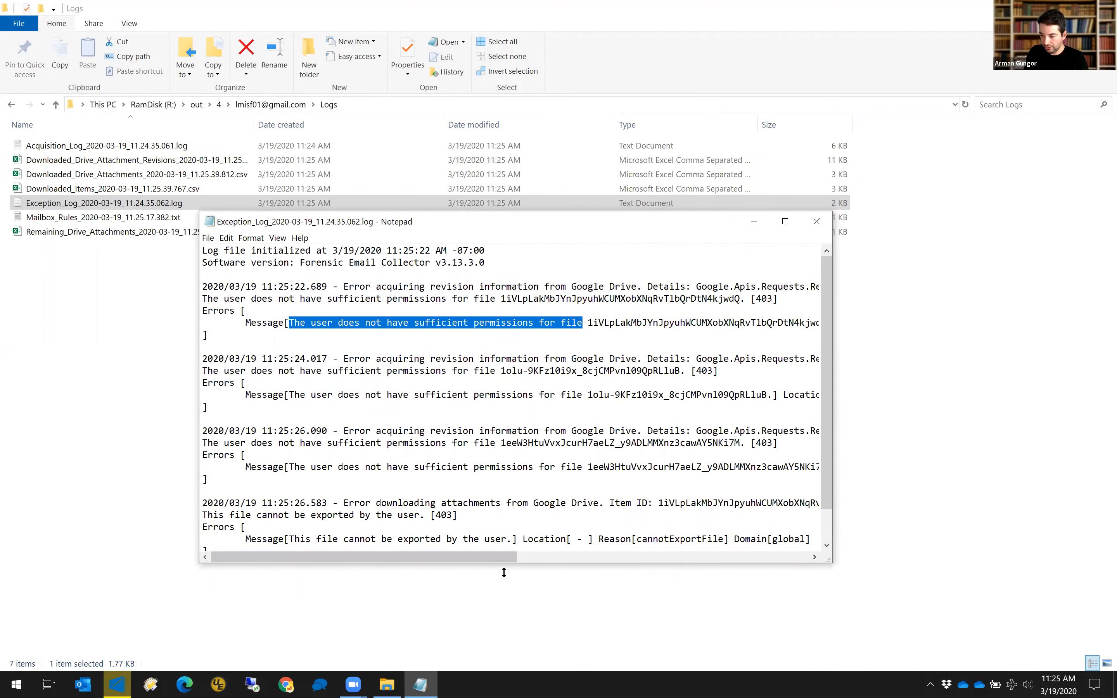
{"action": "left_click_drag", "start_coordinate": [511, 562], "coordinate": [680, 560]}
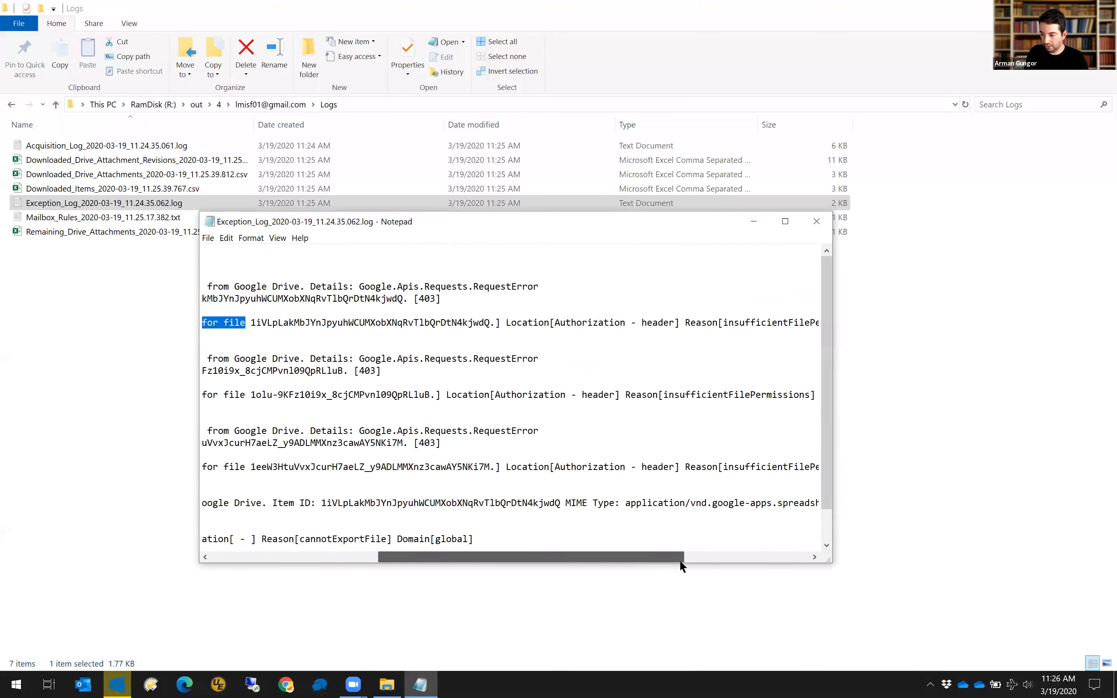
{"action": "left_click_drag", "start_coordinate": [493, 527], "coordinate": [445, 517]}
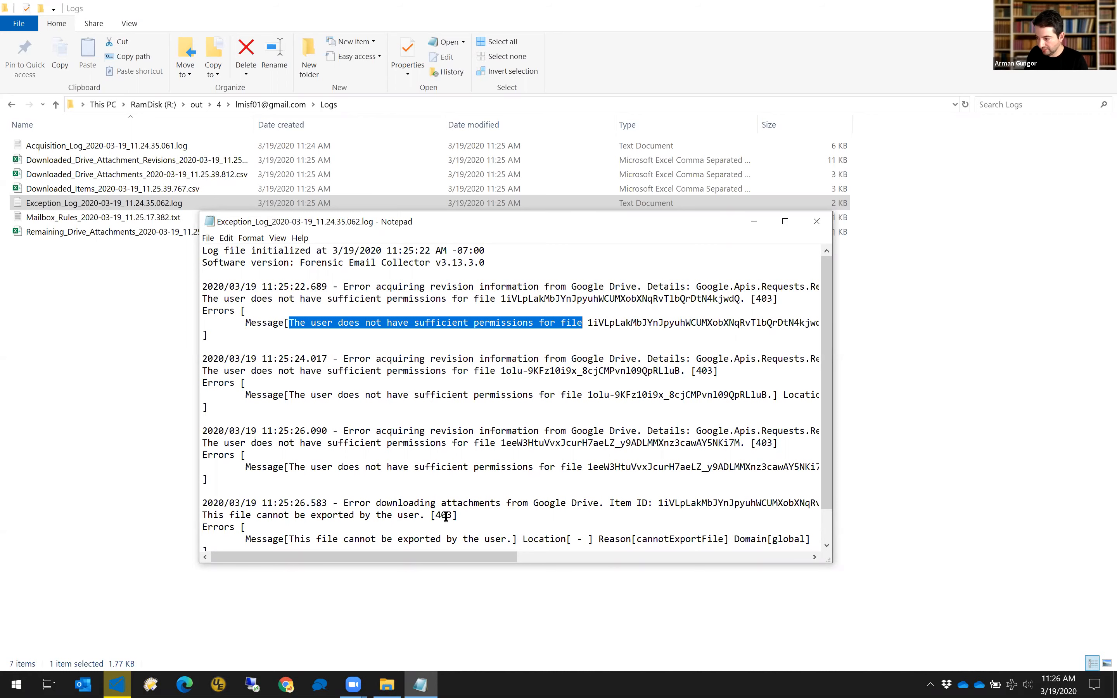
{"action": "left_click", "coordinate": [815, 223]}
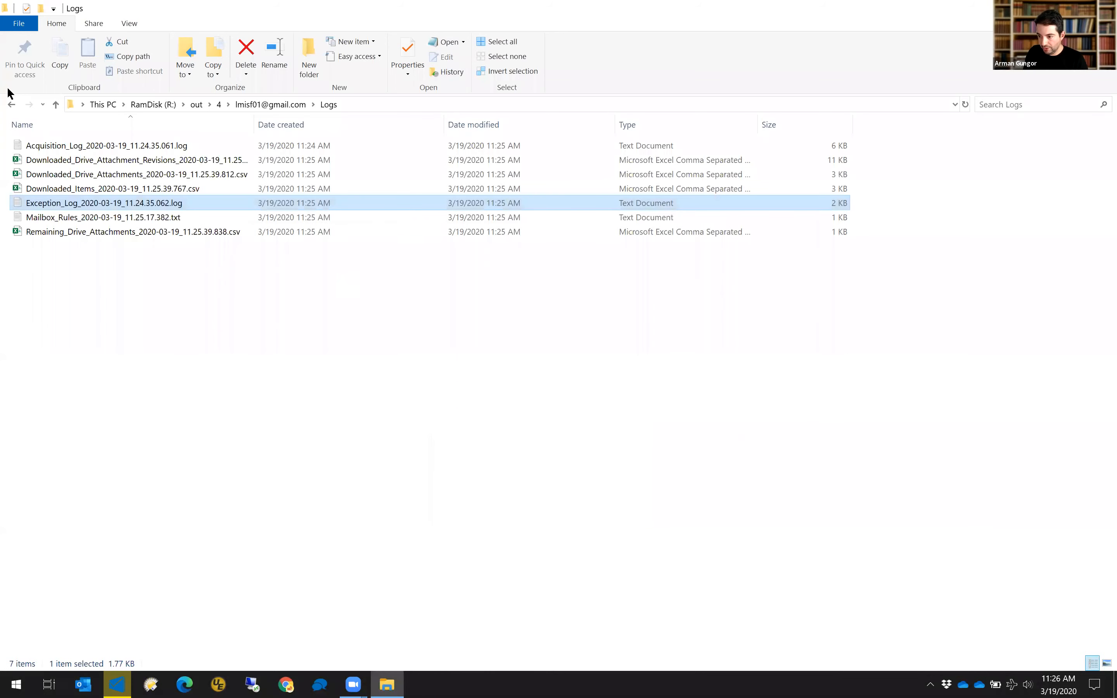
Open the Items folder, then dismiss the completion message and close Forensic Email Collector.
{"action": "left_click", "coordinate": [11, 105]}
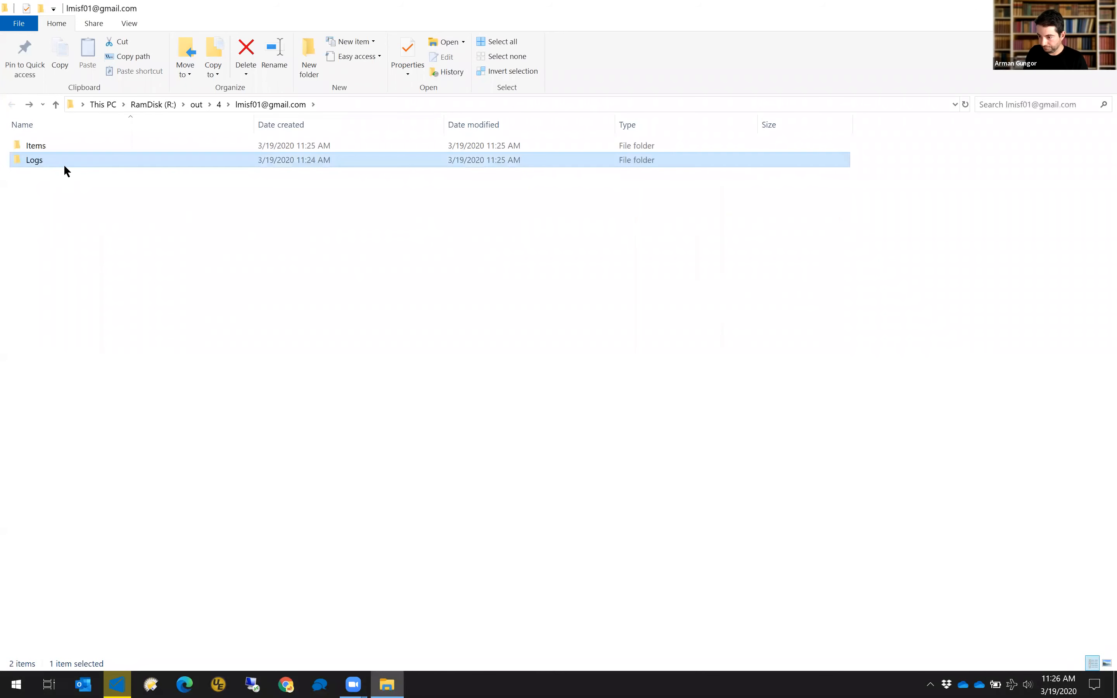
{"action": "double_click", "coordinate": [36, 147]}
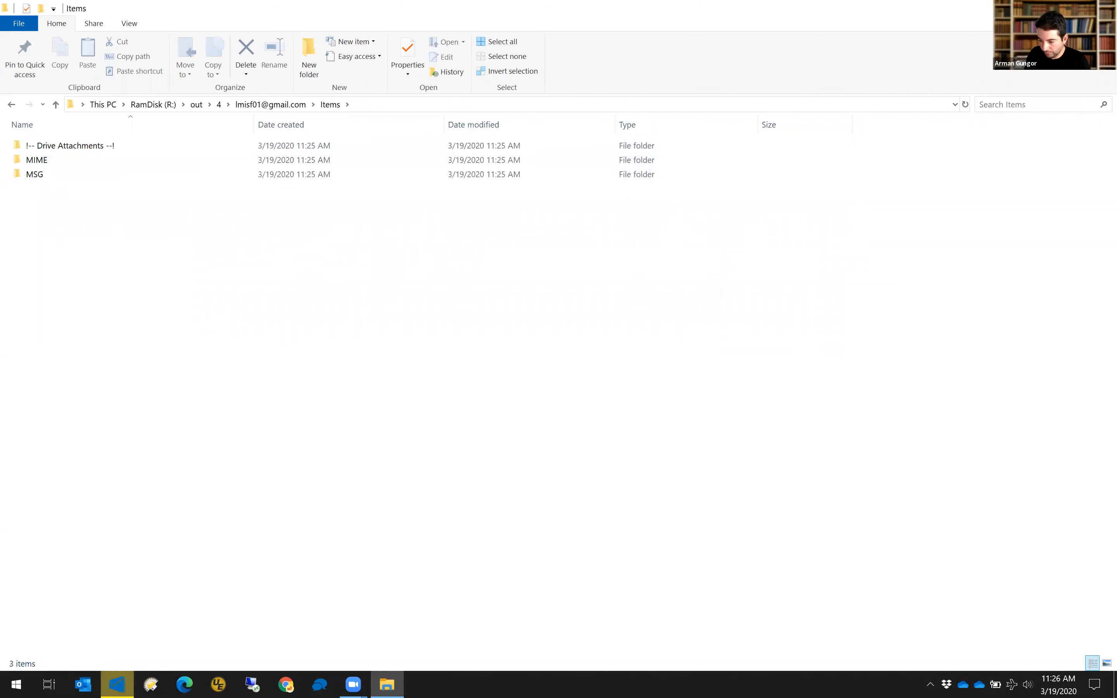
{"action": "left_click", "coordinate": [116, 684]}
{"action": "left_click", "coordinate": [679, 349]}
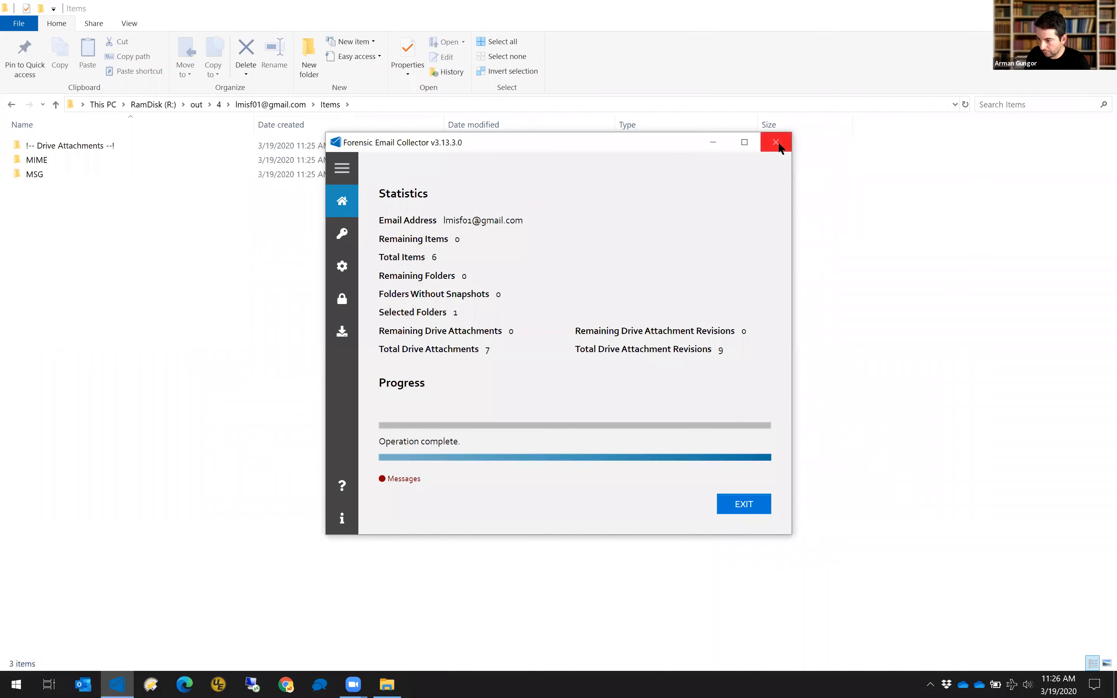
{"action": "left_click", "coordinate": [776, 143]}
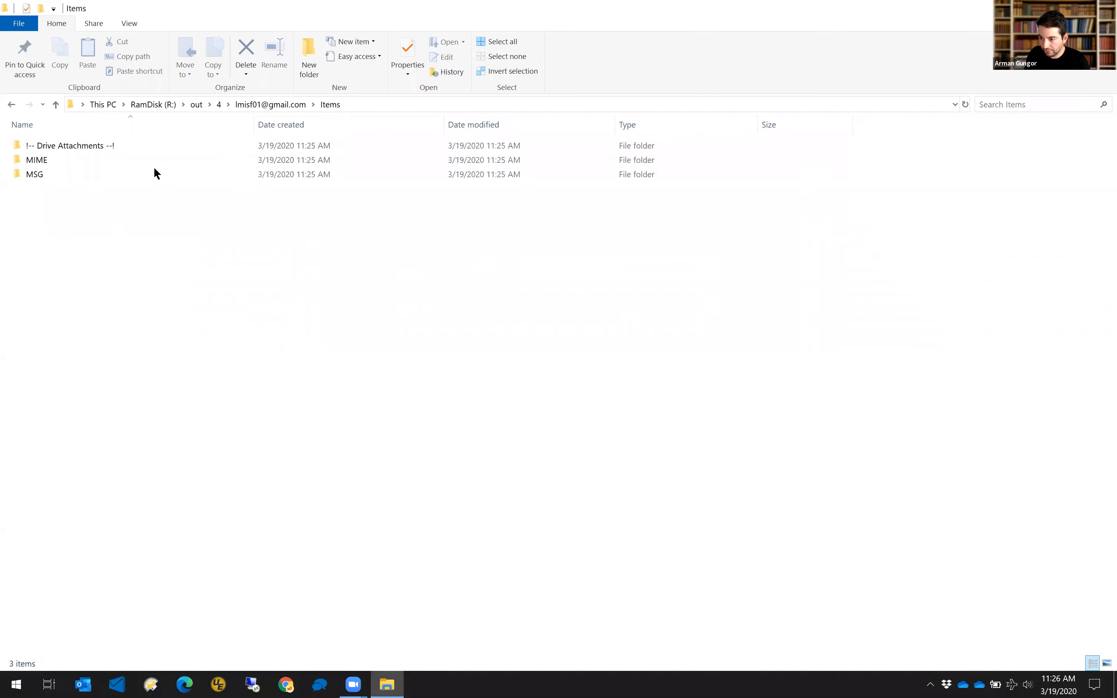
Open the Drive Attachments folder and look over !Packaged_MIME and folders 0000001–0000006.
{"action": "double_click", "coordinate": [108, 146]}
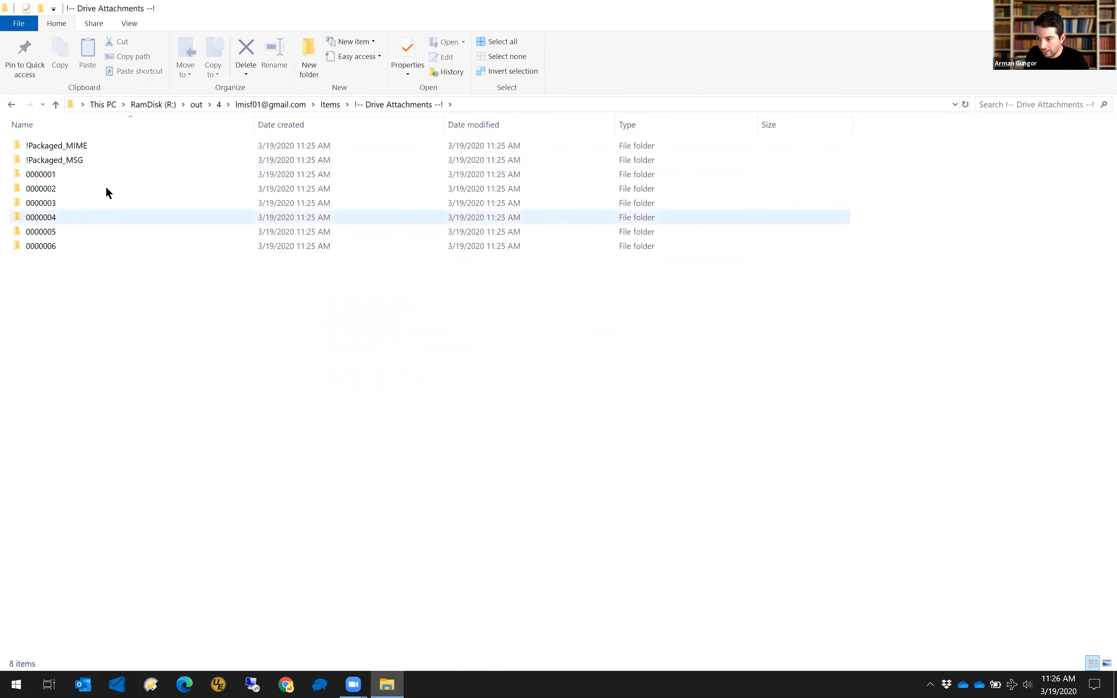
{"action": "left_click", "coordinate": [66, 146]}
{"action": "left_click", "coordinate": [52, 172]}
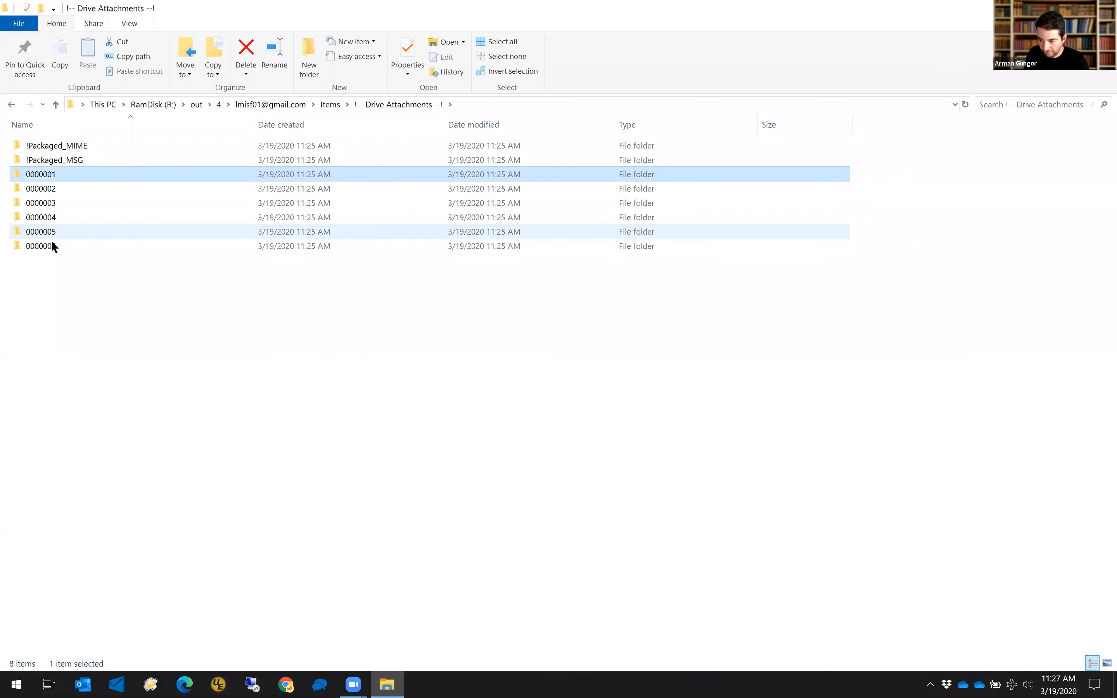
{"action": "left_click", "coordinate": [51, 245], "text": "shift"}
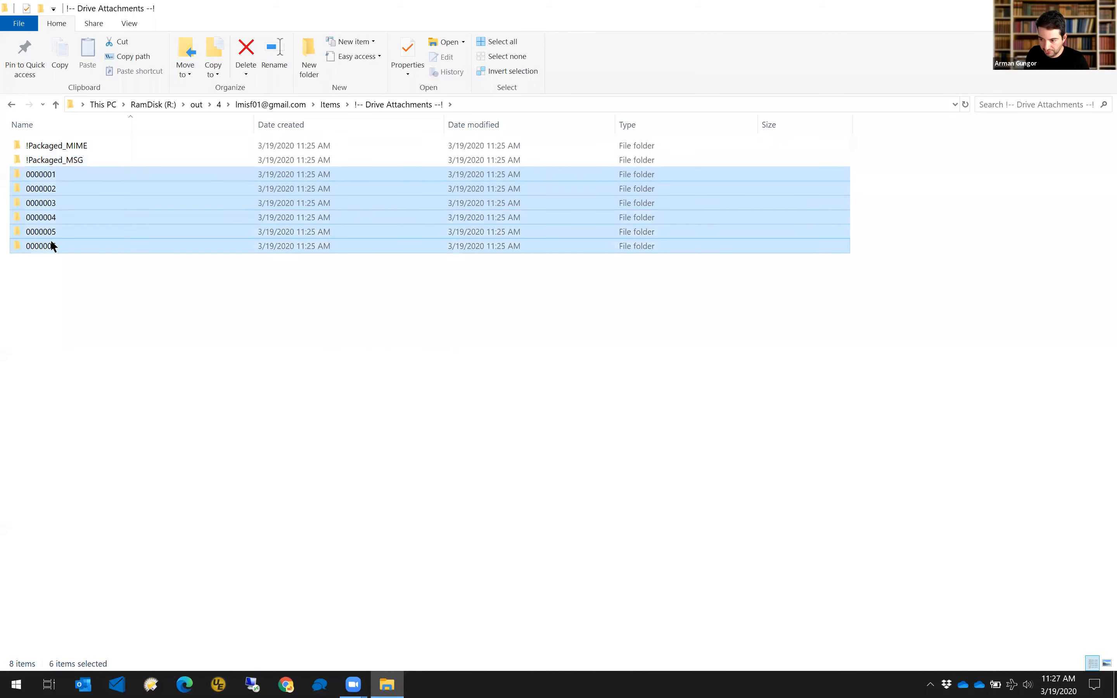
{"action": "left_click", "coordinate": [60, 291]}
Browse folder 0000002's 0001 subfolder and both revision folders, then return to Drive Attachments.
{"action": "double_click", "coordinate": [48, 187]}
{"action": "double_click", "coordinate": [44, 145]}
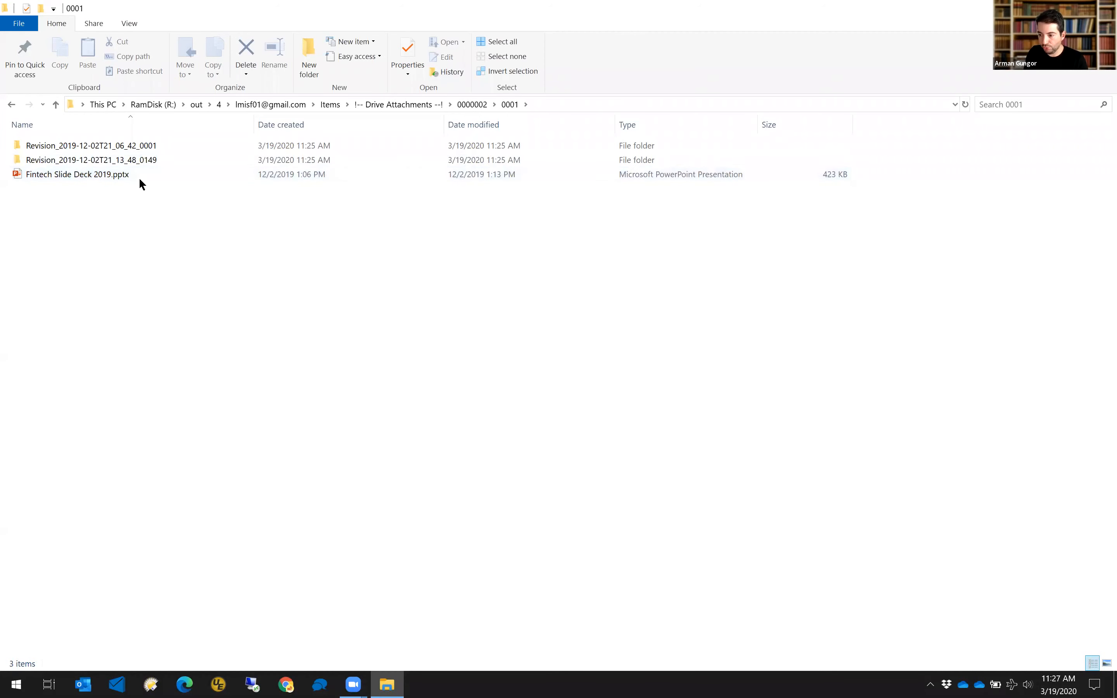
{"action": "mouse_move", "coordinate": [136, 147]}
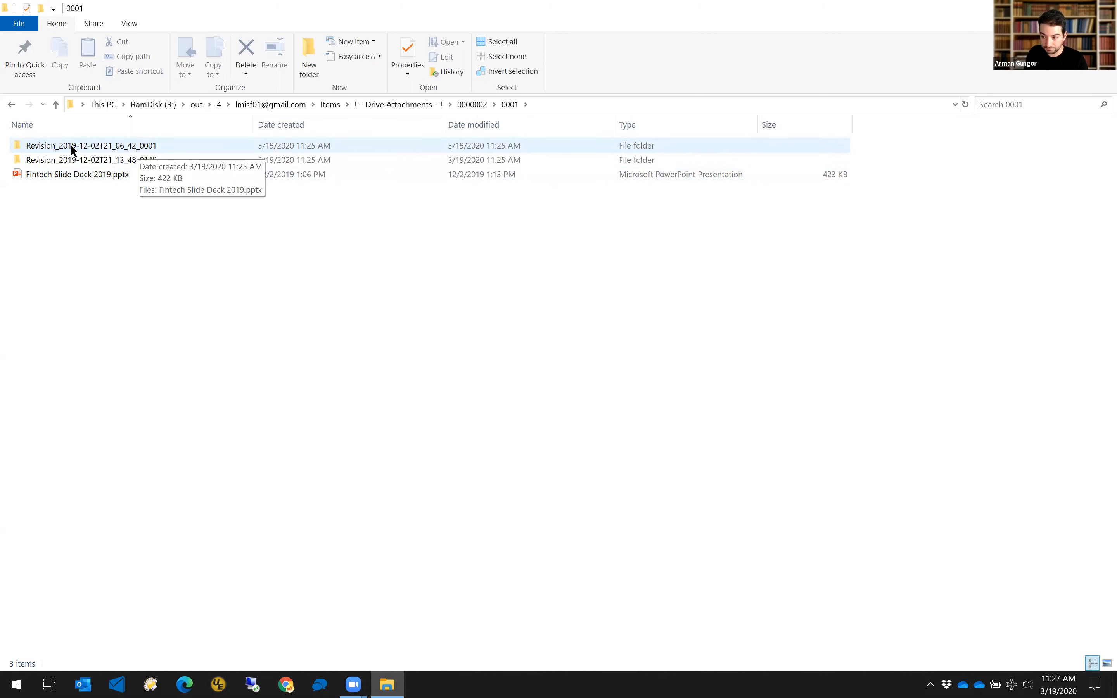
{"action": "left_click", "coordinate": [89, 147]}
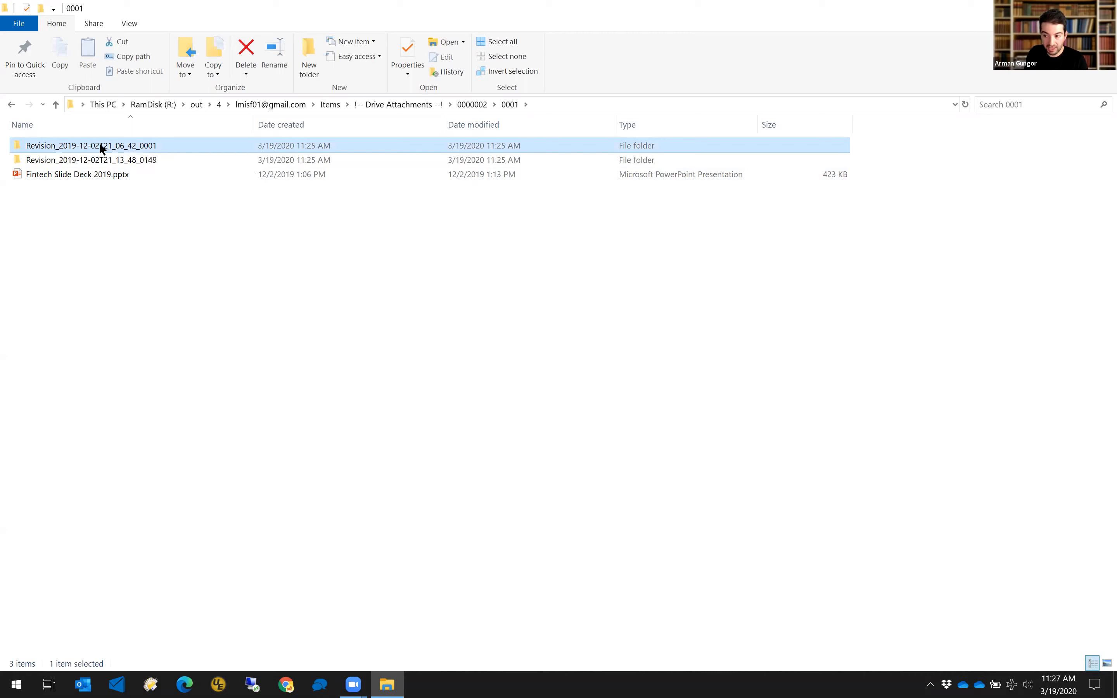
{"action": "double_click", "coordinate": [100, 144]}
{"action": "key", "text": "alt+Left"}
{"action": "double_click", "coordinate": [106, 160]}
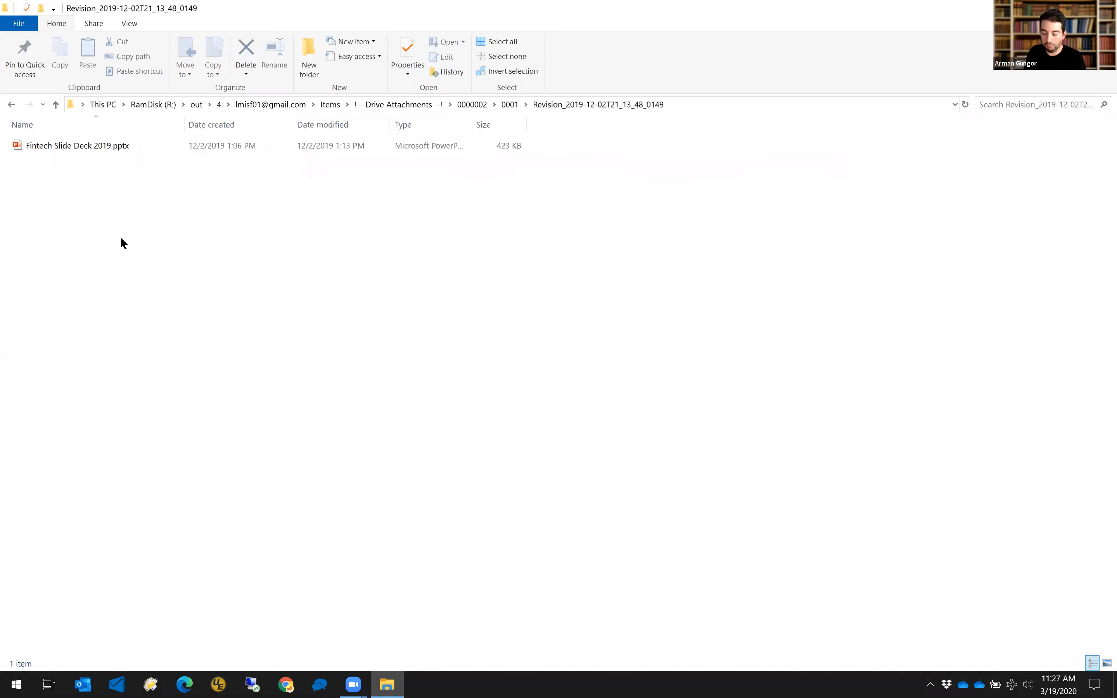
{"action": "key", "text": "alt+Up"}
{"action": "key", "text": "alt+Up"}
{"action": "key", "text": "alt+Up"}
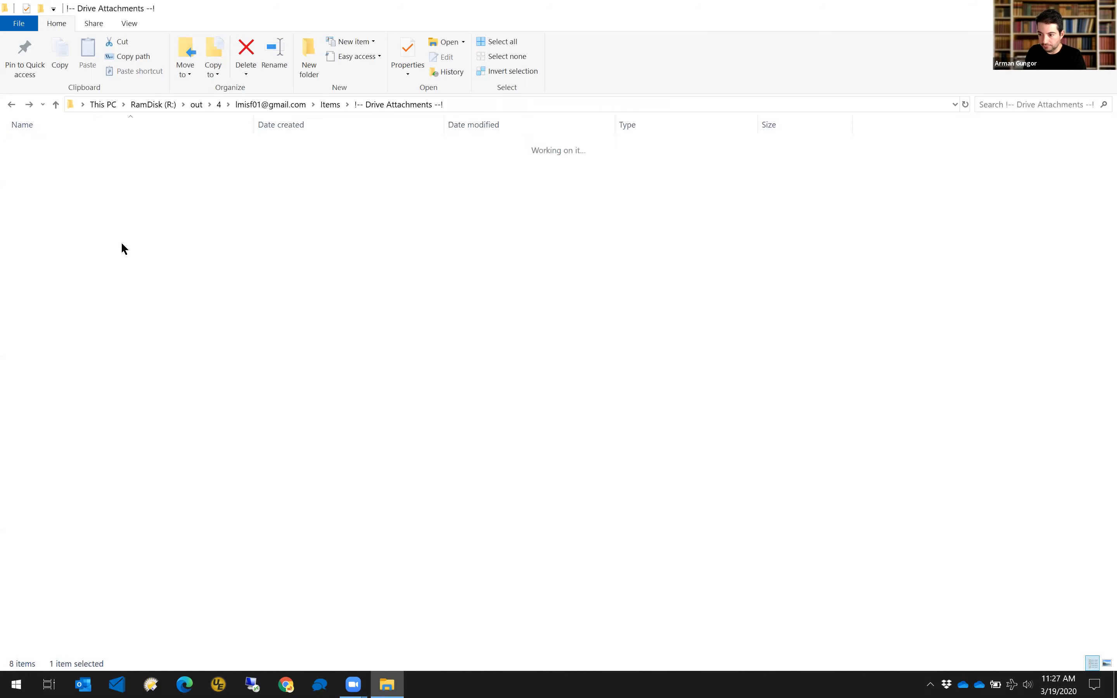
Open the !Packaged_MIME folder to list its zip archives, targeting 0000002.zip.
{"action": "left_click", "coordinate": [49, 177]}
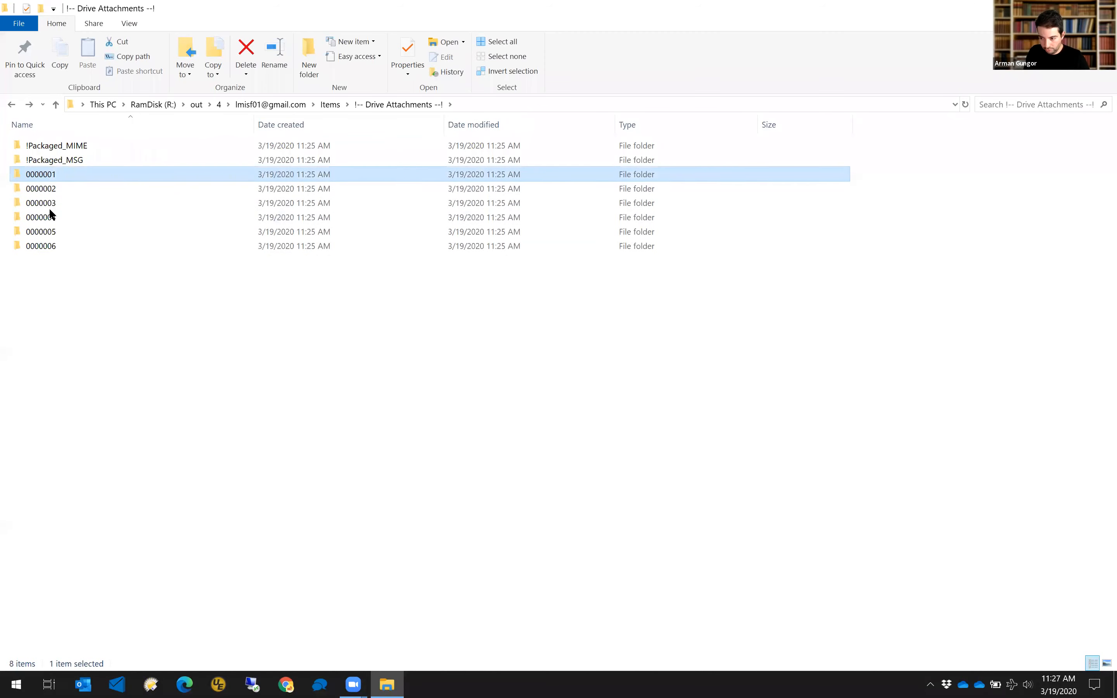
{"action": "left_click", "coordinate": [46, 247], "text": "shift"}
{"action": "left_click", "coordinate": [58, 282]}
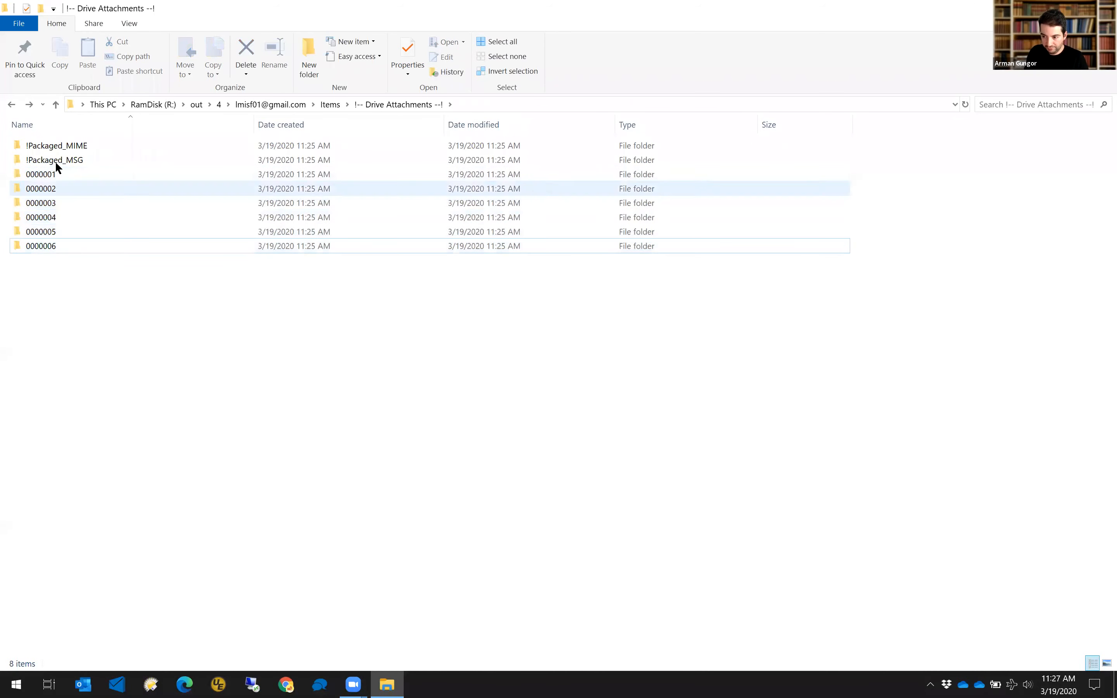
{"action": "double_click", "coordinate": [73, 149]}
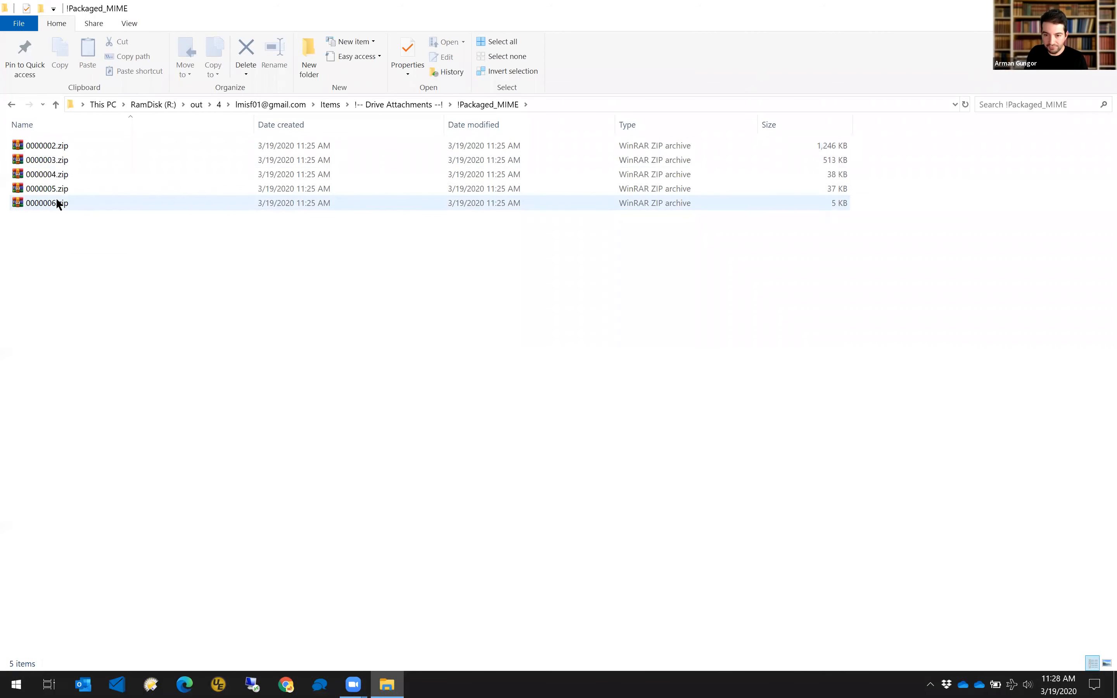
{"action": "right_click", "coordinate": [55, 145]}
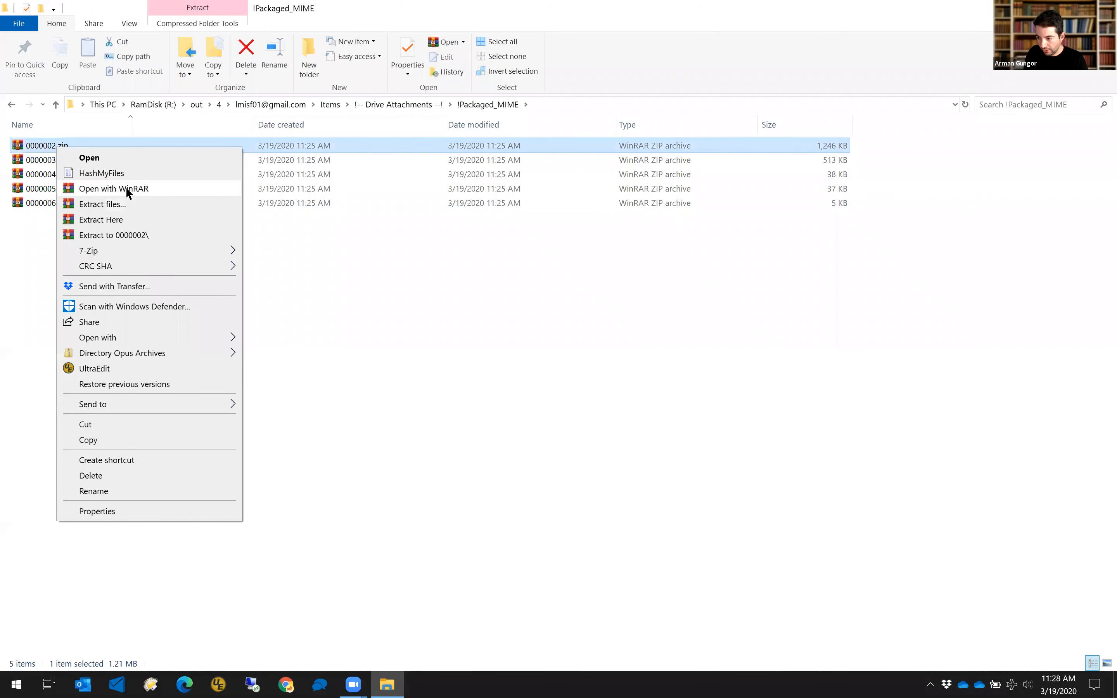
{"action": "left_click", "coordinate": [125, 187]}
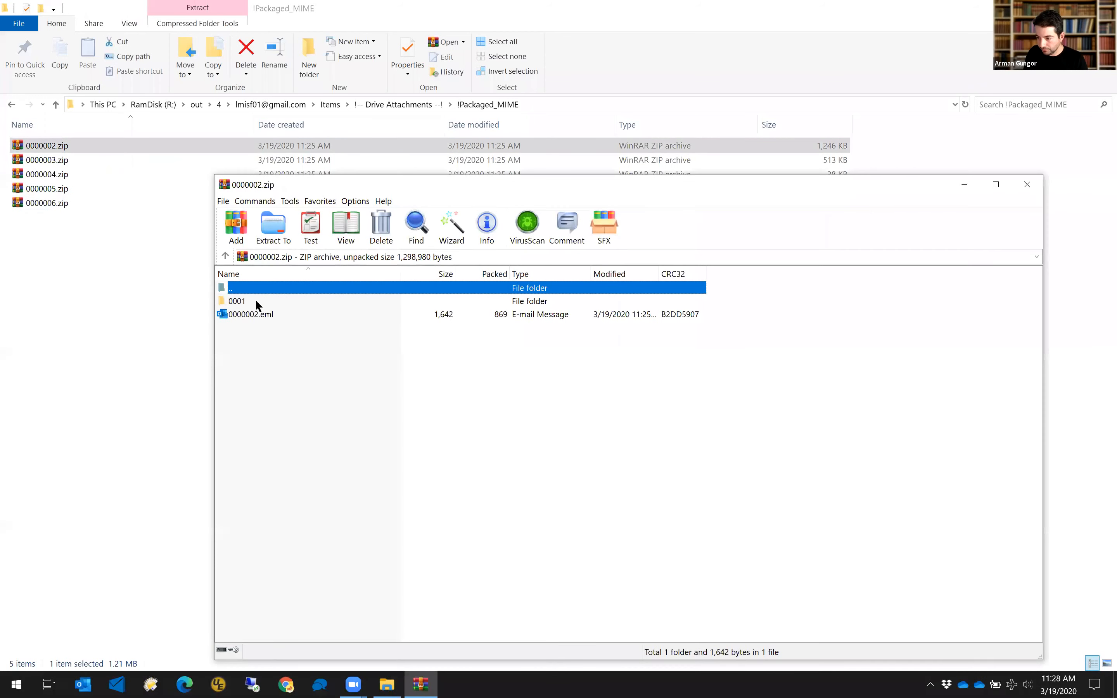
{"action": "left_click", "coordinate": [250, 313]}
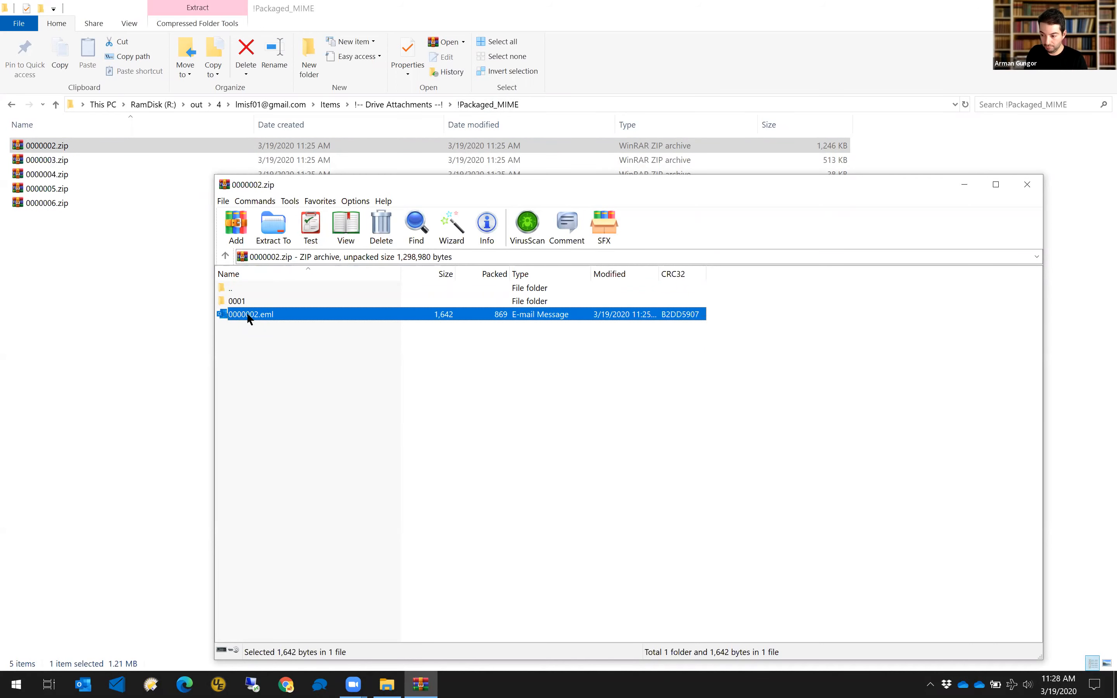
{"action": "double_click", "coordinate": [239, 301]}
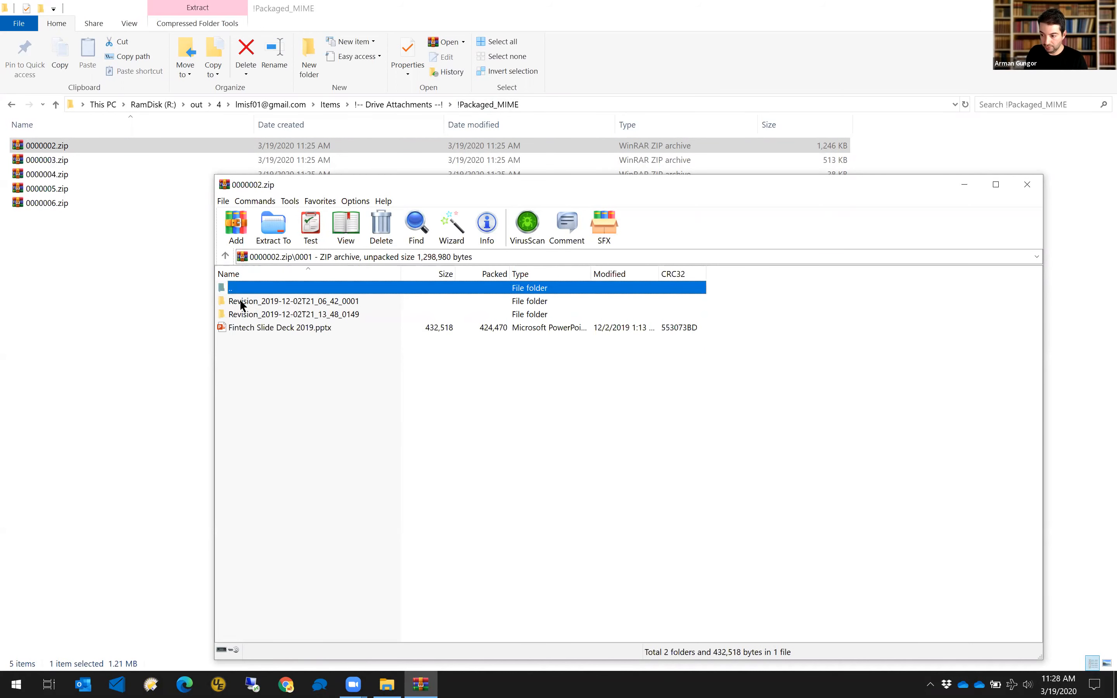
{"action": "left_click", "coordinate": [262, 328]}
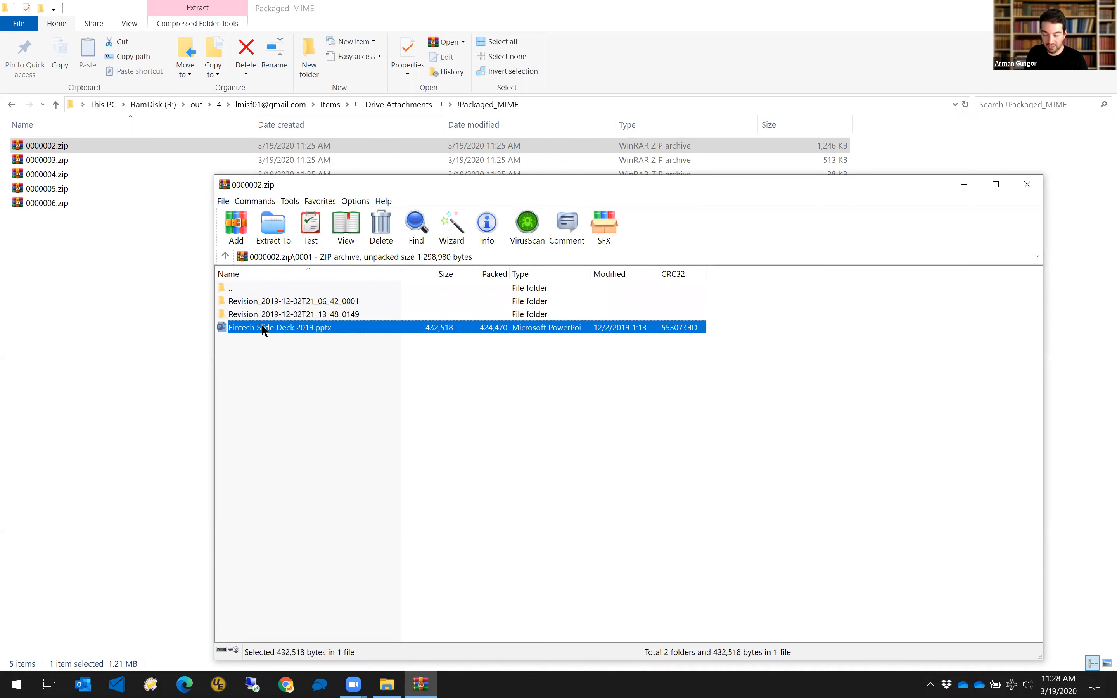
{"action": "left_click", "coordinate": [286, 303]}
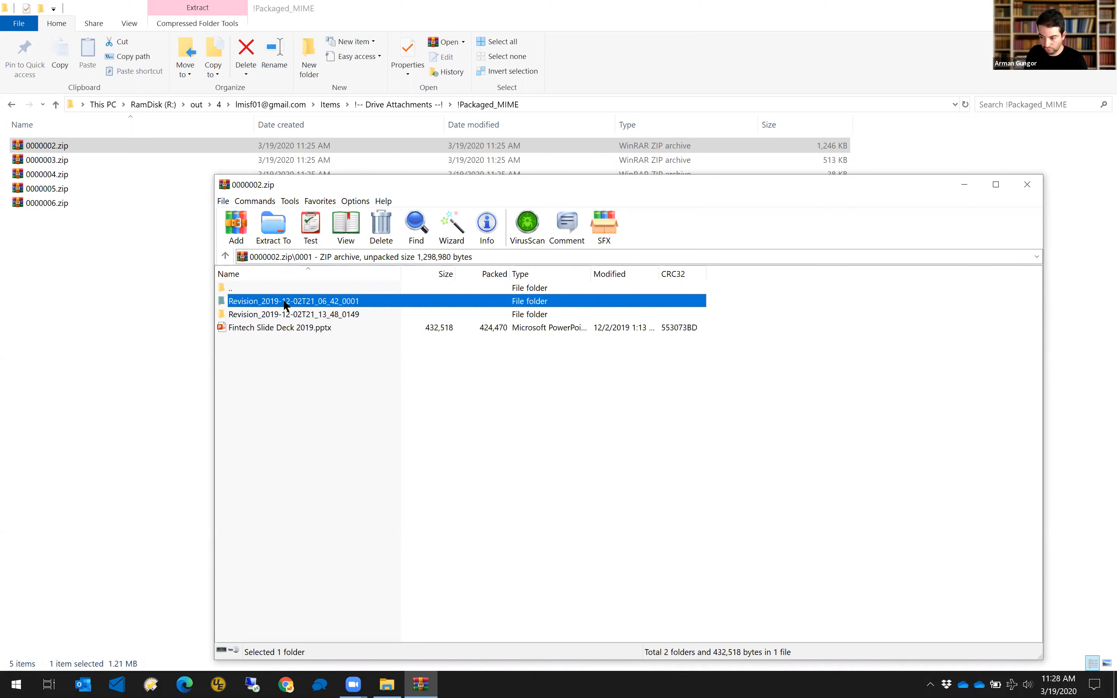
{"action": "double_click", "coordinate": [284, 305]}
{"action": "double_click", "coordinate": [244, 291]}
{"action": "left_click", "coordinate": [250, 313]}
{"action": "double_click", "coordinate": [250, 315]}
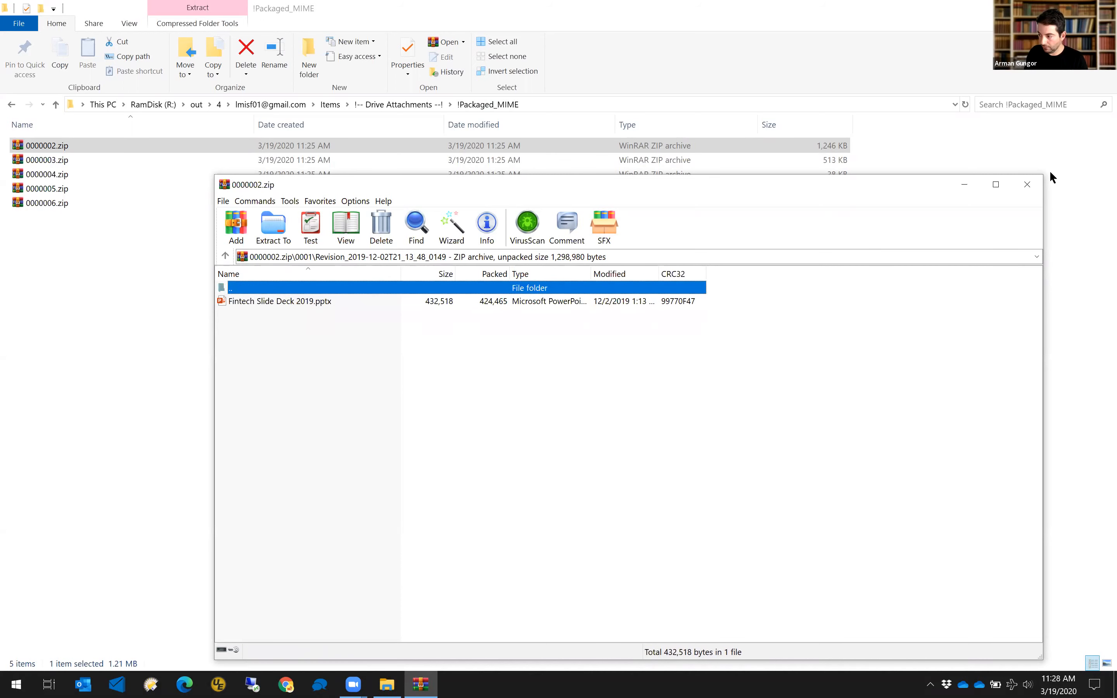
{"action": "key", "text": "alt+F4"}
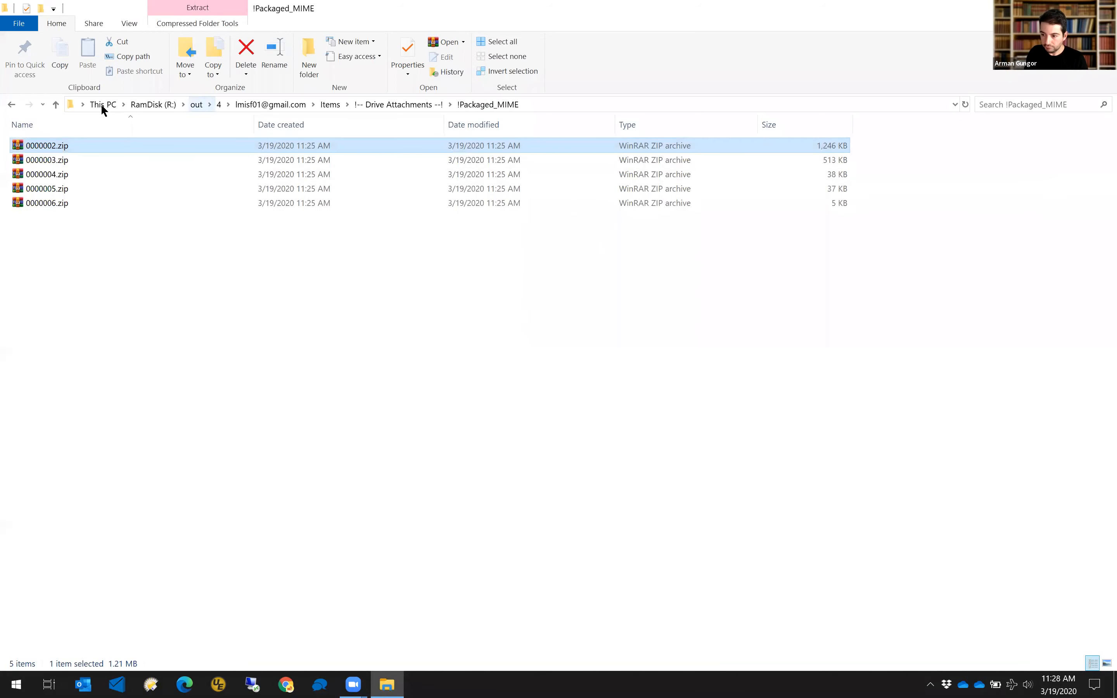
{"action": "right_click", "coordinate": [51, 148]}
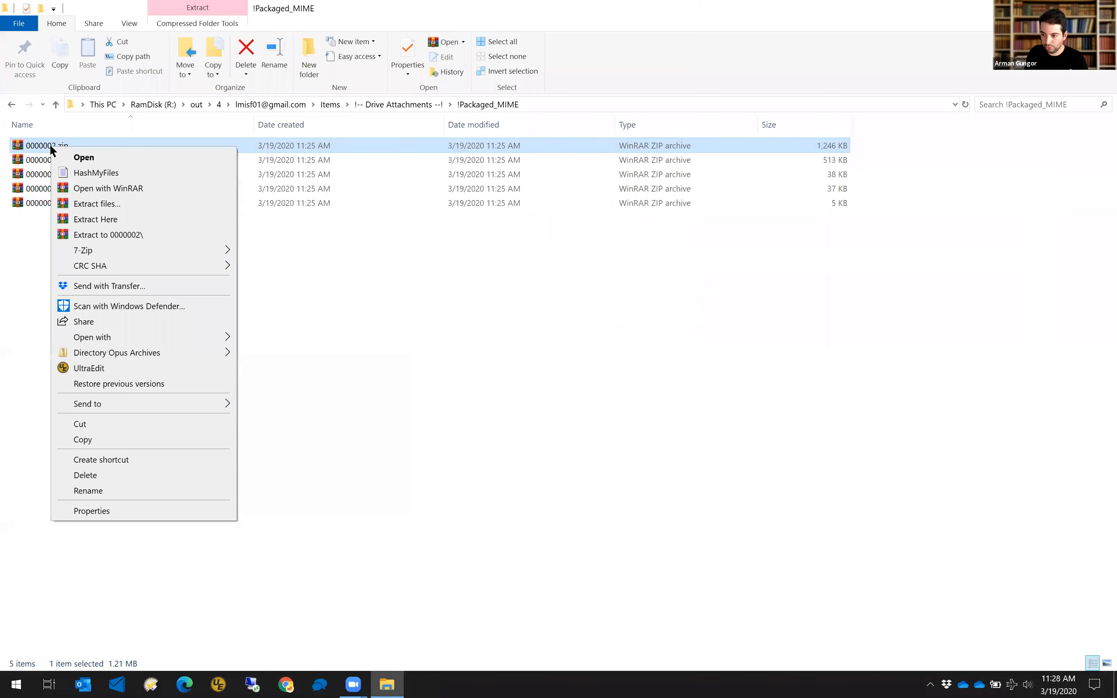
Extract 0000002.zip into a new 0000002 folder and open the archive in WinRAR.
{"action": "left_click", "coordinate": [124, 235]}
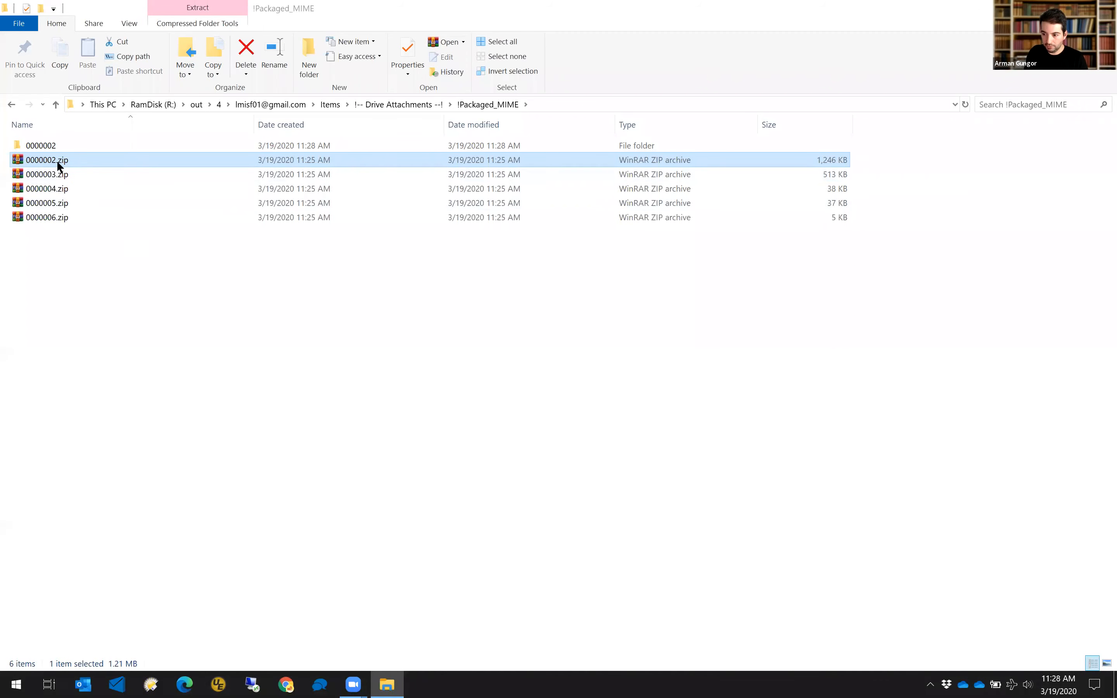
{"action": "right_click", "coordinate": [56, 161]}
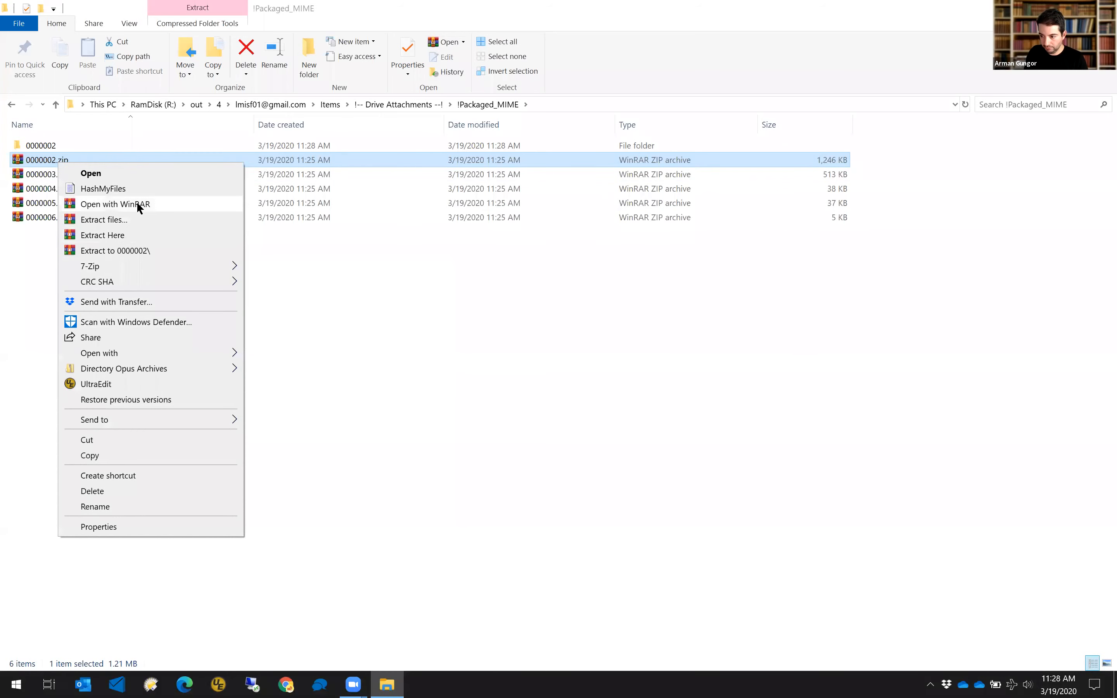
{"action": "left_click", "coordinate": [136, 204]}
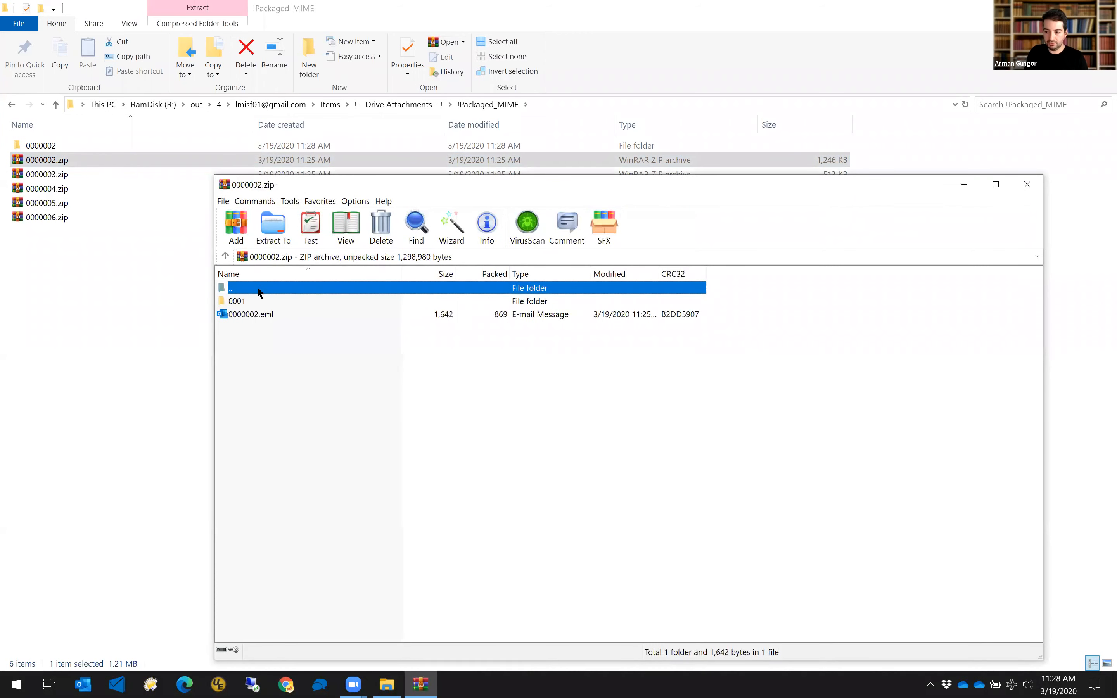
Browse 0001 and its revision folders, ending at Revision_2019-12-02T21_13_48_0149, then close WinRAR.
{"action": "left_click", "coordinate": [252, 314]}
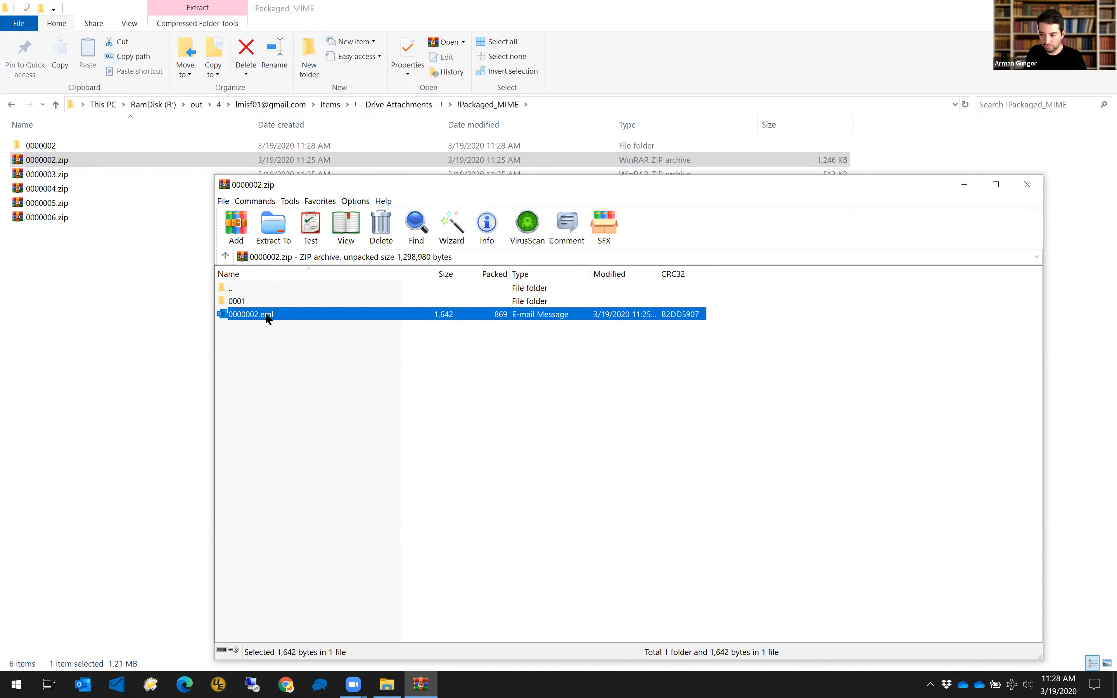
{"action": "left_click", "coordinate": [247, 300]}
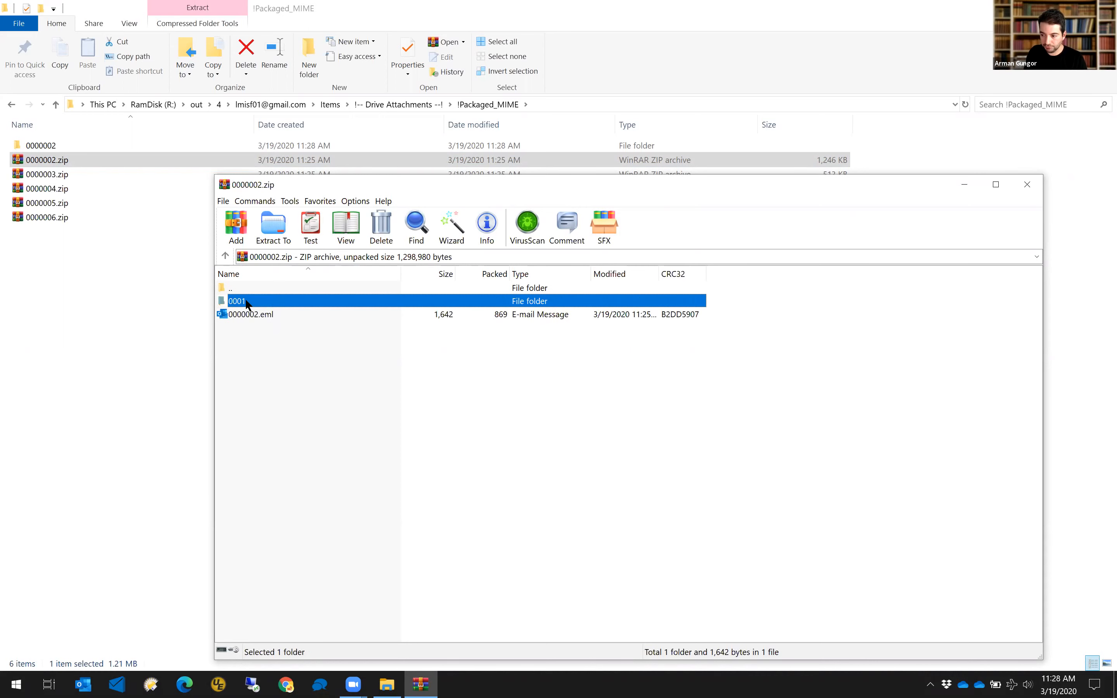
{"action": "double_click", "coordinate": [247, 303]}
{"action": "left_click", "coordinate": [257, 328]}
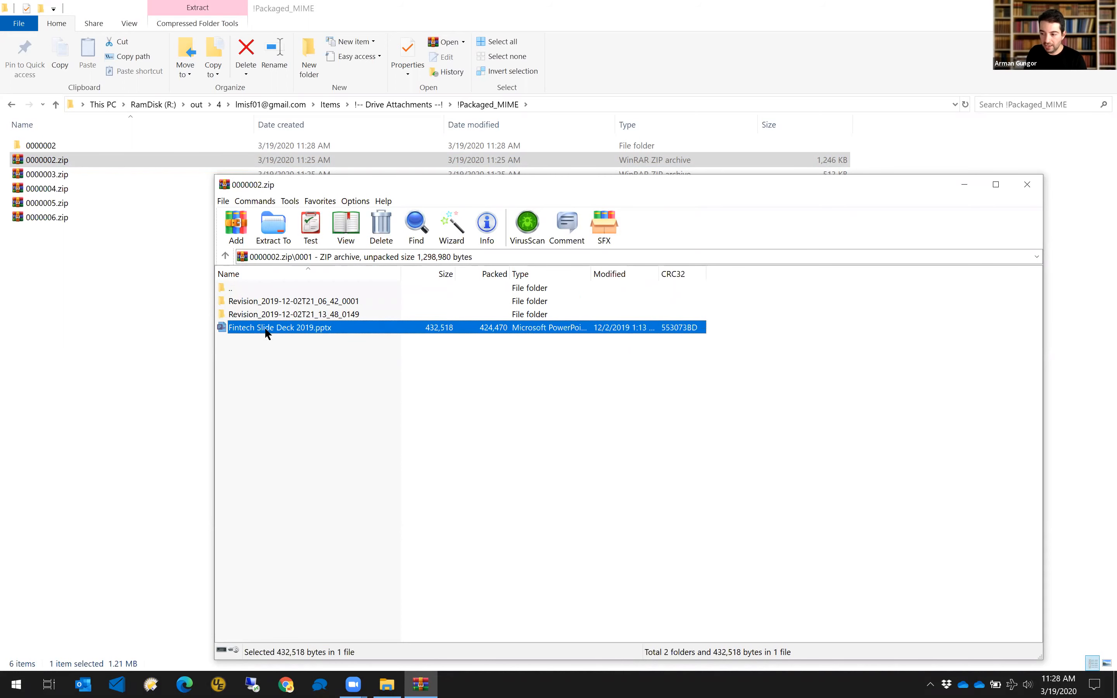
{"action": "left_click", "coordinate": [276, 303]}
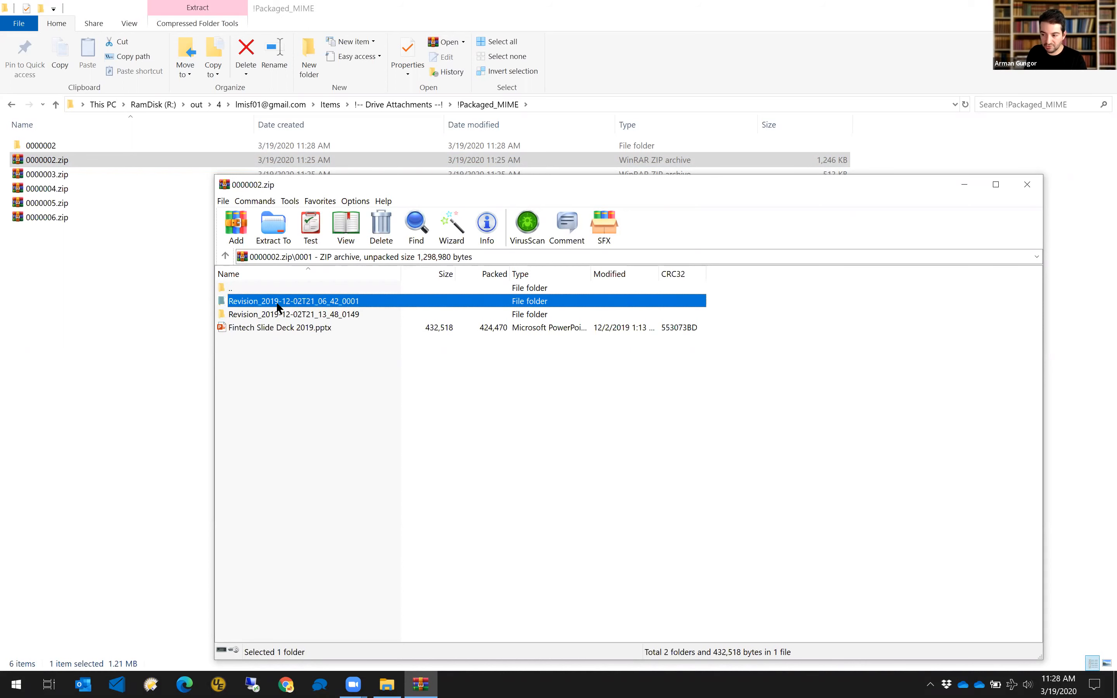
{"action": "double_click", "coordinate": [277, 303]}
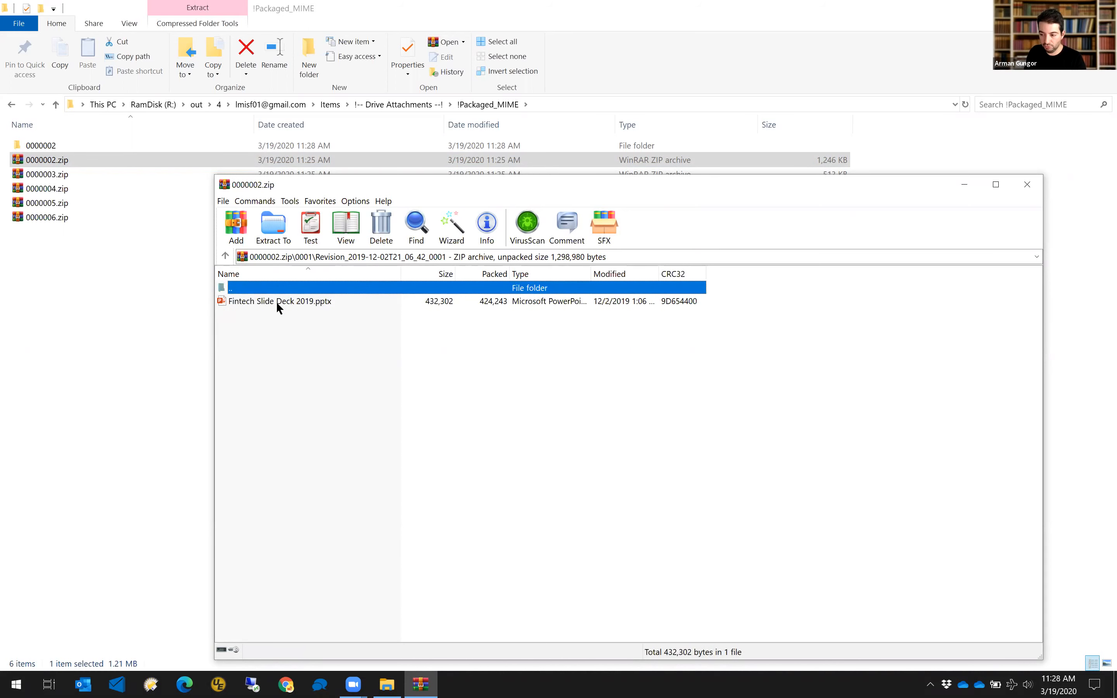
{"action": "key", "text": "BackSpace"}
{"action": "double_click", "coordinate": [271, 311]}
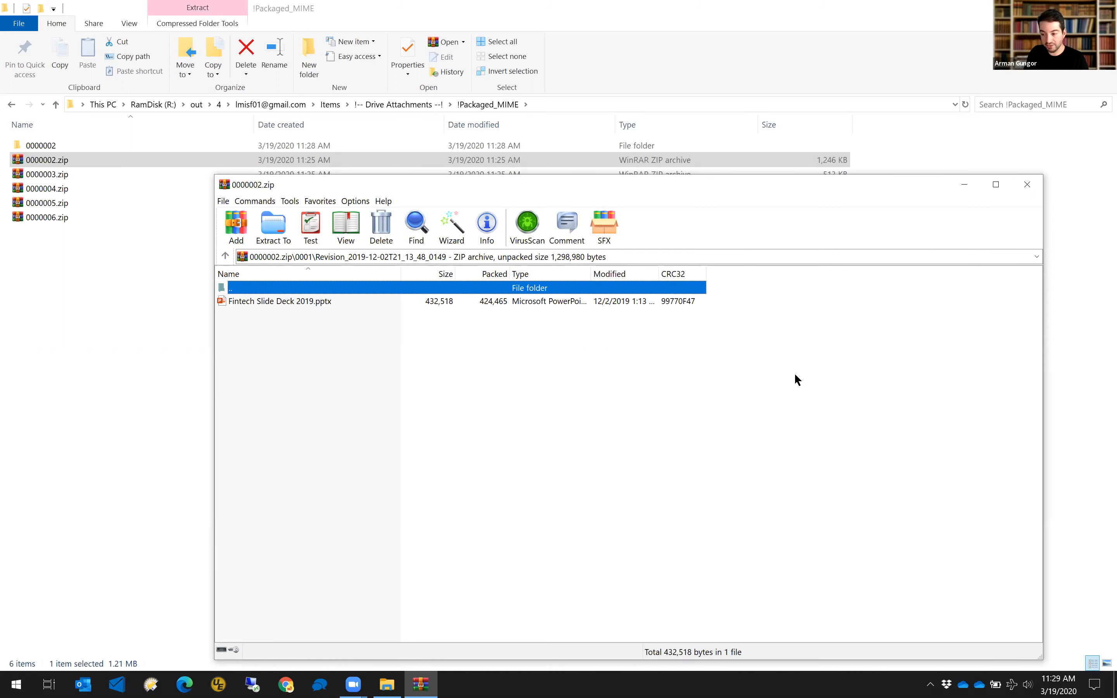
{"action": "left_click", "coordinate": [1026, 184]}
Look inside the extracted 0000002 folder's 0001 subfolder, then return to the mailbox output folder.
{"action": "left_click", "coordinate": [11, 104]}
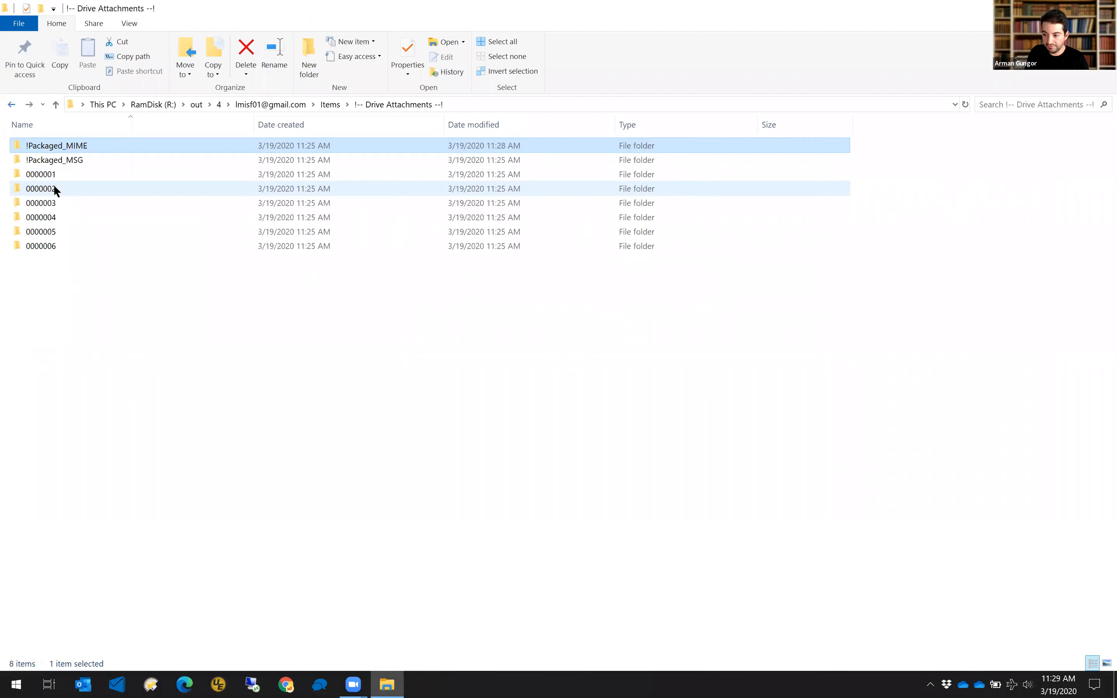
{"action": "left_click", "coordinate": [54, 178]}
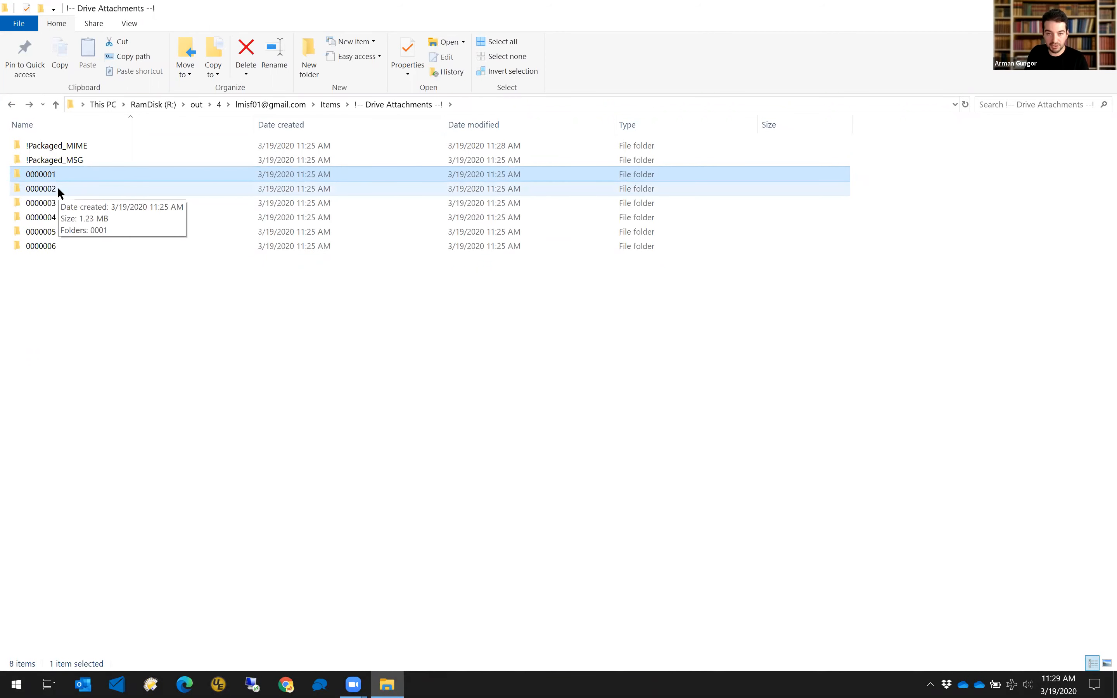
{"action": "double_click", "coordinate": [58, 187]}
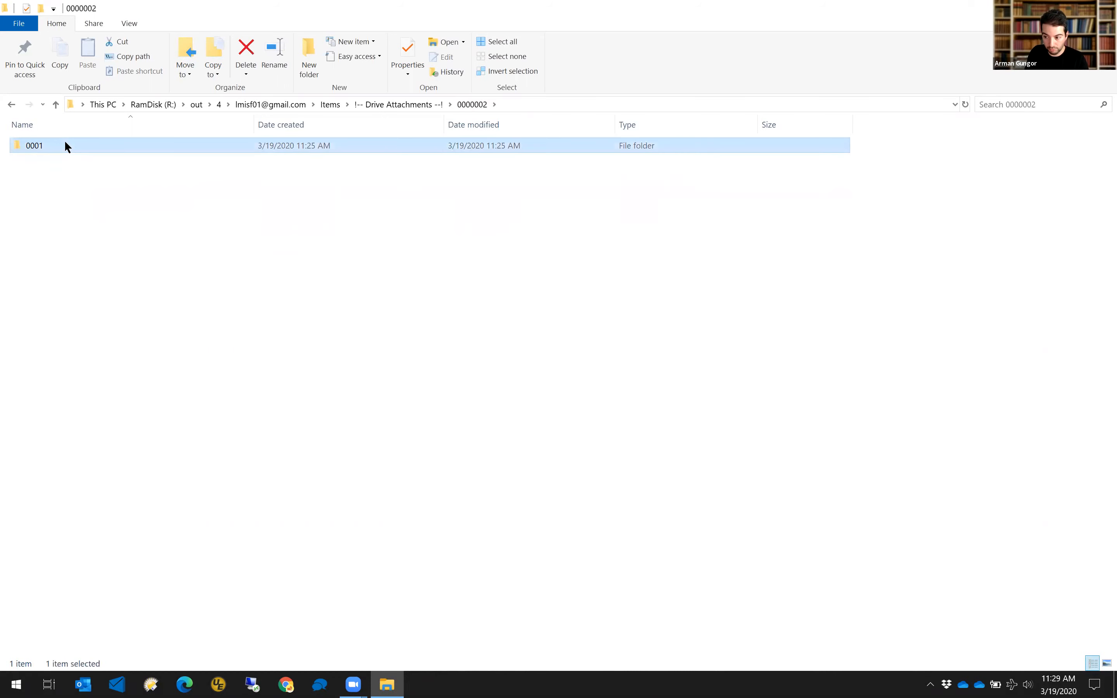
{"action": "double_click", "coordinate": [64, 145]}
{"action": "left_click", "coordinate": [11, 106]}
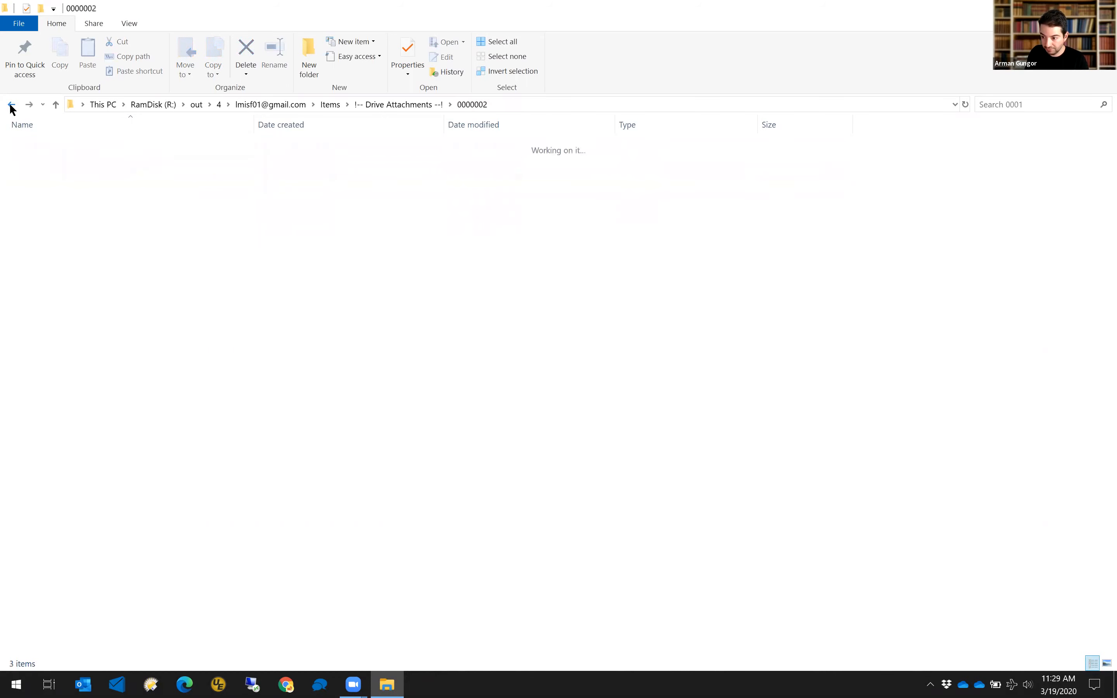
{"action": "left_click", "coordinate": [12, 105]}
{"action": "left_click", "coordinate": [12, 106]}
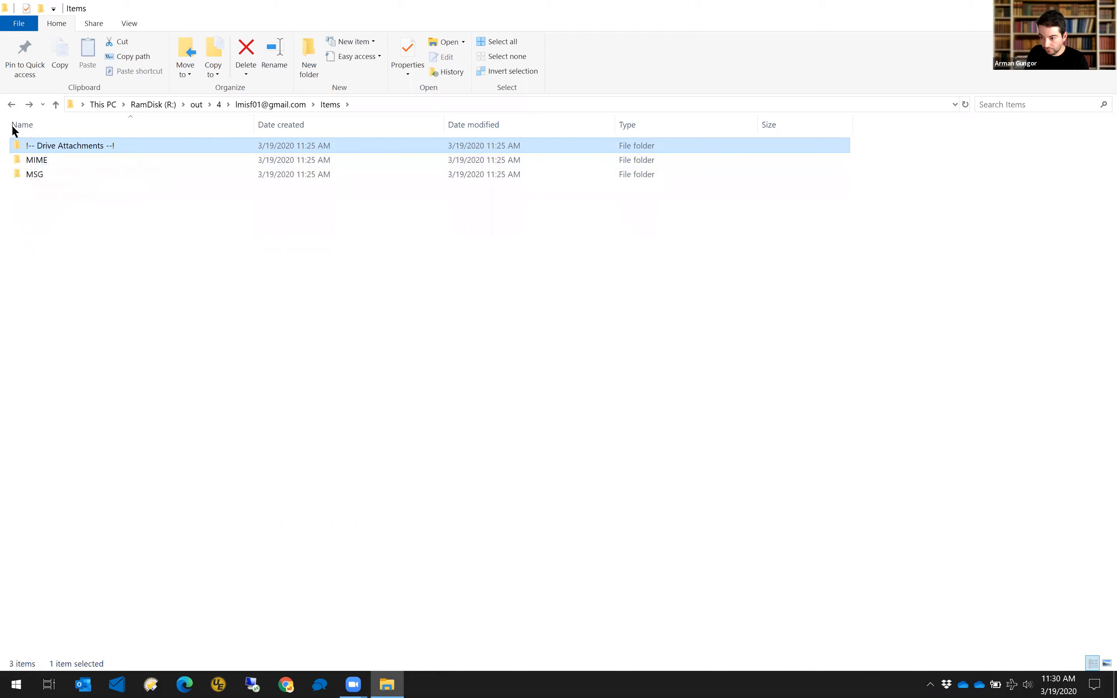
{"action": "left_click", "coordinate": [11, 105]}
Open the Downloaded_Drive_Attachments CSV from the Logs folder after widening the Name column.
{"action": "double_click", "coordinate": [37, 161]}
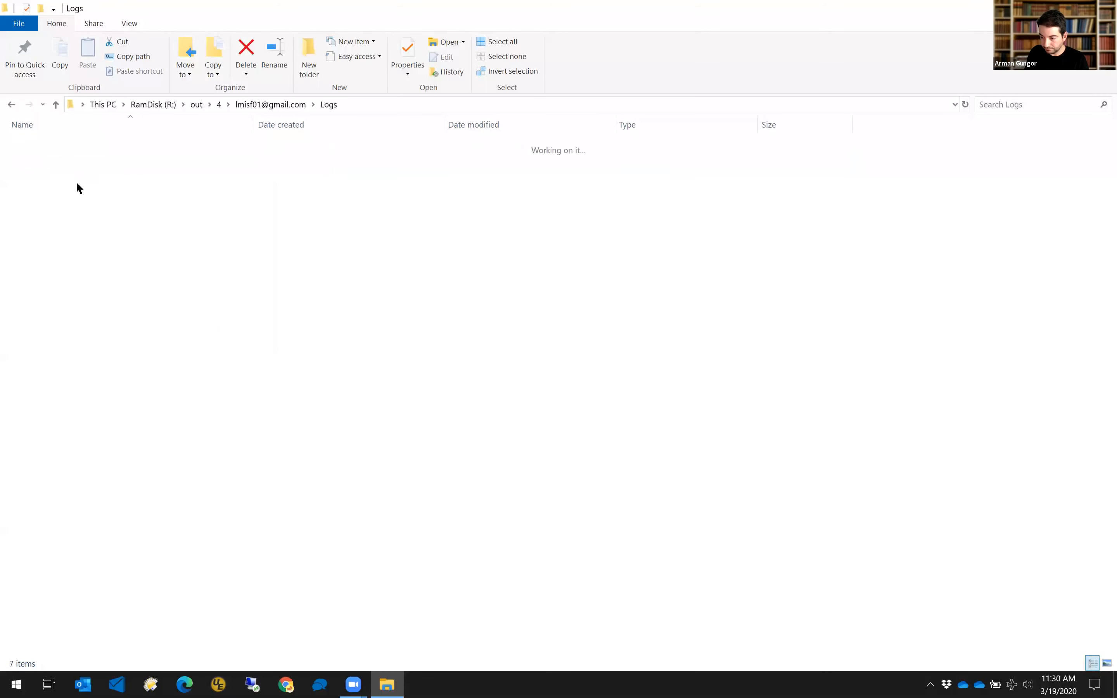
{"action": "left_click_drag", "start_coordinate": [253, 124], "coordinate": [356, 124]}
{"action": "left_click", "coordinate": [178, 173]}
{"action": "key", "text": "Return"}
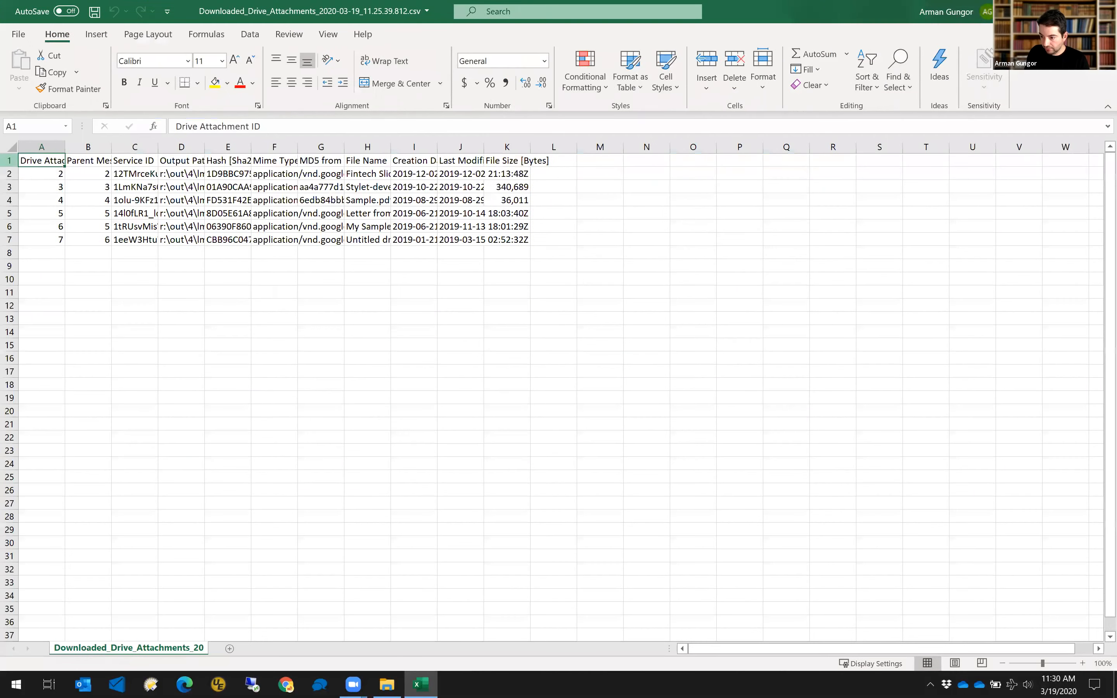
AutoFit all columns and inspect the Drive Attachment ID, Parent Message ID and Service ID columns.
{"action": "left_click", "coordinate": [9, 146]}
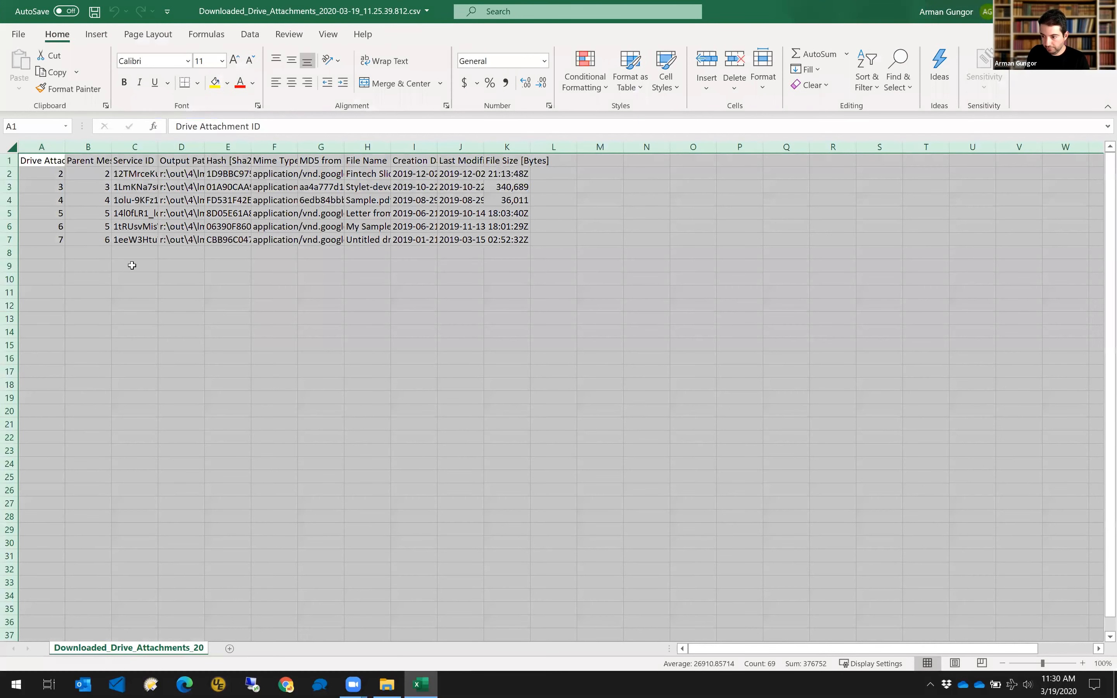
{"action": "double_click", "coordinate": [65, 147]}
{"action": "left_click", "coordinate": [132, 266]}
{"action": "left_click", "coordinate": [79, 143]}
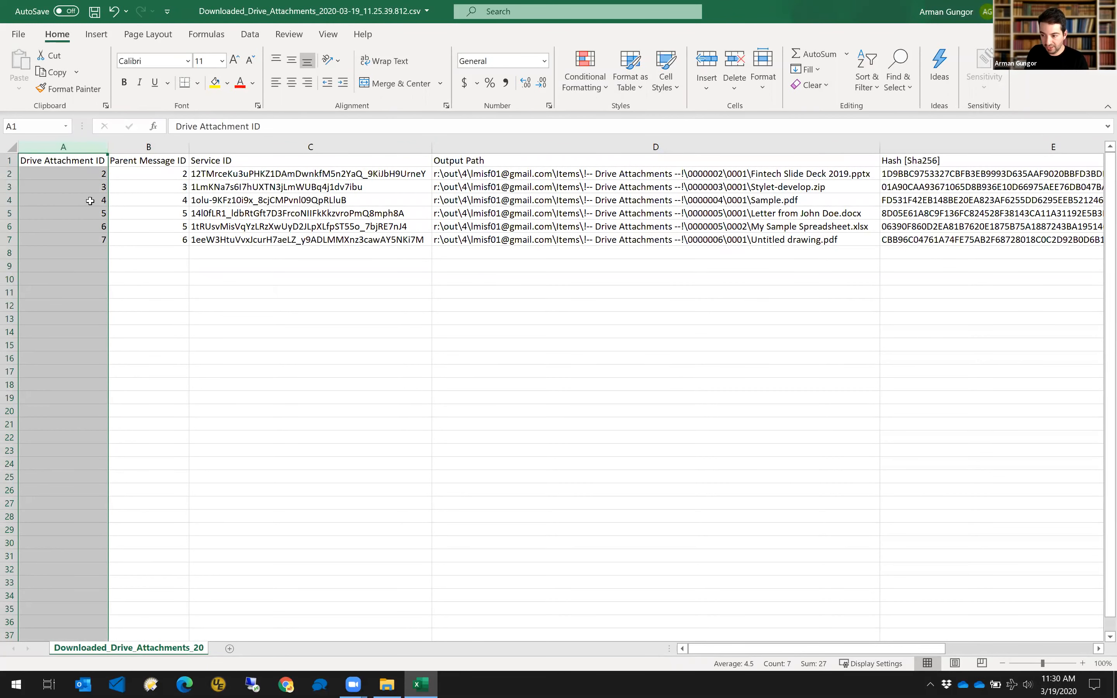
{"action": "left_click", "coordinate": [148, 147]}
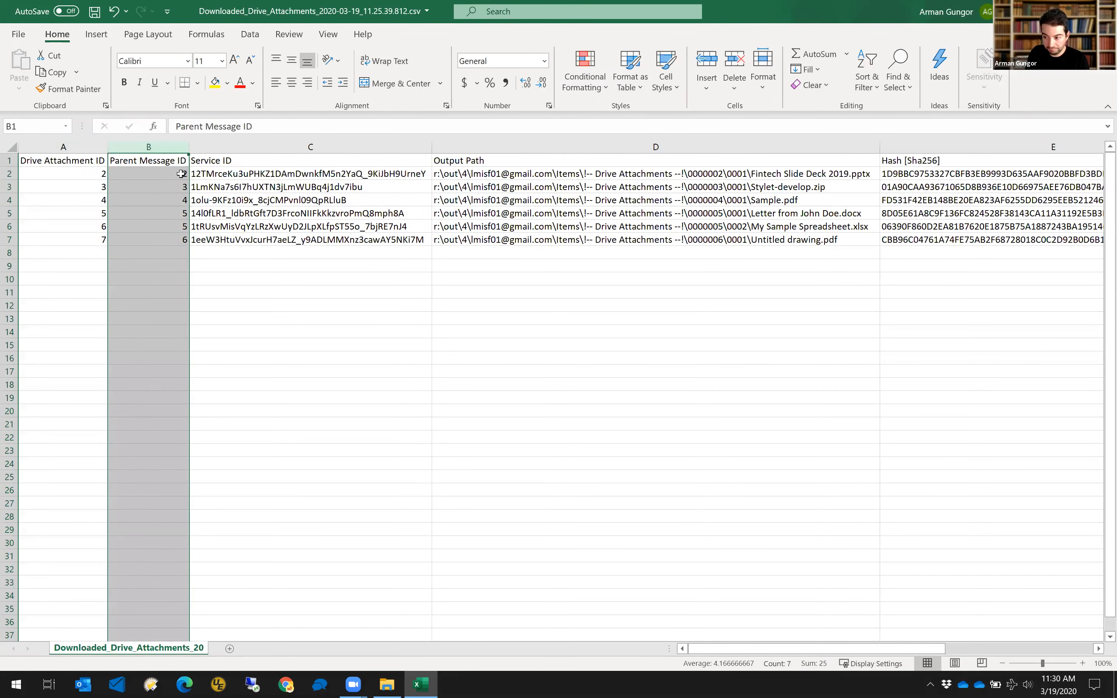
{"action": "left_click", "coordinate": [179, 174]}
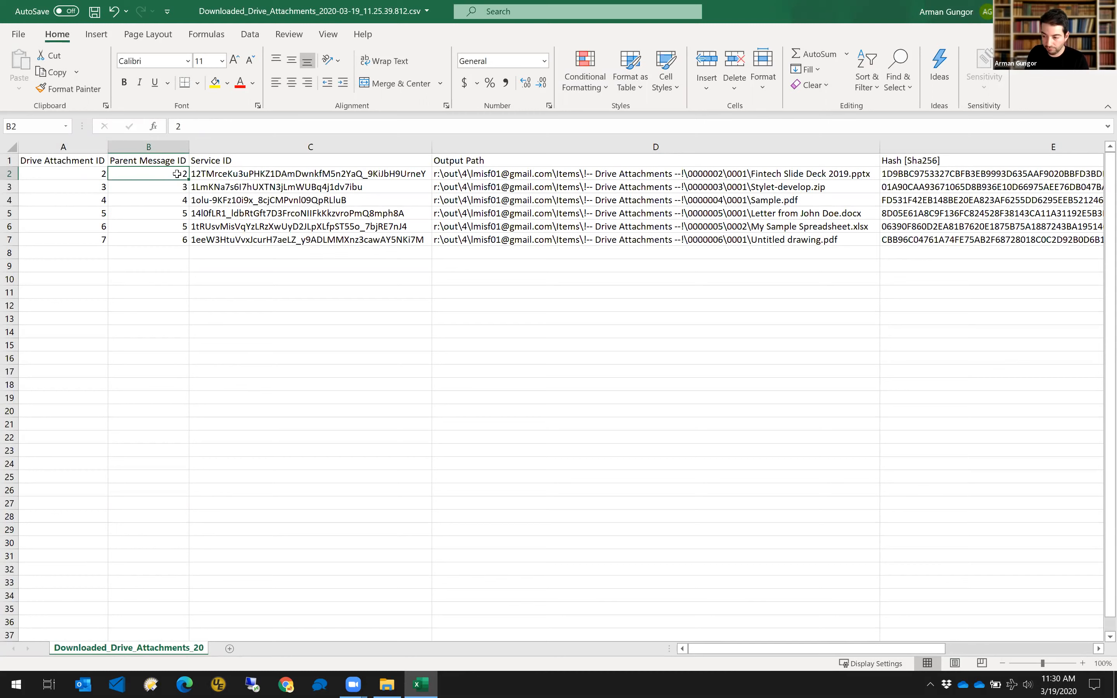
{"action": "left_click", "coordinate": [255, 174]}
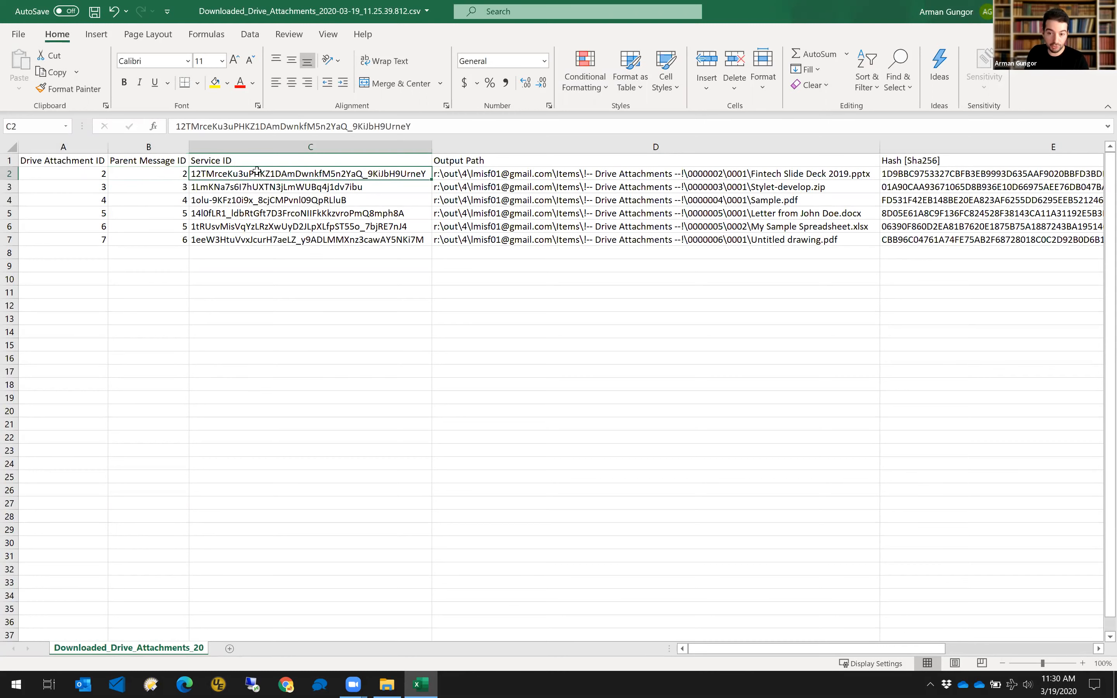
{"action": "left_click", "coordinate": [266, 147]}
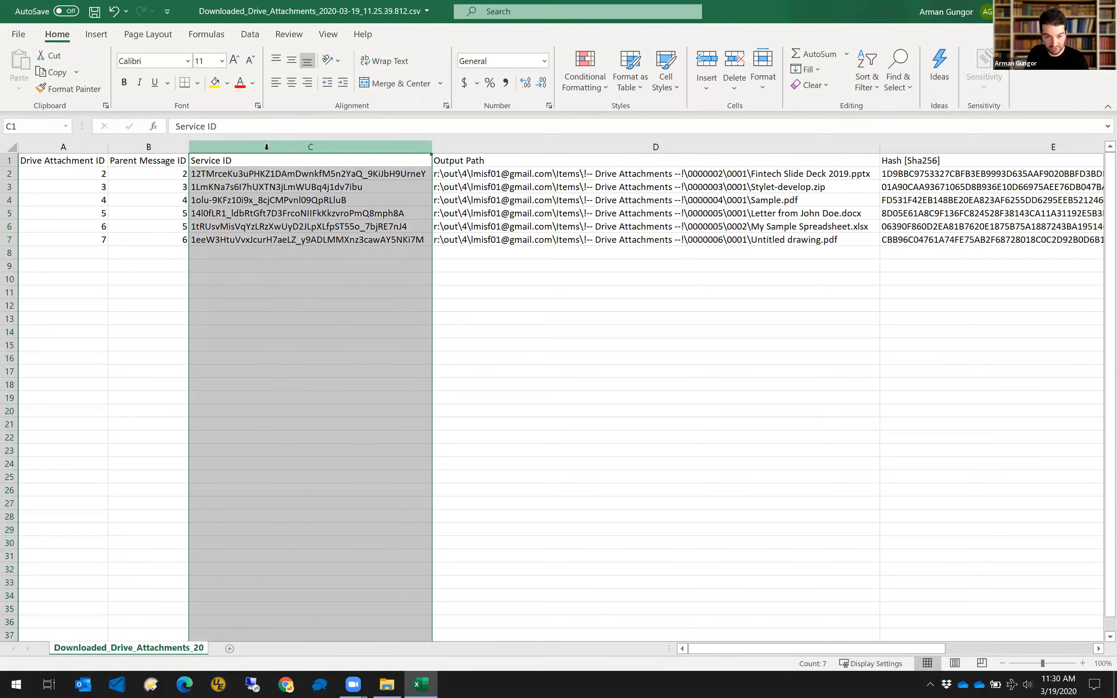
{"action": "left_click", "coordinate": [271, 174]}
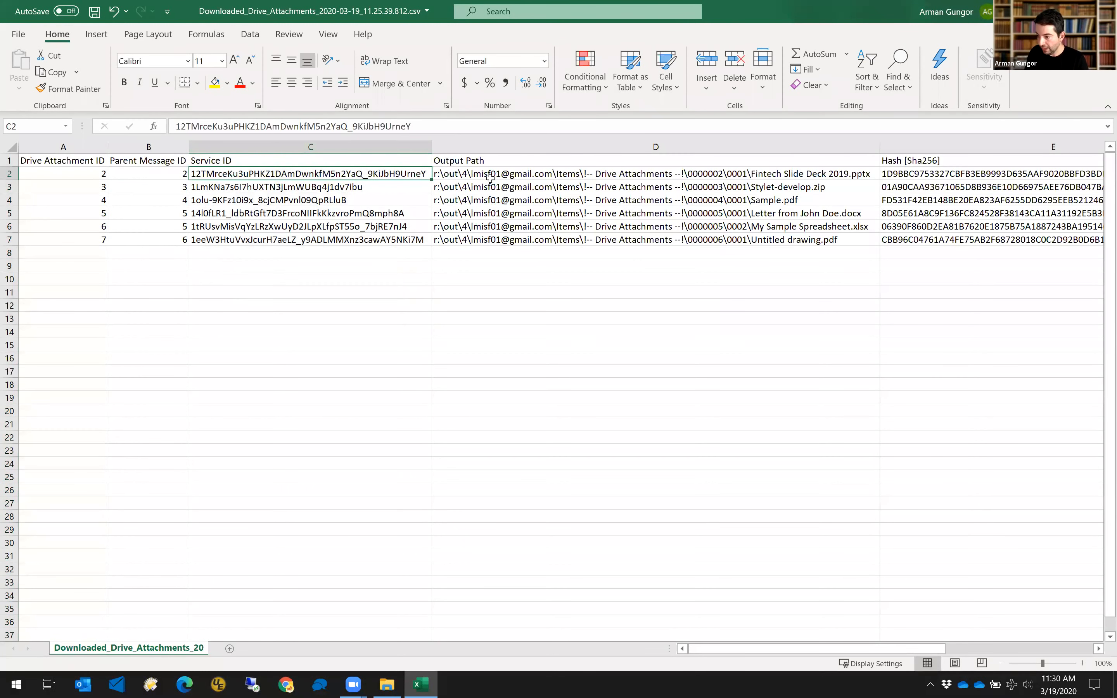
Review the first file's output path, Sha256, mime type and empty MD5, plus the zip and PDF MD5s.
{"action": "key", "text": "Tab"}
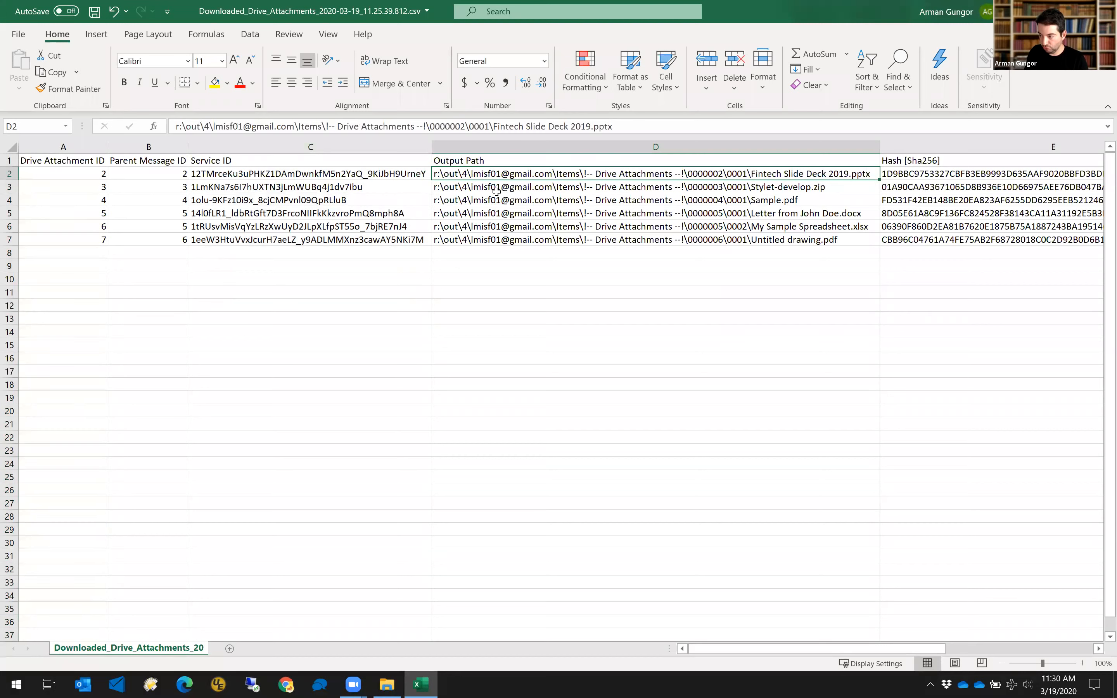
{"action": "key", "text": "Tab"}
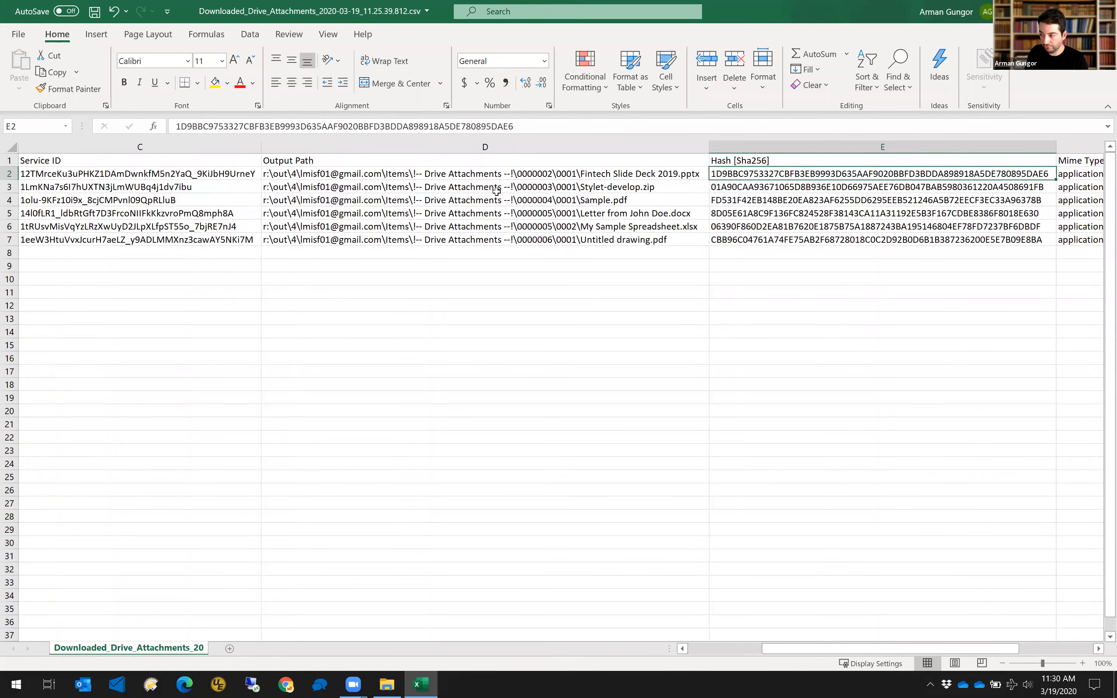
{"action": "key", "text": "Tab"}
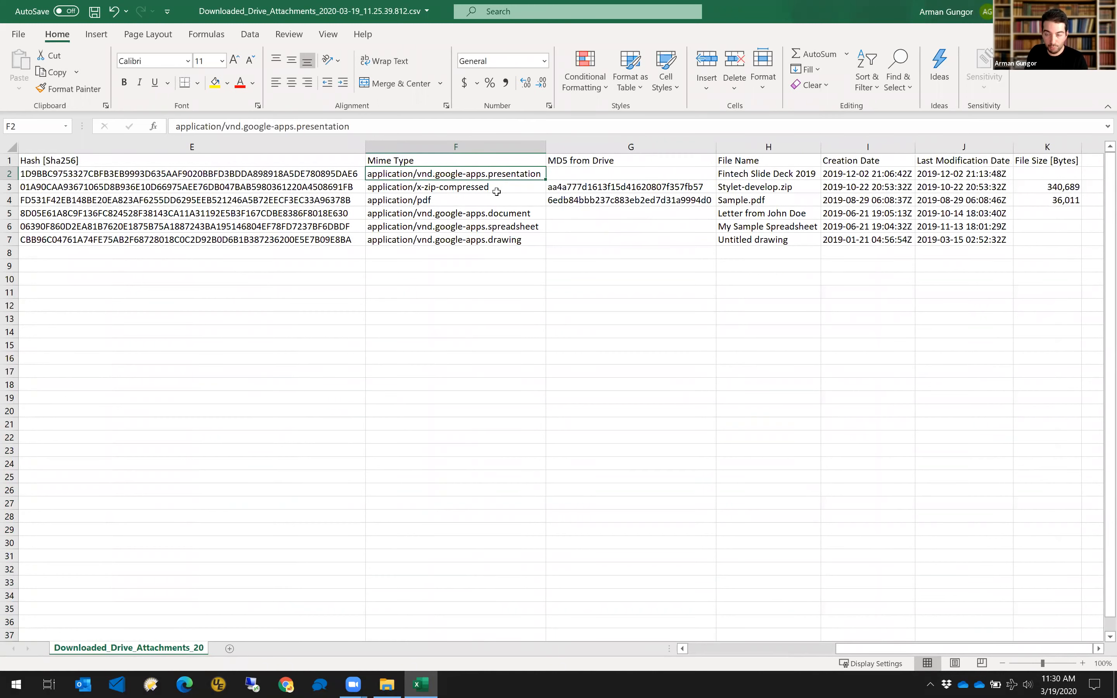
{"action": "key", "text": "Tab"}
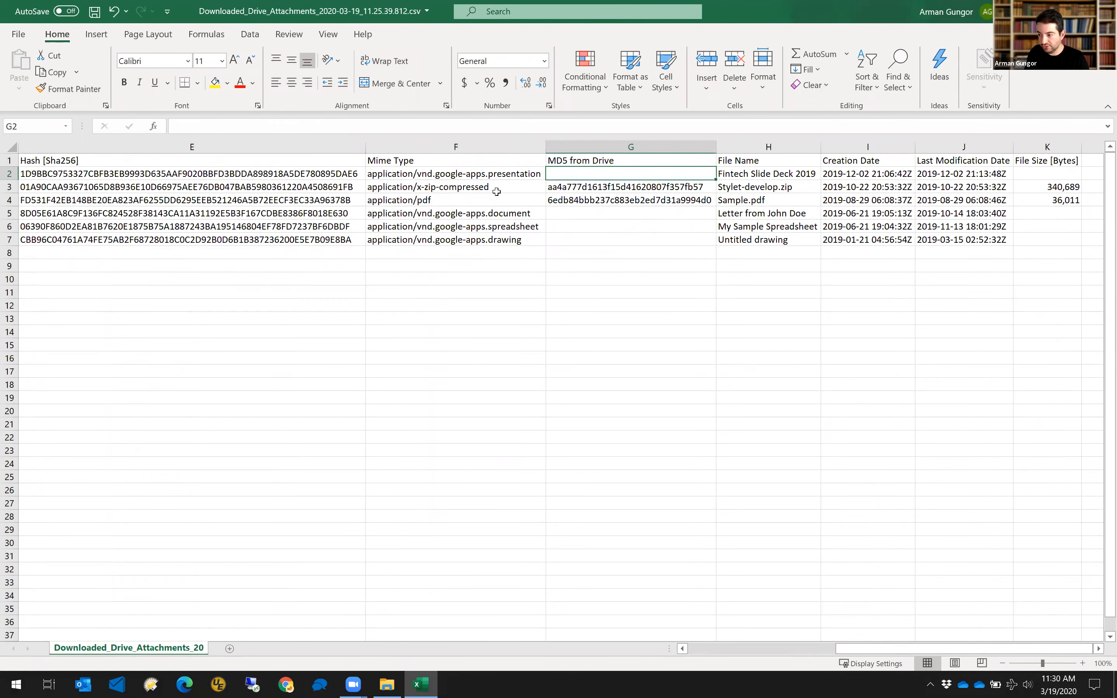
{"action": "key", "text": "Down"}
{"action": "key", "text": "shift+Down"}
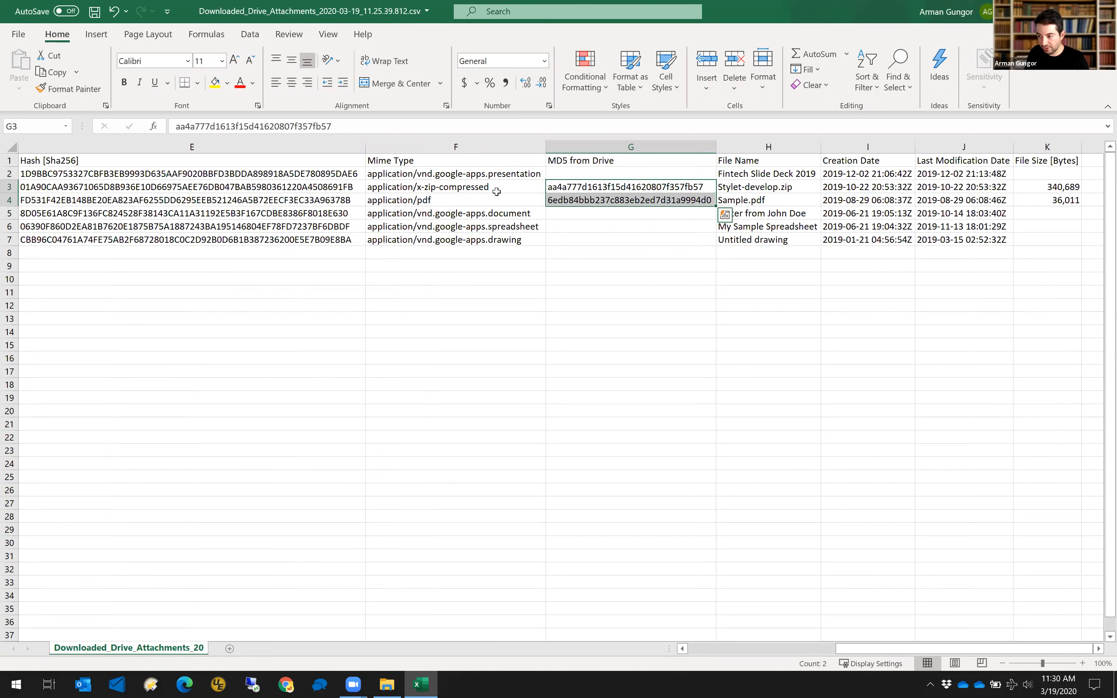
{"action": "key", "text": "Left"}
{"action": "key", "text": "shift+Down"}
{"action": "key", "text": "shift+Right"}
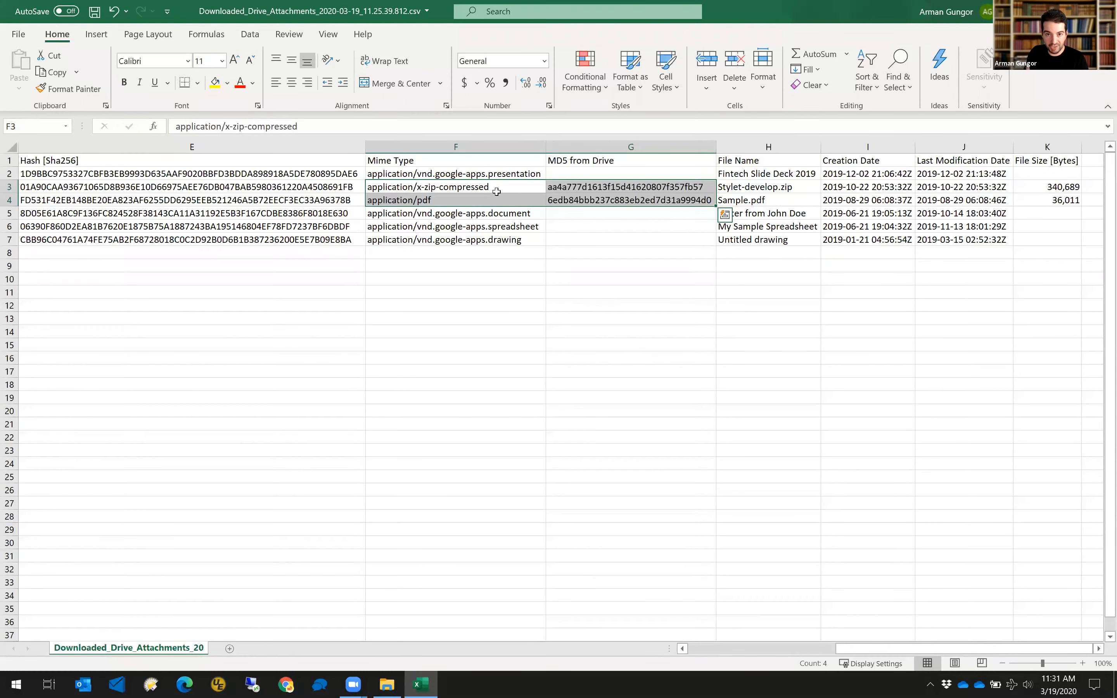
{"action": "key", "text": "Right"}
{"action": "key", "text": "Down"}
{"action": "key", "text": "Up"}
{"action": "key", "text": "Down"}
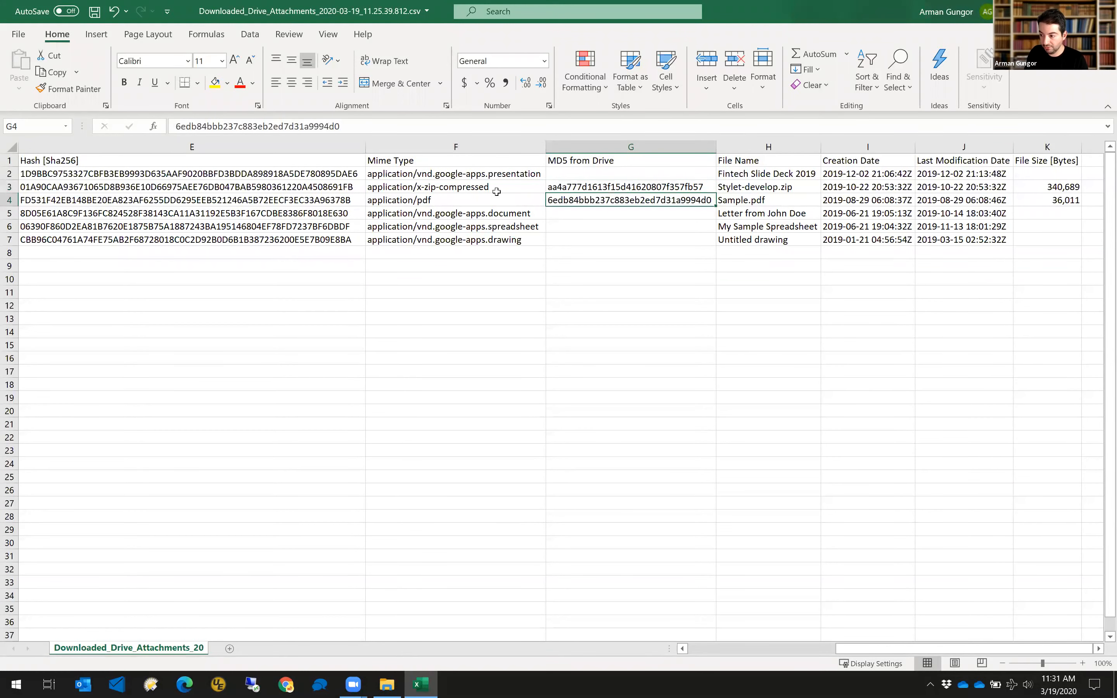
Check Sample.pdf and Stylet-develop.zip hashes, names, dates and sizes, then close the workbook.
{"action": "key", "text": "Left"}
{"action": "key", "text": "Left"}
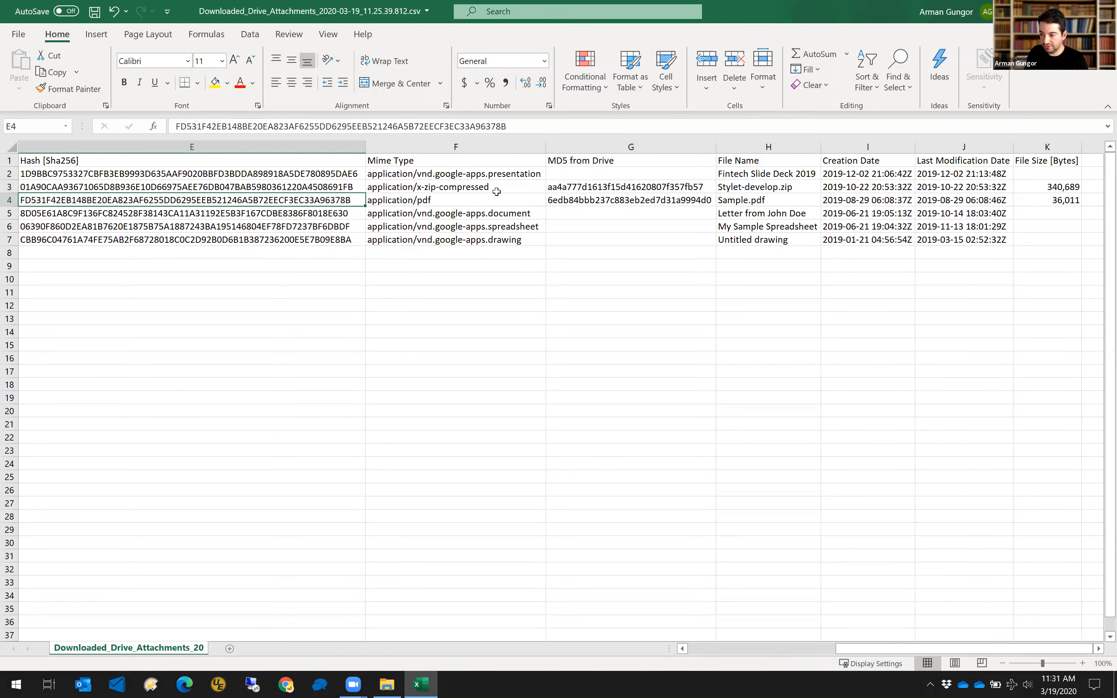
{"action": "key", "text": "Up"}
{"action": "key", "text": "Up"}
{"action": "key", "text": "Up"}
{"action": "key", "text": "Down"}
{"action": "key", "text": "Down"}
{"action": "key", "text": "Down"}
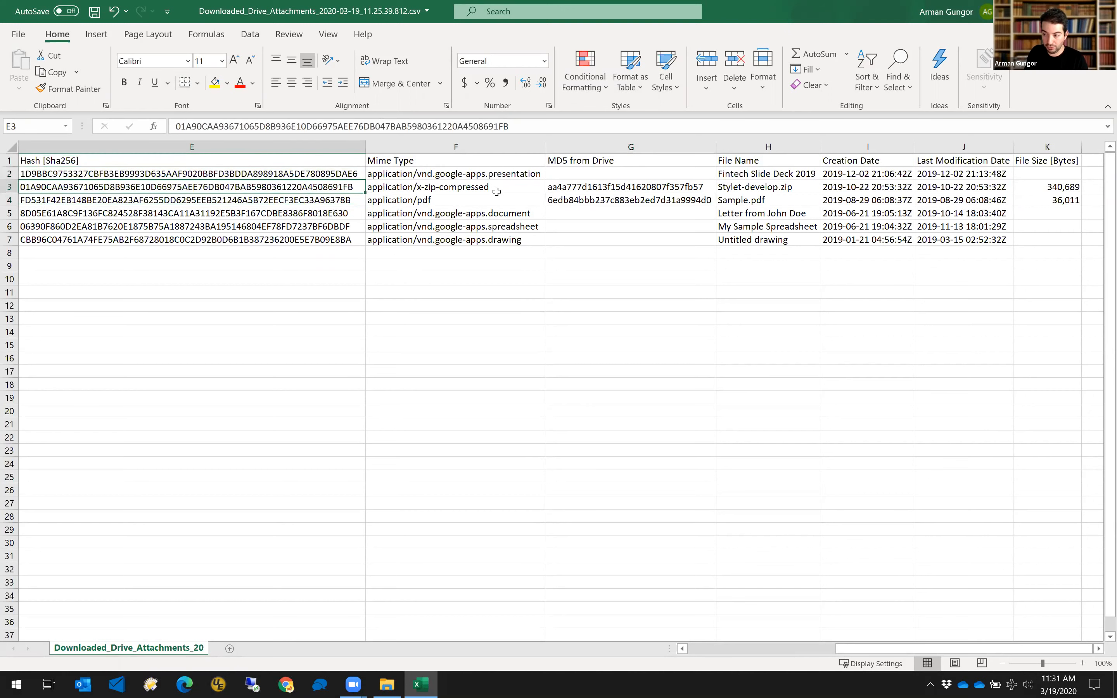
{"action": "key", "text": "Right"}
{"action": "key", "text": "Right"}
{"action": "key", "text": "Right"}
{"action": "key", "text": "Left"}
{"action": "key", "text": "Left"}
{"action": "key", "text": "Left"}
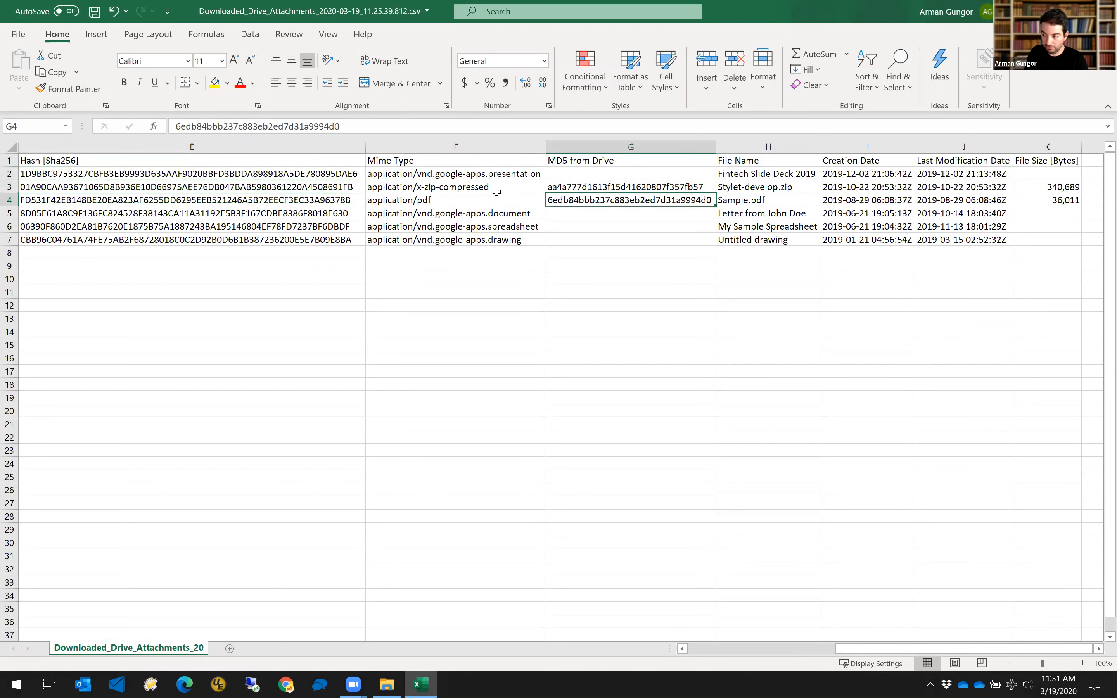
{"action": "key", "text": "Up"}
{"action": "key", "text": "Right"}
{"action": "key", "text": "Right"}
{"action": "key", "text": "Right"}
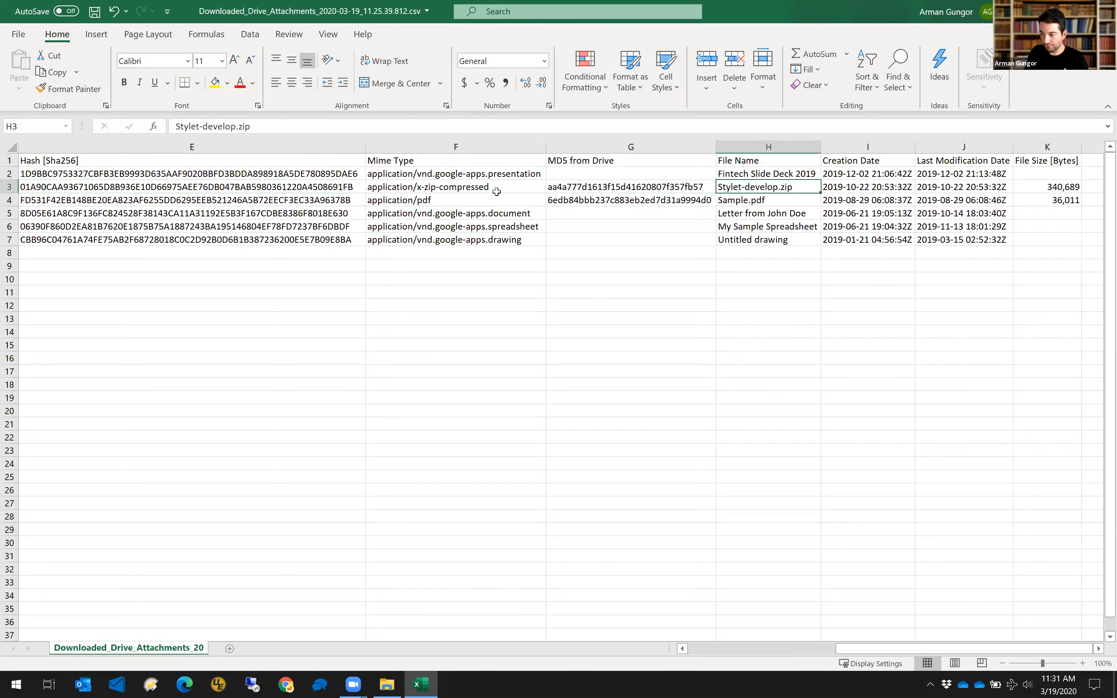
{"action": "key", "text": "Right"}
{"action": "key", "text": "Right"}
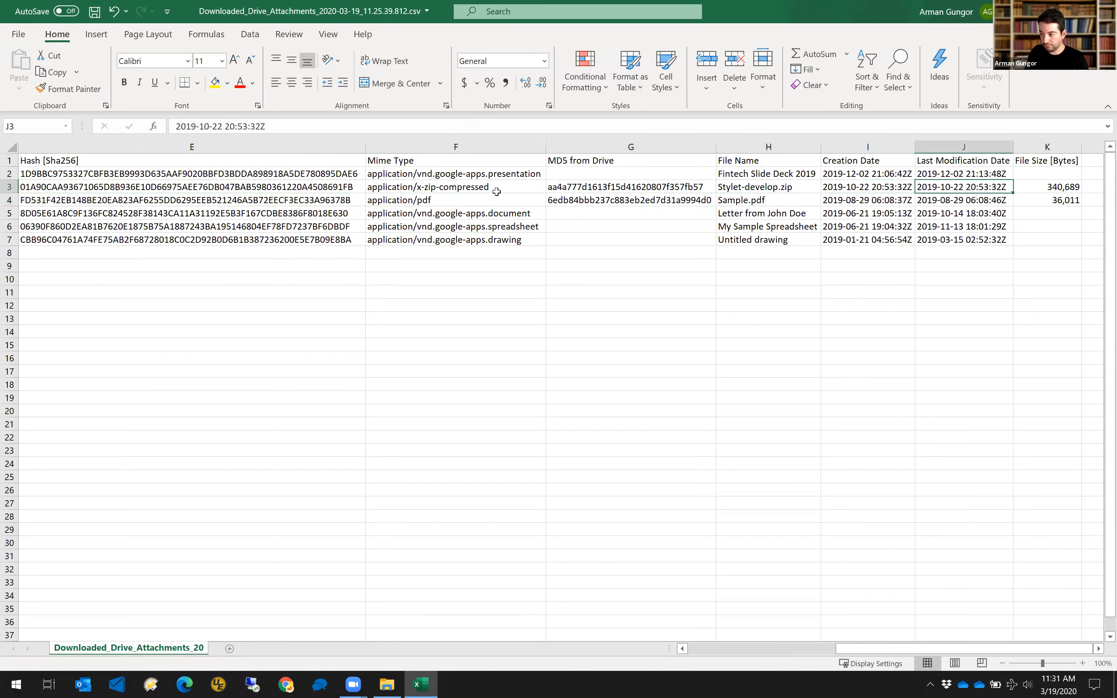
{"action": "key", "text": "Right"}
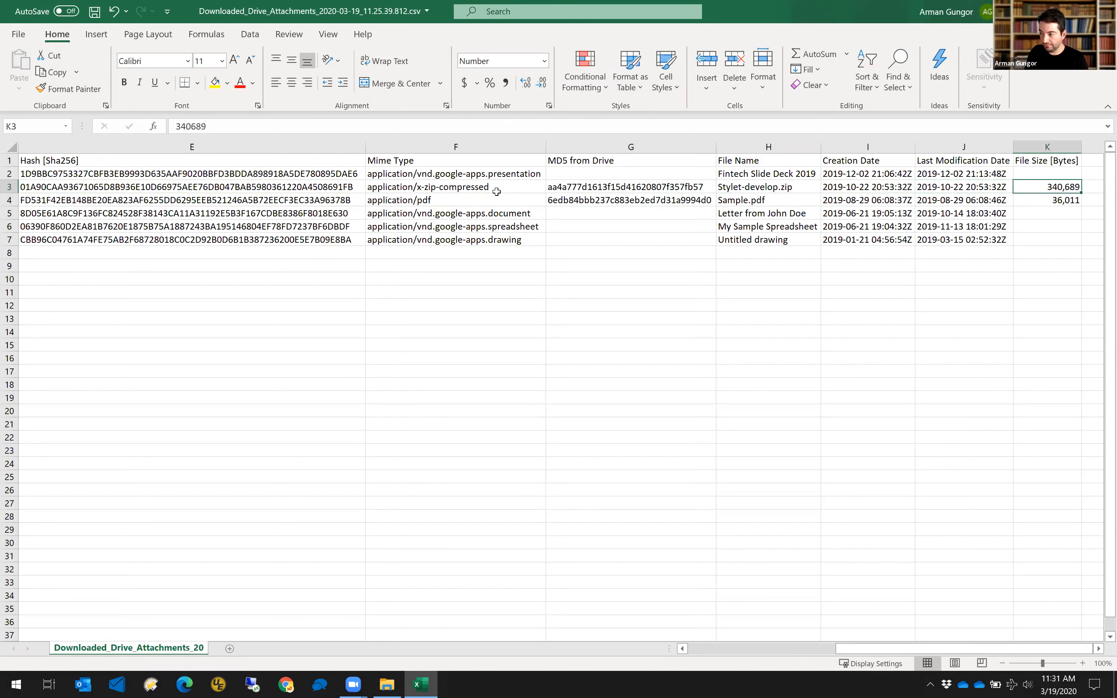
{"action": "key", "text": "shift+Down"}
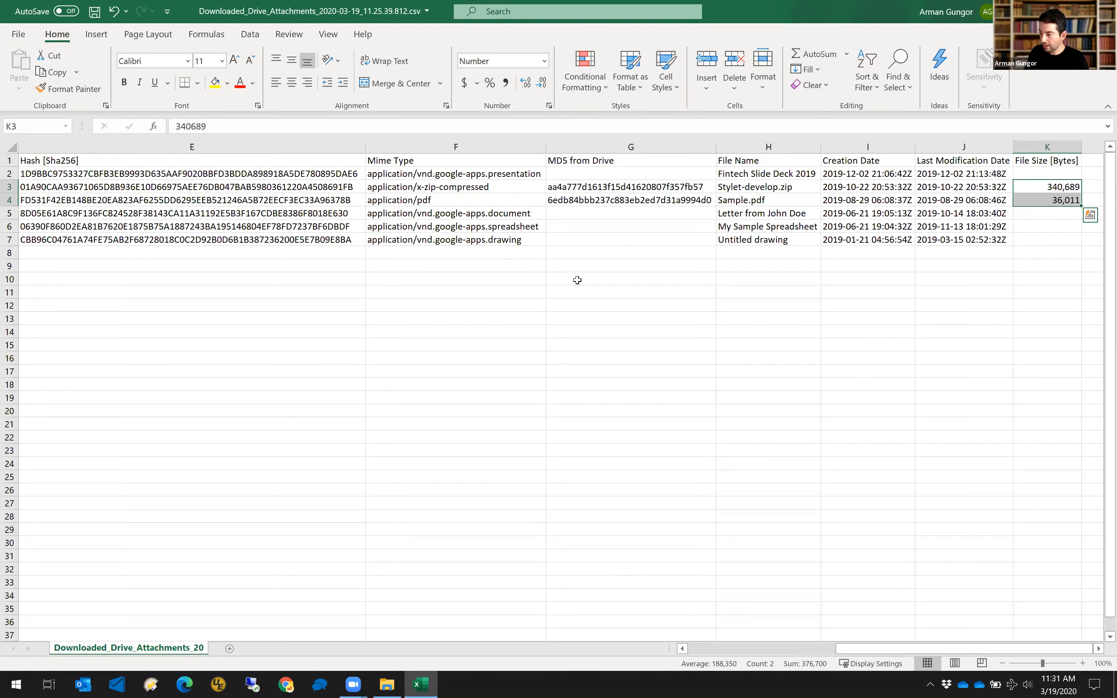
{"action": "key", "text": "Up"}
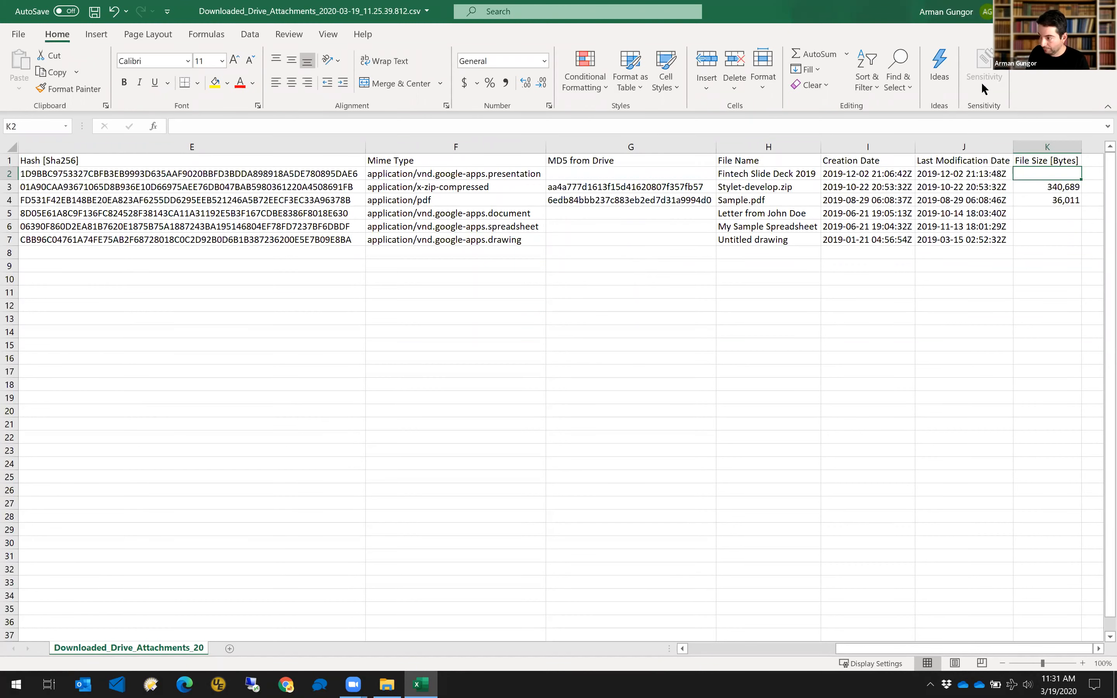
{"action": "key", "text": "ctrl+w"}
Discard changes to the attachments log and open the Downloaded_Drive_Attachment_Revisions CSV.
{"action": "left_click", "coordinate": [559, 363]}
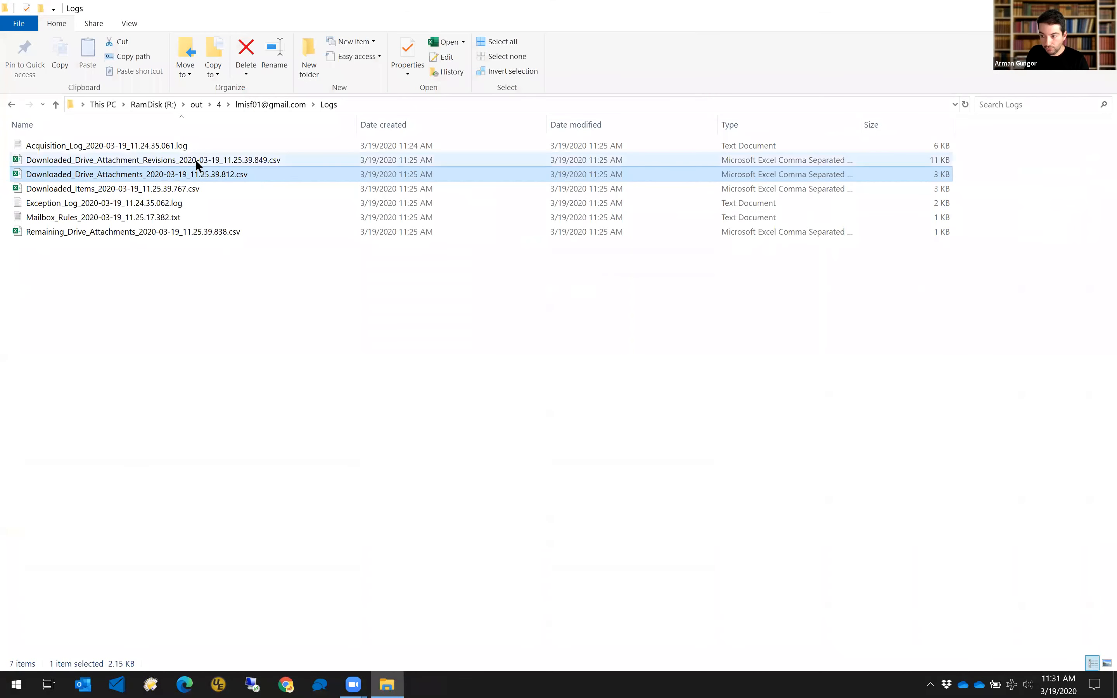
{"action": "left_click", "coordinate": [196, 160]}
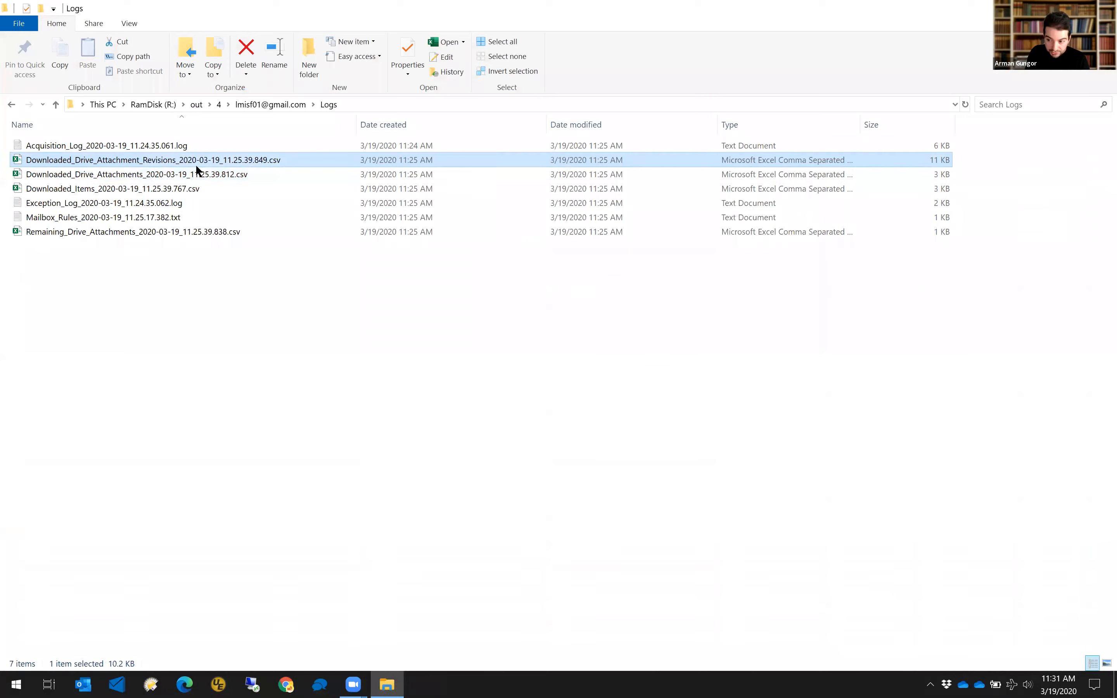
{"action": "double_click", "coordinate": [196, 162]}
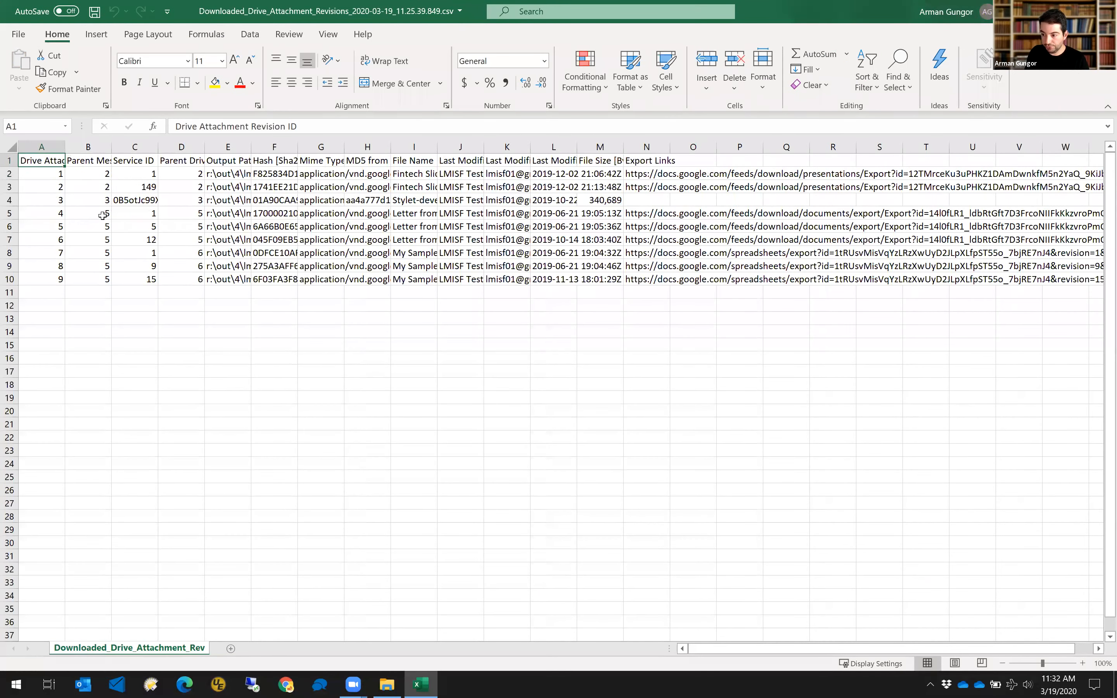
AutoFit all columns and review revision ID, Parent Message ID, Service ID, Parent Attachment ID and Output Path.
{"action": "key", "text": "ctrl+a"}
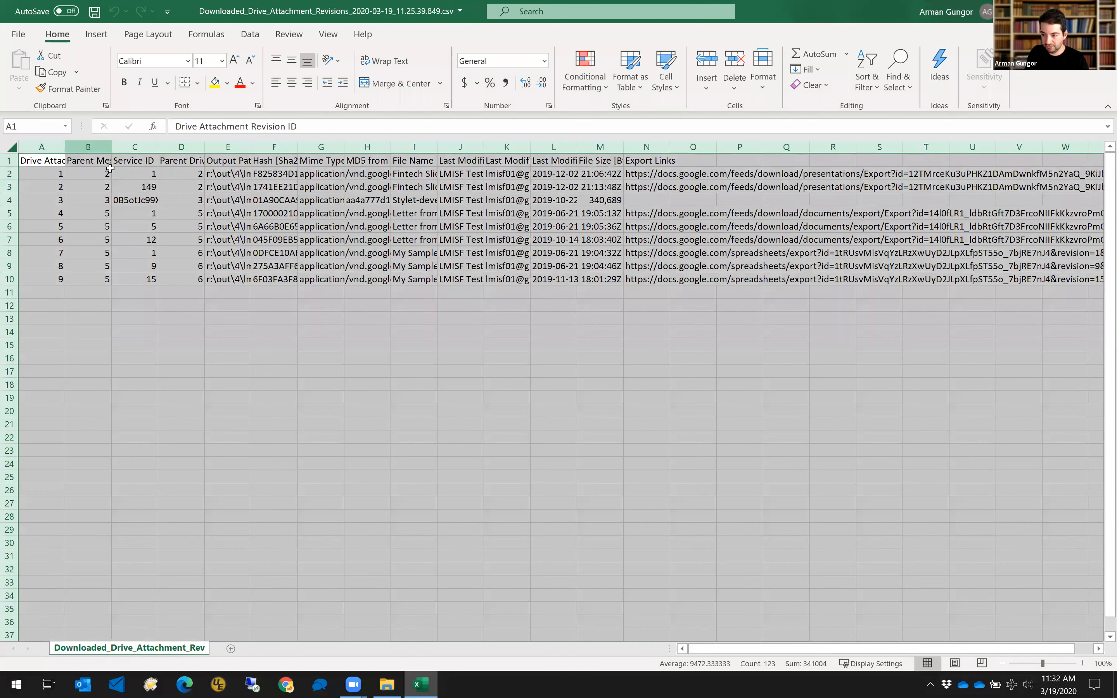
{"action": "double_click", "coordinate": [112, 147]}
{"action": "key", "text": "Down"}
{"action": "key", "text": "Down"}
{"action": "key", "text": "Down"}
{"action": "key", "text": "Down"}
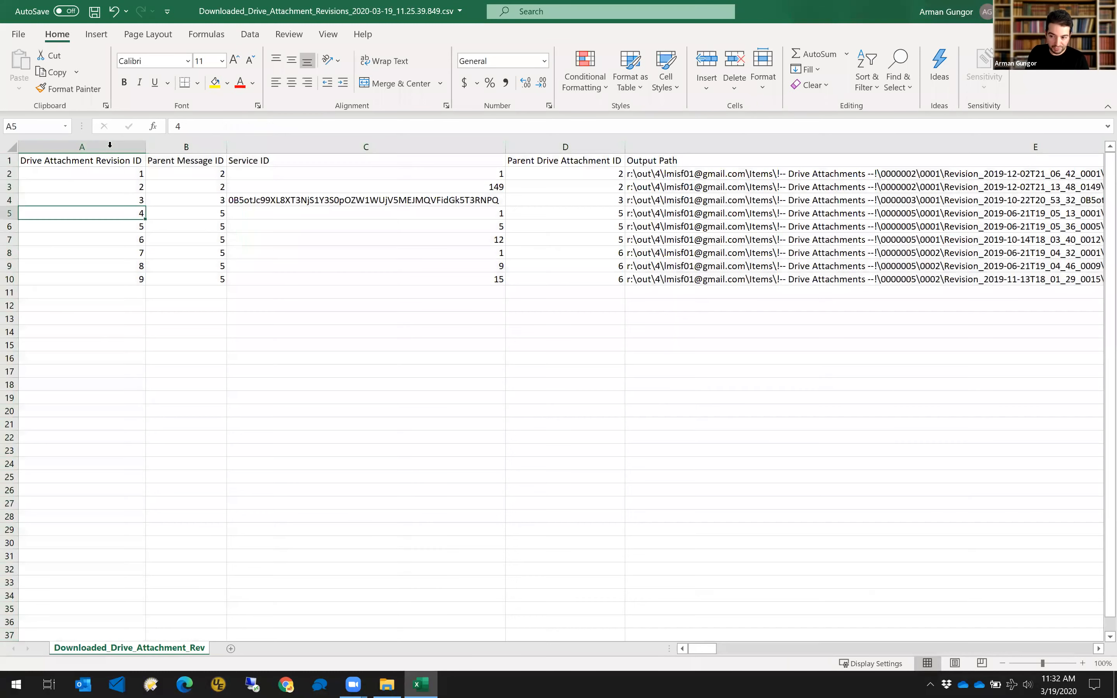
{"action": "left_click", "coordinate": [82, 147]}
{"action": "left_click", "coordinate": [168, 147]}
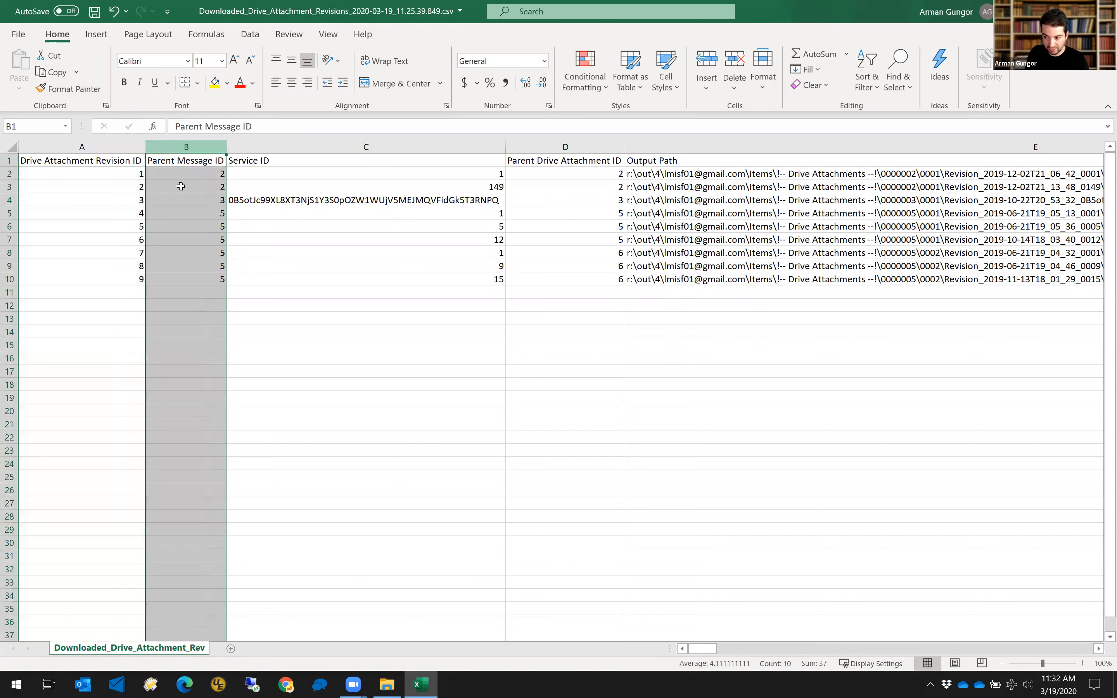
{"action": "left_click", "coordinate": [180, 184]}
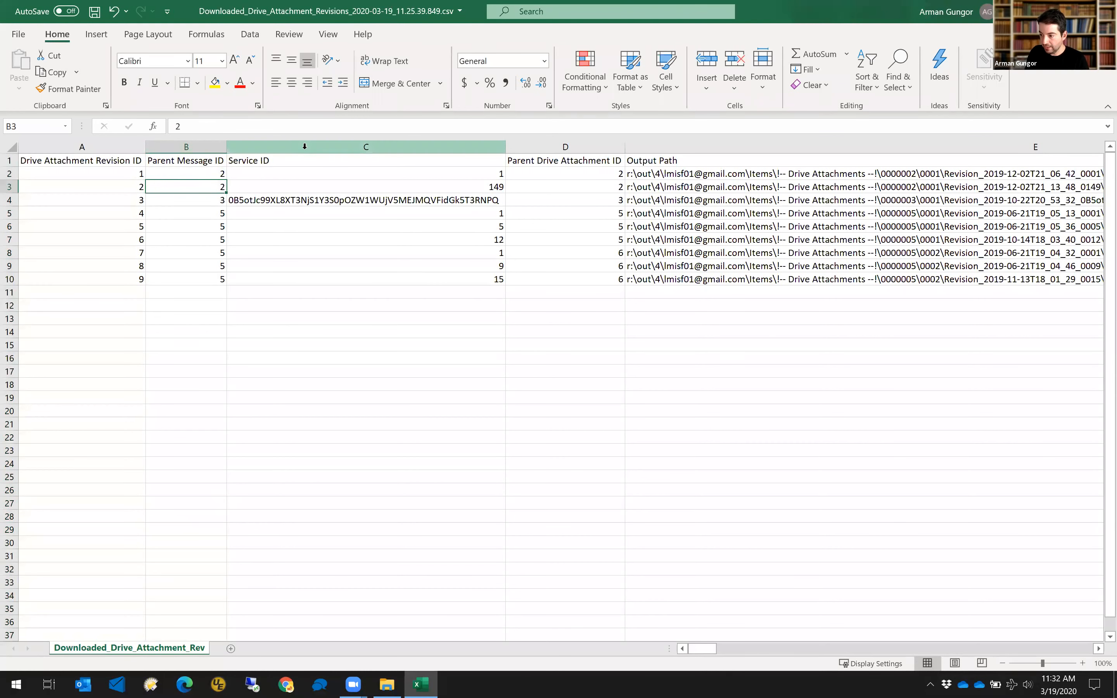
{"action": "left_click", "coordinate": [318, 148]}
{"action": "left_click", "coordinate": [572, 148]}
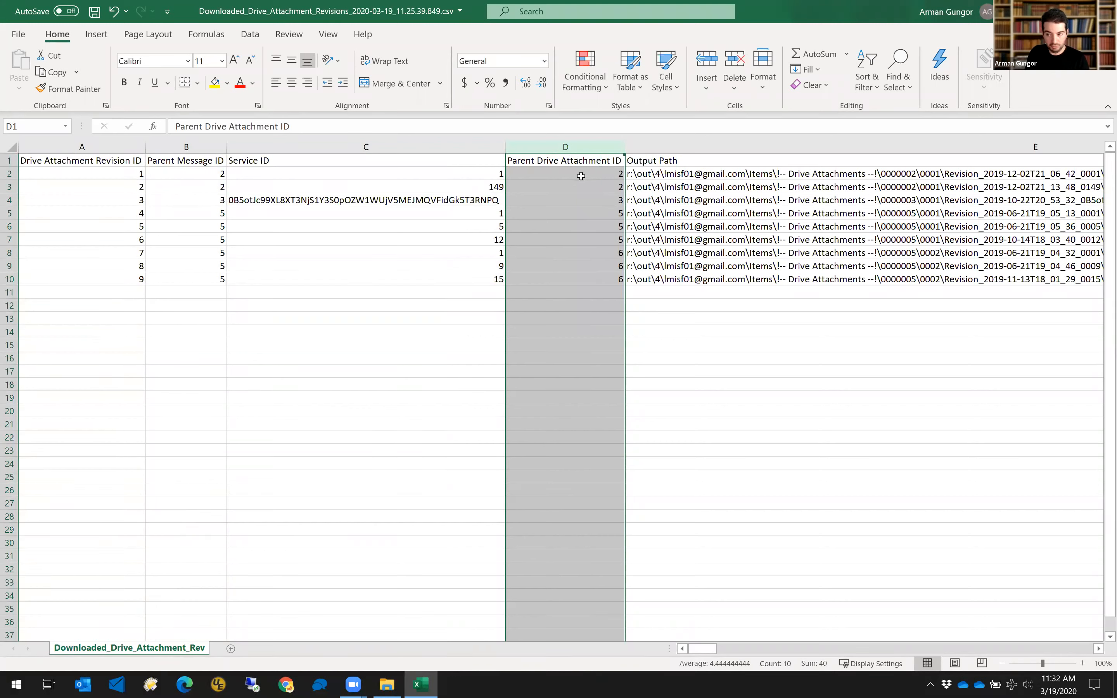
{"action": "left_click", "coordinate": [759, 148]}
{"action": "left_click_drag", "start_coordinate": [701, 649], "coordinate": [849, 649]}
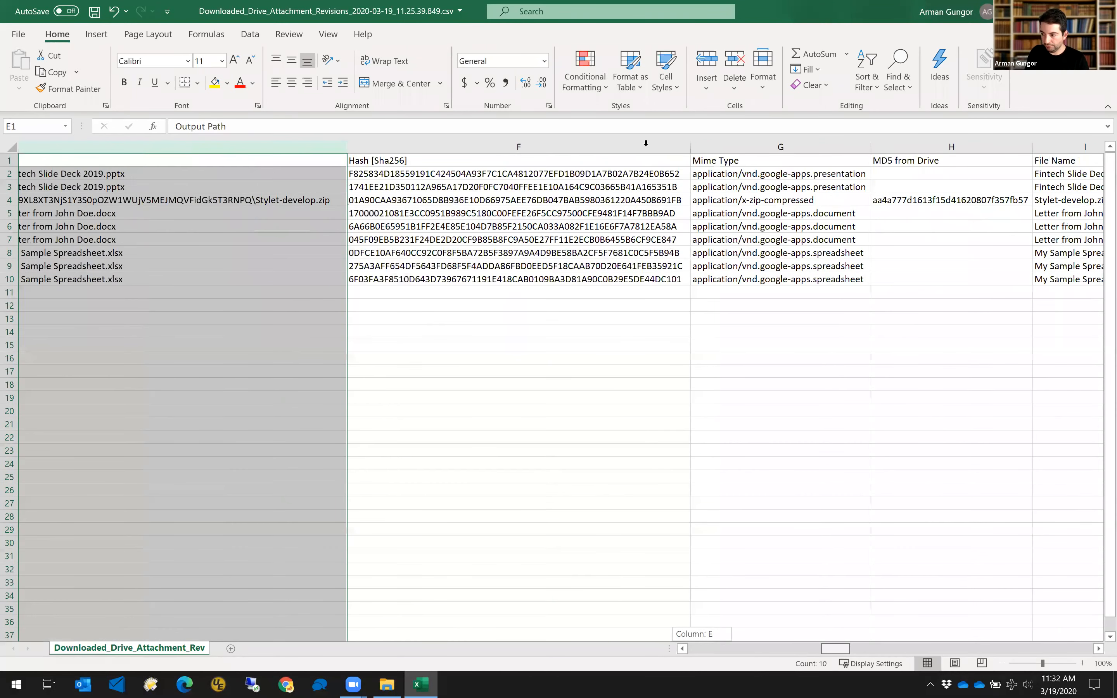
Scroll right to review the MD5 from Drive column and the first Last Modified By value.
{"action": "scroll", "coordinate": [646, 185], "scroll_direction": "right", "scroll_amount": 10}
{"action": "left_click", "coordinate": [623, 147]}
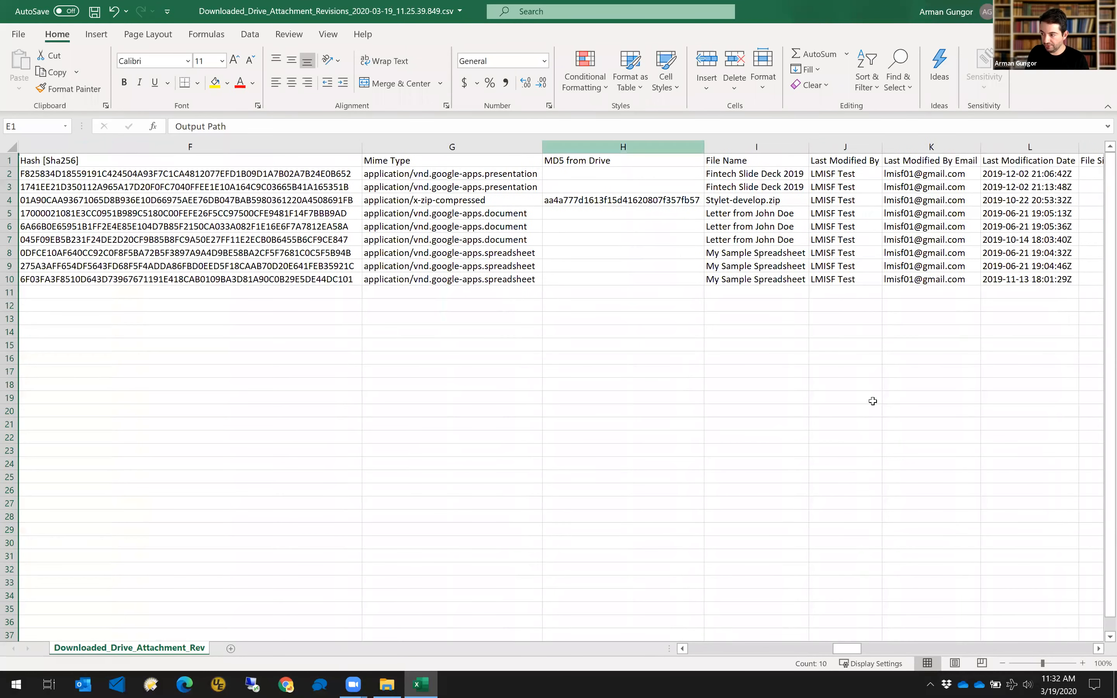
{"action": "left_click", "coordinate": [838, 173]}
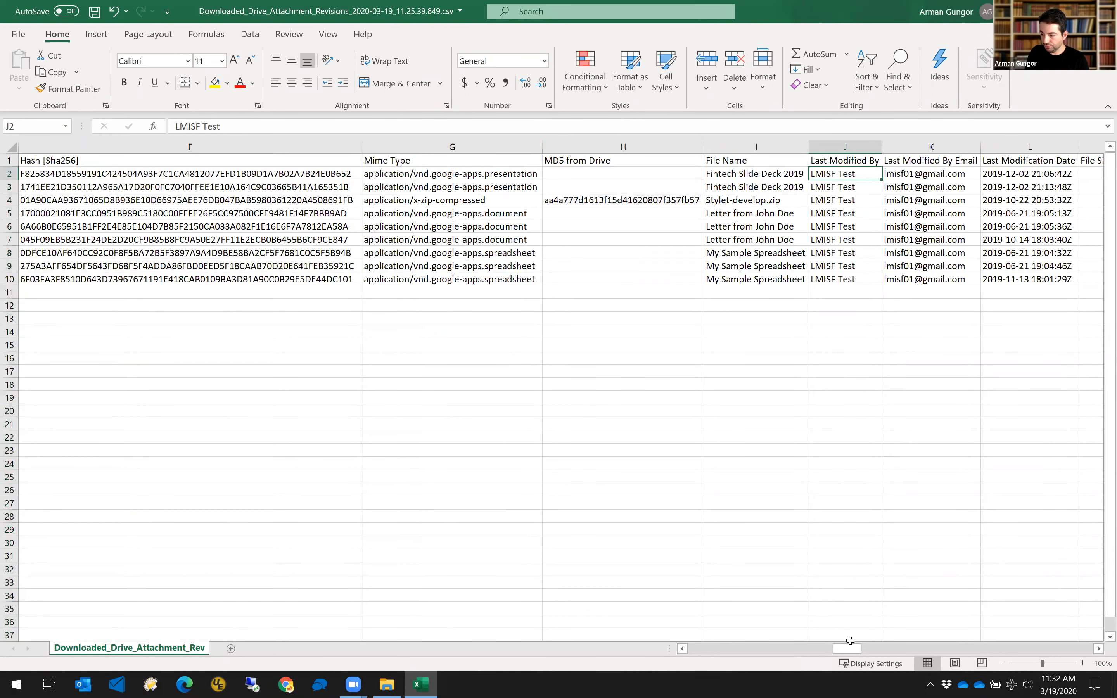
{"action": "left_click_drag", "start_coordinate": [849, 649], "coordinate": [878, 652]}
{"action": "scroll", "coordinate": [686, 270], "scroll_direction": "right", "scroll_amount": 3}
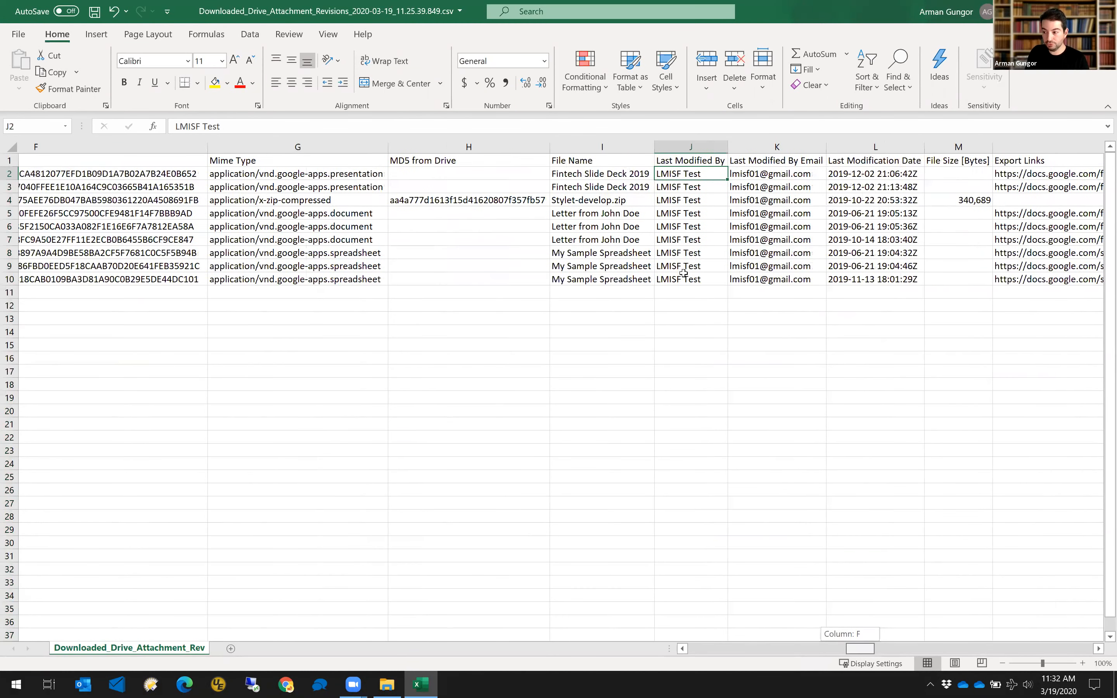
{"action": "scroll", "coordinate": [511, 146], "scroll_direction": "right", "scroll_amount": 4}
{"action": "scroll", "coordinate": [511, 146], "scroll_direction": "left", "scroll_amount": 2}
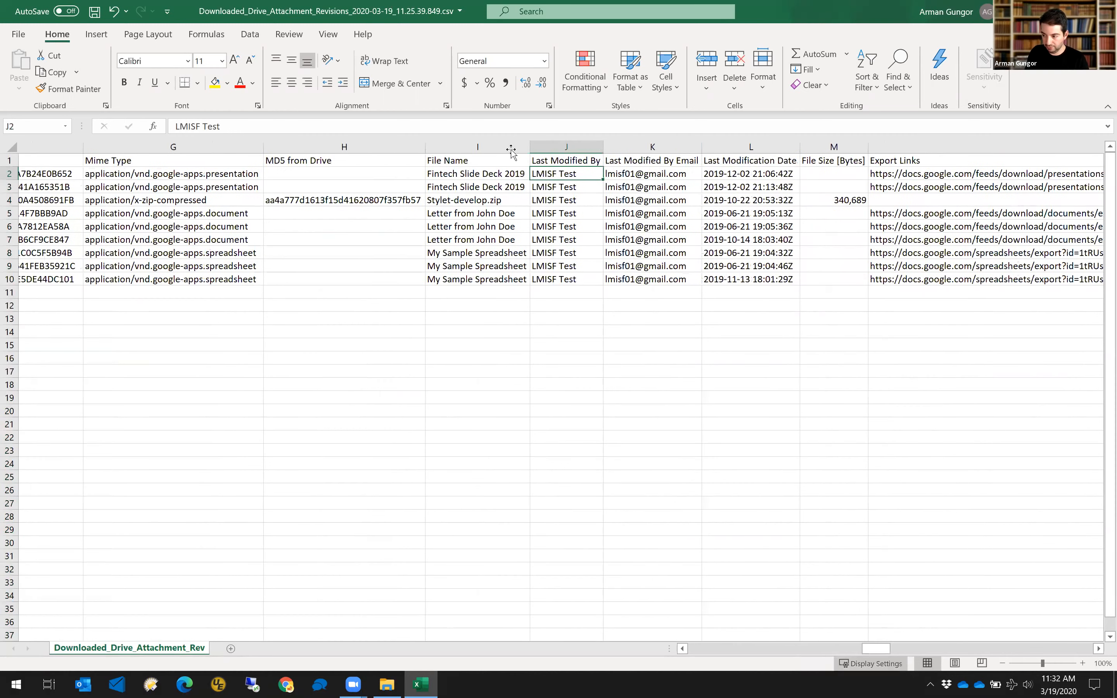
{"action": "scroll", "coordinate": [534, 146], "scroll_direction": "right", "scroll_amount": 3}
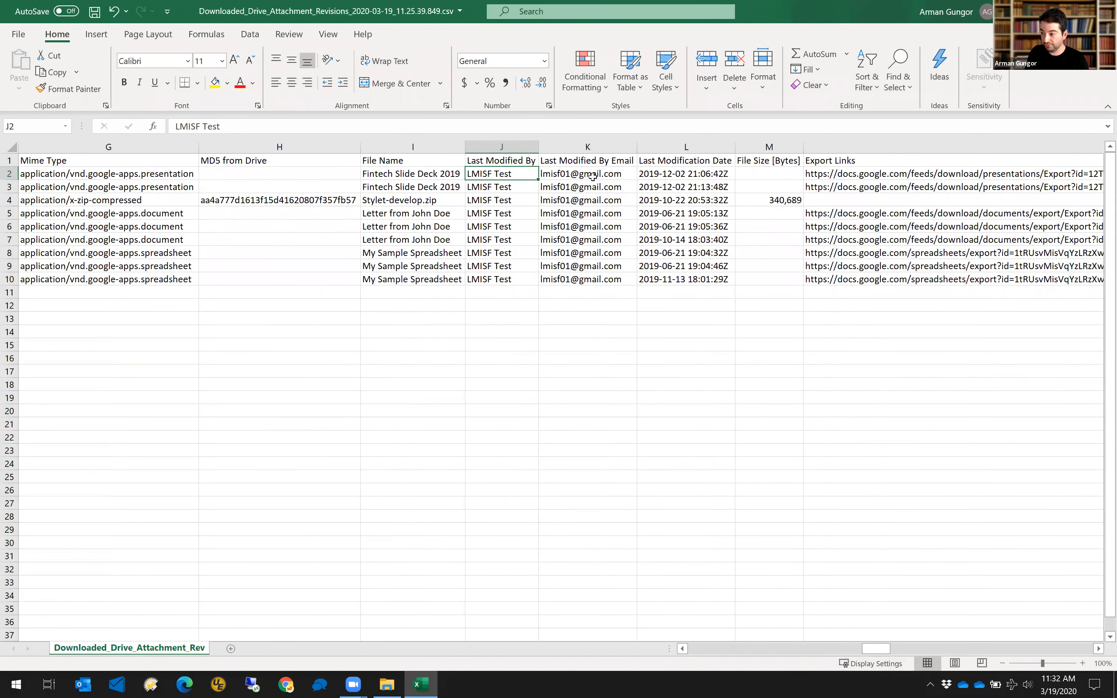
Review Last Modified By, modification date, file size and export link columns, then close without saving.
{"action": "left_click", "coordinate": [503, 147]}
{"action": "left_click", "coordinate": [588, 147]}
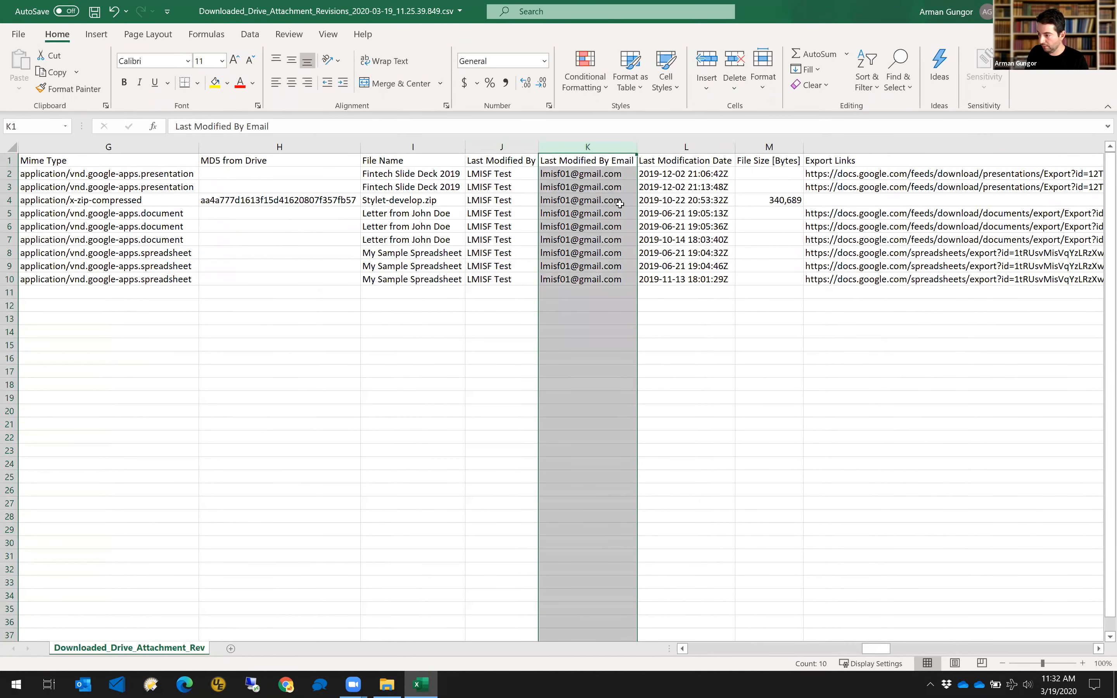
{"action": "left_click", "coordinate": [667, 146]}
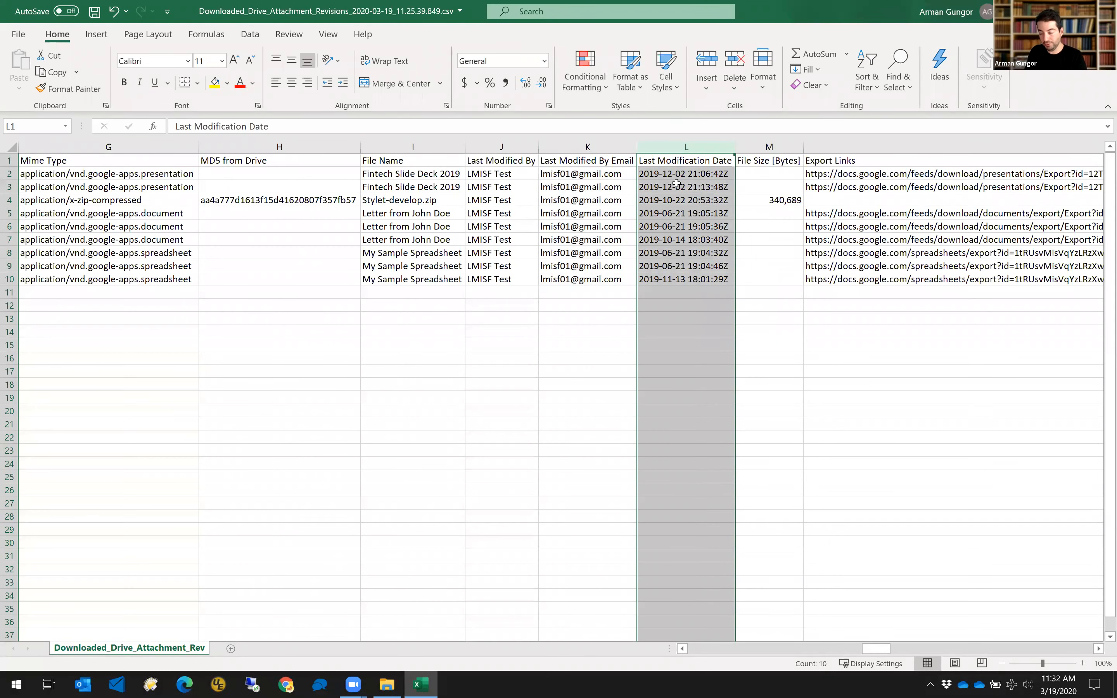
{"action": "left_click", "coordinate": [789, 148]}
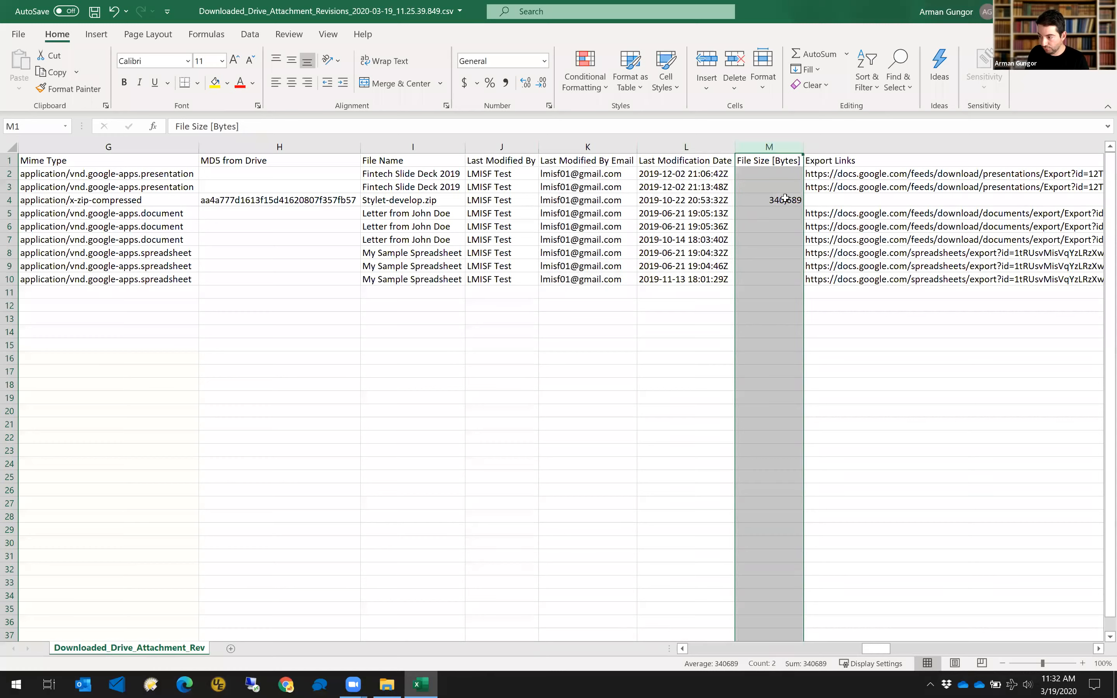
{"action": "left_click_drag", "start_coordinate": [890, 648], "coordinate": [970, 655]}
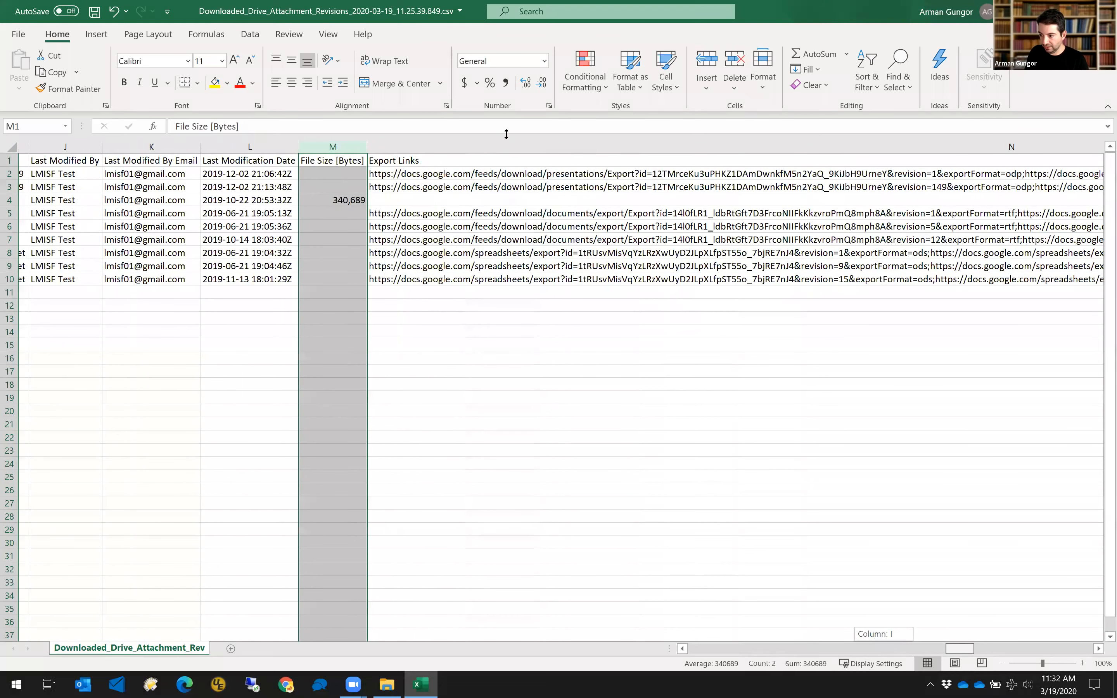
{"action": "left_click", "coordinate": [507, 174]}
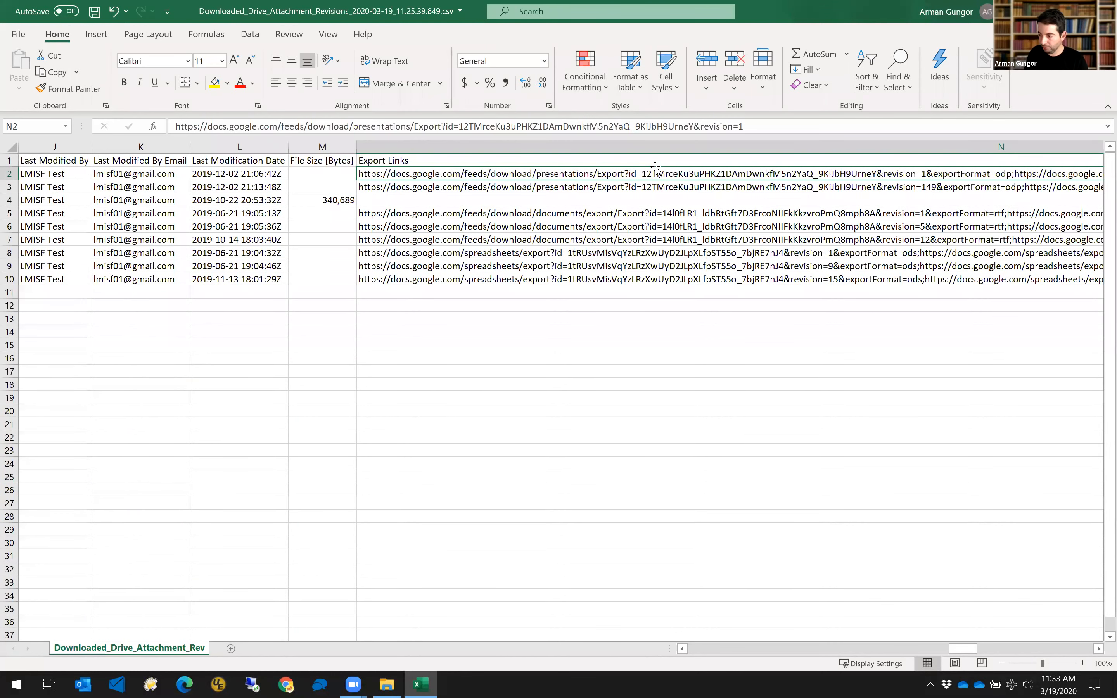
{"action": "scroll", "coordinate": [656, 166], "scroll_direction": "right", "scroll_amount": 6}
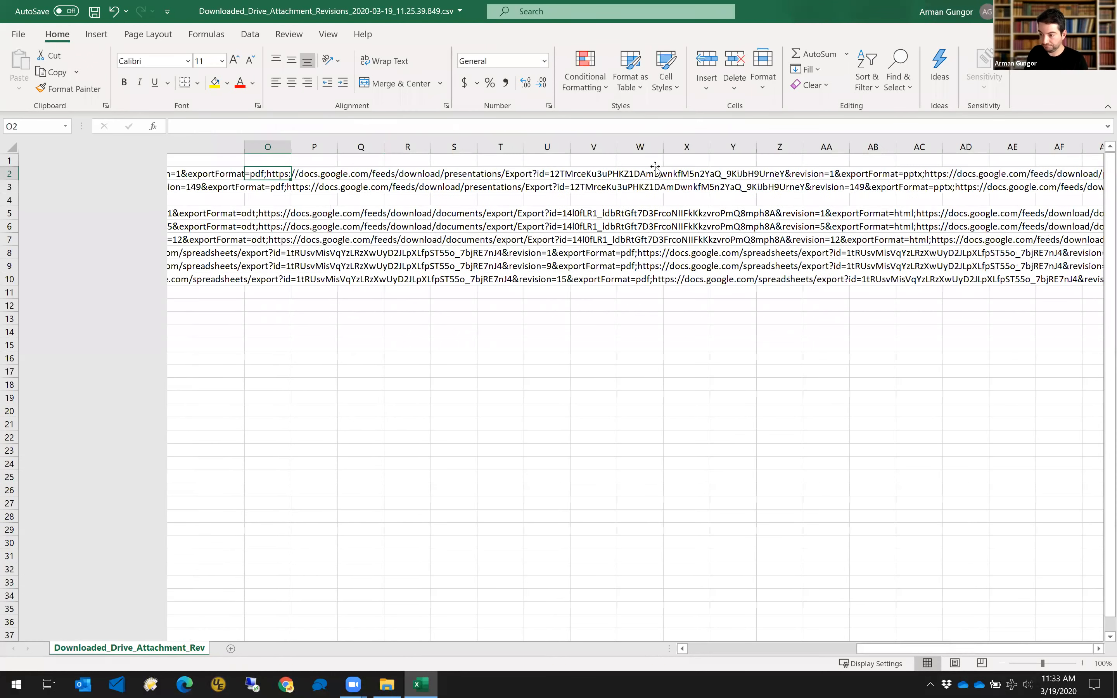
{"action": "scroll", "coordinate": [558, 369], "scroll_direction": "left", "scroll_amount": 6}
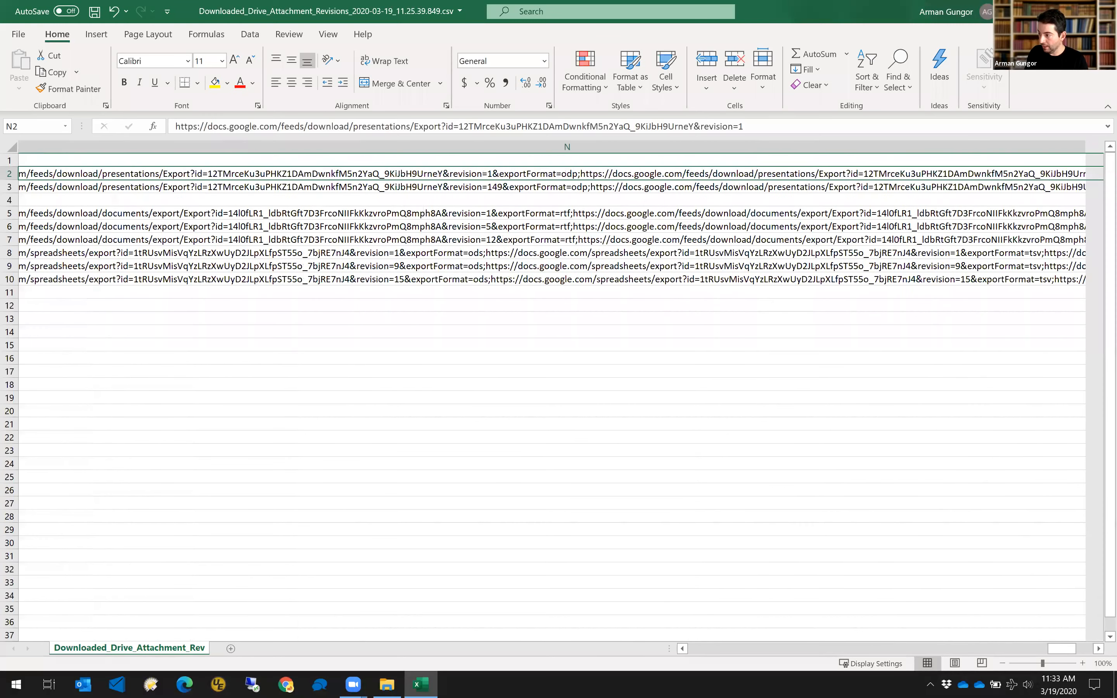
{"action": "key", "text": "ctrl+w"}
{"action": "left_click", "coordinate": [563, 362]}
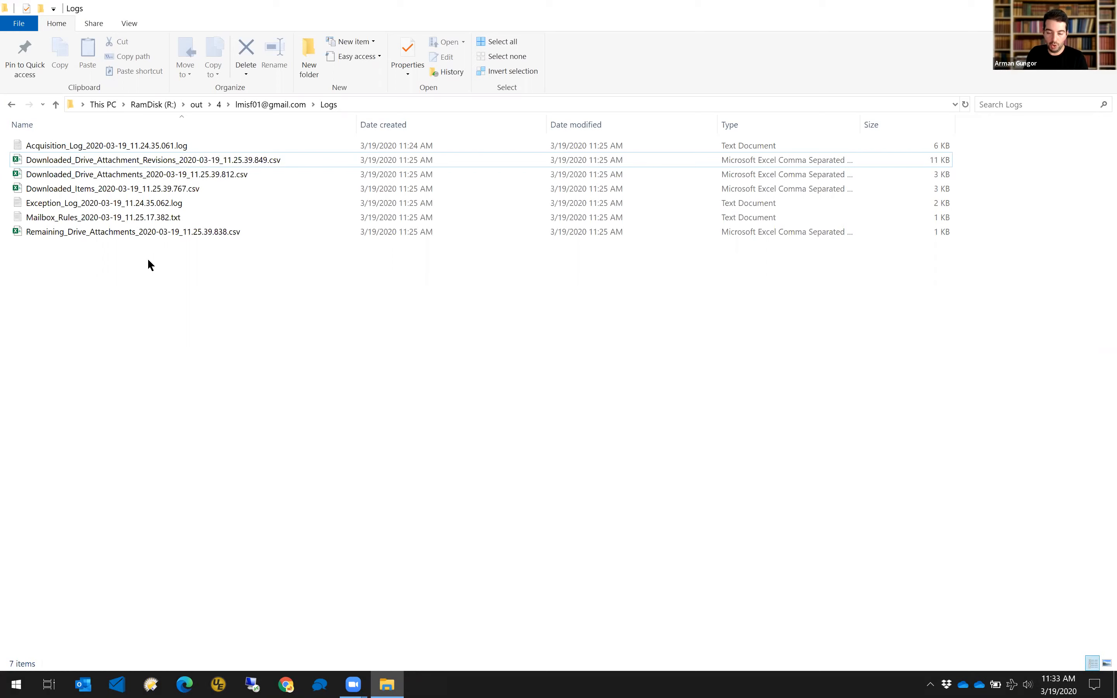
Navigate from the output folder through Items and MSG into INBOX, selecting 0000003.msg.
{"action": "key", "text": "BackSpace"}
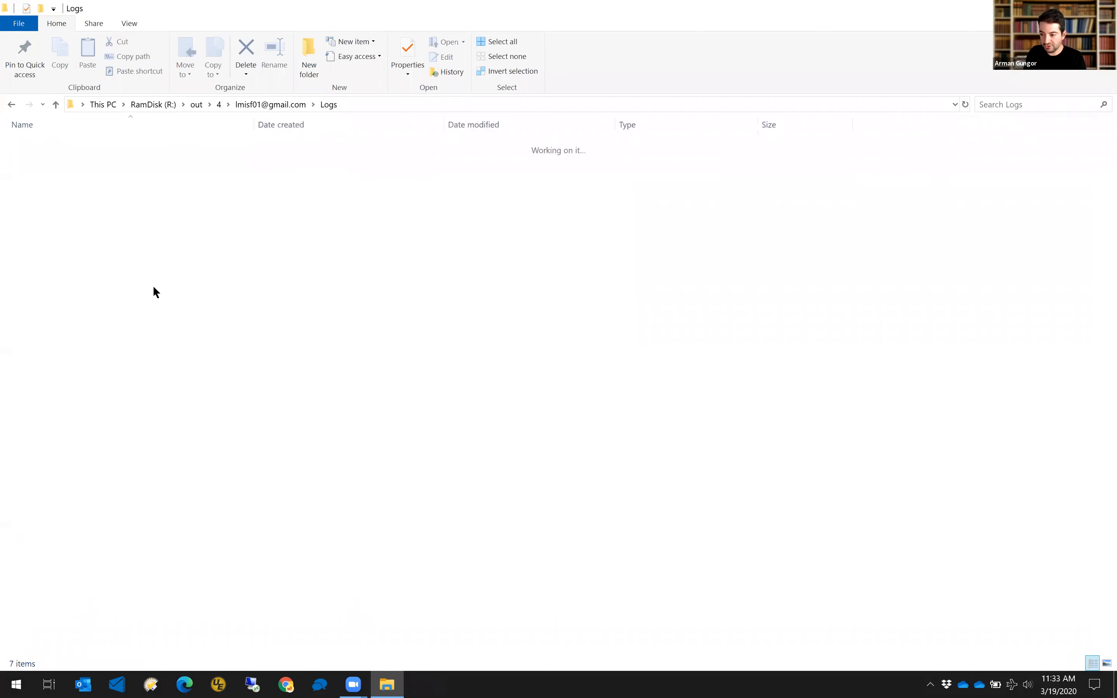
{"action": "double_click", "coordinate": [45, 146]}
{"action": "left_click", "coordinate": [52, 144]}
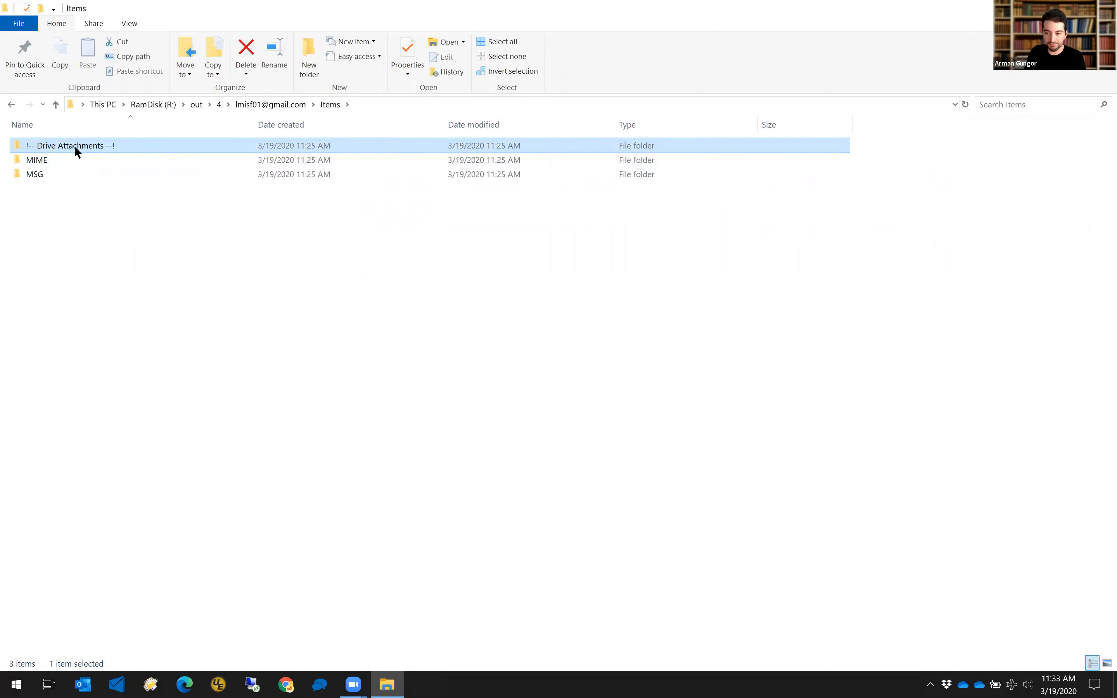
{"action": "left_click", "coordinate": [38, 175]}
{"action": "double_click", "coordinate": [39, 175]}
{"action": "double_click", "coordinate": [42, 148]}
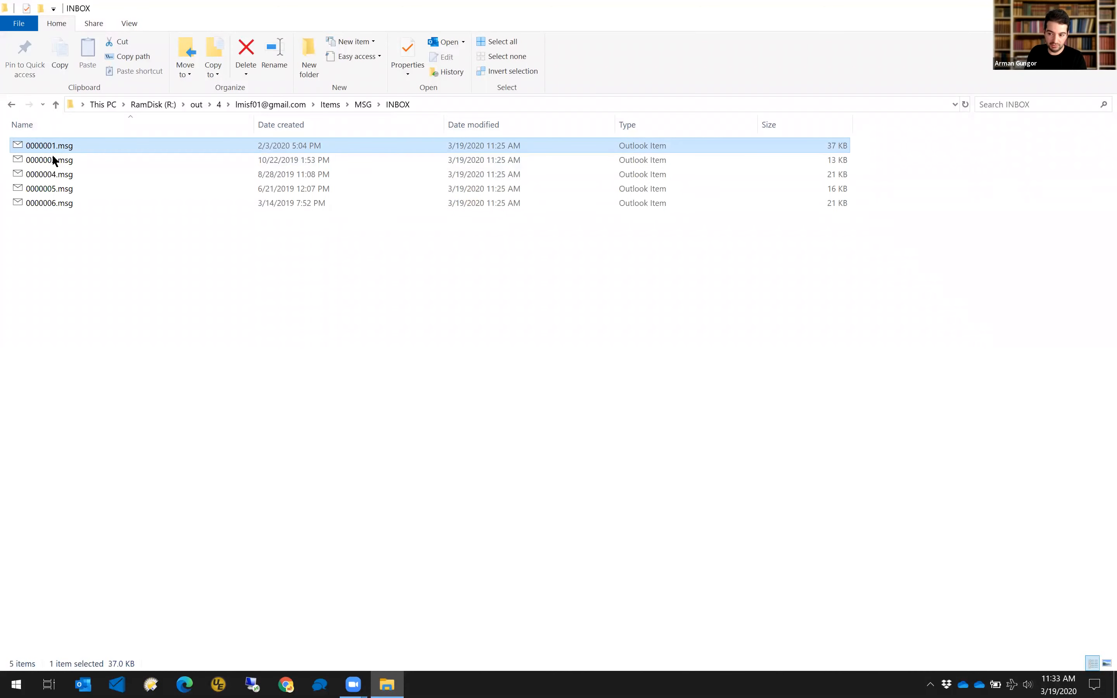
{"action": "left_click", "coordinate": [52, 159]}
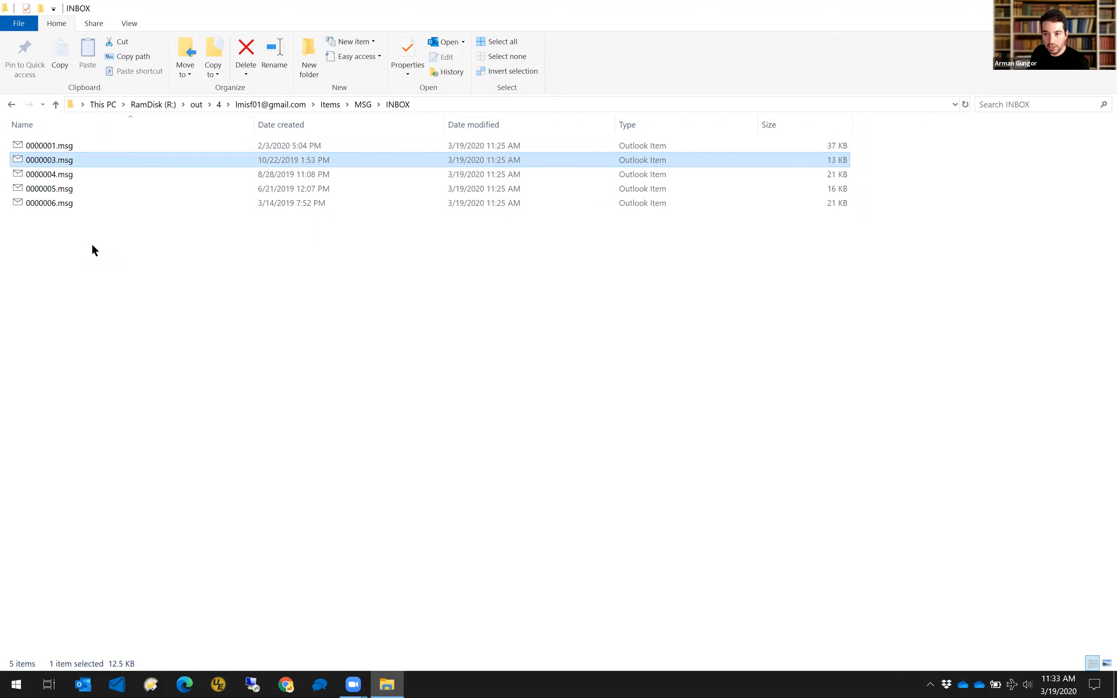
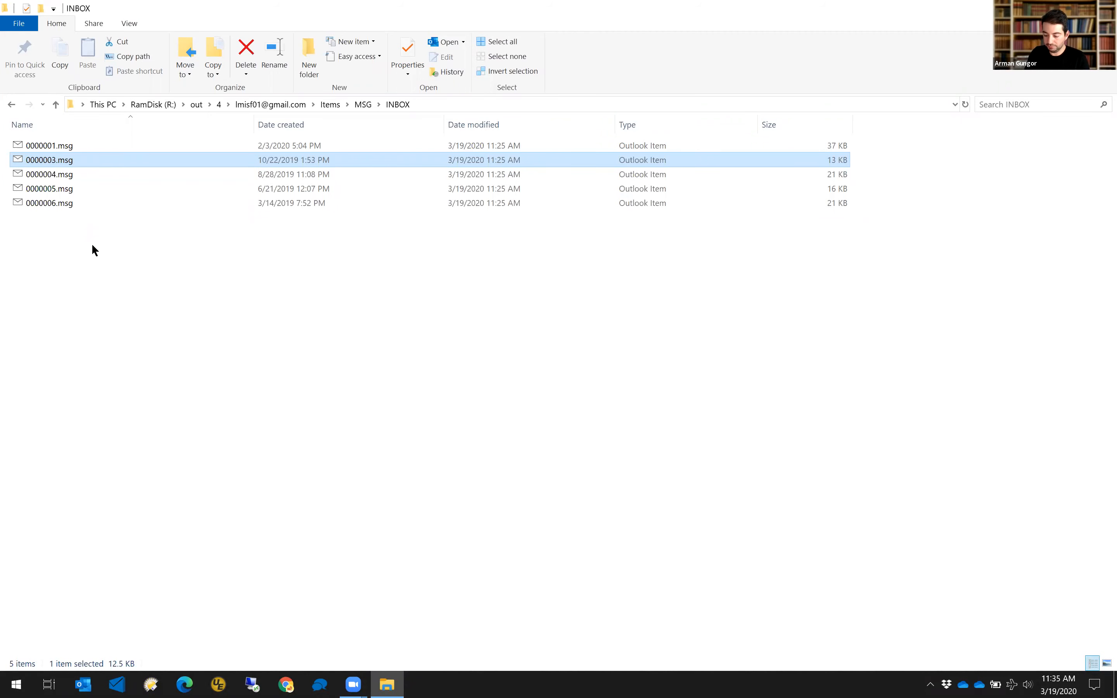
Open 0000002.zip from Drive Attachments > !Packaged_MIME in WinRAR.
{"action": "key", "text": "BackSpace"}
{"action": "key", "text": "BackSpace"}
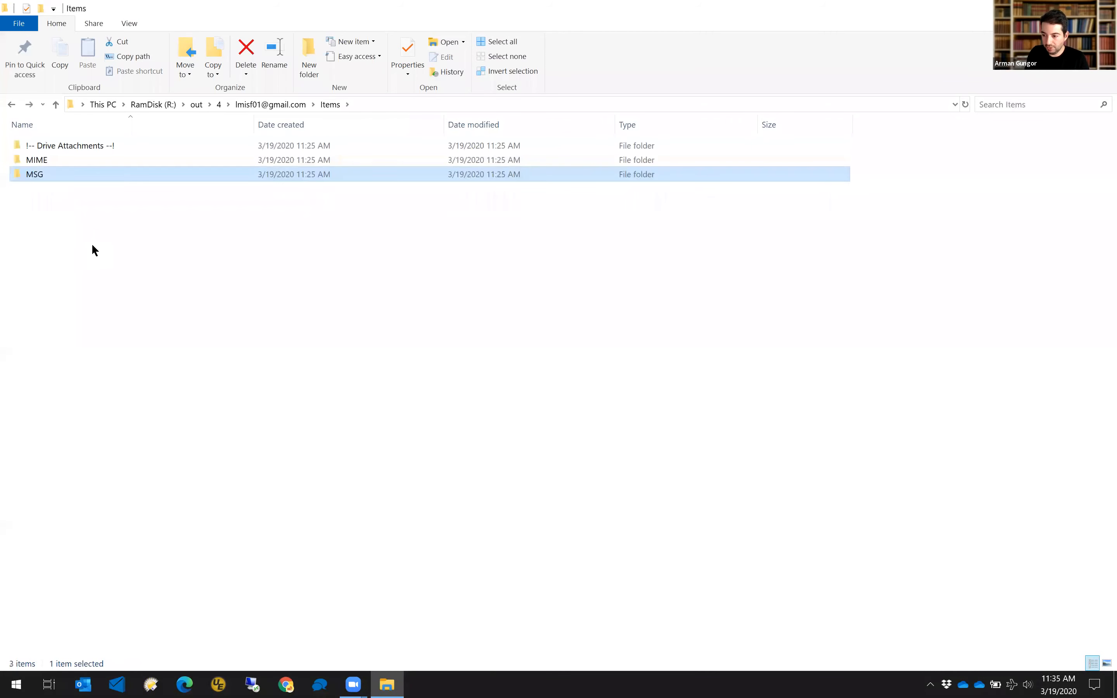
{"action": "double_click", "coordinate": [82, 146]}
{"action": "double_click", "coordinate": [58, 143]}
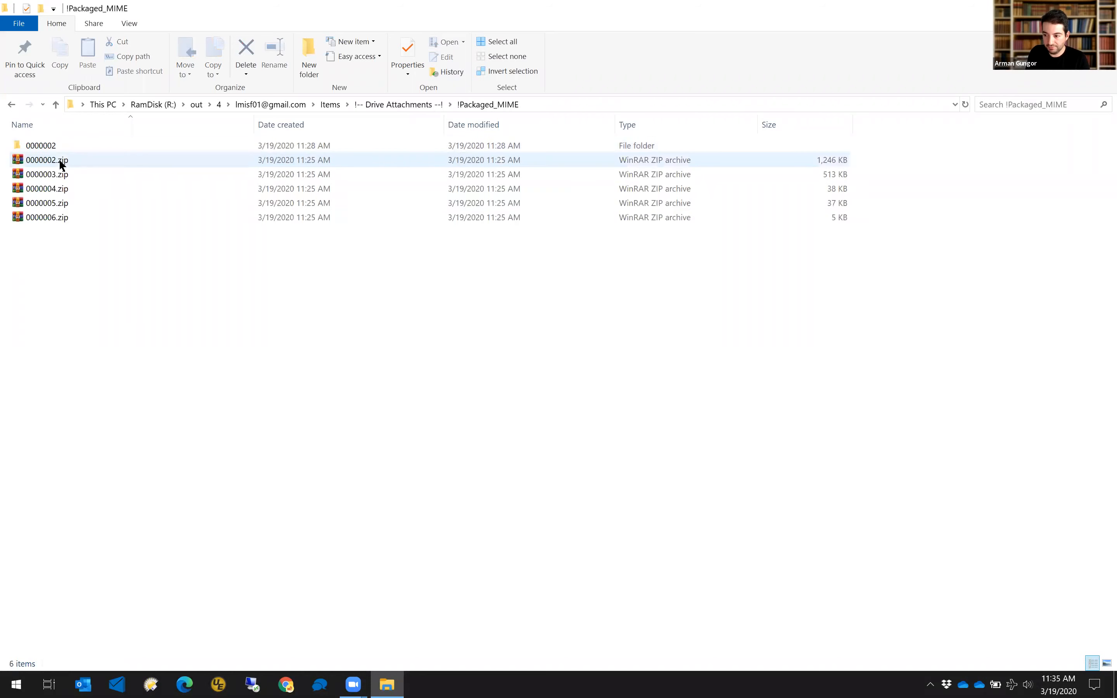
{"action": "right_click", "coordinate": [52, 162]}
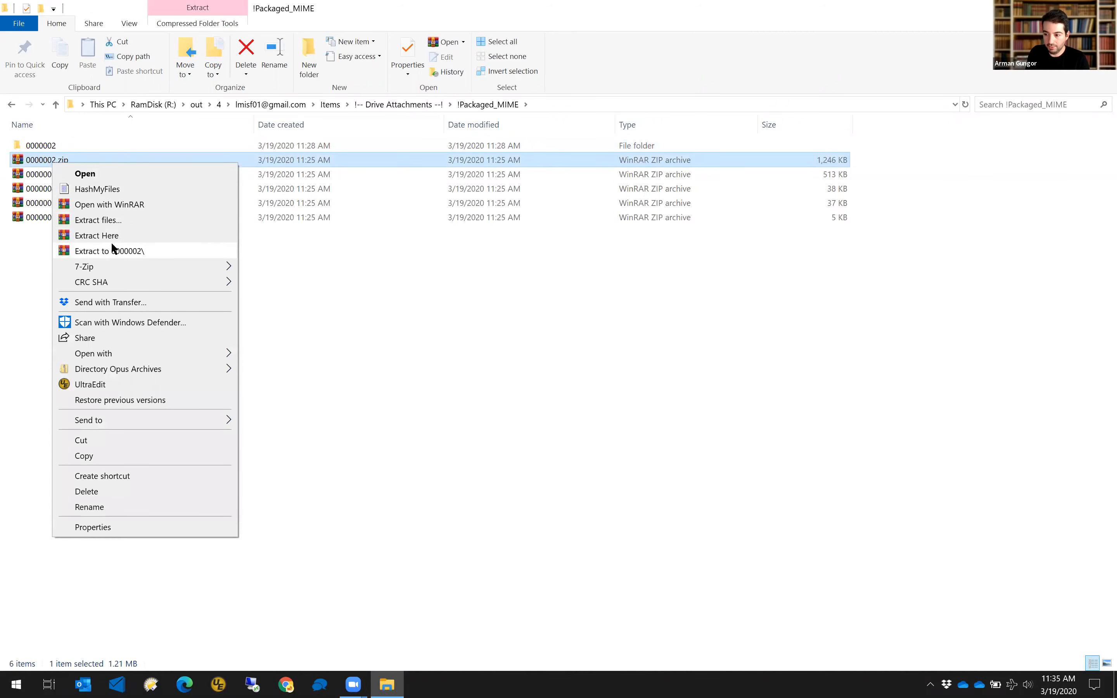
{"action": "left_click", "coordinate": [116, 203]}
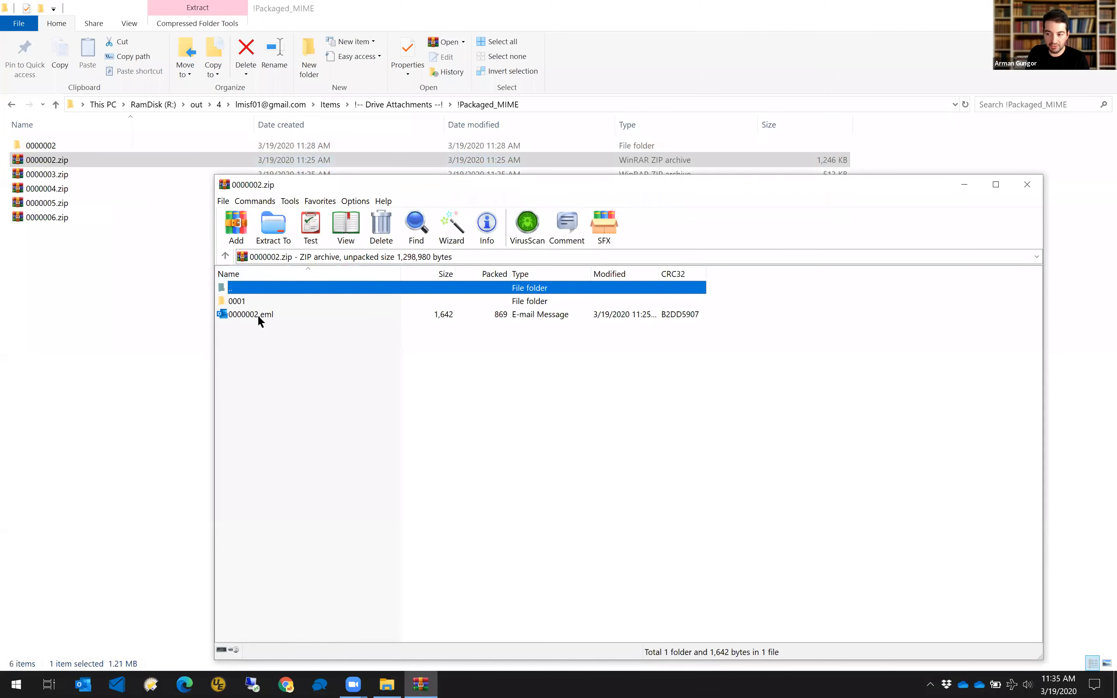
Select 0000002.eml inside the archive, then close WinRAR and clear the selection in Explorer.
{"action": "left_click", "coordinate": [258, 315]}
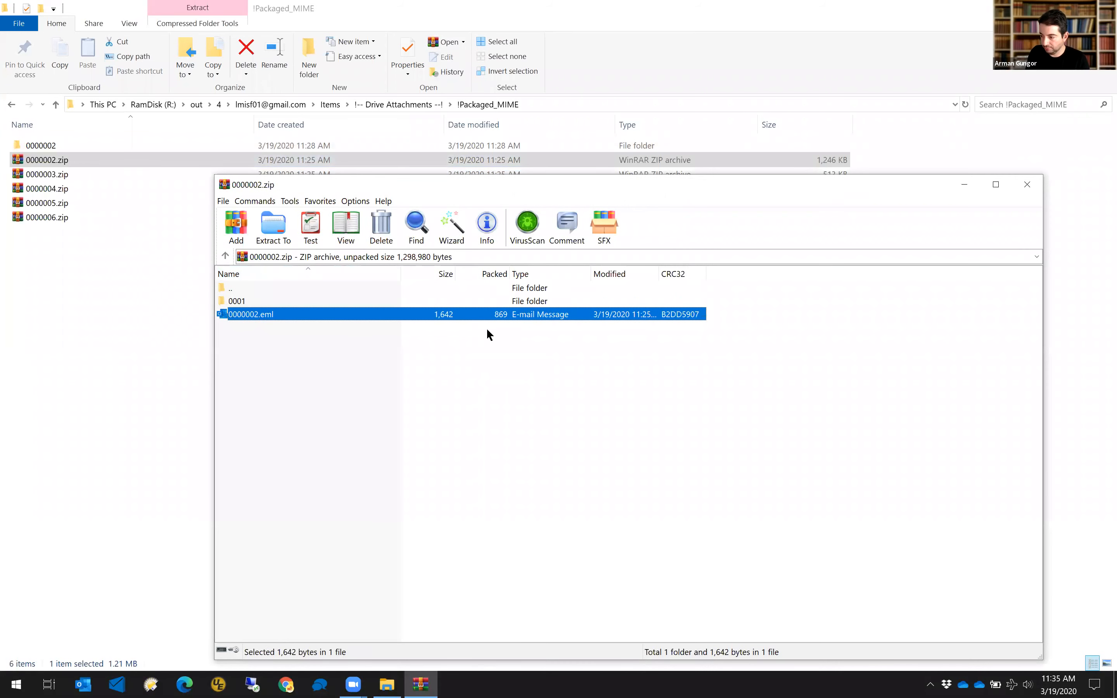
{"action": "left_click", "coordinate": [1027, 185]}
{"action": "left_click", "coordinate": [362, 329]}
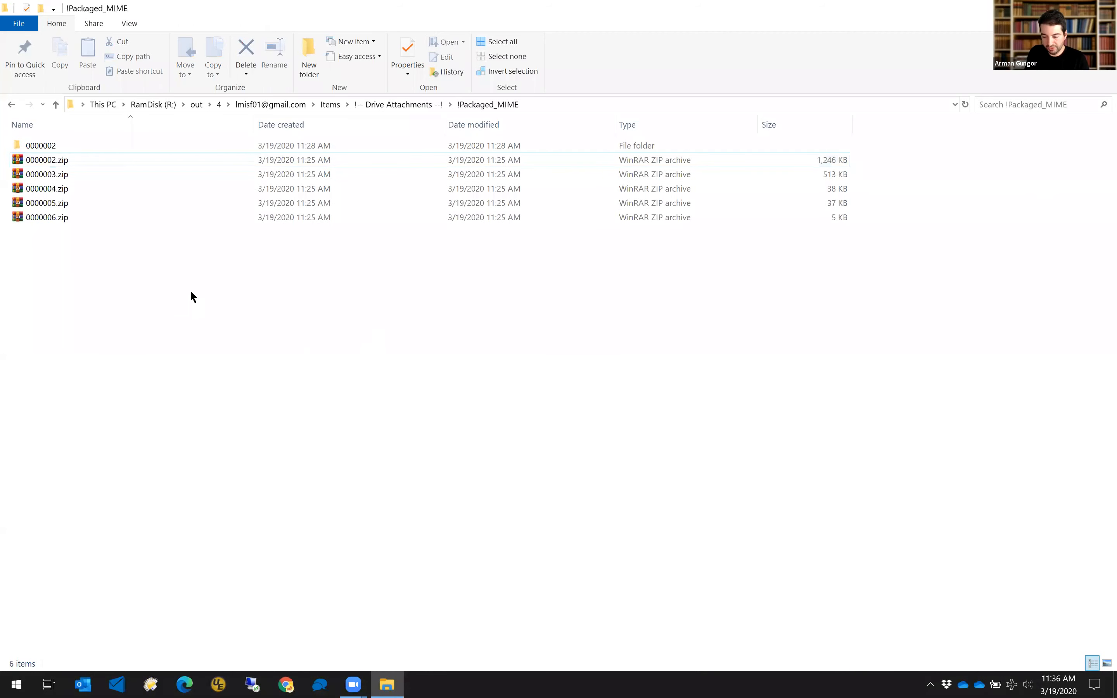
Go back to the account folder, enter Logs, and open the Downloaded_Drive_Attachment_Revisions CSV.
{"action": "key", "text": "BackSpace"}
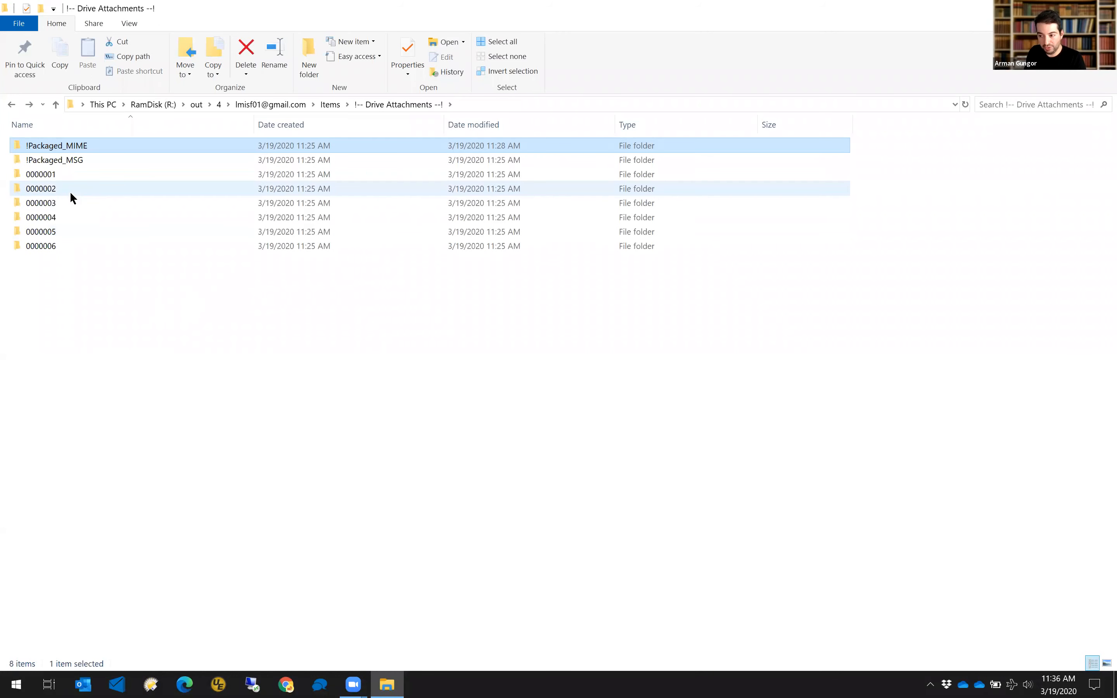
{"action": "key", "text": "BackSpace"}
{"action": "key", "text": "BackSpace"}
{"action": "double_click", "coordinate": [47, 162]}
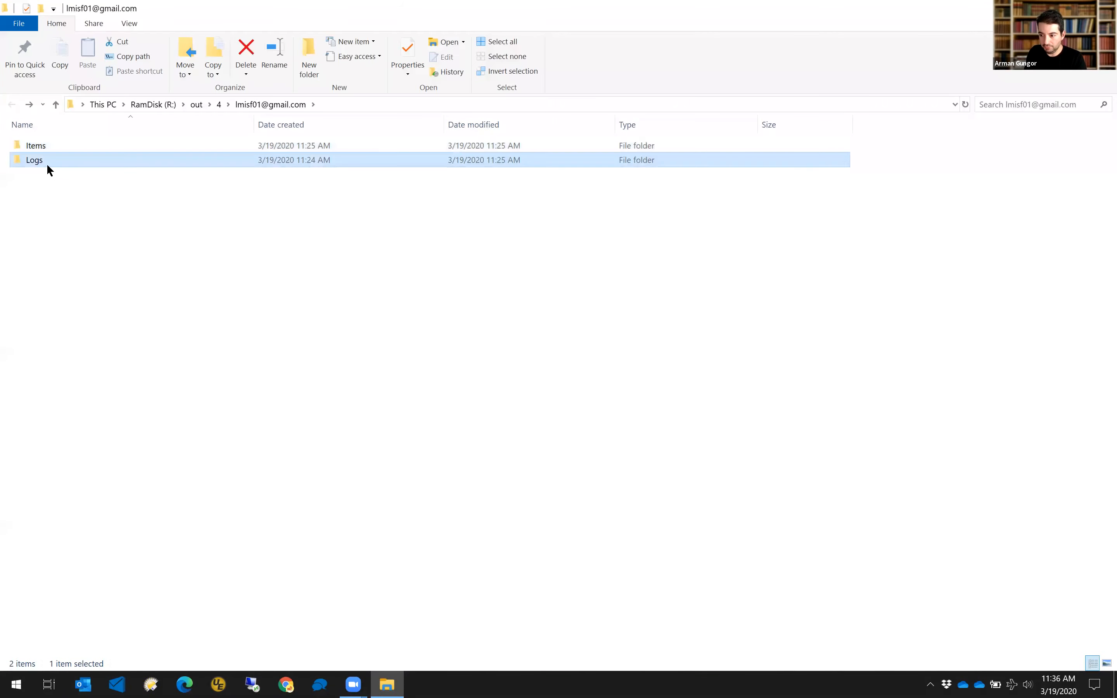
{"action": "double_click", "coordinate": [101, 162]}
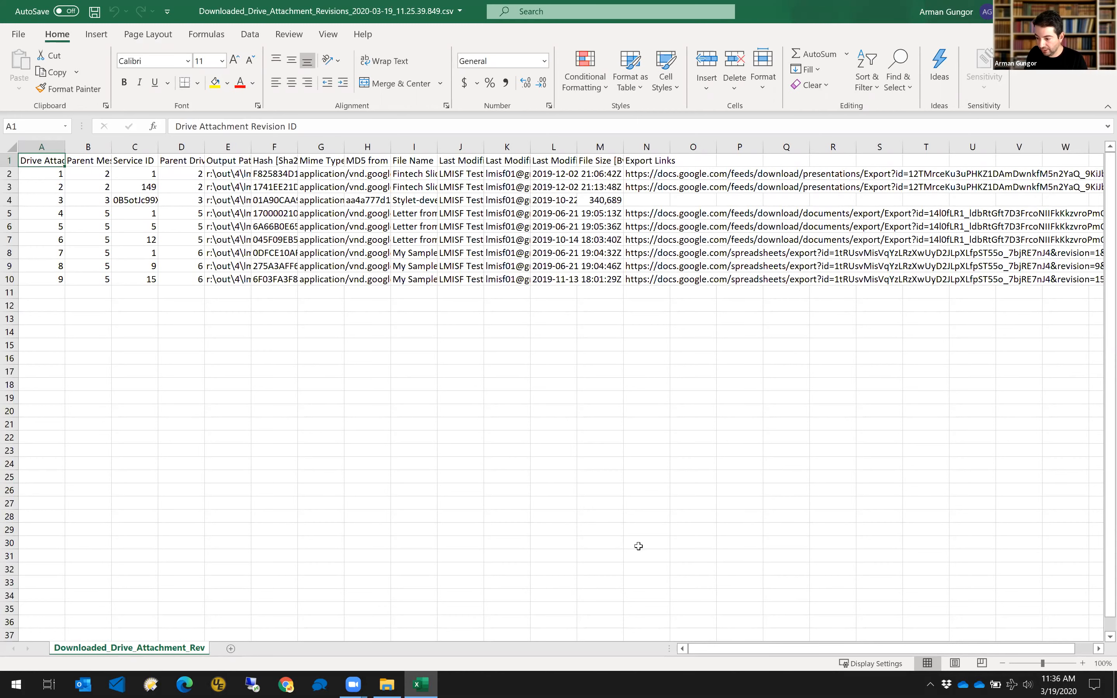
AutoFit every column of the revisions log sheet.
{"action": "scroll", "coordinate": [870, 654], "scroll_direction": "right", "scroll_amount": 1}
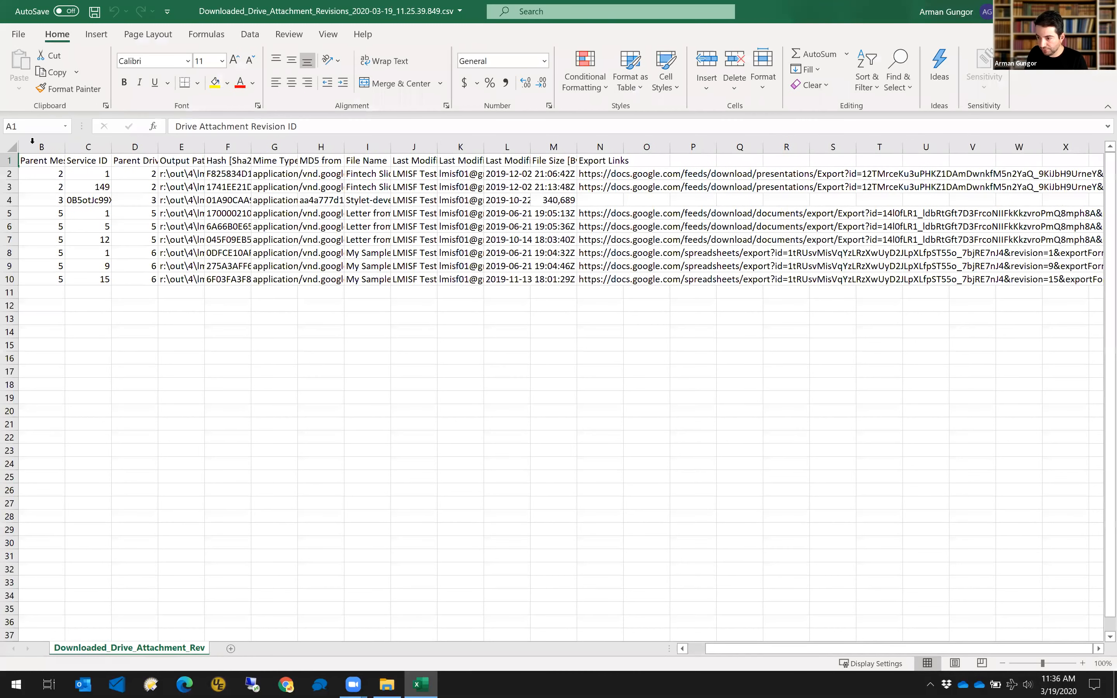
{"action": "key", "text": "ctrl+a"}
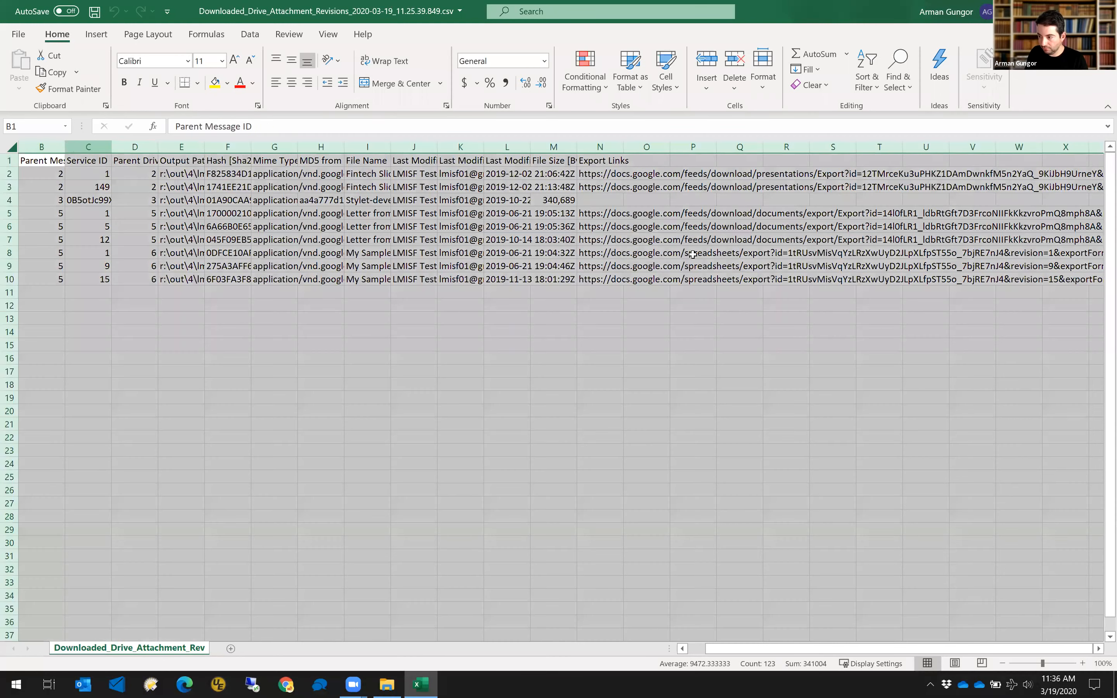
{"action": "double_click", "coordinate": [72, 147]}
Review the output path, hash, MIME type, size and modification date cells, then close without saving.
{"action": "left_click", "coordinate": [713, 242]}
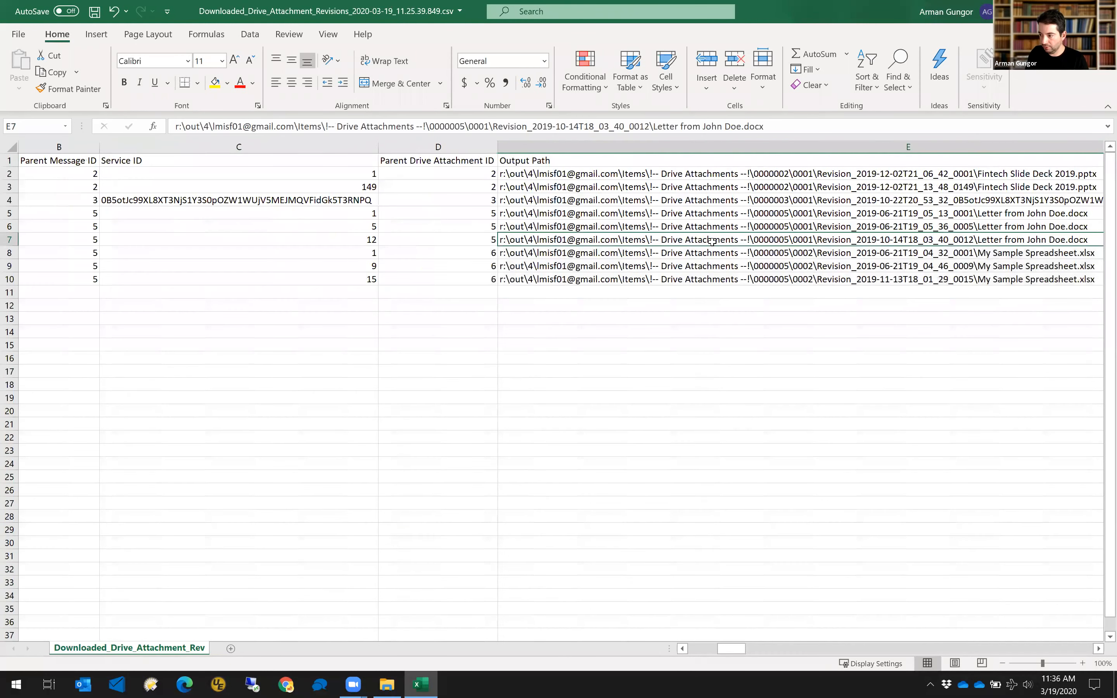
{"action": "key", "text": "Right"}
{"action": "key", "text": "Right"}
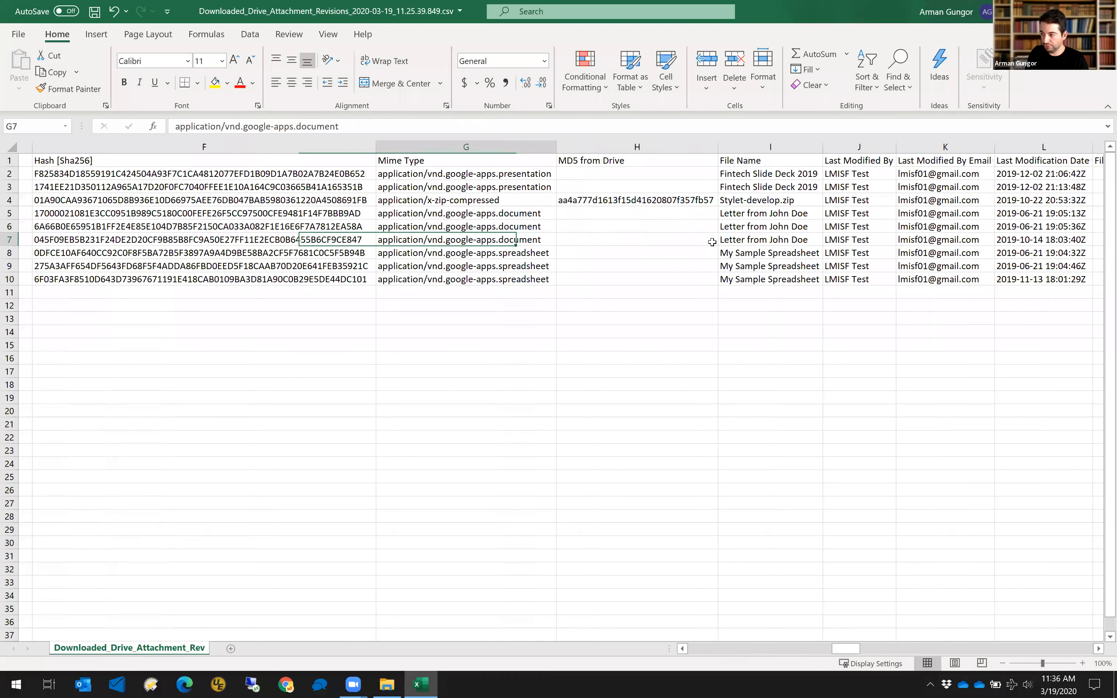
{"action": "key", "text": "Left"}
{"action": "key", "text": "Right"}
{"action": "key", "text": "Right"}
{"action": "key", "text": "Right"}
{"action": "key", "text": "Right"}
{"action": "key", "text": "Right"}
{"action": "key", "text": "Right"}
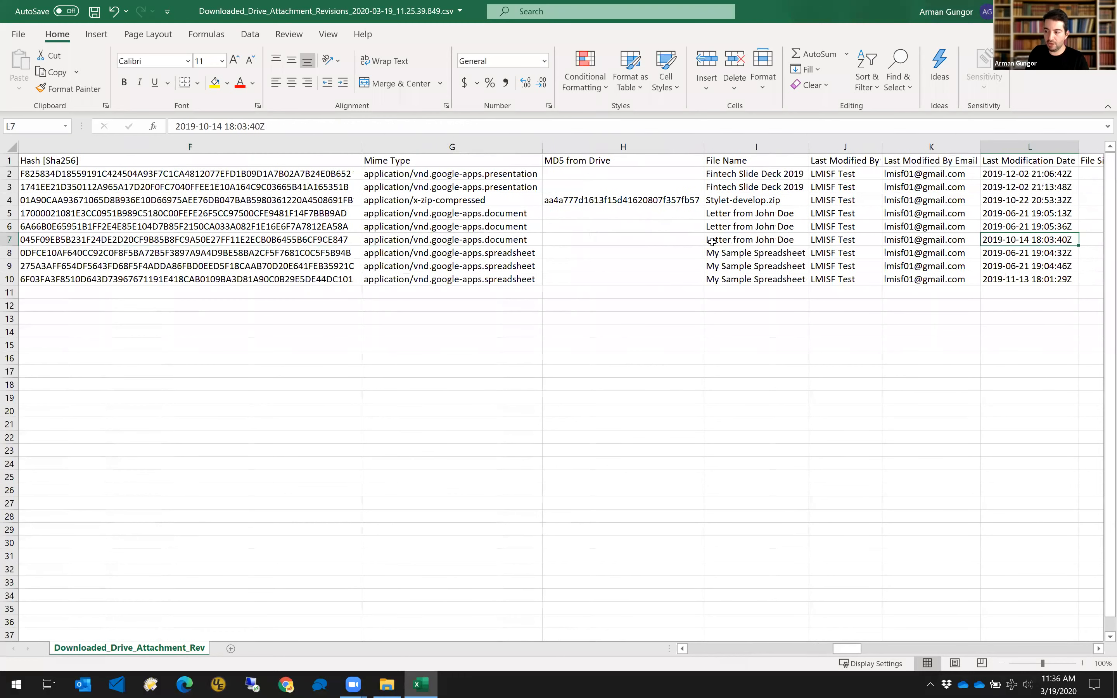
{"action": "key", "text": "Right"}
{"action": "key", "text": "Up"}
{"action": "key", "text": "Up"}
{"action": "key", "text": "Up"}
{"action": "key", "text": "Left"}
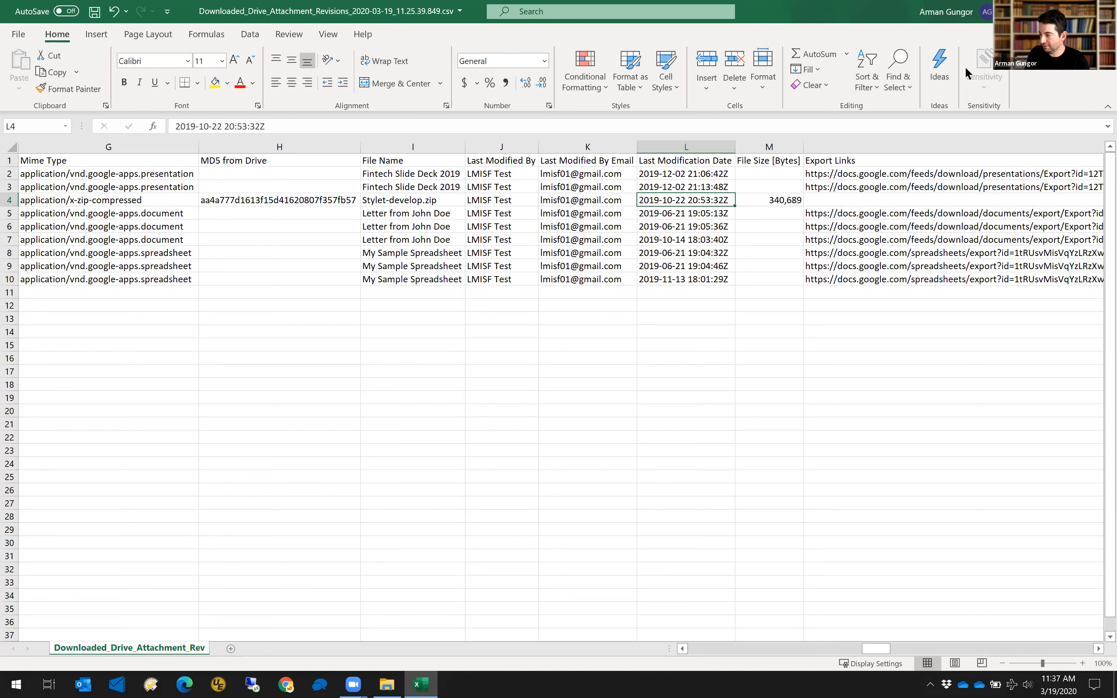
{"action": "left_click", "coordinate": [1103, 11]}
{"action": "left_click", "coordinate": [551, 363]}
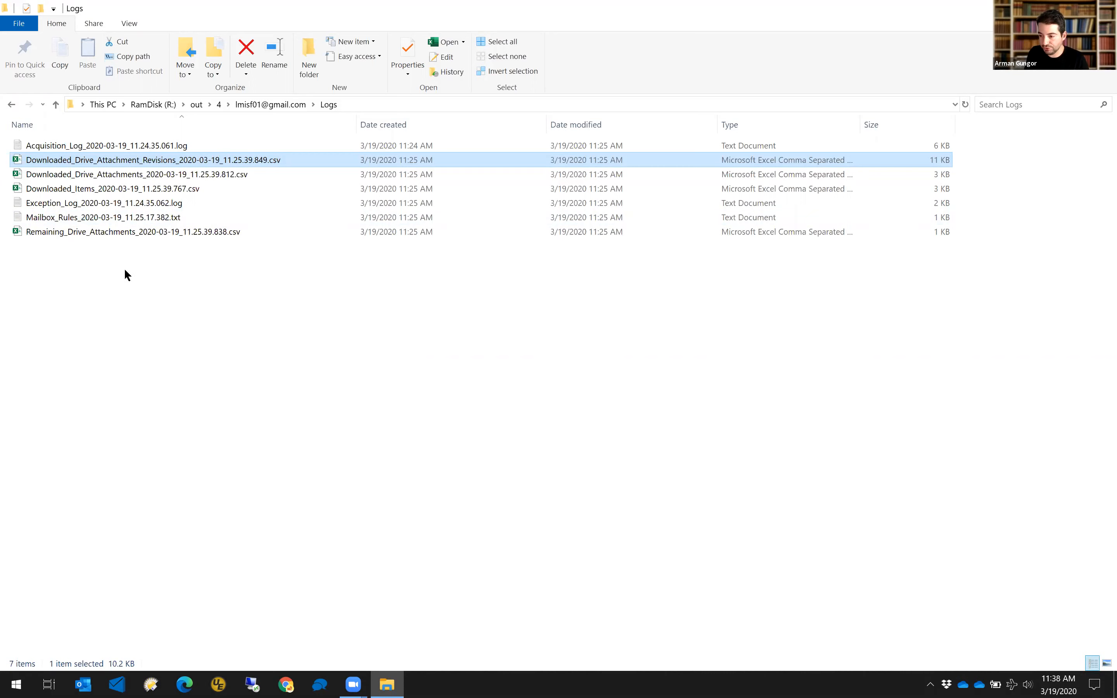
Open Mailbox_Rules.txt in Notepad, enlarge it to show Filter 1's criteria and actions, then close it.
{"action": "double_click", "coordinate": [114, 217]}
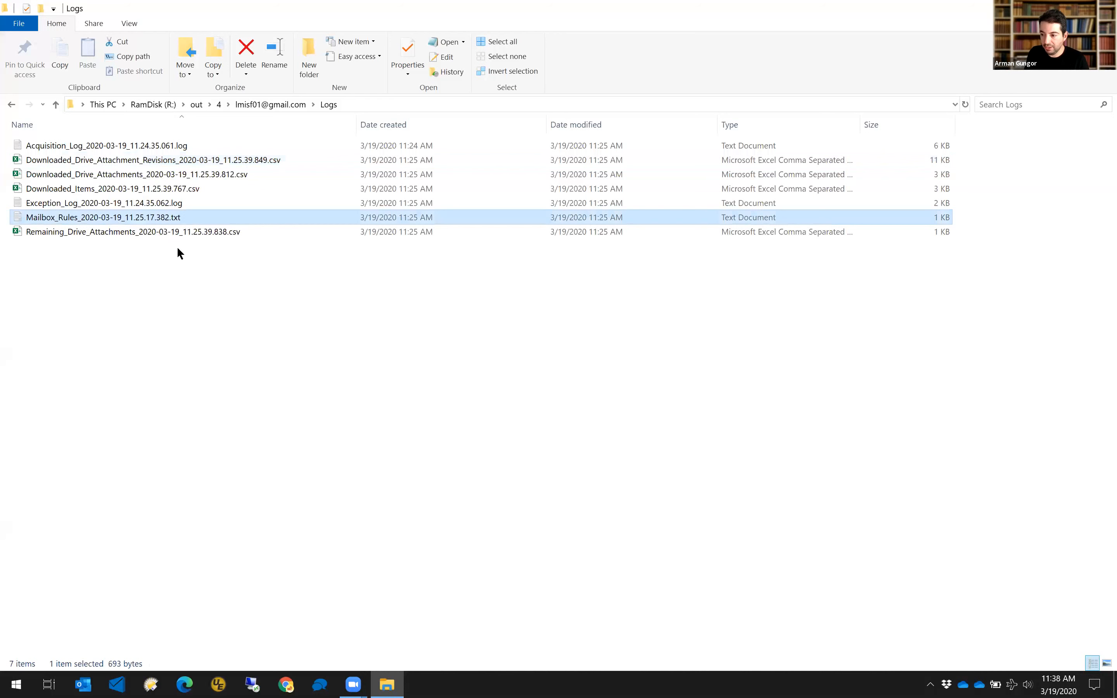
{"action": "left_click_drag", "start_coordinate": [453, 216], "coordinate": [435, 87]}
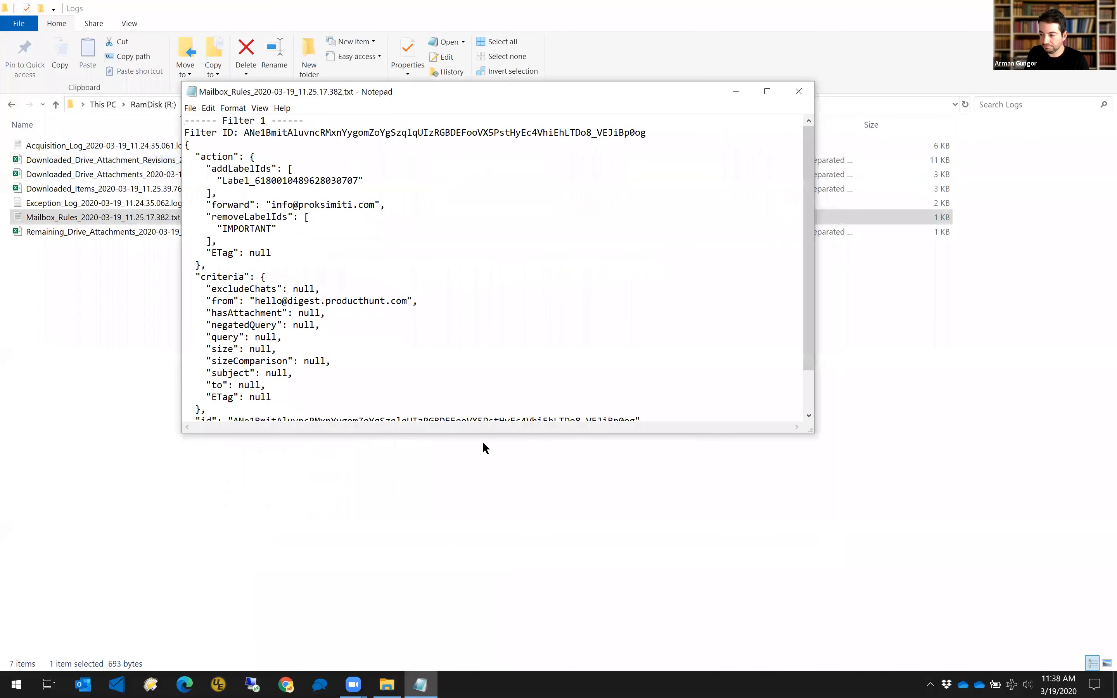
{"action": "left_click_drag", "start_coordinate": [484, 437], "coordinate": [484, 564]}
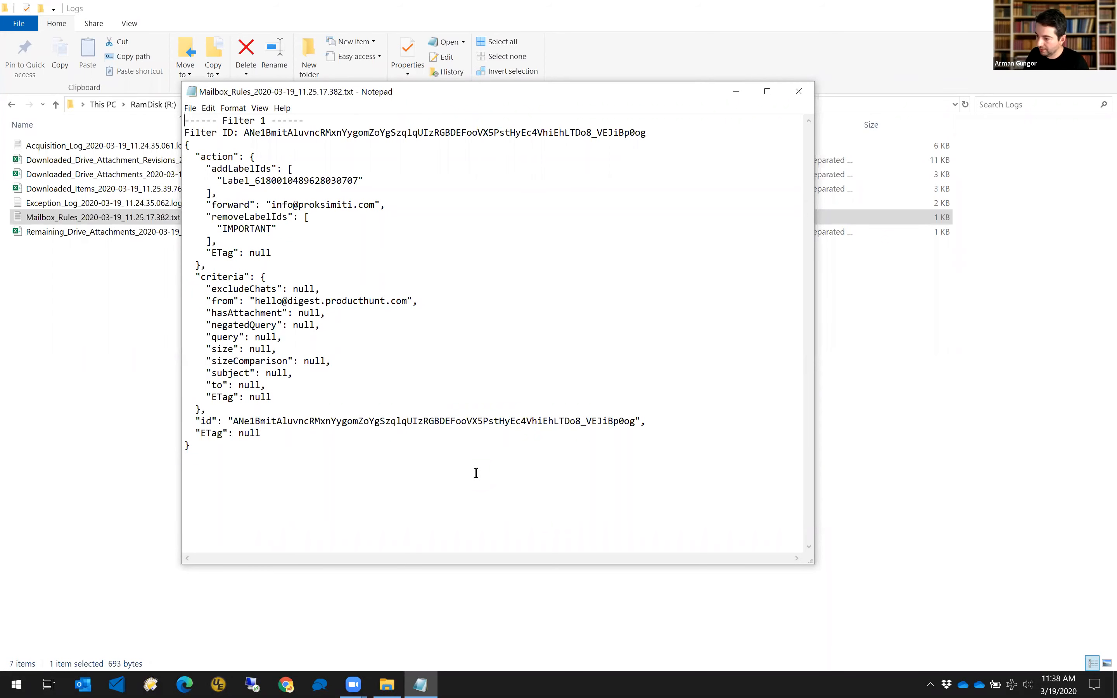
{"action": "left_click", "coordinate": [798, 93]}
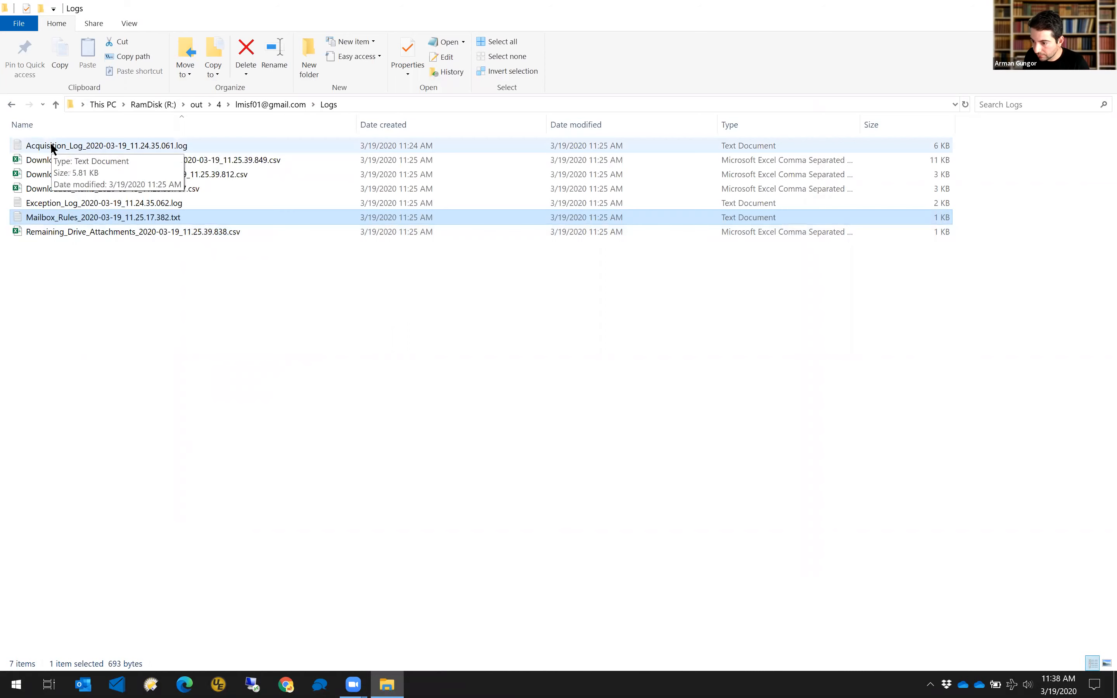
Navigate to Items > Drive Attachments > !Packaged_MSG and open 0000003.zip in WinRAR.
{"action": "left_click", "coordinate": [10, 105]}
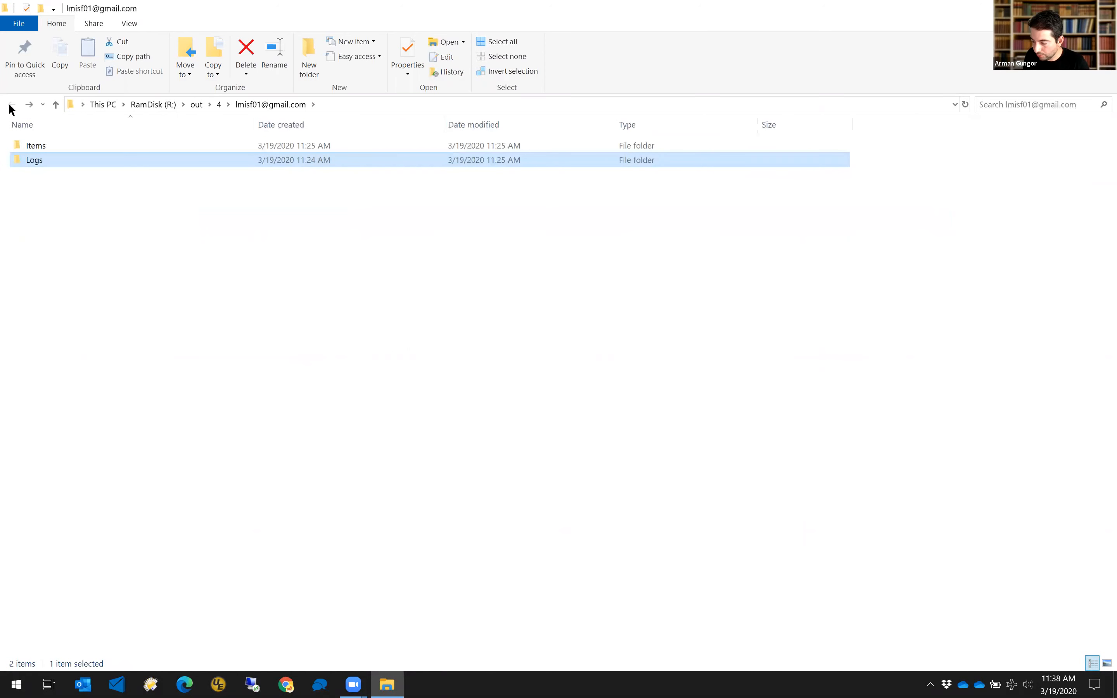
{"action": "double_click", "coordinate": [31, 145]}
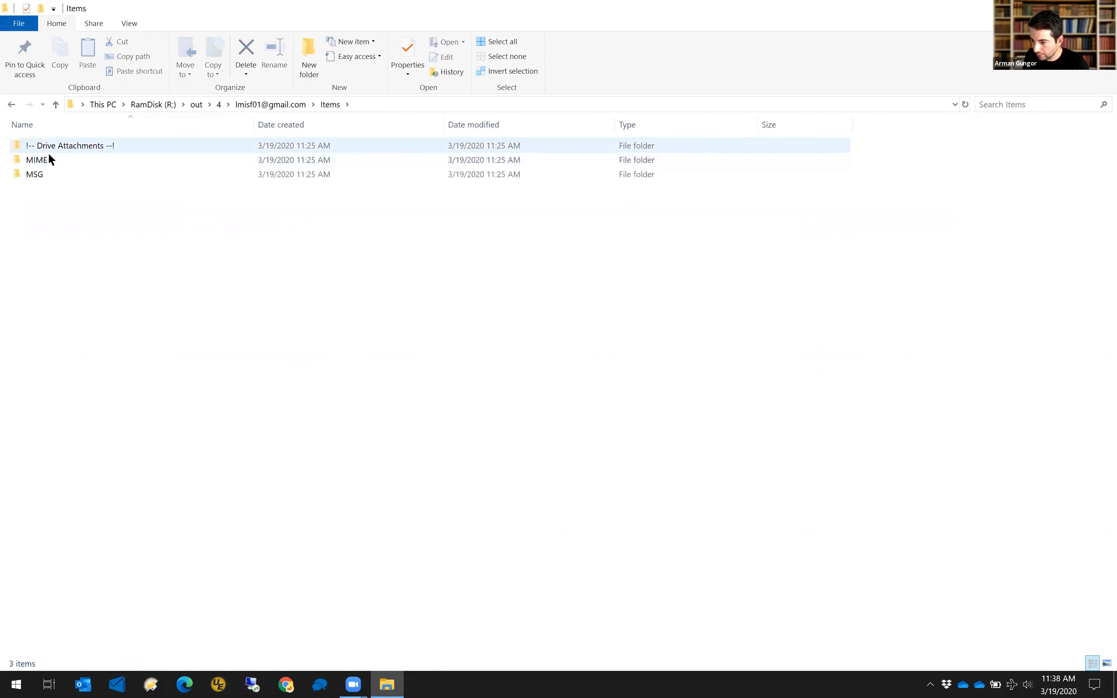
{"action": "mouse_move", "coordinate": [45, 174]}
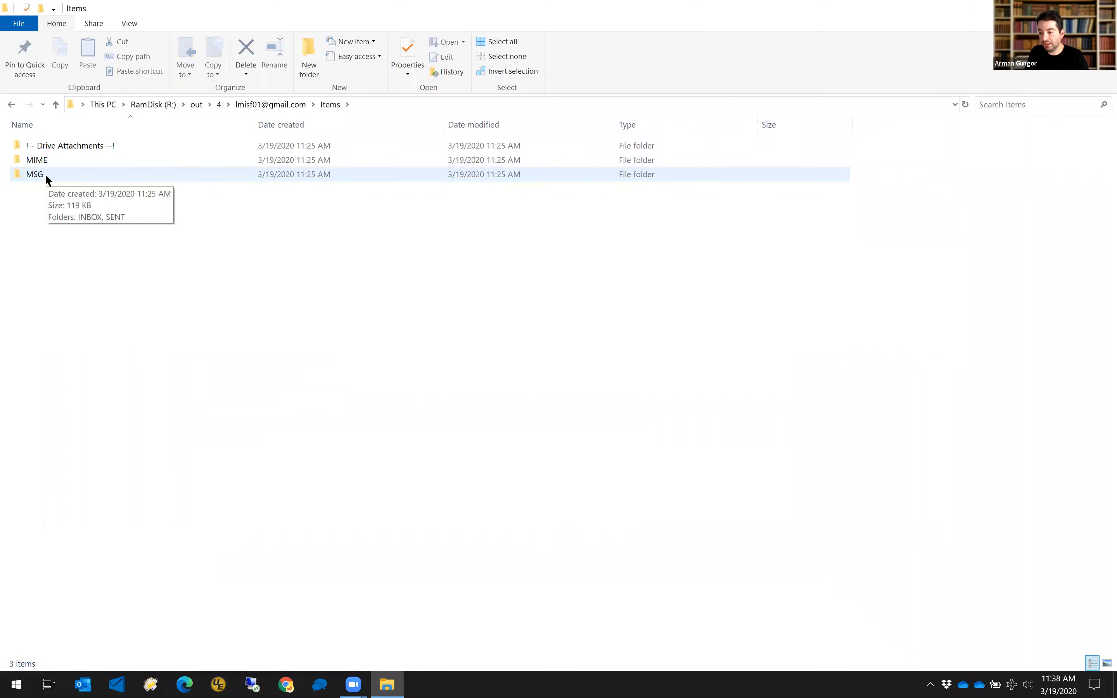
{"action": "double_click", "coordinate": [55, 145]}
{"action": "left_click", "coordinate": [56, 157]}
{"action": "double_click", "coordinate": [56, 157]}
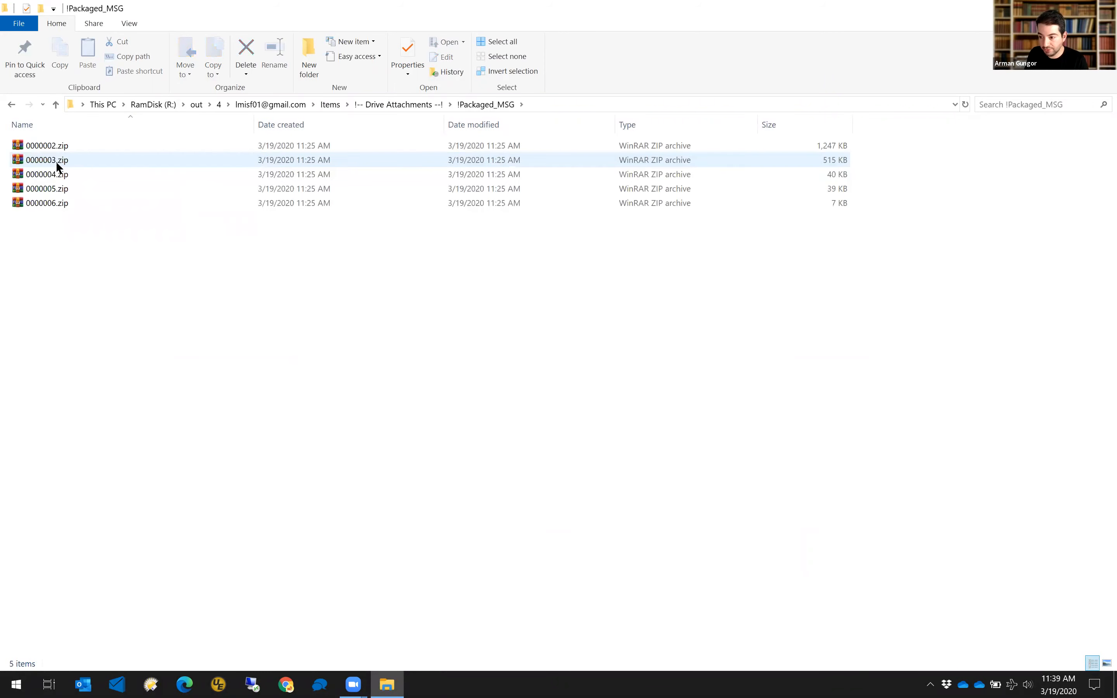
{"action": "right_click", "coordinate": [57, 161]}
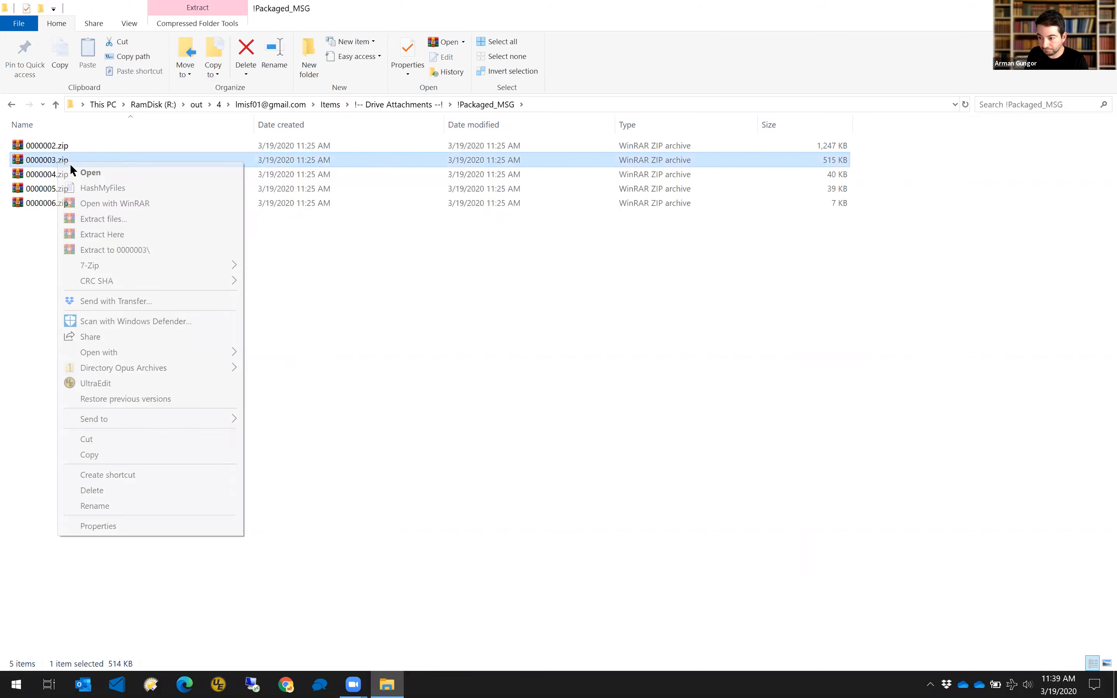
{"action": "left_click", "coordinate": [113, 203]}
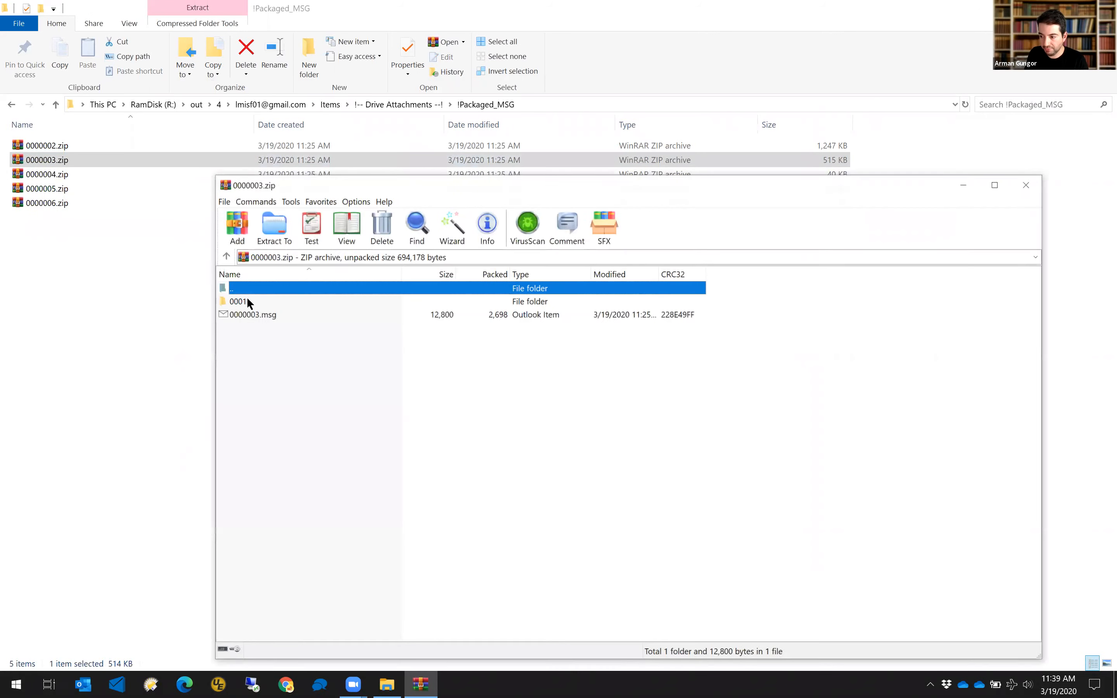
Inspect the 0001 folder and 0000003.msg, close WinRAR, and return to Drive Attachments.
{"action": "double_click", "coordinate": [242, 298]}
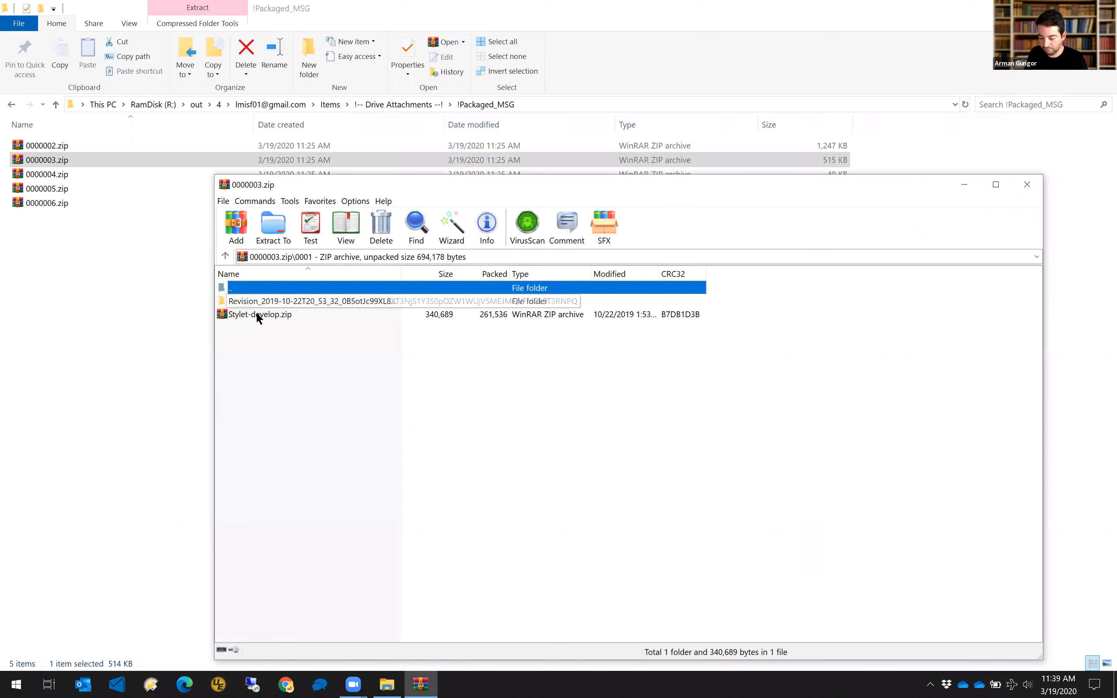
{"action": "key", "text": "BackSpace"}
{"action": "left_click", "coordinate": [259, 314]}
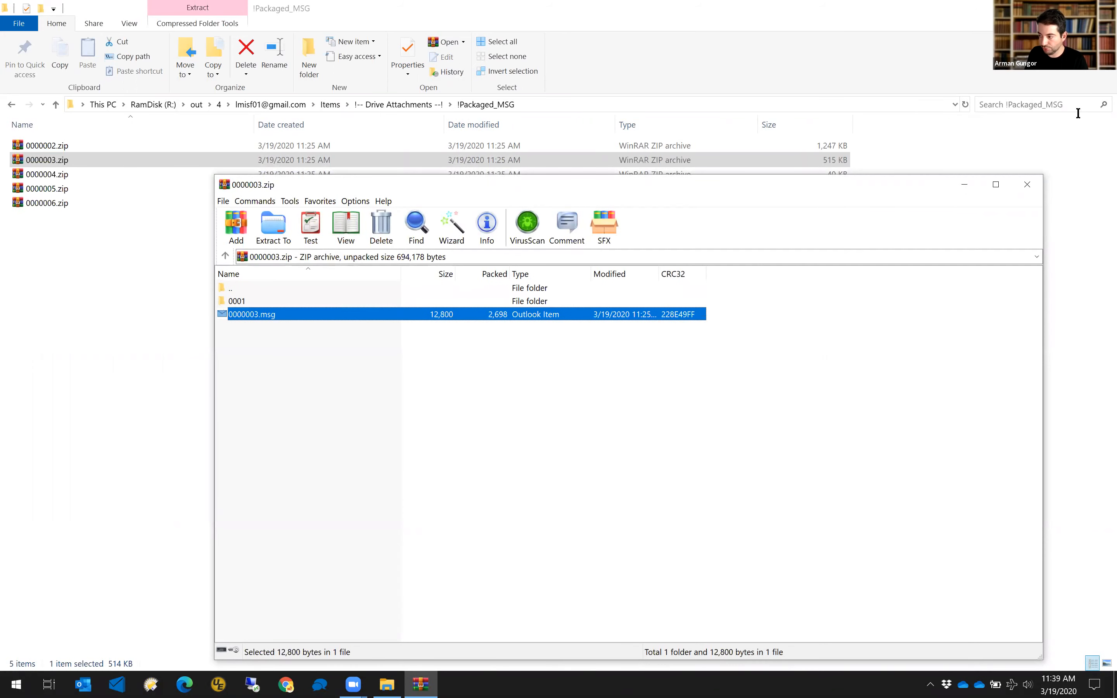
{"action": "left_click", "coordinate": [1028, 184]}
{"action": "left_click", "coordinate": [274, 369]}
{"action": "key", "text": "BackSpace"}
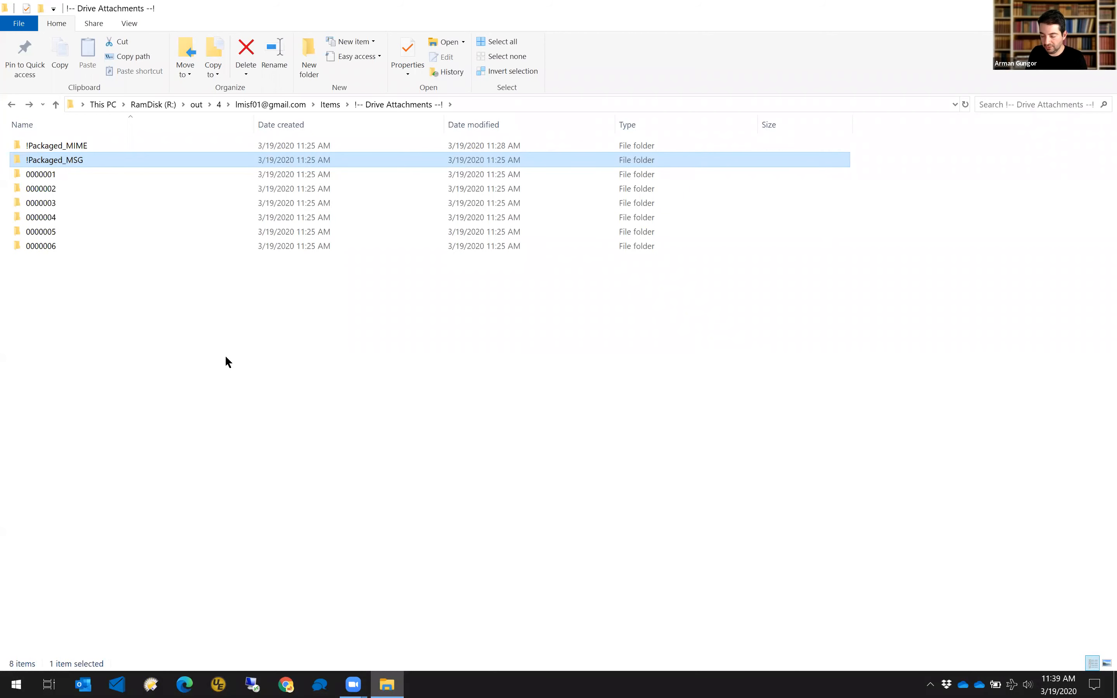
Return to the Items folder and select the MIME and MSG folders.
{"action": "key", "text": "BackSpace"}
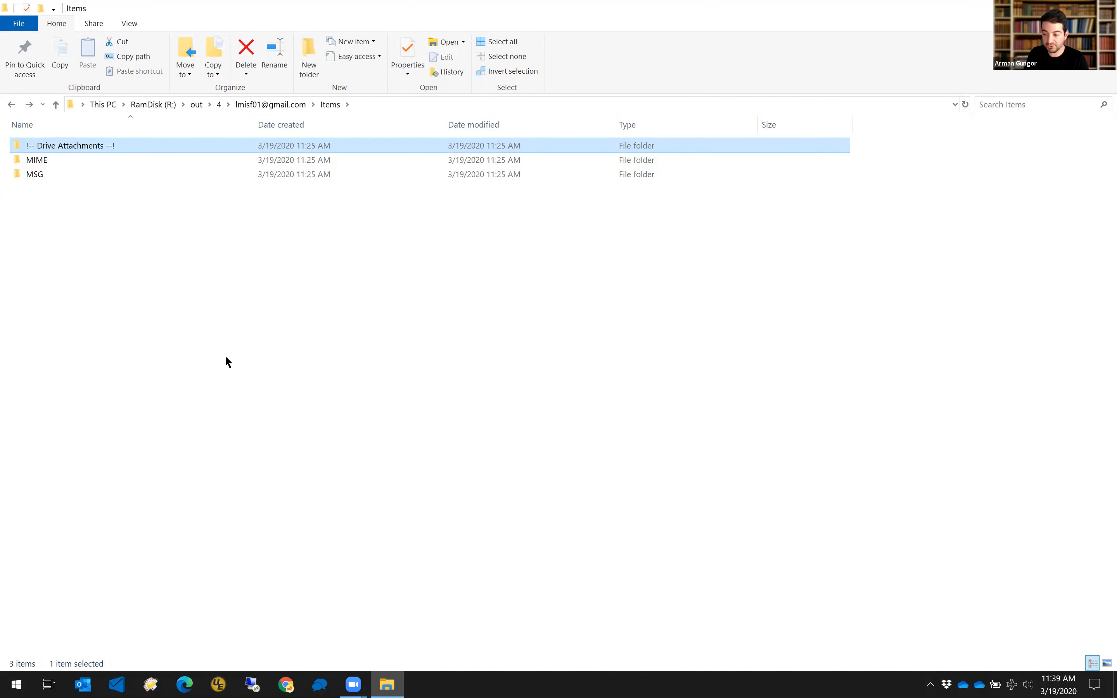
{"action": "left_click", "coordinate": [49, 161]}
{"action": "left_click", "coordinate": [46, 175]}
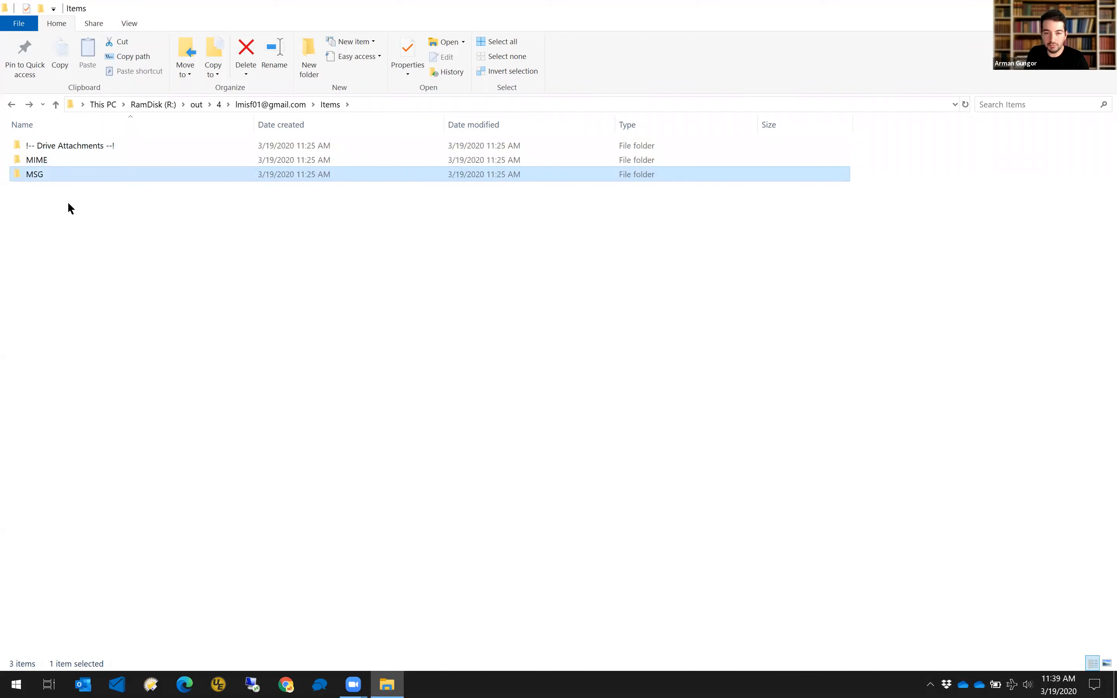
Import the encrypted authentication token file on the Remote Authentication page.
{"action": "left_click", "coordinate": [118, 684]}
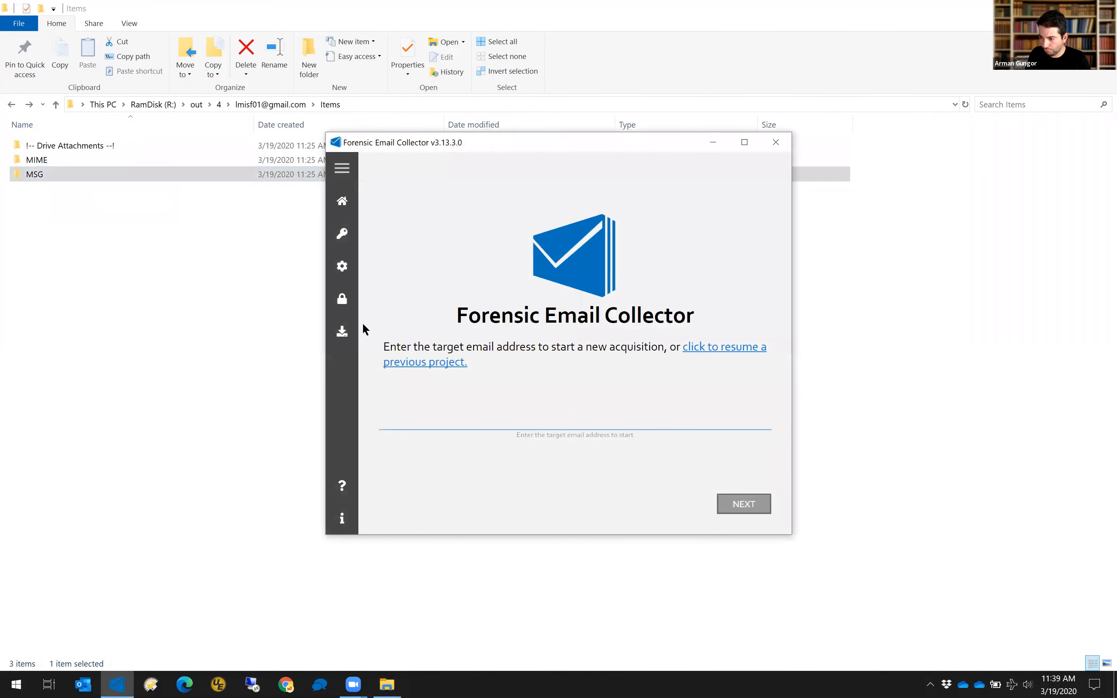
{"action": "left_click", "coordinate": [348, 303]}
{"action": "left_click", "coordinate": [574, 443]}
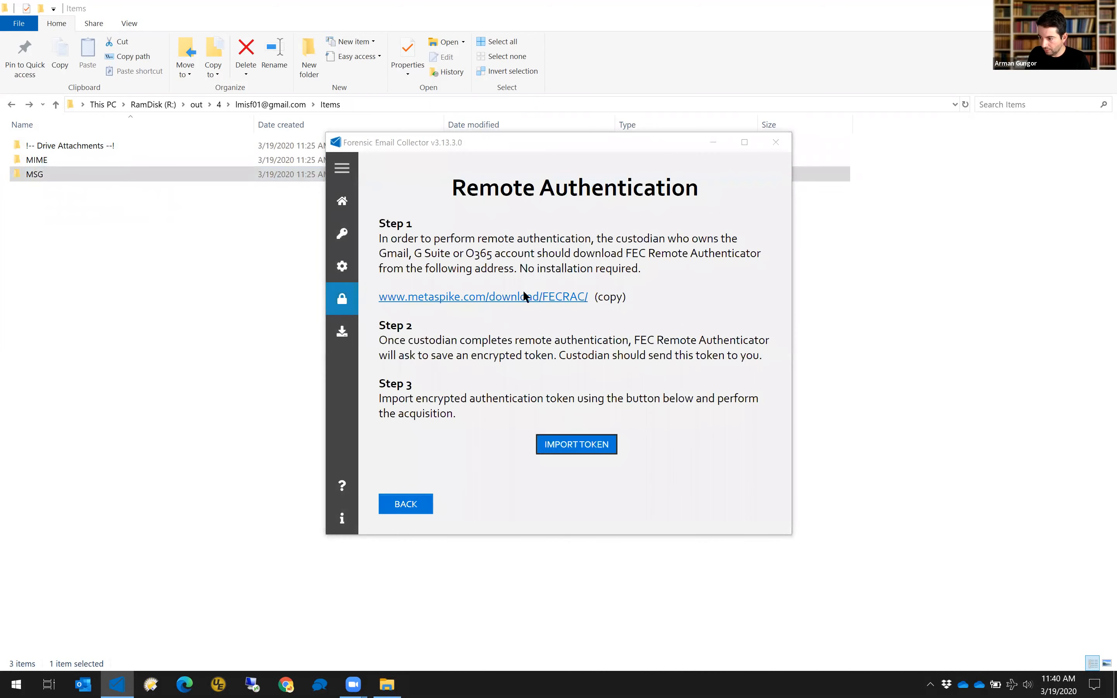
{"action": "double_click", "coordinate": [459, 245]}
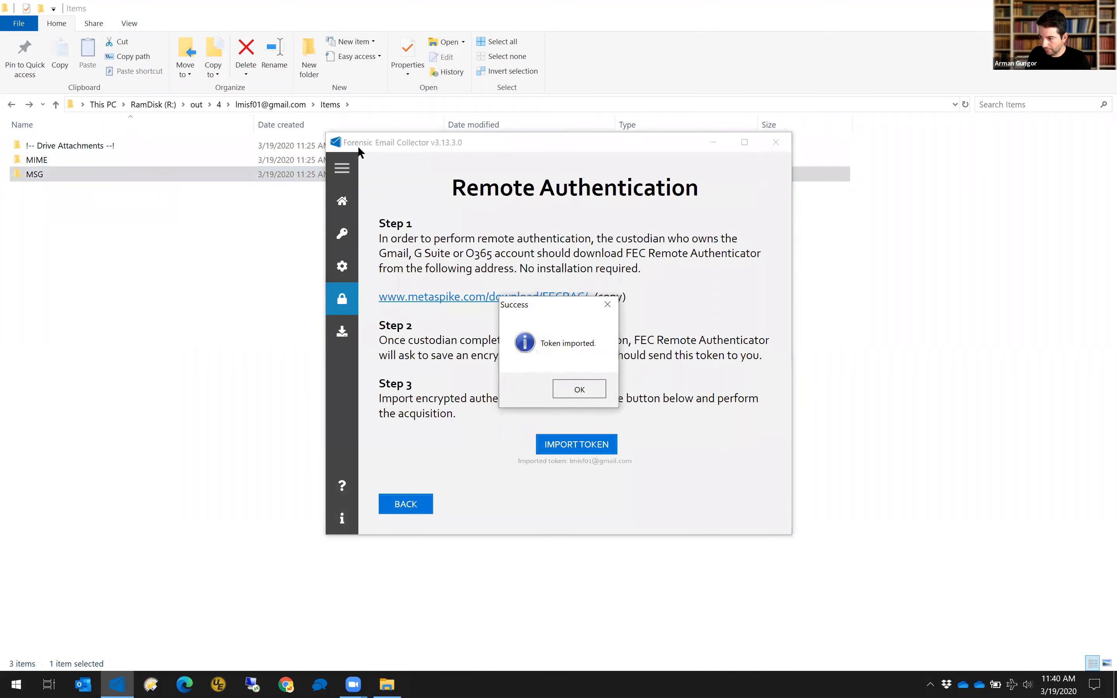
{"action": "left_click", "coordinate": [576, 391]}
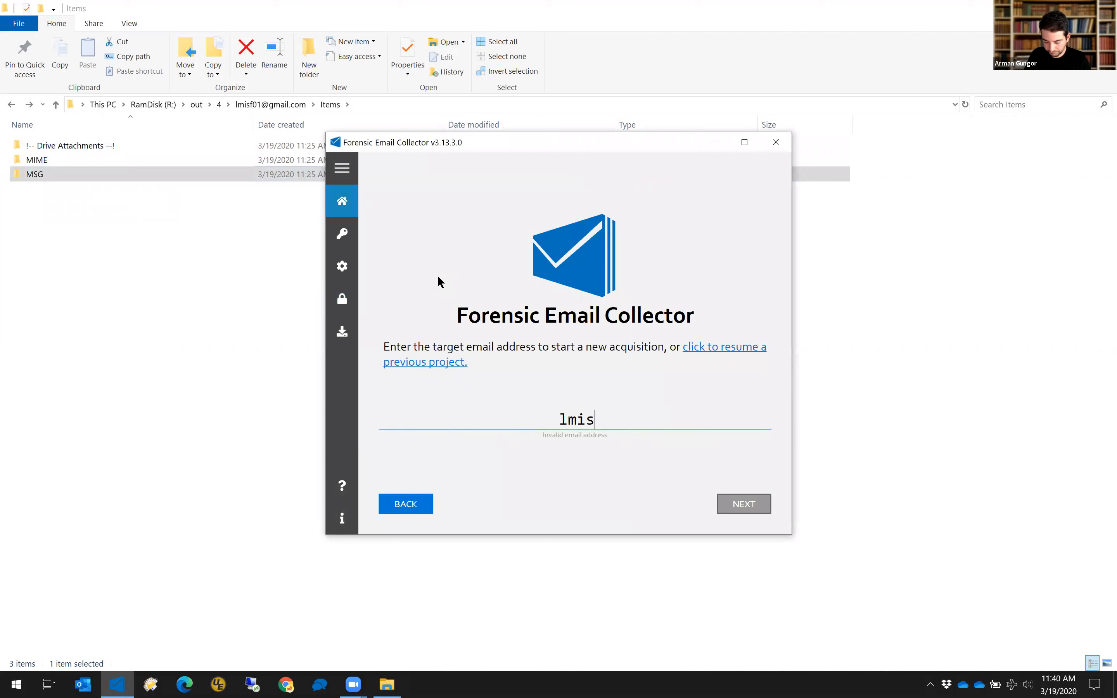
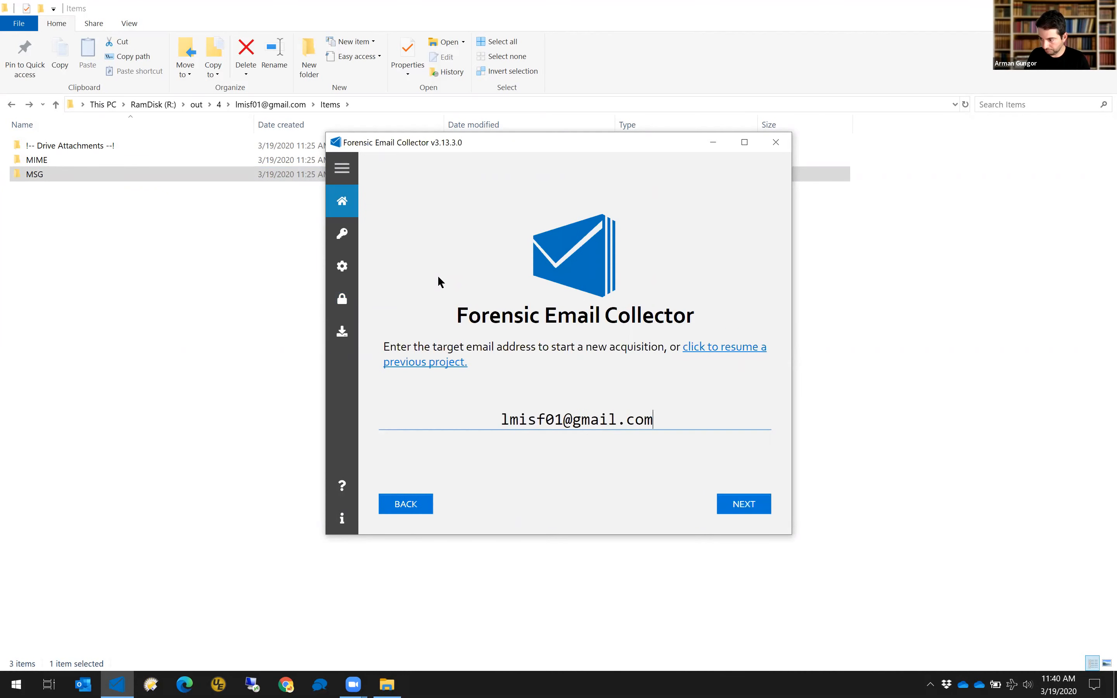
Enter the custodian's Gmail address as target and r:\out\5 as the output path.
{"action": "key", "text": "Return"}
{"action": "key", "text": "Return"}
{"action": "type", "text": "r"}
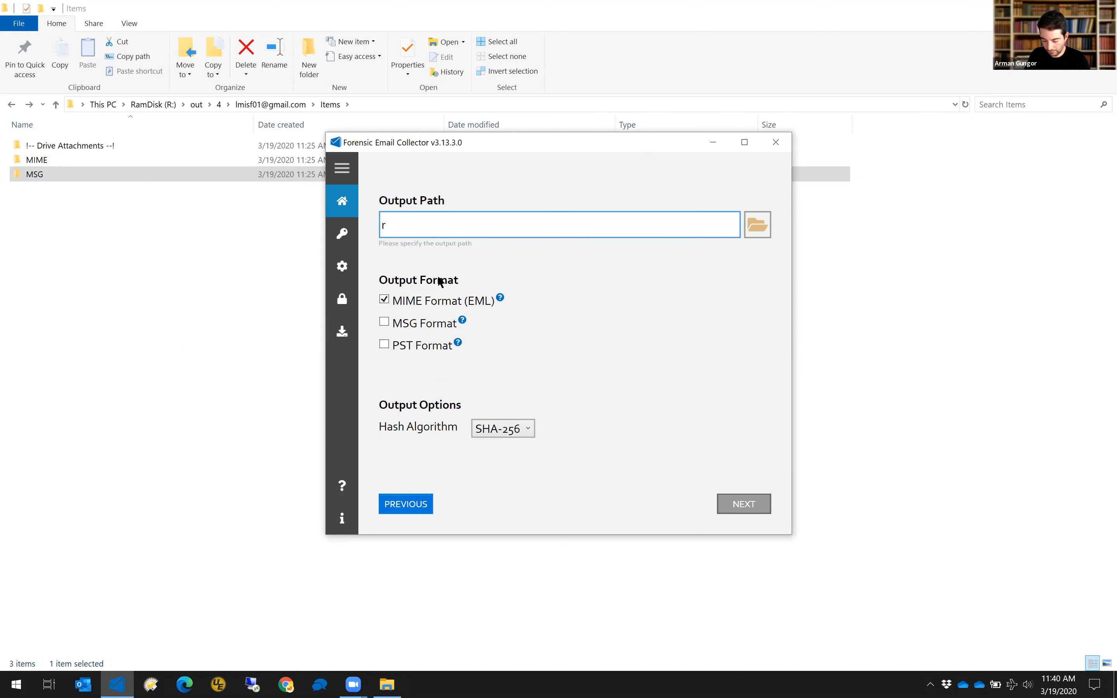
{"action": "type", "text": ":\\out\\5"}
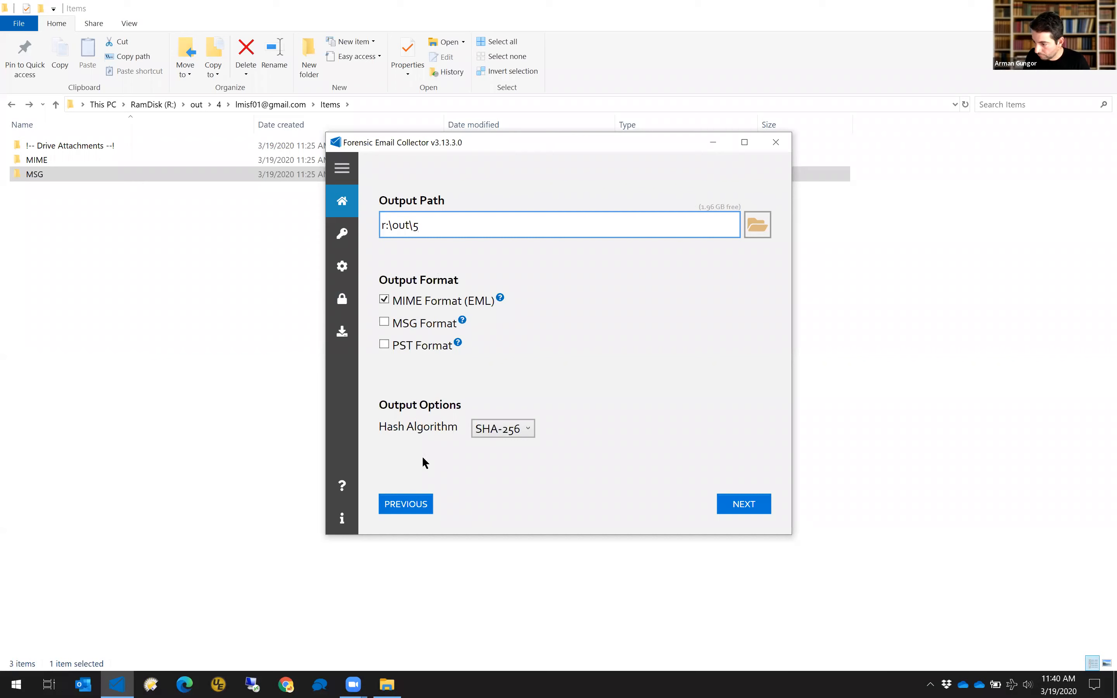
Enable Drive attachment fetching and try out the EML, PST and MSG output options.
{"action": "left_click", "coordinate": [414, 507]}
{"action": "left_click", "coordinate": [413, 507]}
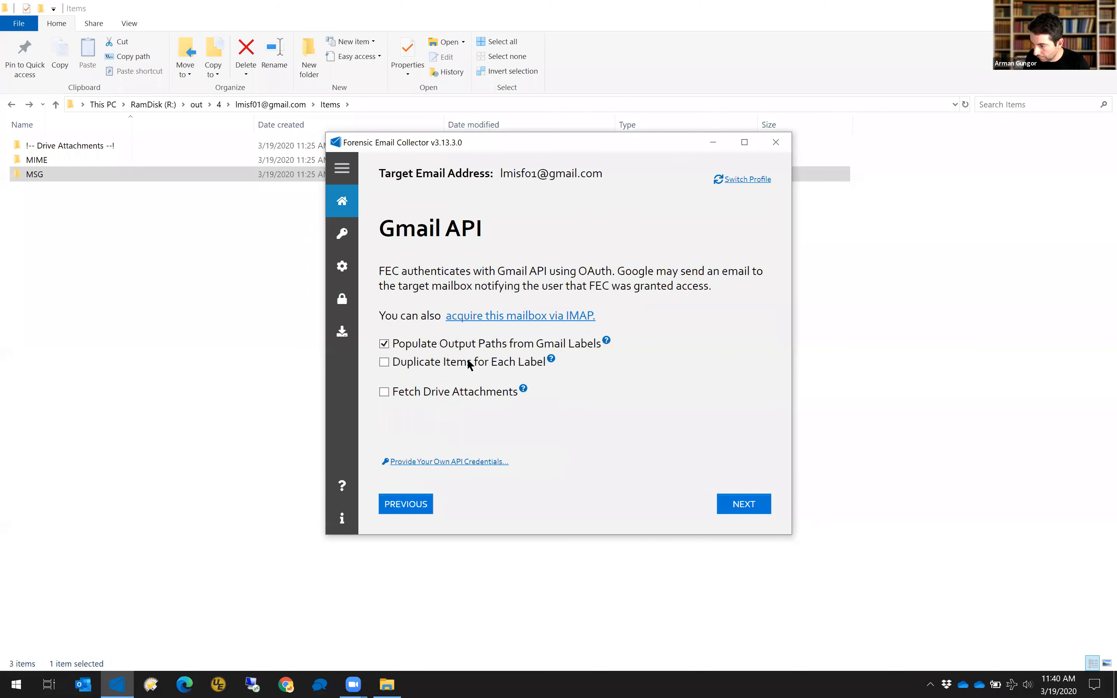
{"action": "left_click", "coordinate": [451, 392]}
{"action": "left_click", "coordinate": [738, 508]}
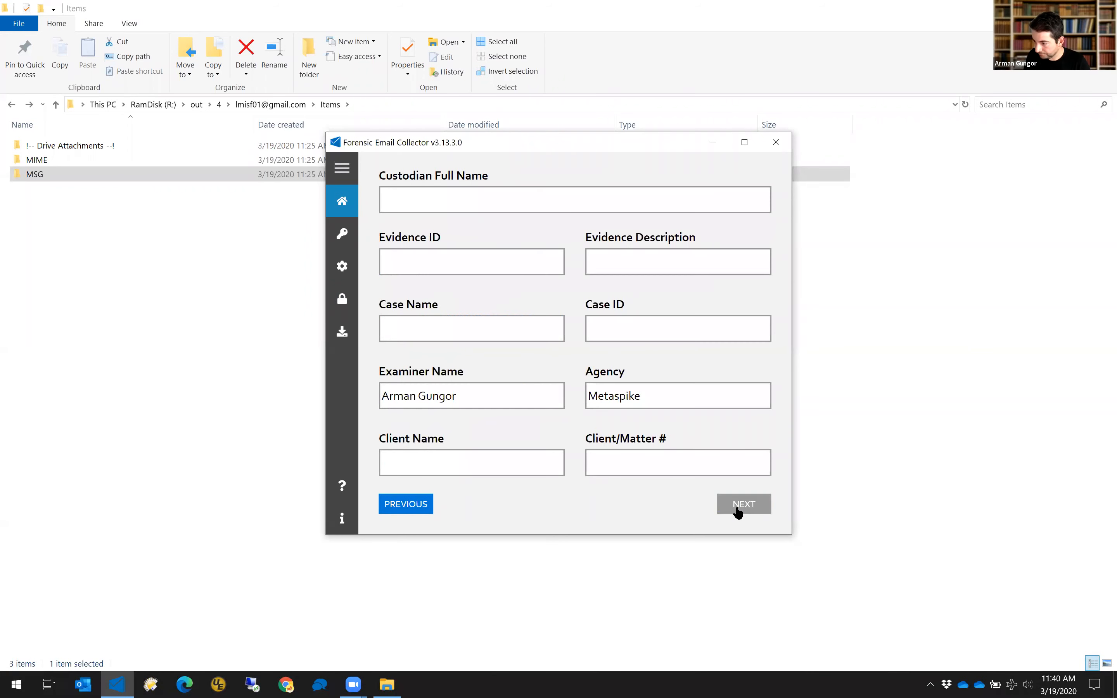
{"action": "left_click", "coordinate": [741, 510]}
{"action": "left_click", "coordinate": [412, 303]}
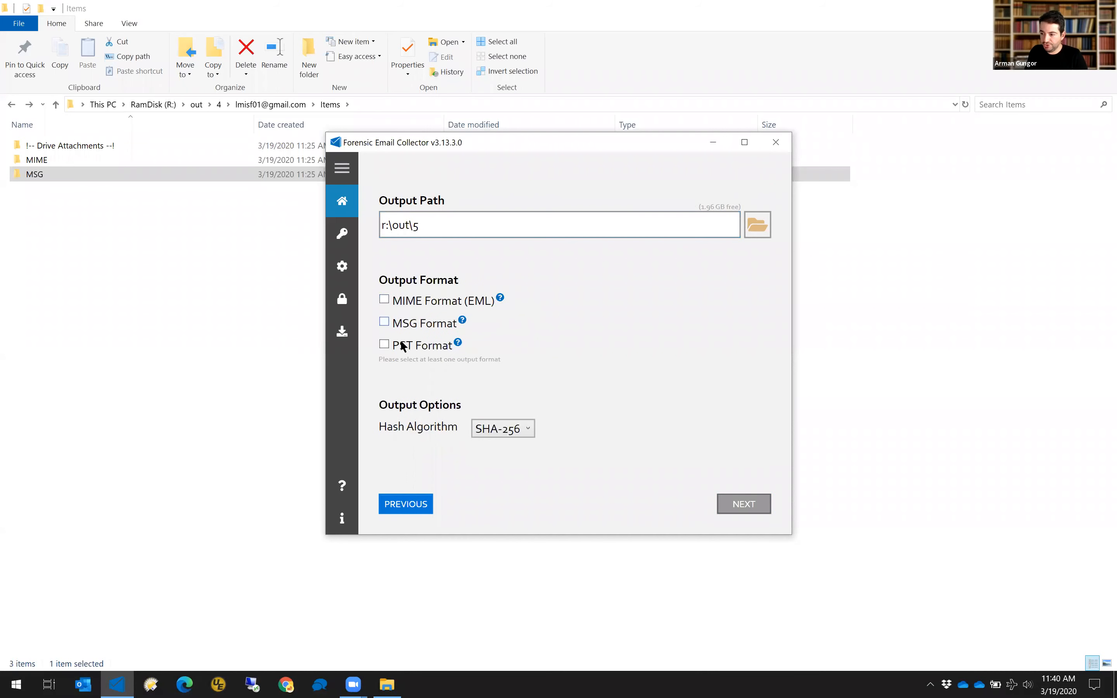
{"action": "left_click", "coordinate": [393, 345]}
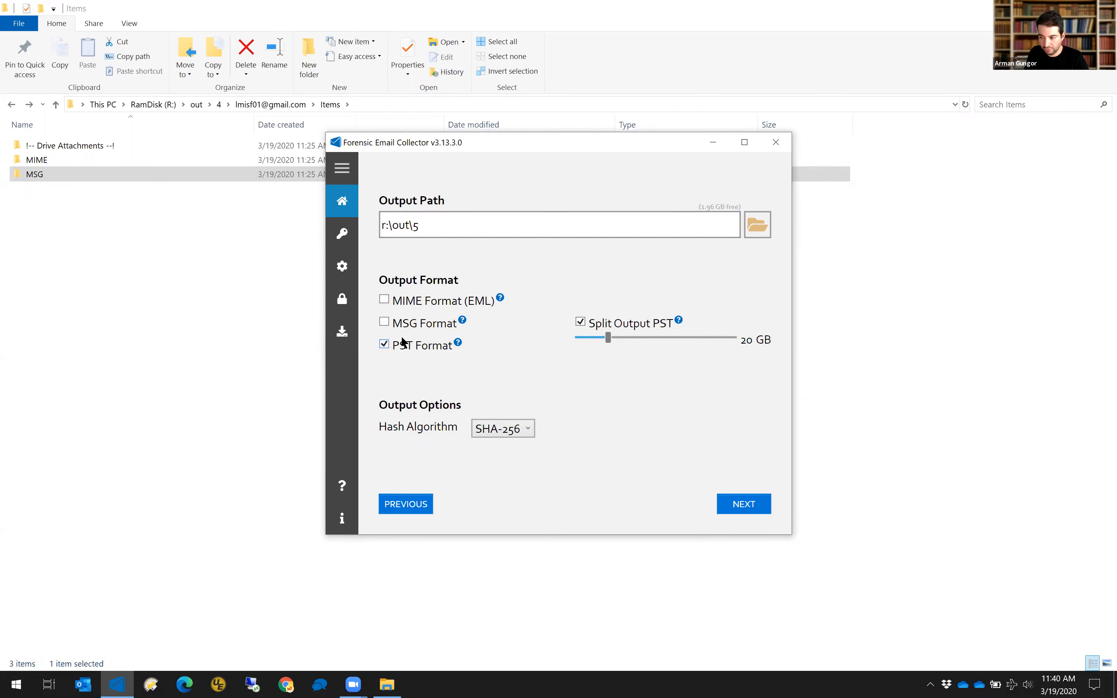
{"action": "left_click", "coordinate": [385, 322]}
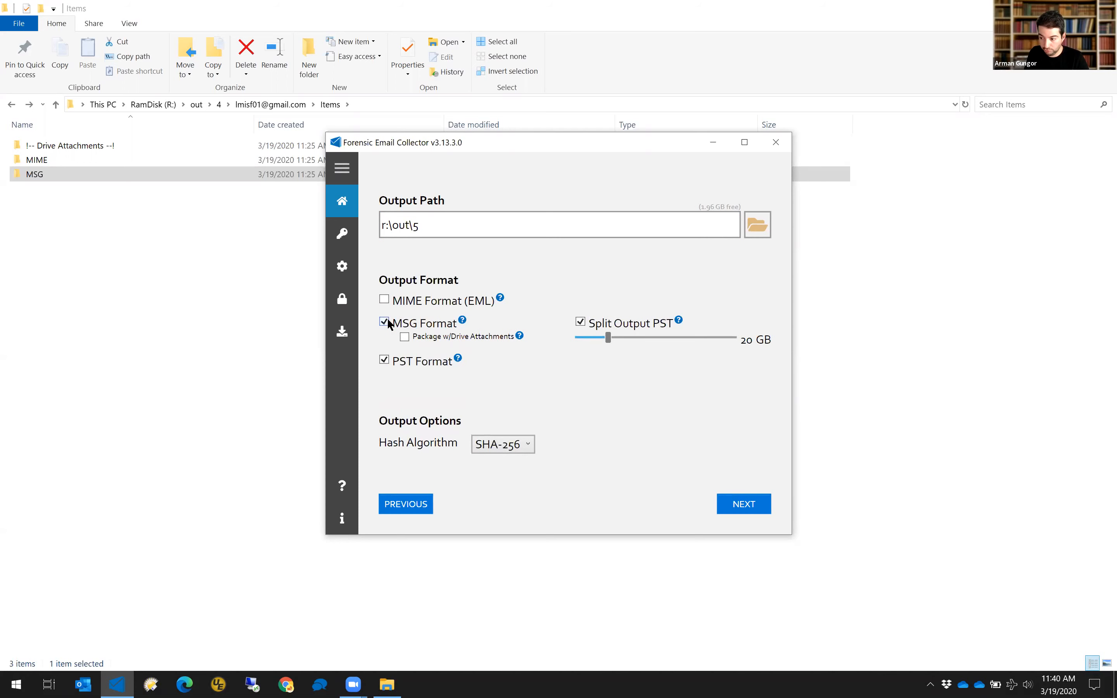
{"action": "left_click", "coordinate": [384, 301]}
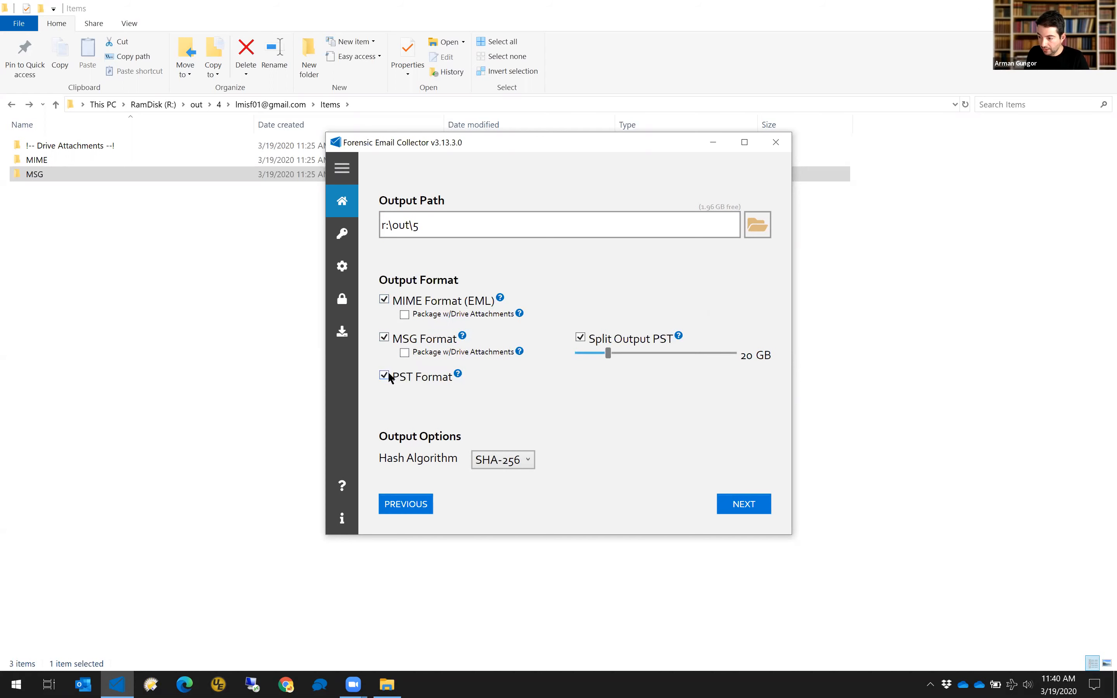
{"action": "left_click", "coordinate": [384, 376]}
{"action": "left_click", "coordinate": [384, 338]}
{"action": "left_click", "coordinate": [384, 300]}
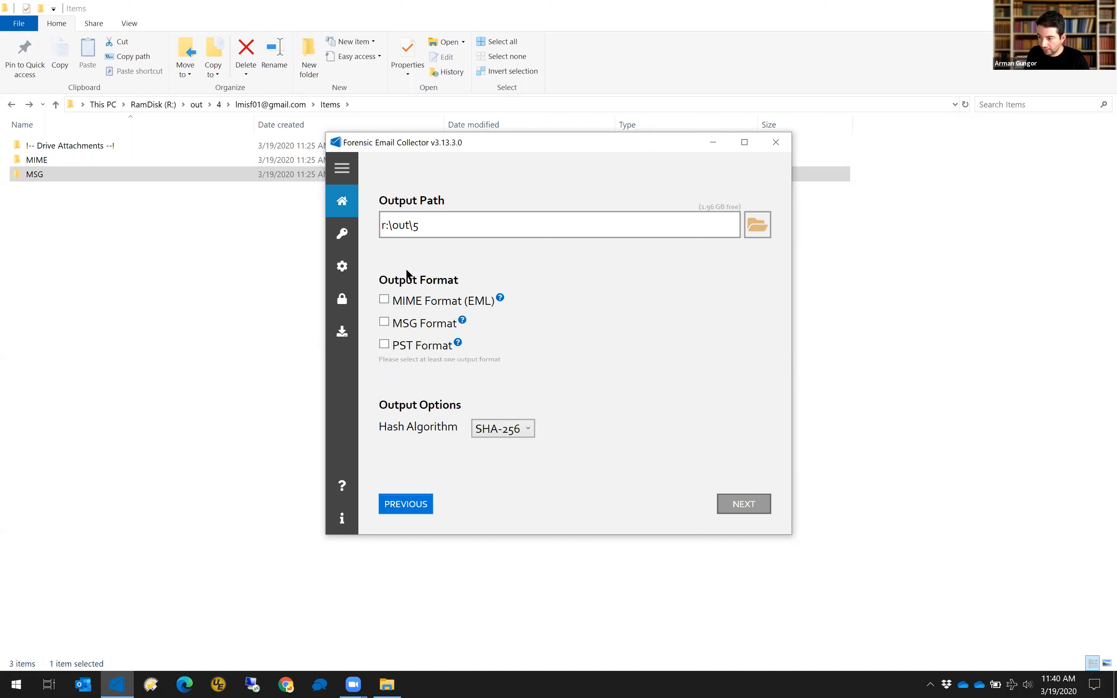
Turn Drive attachment fetching back off, continue, and open the Gmail pre-acquisition search query.
{"action": "left_click", "coordinate": [420, 509]}
{"action": "left_click", "coordinate": [419, 509]}
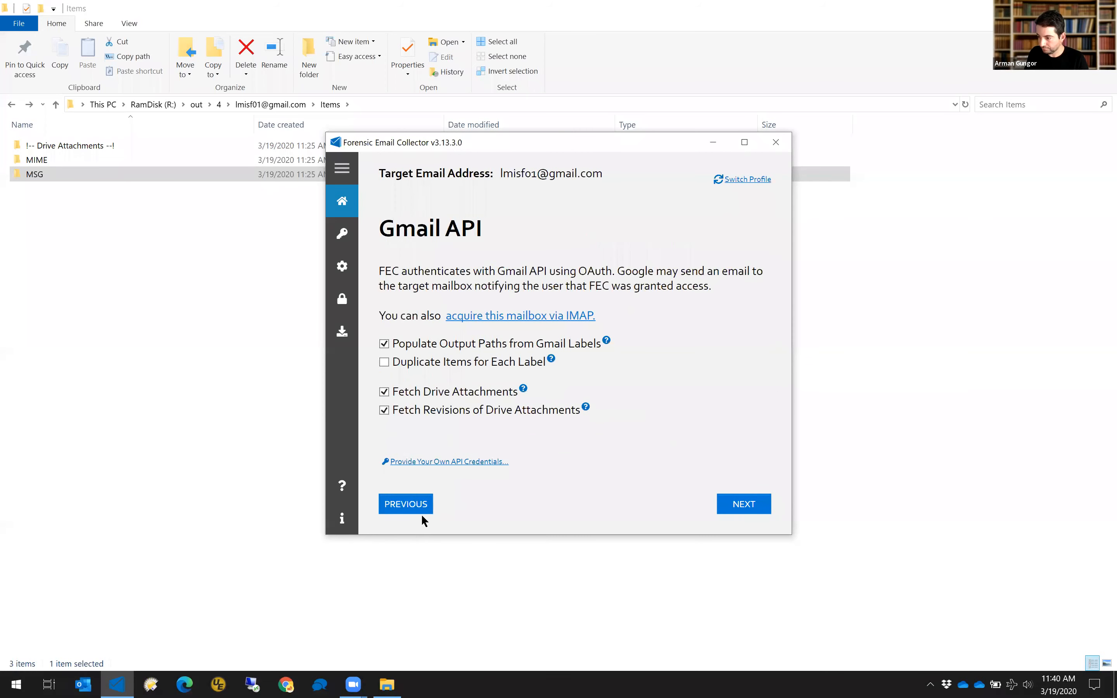
{"action": "left_click", "coordinate": [444, 410]}
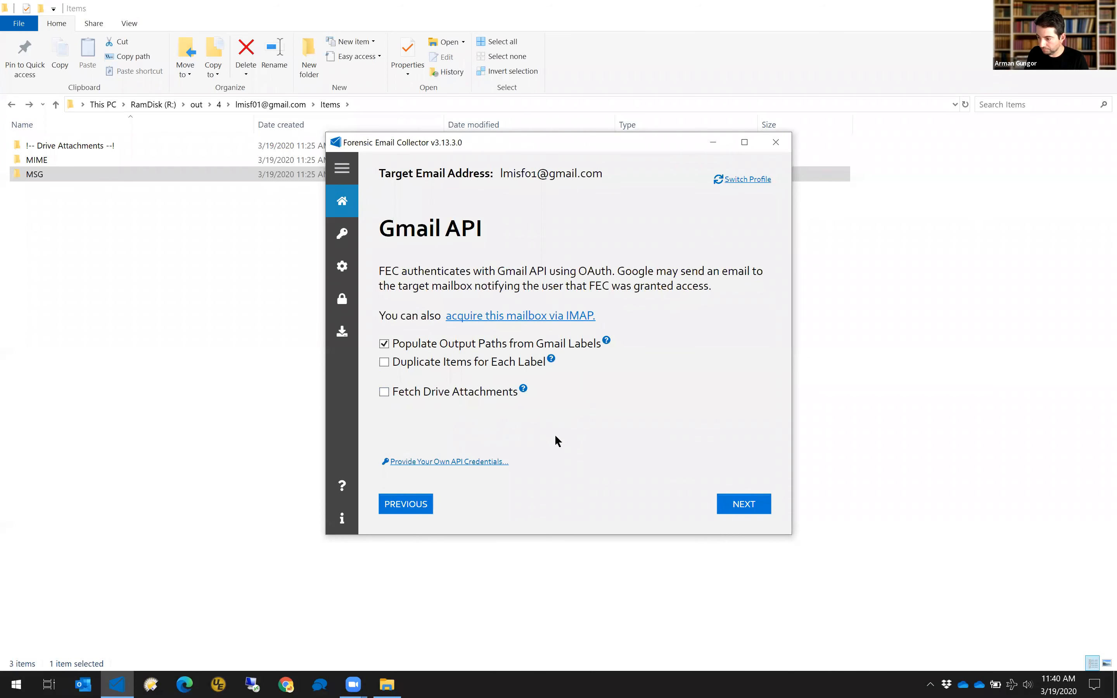
{"action": "left_click", "coordinate": [753, 506]}
{"action": "left_click", "coordinate": [757, 509]}
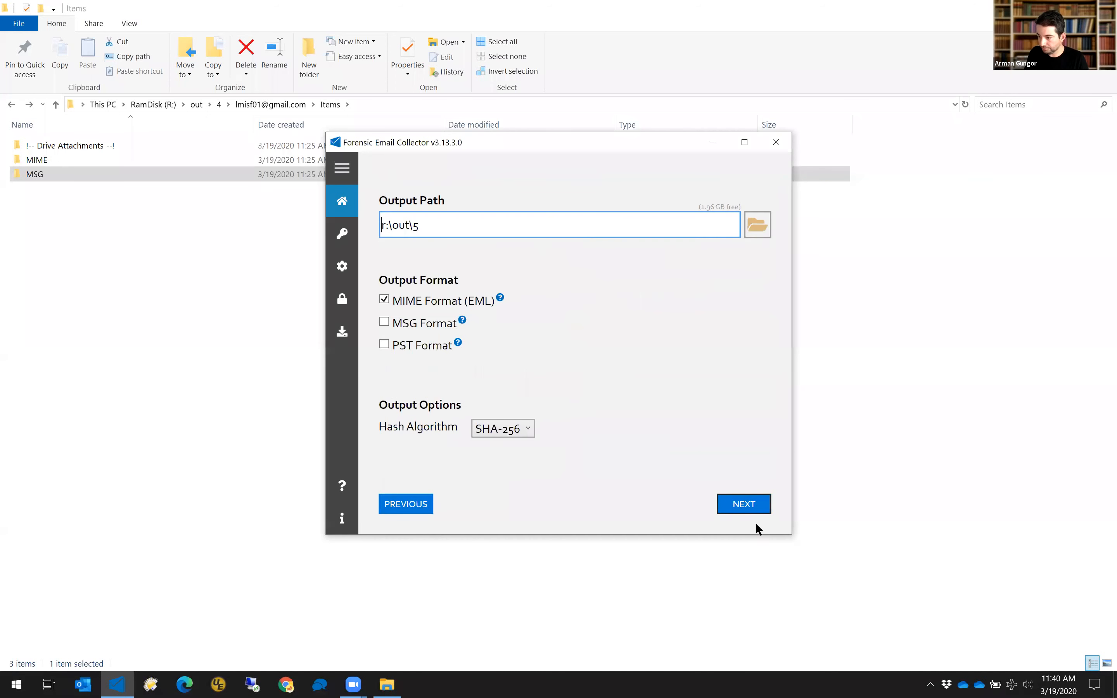
{"action": "left_click", "coordinate": [743, 503]}
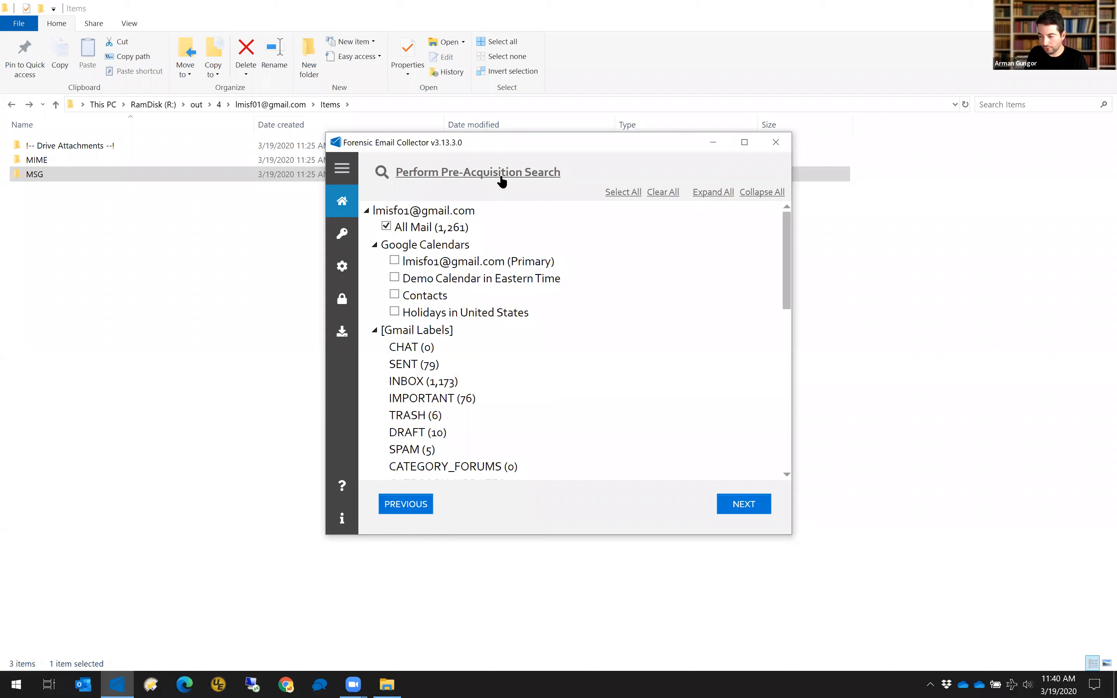
{"action": "left_click", "coordinate": [502, 180]}
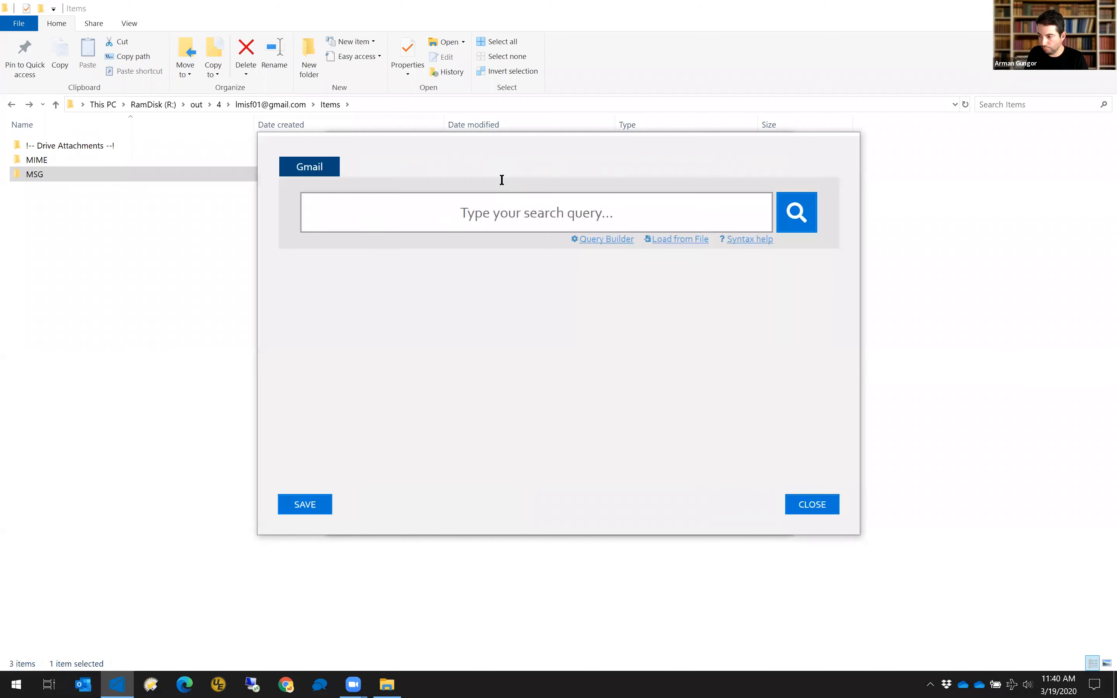
Load SearchTerms.txt from RamDisk R: as the keyword list and execute it, getting 455 hits.
{"action": "left_click", "coordinate": [666, 240]}
{"action": "left_click", "coordinate": [719, 170]}
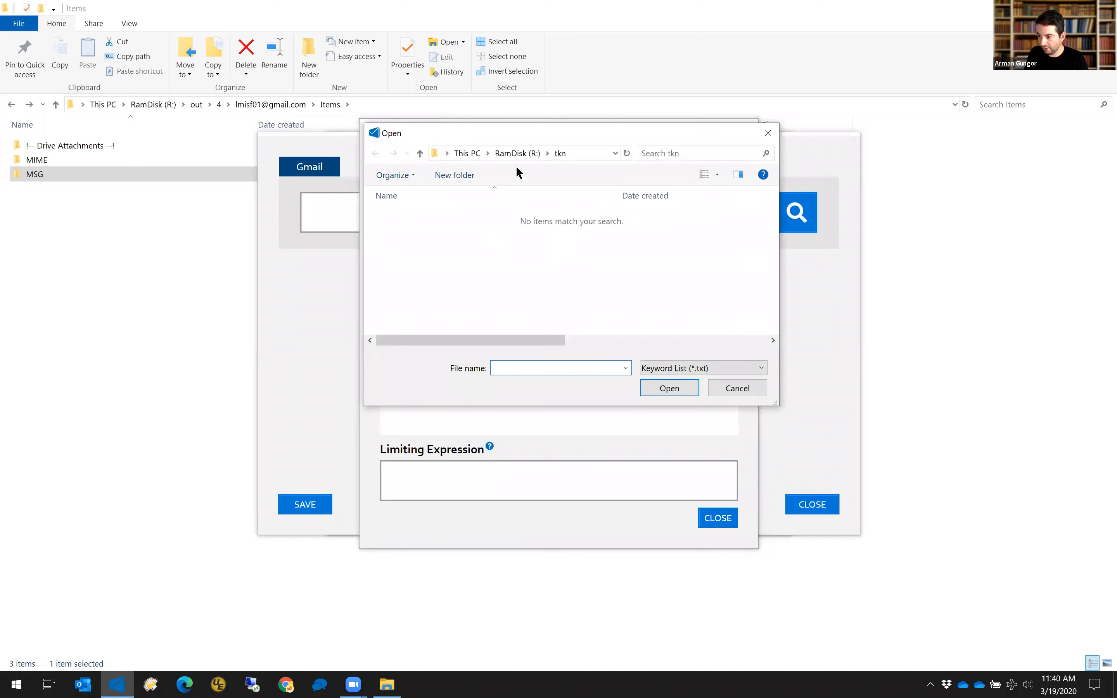
{"action": "left_click", "coordinate": [512, 153]}
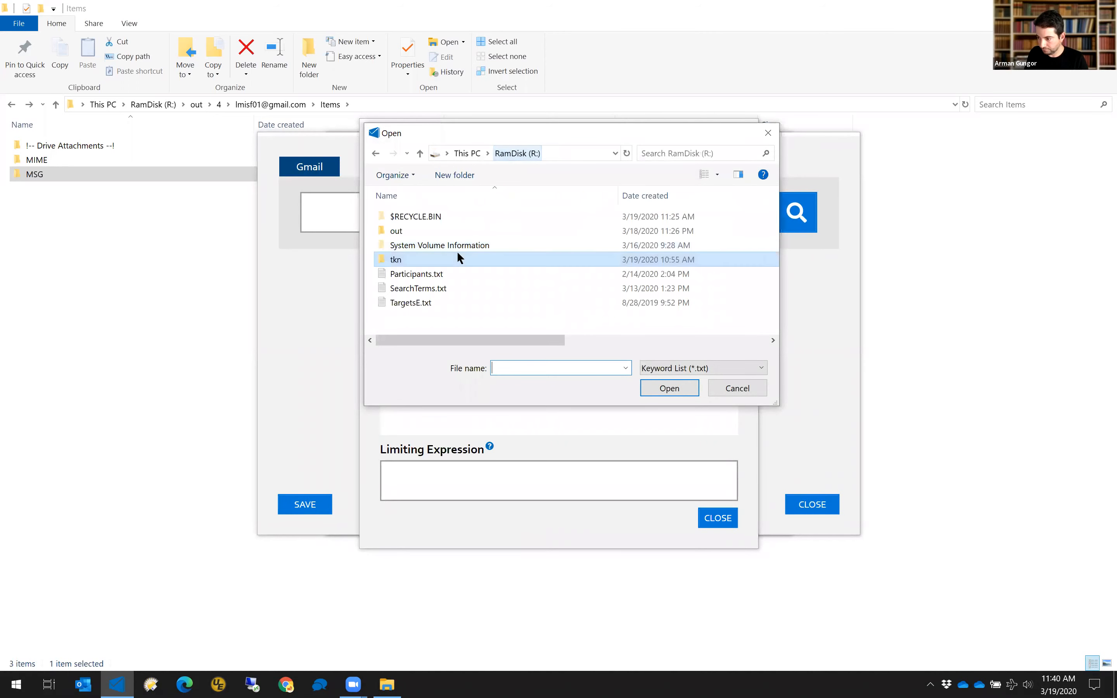
{"action": "double_click", "coordinate": [424, 290]}
{"action": "left_click", "coordinate": [427, 516]}
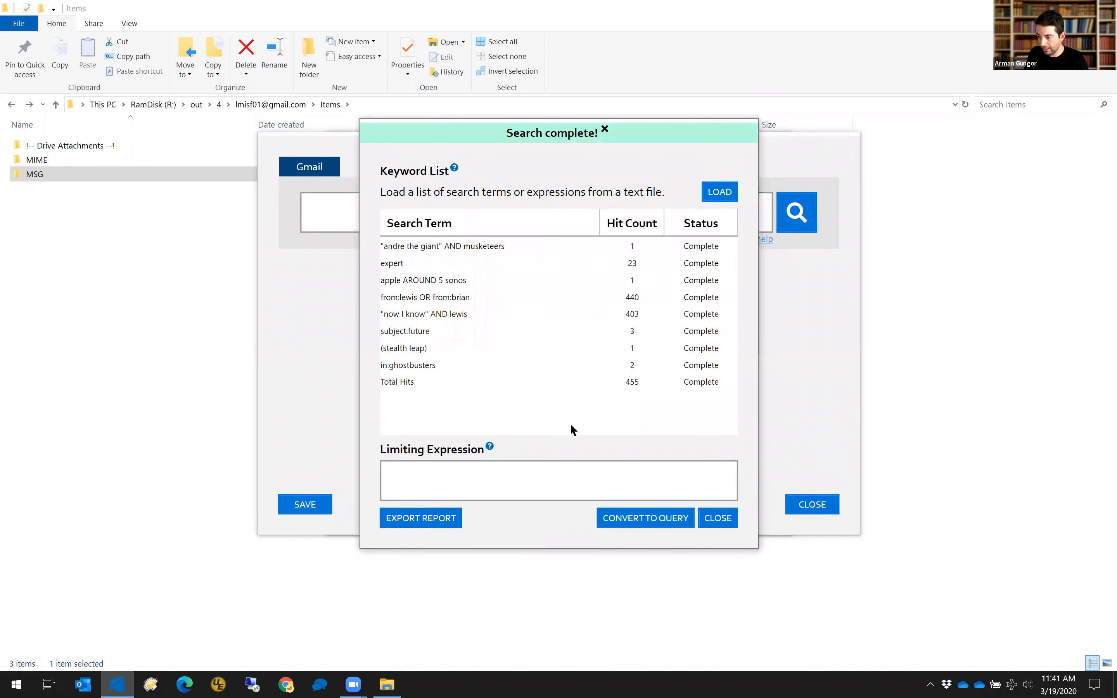
{"action": "left_click", "coordinate": [440, 519]}
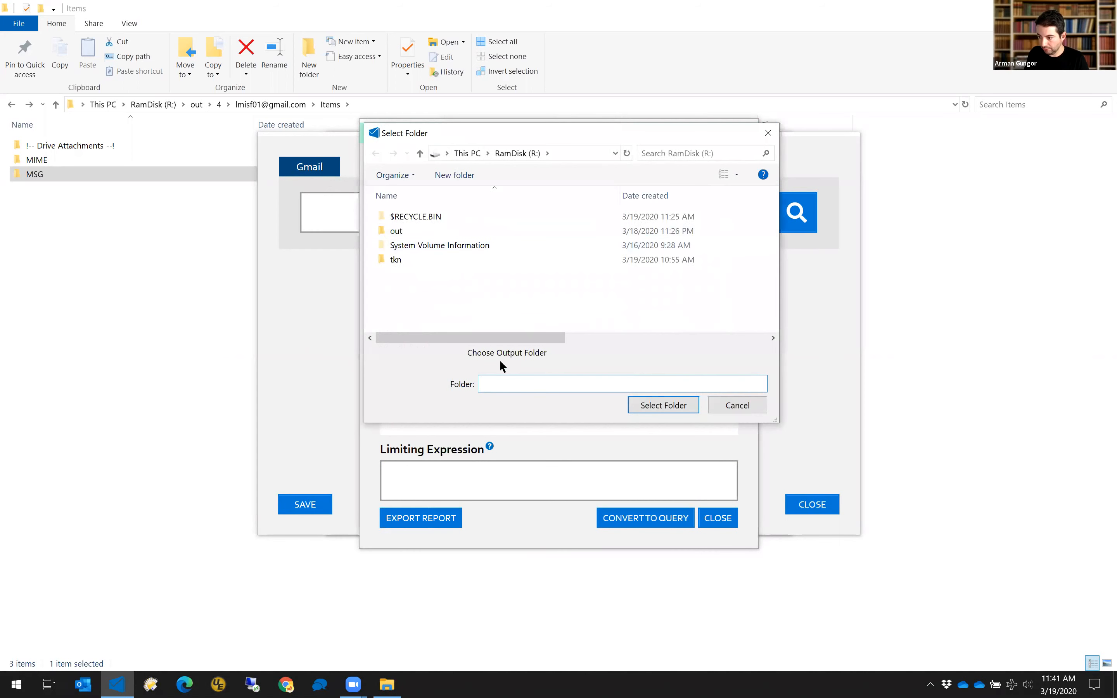
Create a 'Search Report' folder on the RamDisk and select it for the hit report export.
{"action": "right_click", "coordinate": [415, 283]}
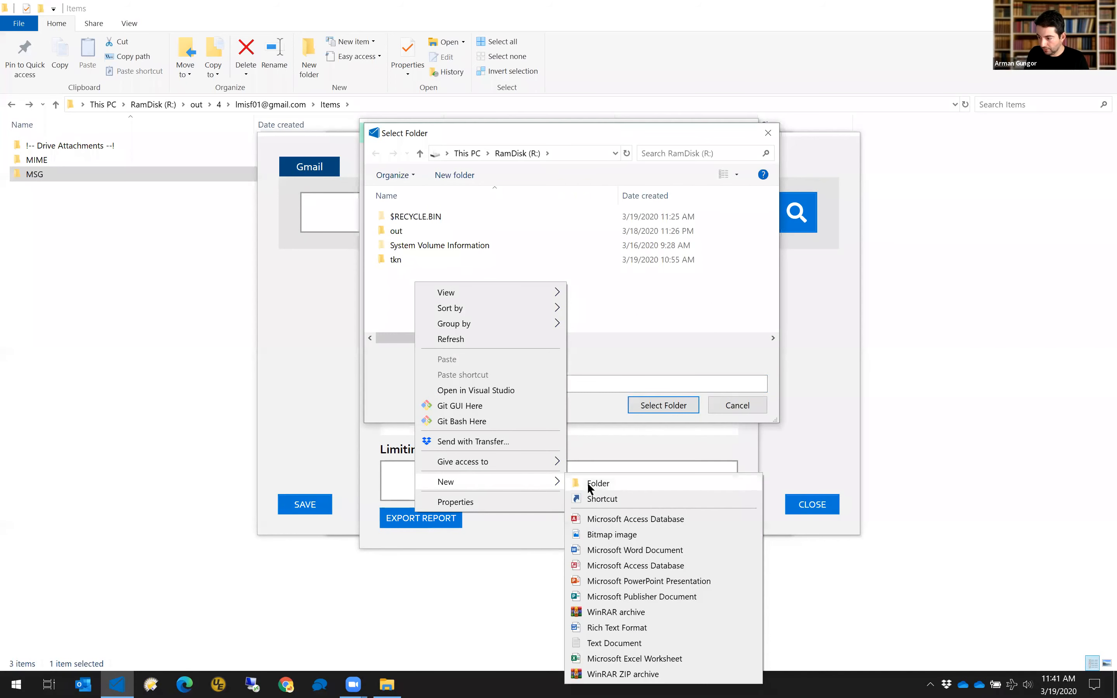
{"action": "left_click", "coordinate": [588, 483]}
{"action": "type", "text": "Search Reports"}
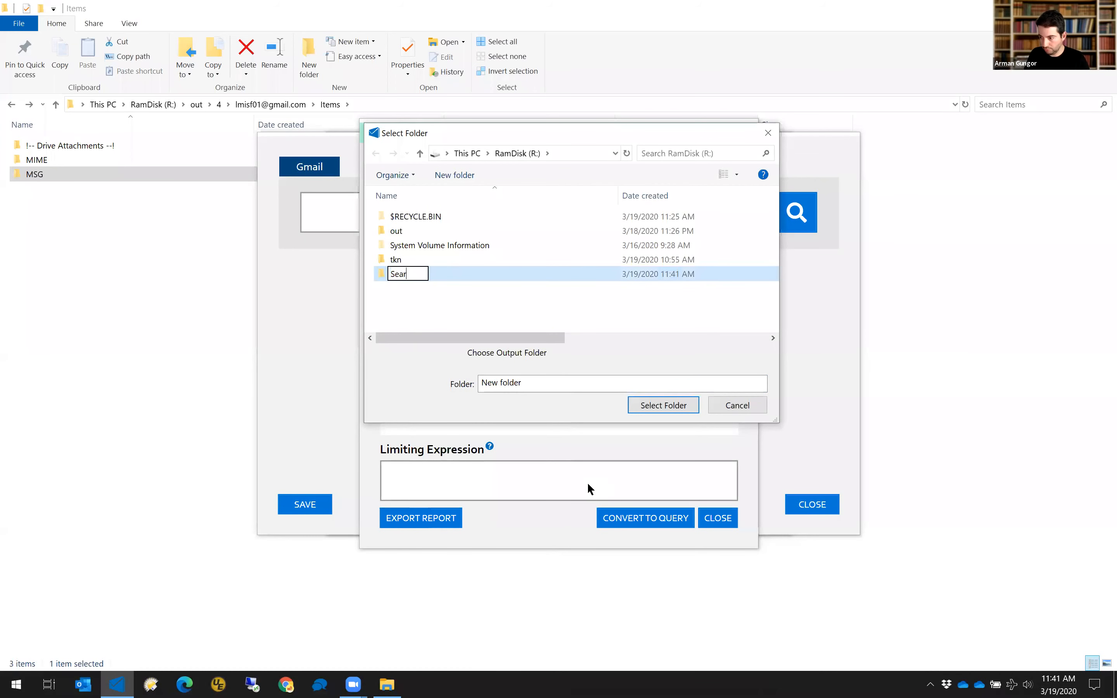
{"action": "key", "text": "BackSpace"}
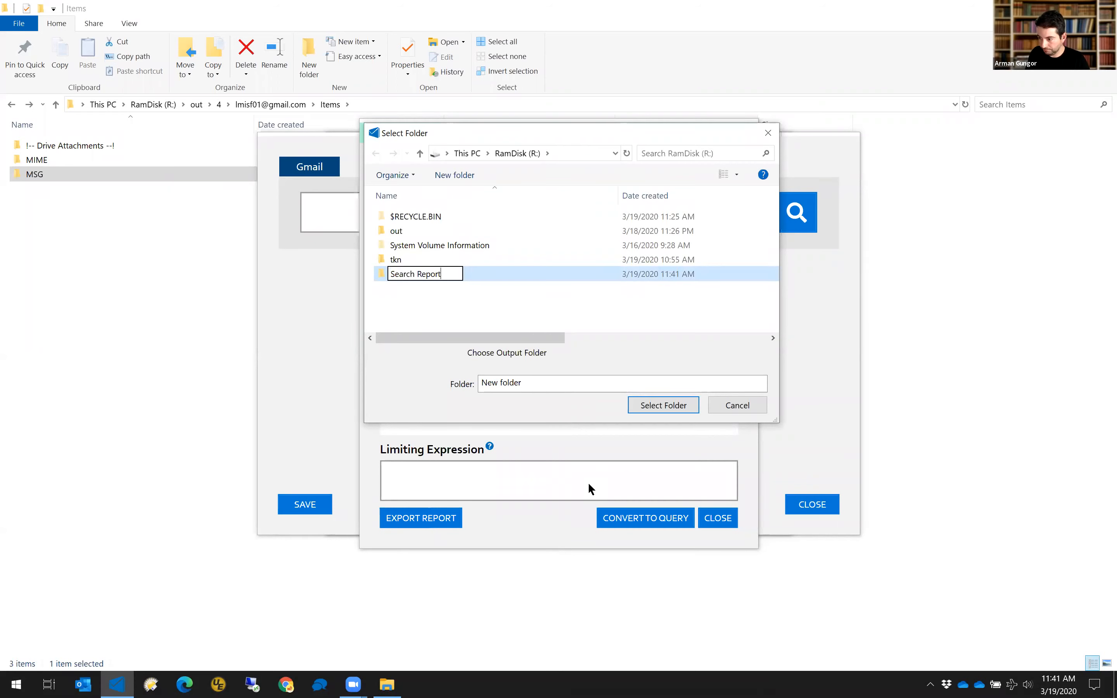
{"action": "key", "text": "Return"}
{"action": "double_click", "coordinate": [487, 272]}
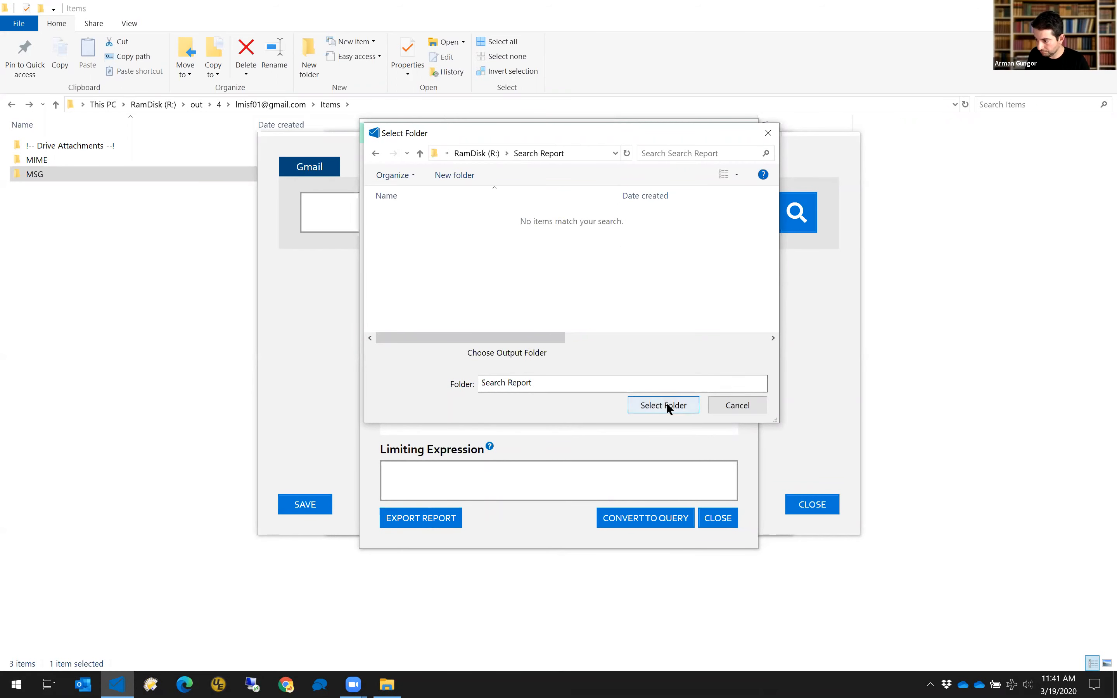
{"action": "left_click", "coordinate": [667, 403]}
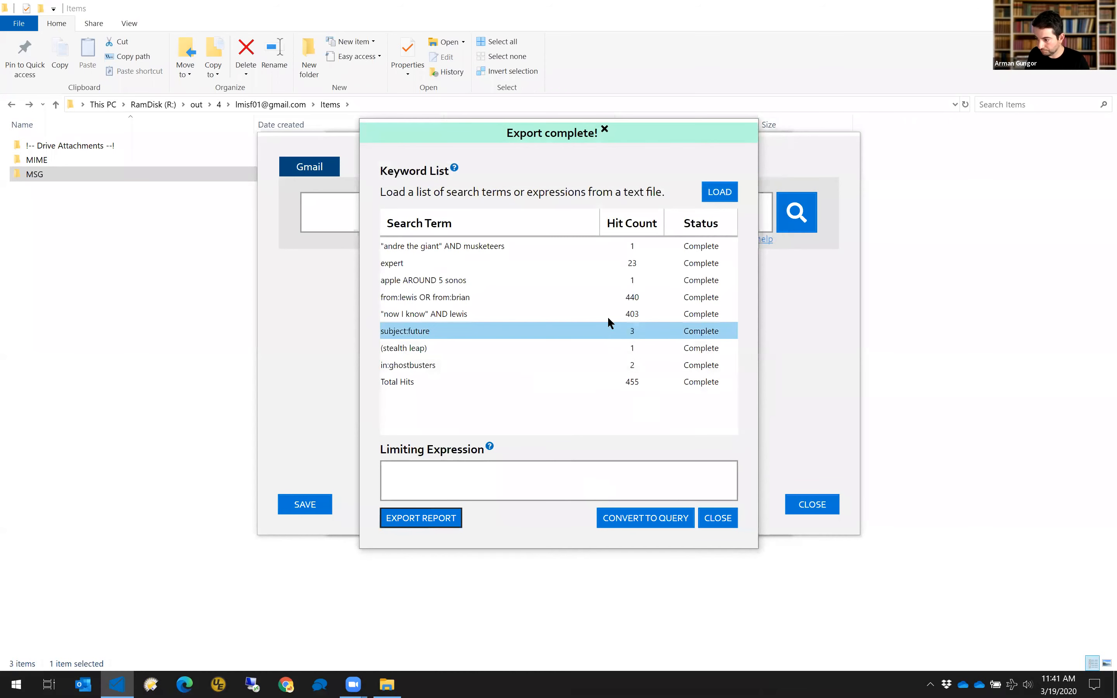
{"action": "left_click", "coordinate": [194, 201]}
Open the Search Report folder on RamDisk (R:), then dismiss the Export complete dialog.
{"action": "left_click", "coordinate": [157, 104]}
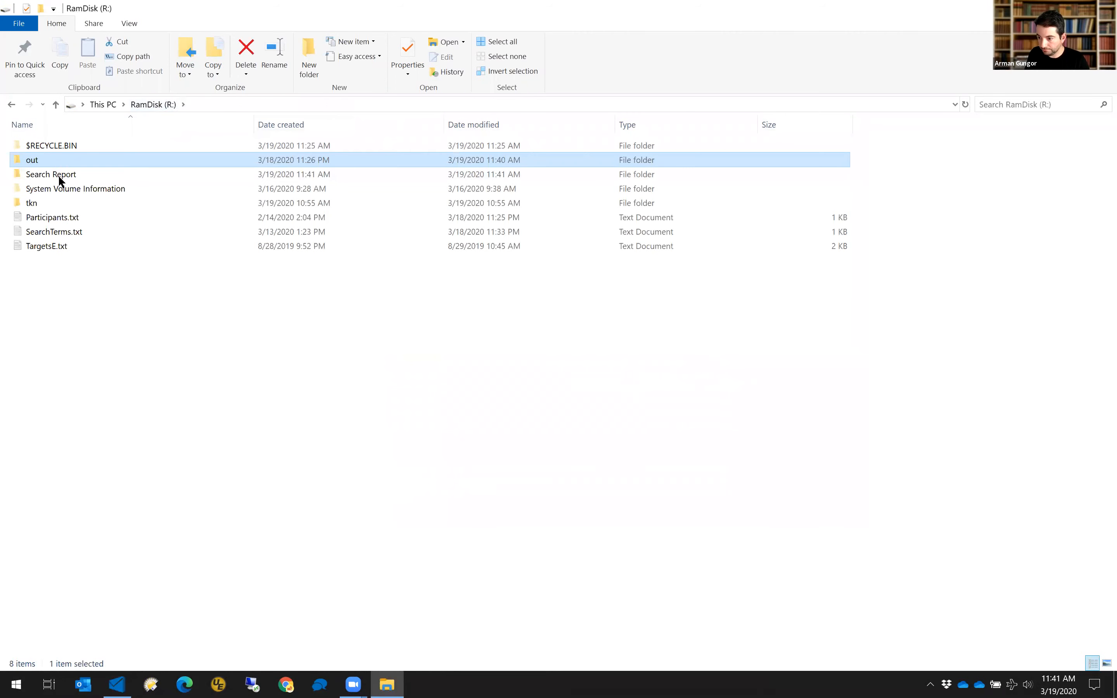
{"action": "double_click", "coordinate": [58, 174]}
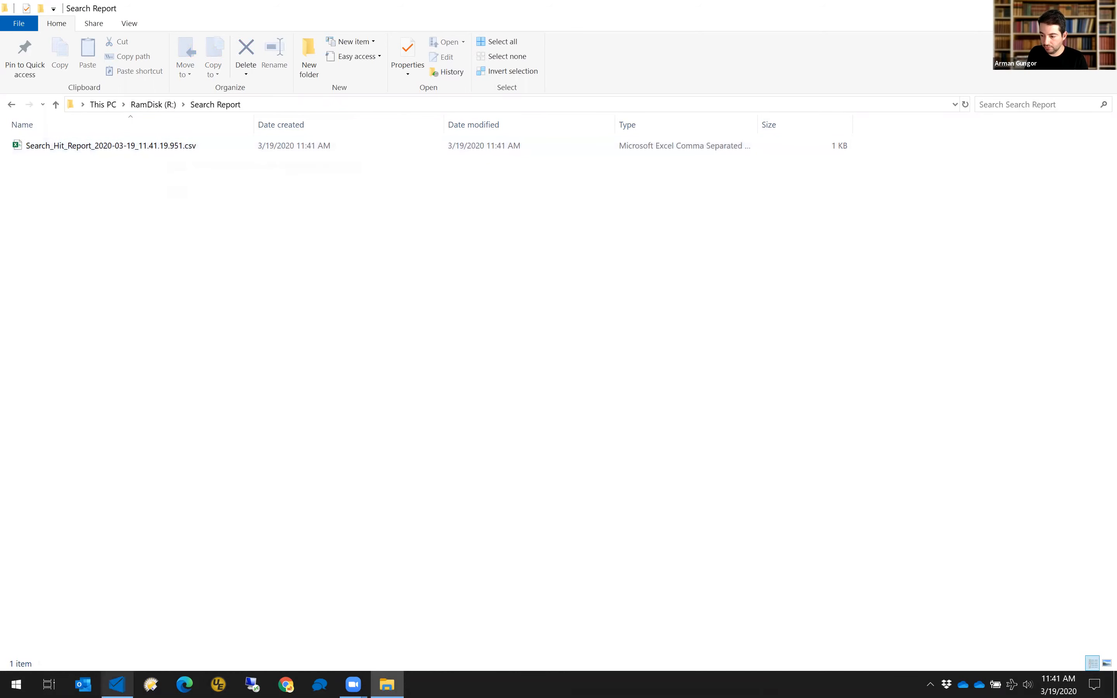
{"action": "key", "text": "alt+Tab"}
{"action": "left_click", "coordinate": [717, 517]}
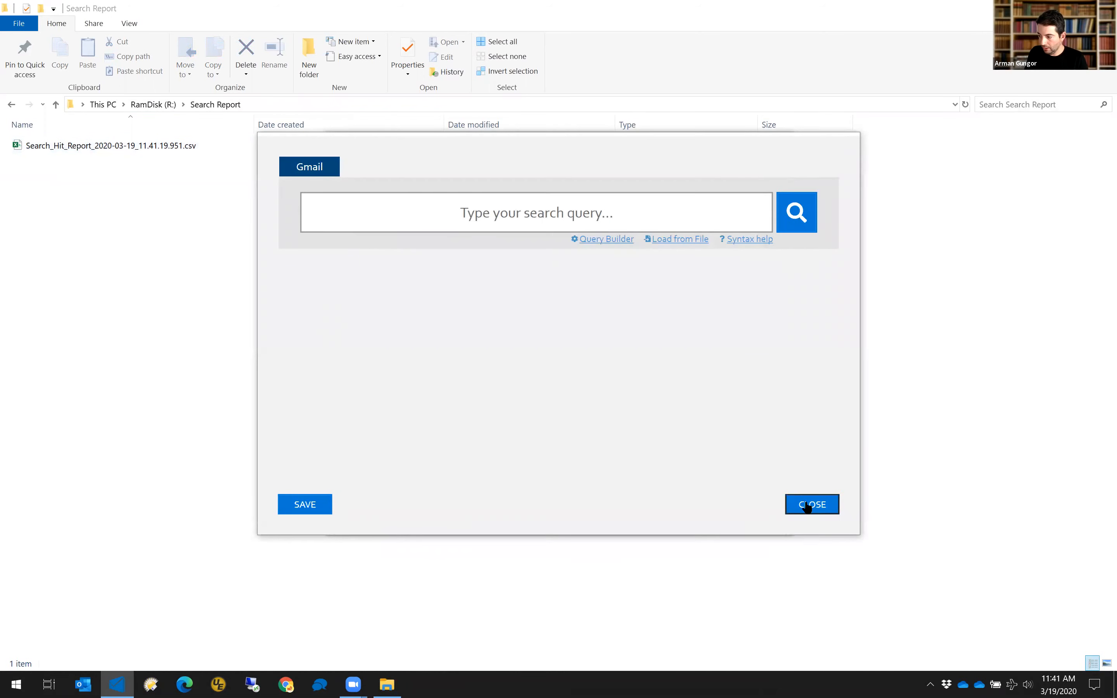
Close the search query window, confirm Settings' Report Format is CSV, and go back.
{"action": "left_click", "coordinate": [806, 506]}
{"action": "left_click", "coordinate": [343, 266]}
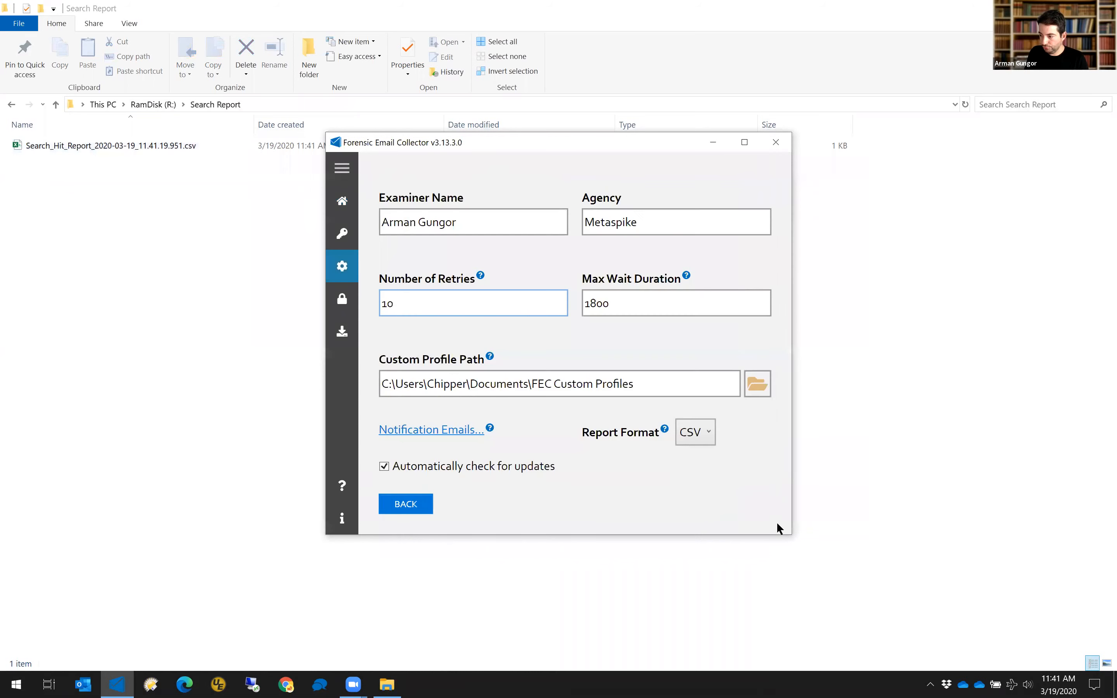
{"action": "left_click", "coordinate": [703, 436]}
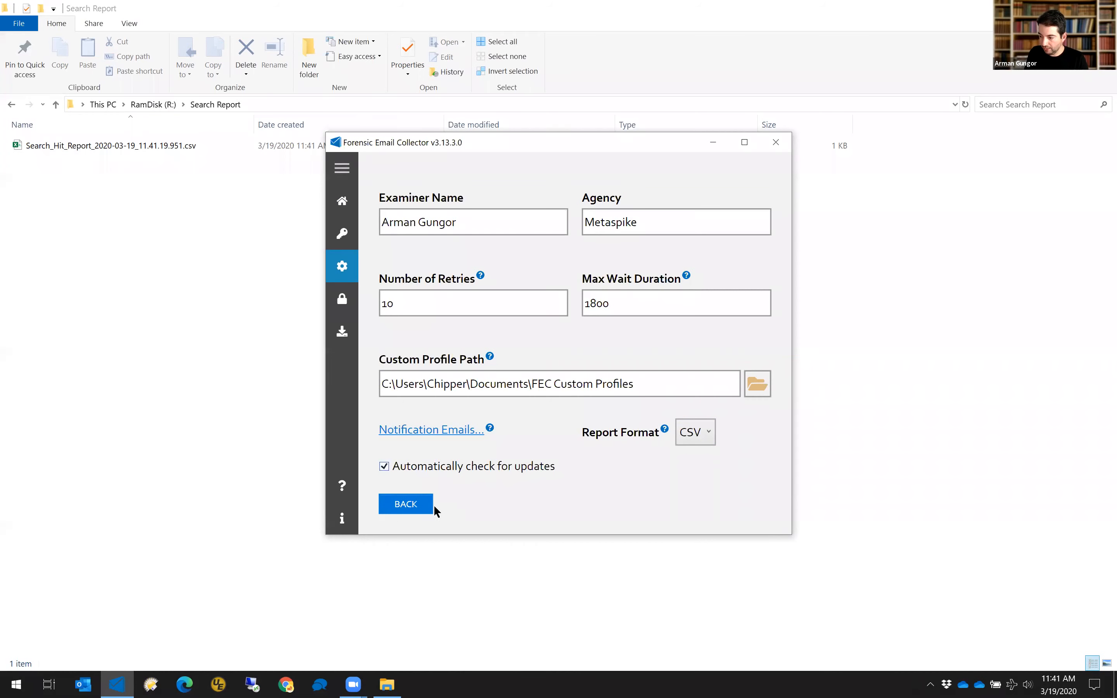
{"action": "left_click", "coordinate": [401, 505]}
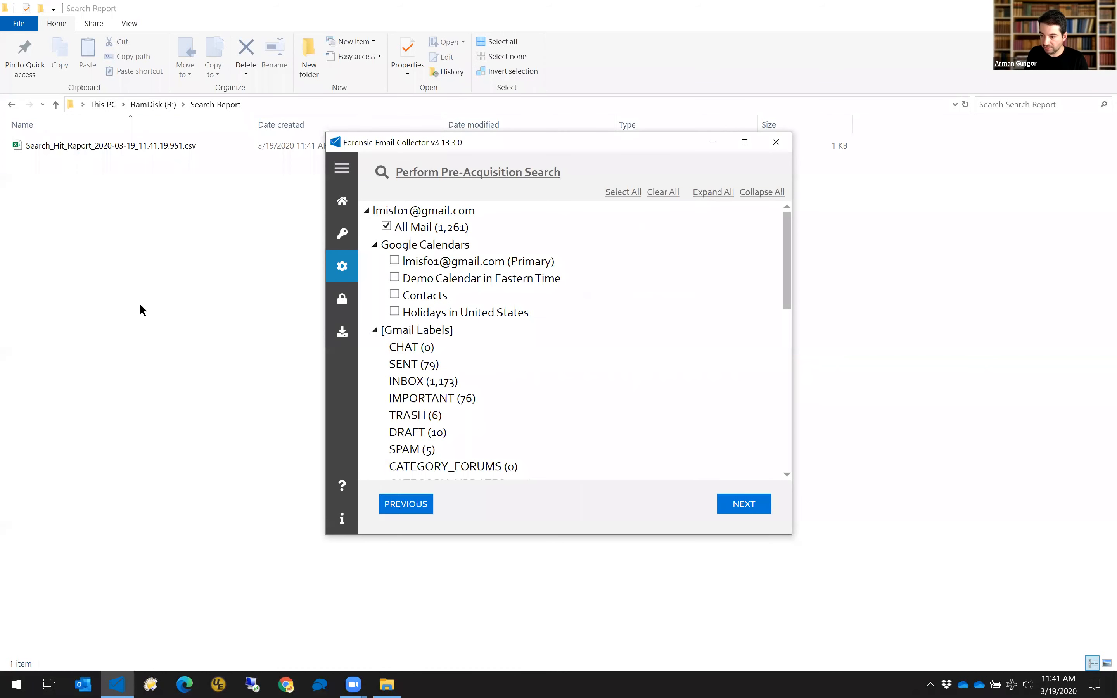
Review Search_Hit_Report CSV in Excel with columns A–C autofitted, then close without saving.
{"action": "left_click", "coordinate": [141, 306]}
{"action": "double_click", "coordinate": [149, 146]}
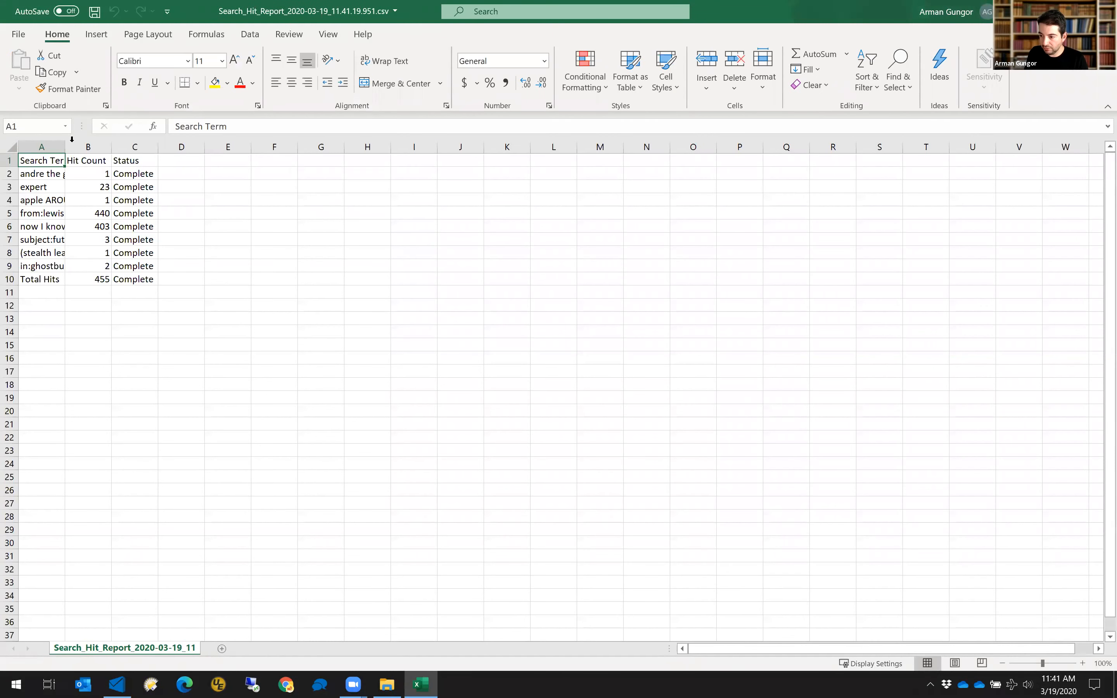
{"action": "left_click", "coordinate": [12, 148]}
{"action": "double_click", "coordinate": [65, 147]}
{"action": "left_click", "coordinate": [150, 310]}
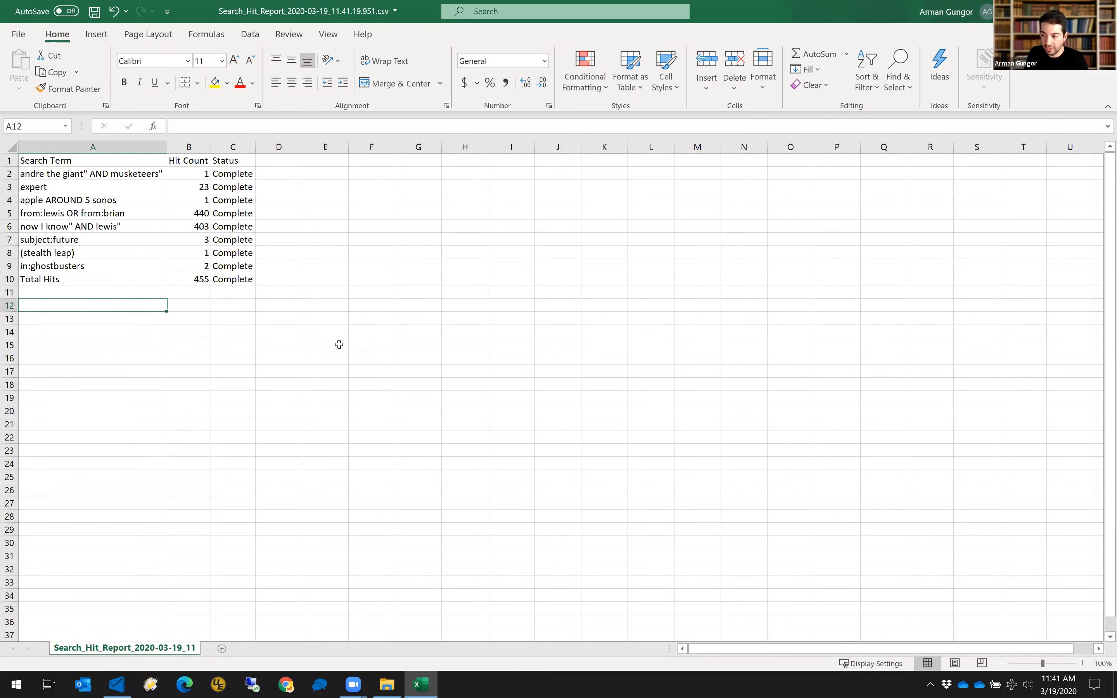
{"action": "left_click", "coordinate": [1106, 11]}
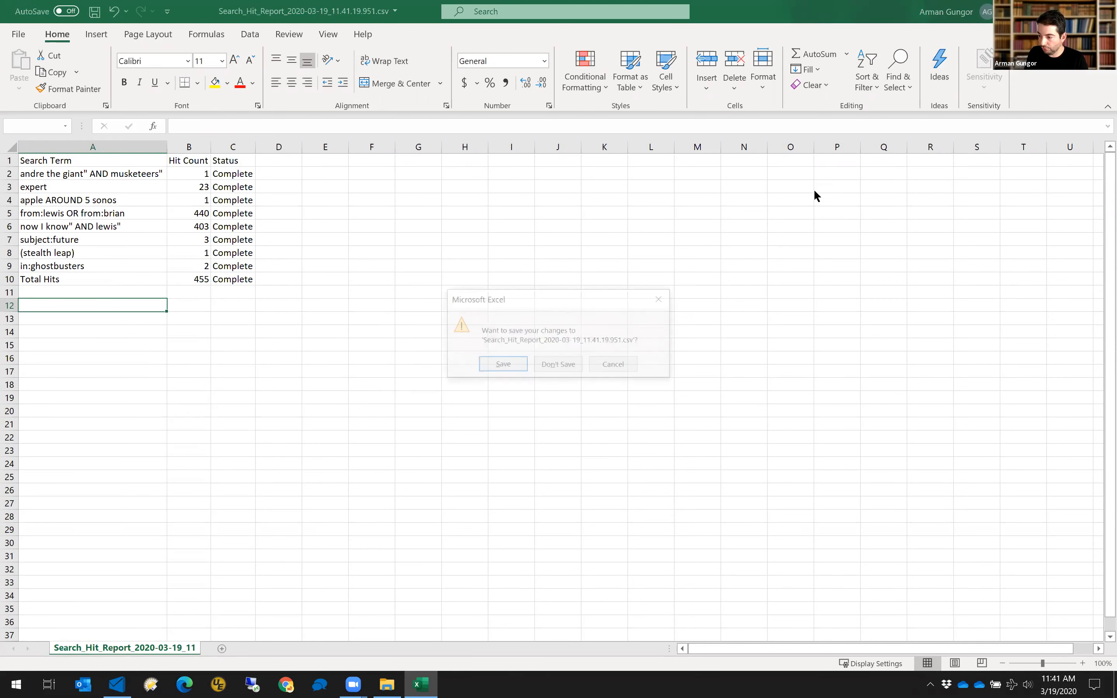
{"action": "left_click", "coordinate": [565, 364]}
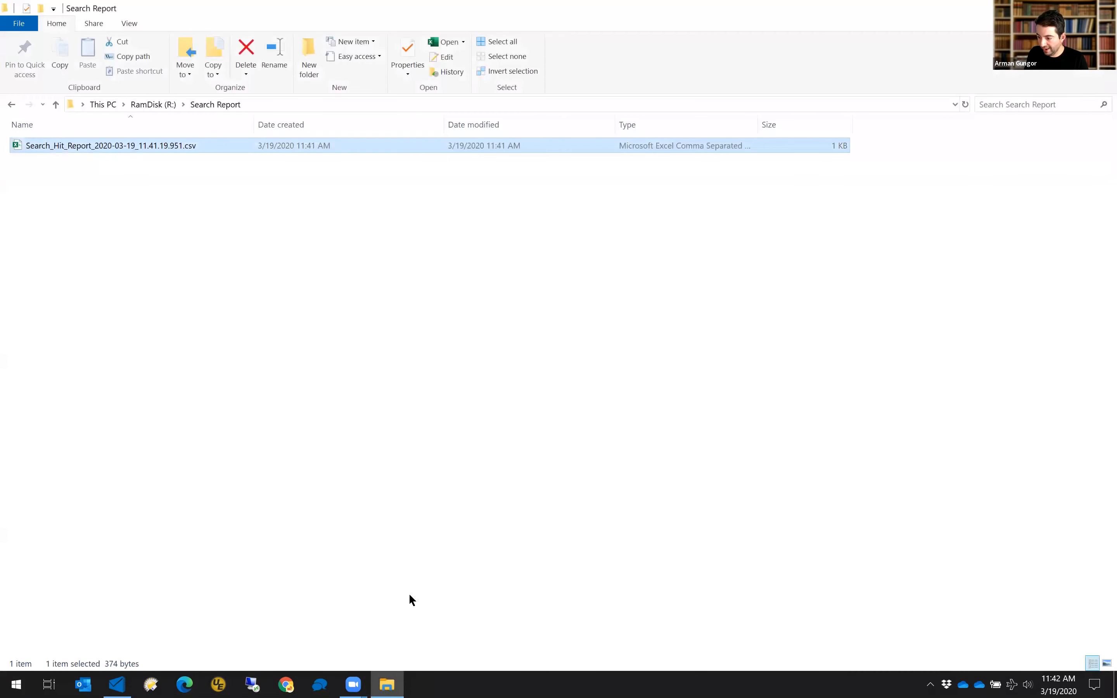
Load SearchTerms.txt from RamDisk as the keyword list in the Gmail search query window.
{"action": "left_click", "coordinate": [118, 684]}
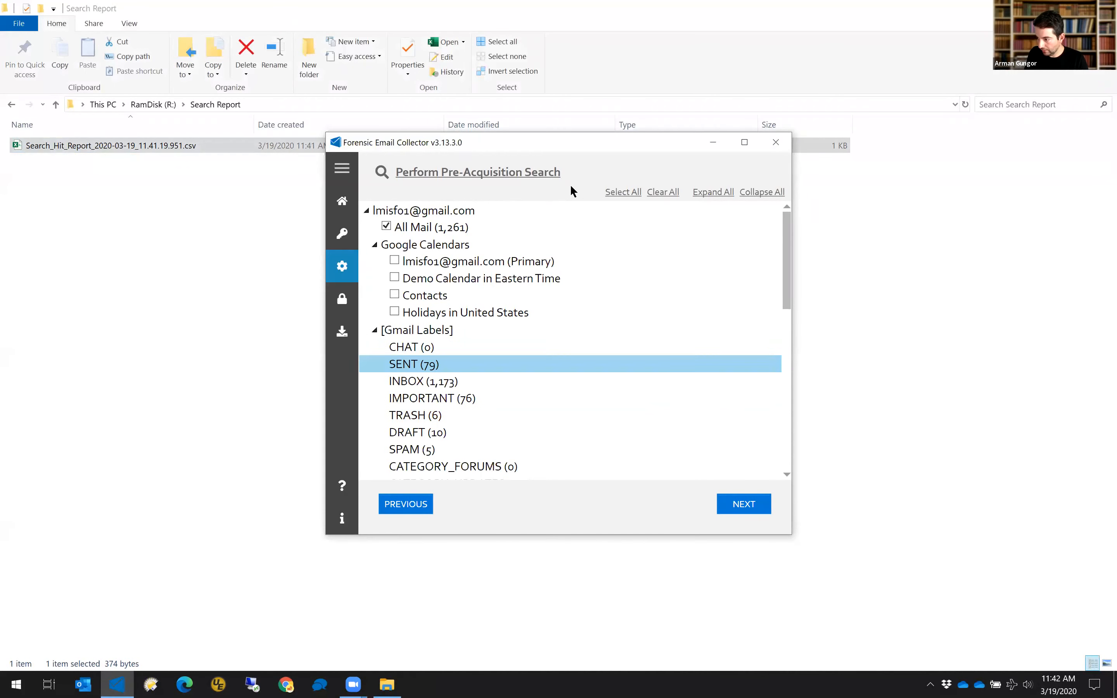
{"action": "left_click", "coordinate": [534, 176]}
{"action": "left_click", "coordinate": [672, 240]}
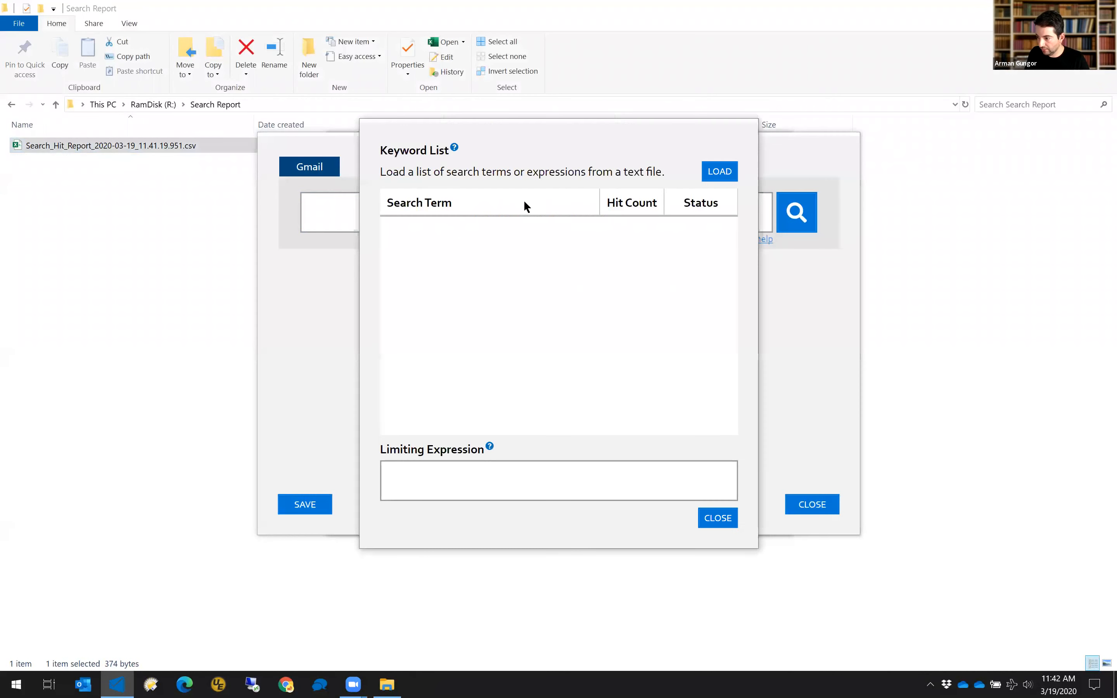
{"action": "left_click", "coordinate": [718, 171]}
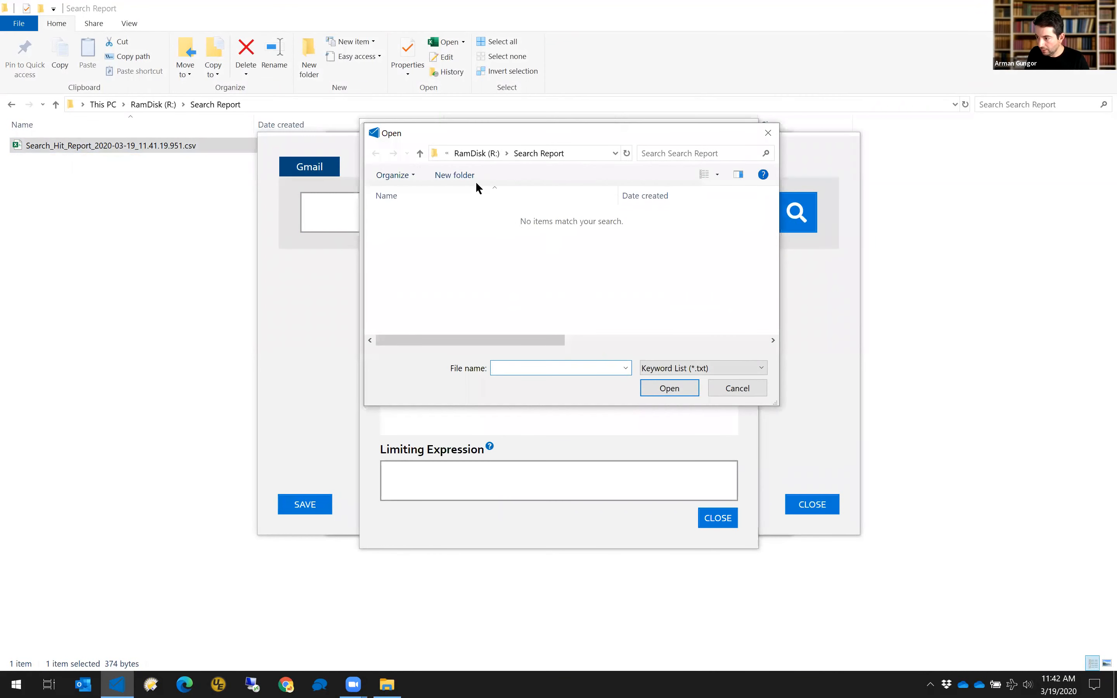
{"action": "left_click", "coordinate": [479, 151]}
{"action": "double_click", "coordinate": [423, 300]}
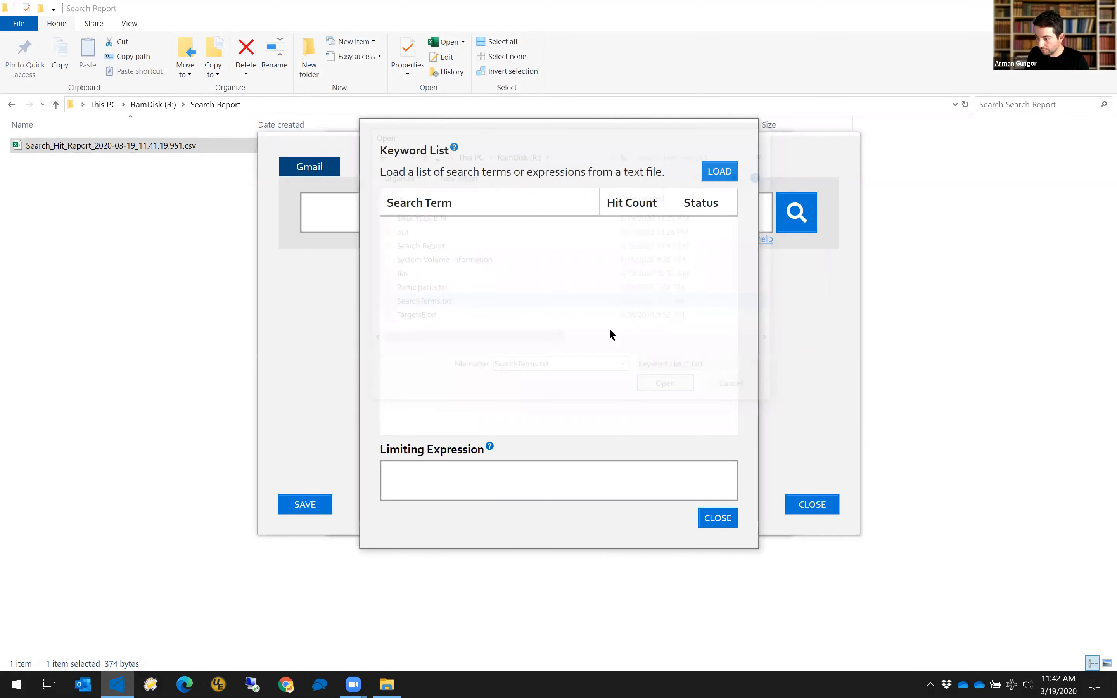
Convert the keywords to a query, save it, and start the filtered Gmail acquisition.
{"action": "left_click", "coordinate": [624, 519]}
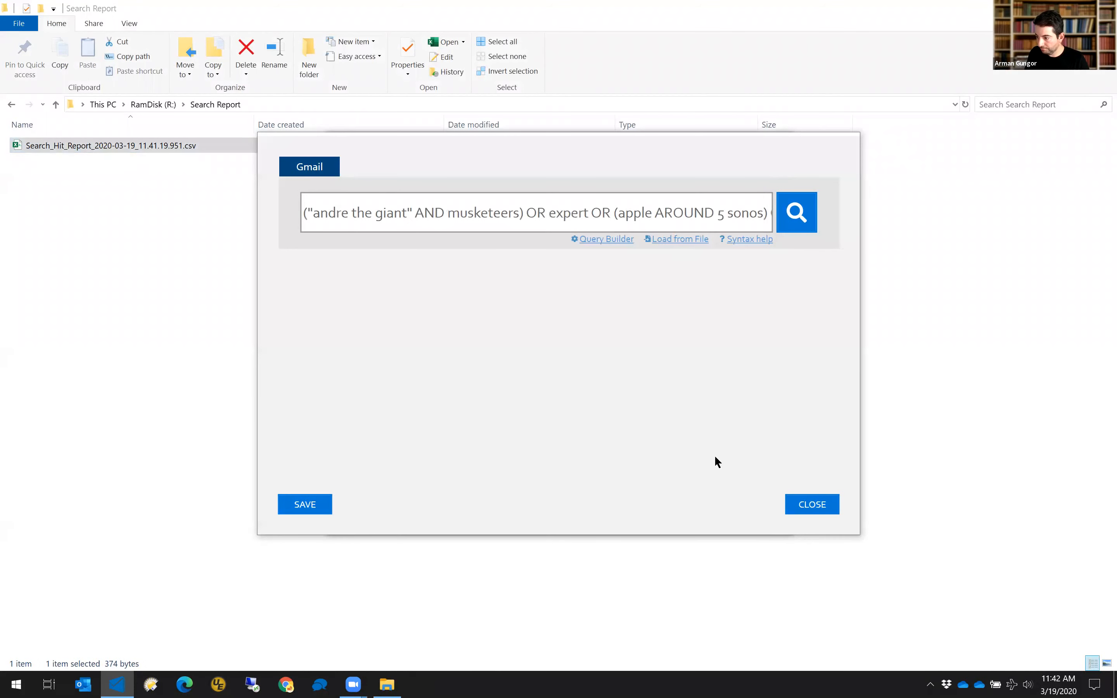
{"action": "left_click", "coordinate": [304, 504]}
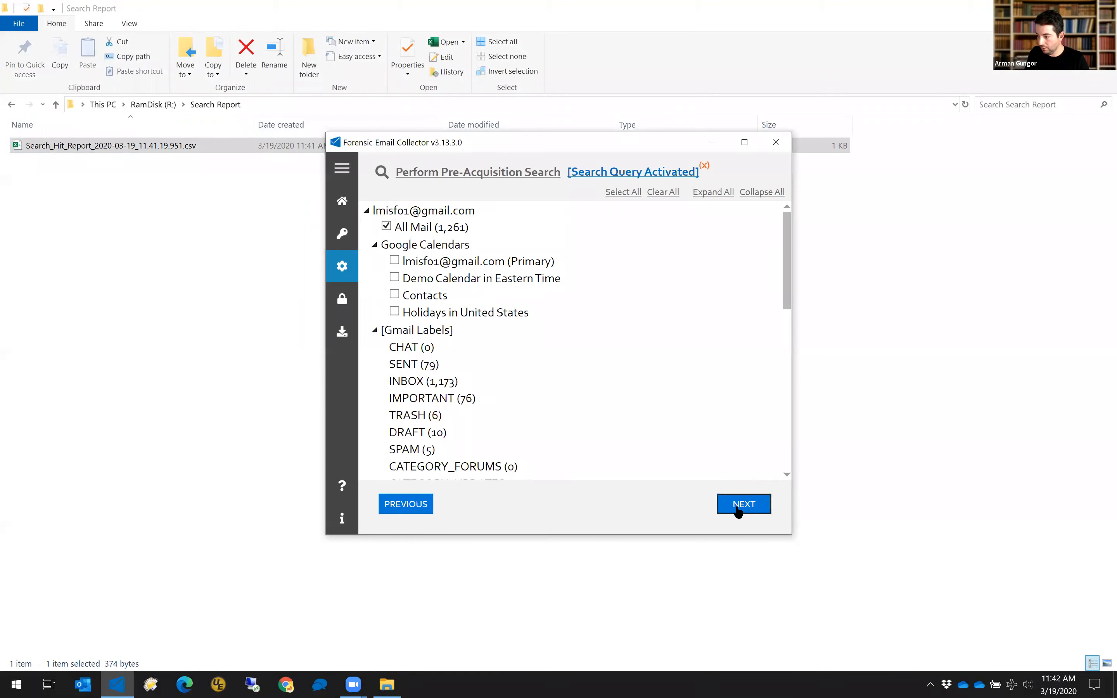
{"action": "left_click", "coordinate": [743, 504]}
{"action": "left_click", "coordinate": [746, 505]}
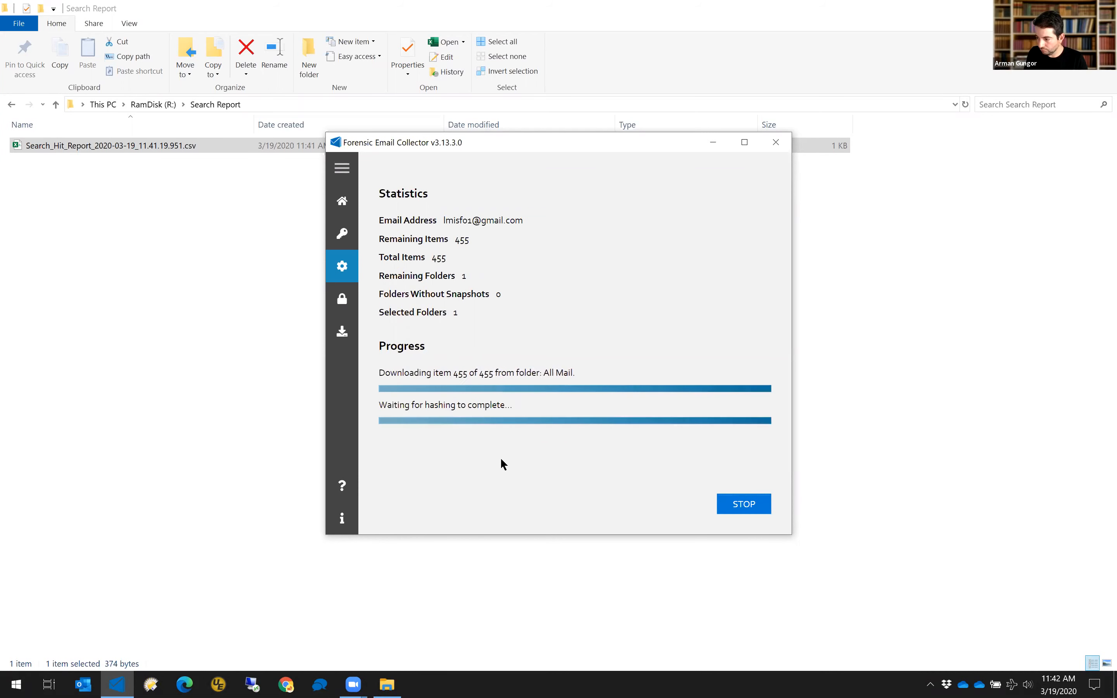
Open the acquisition's output folder and navigate into Items\MIME.
{"action": "left_click", "coordinate": [459, 369]}
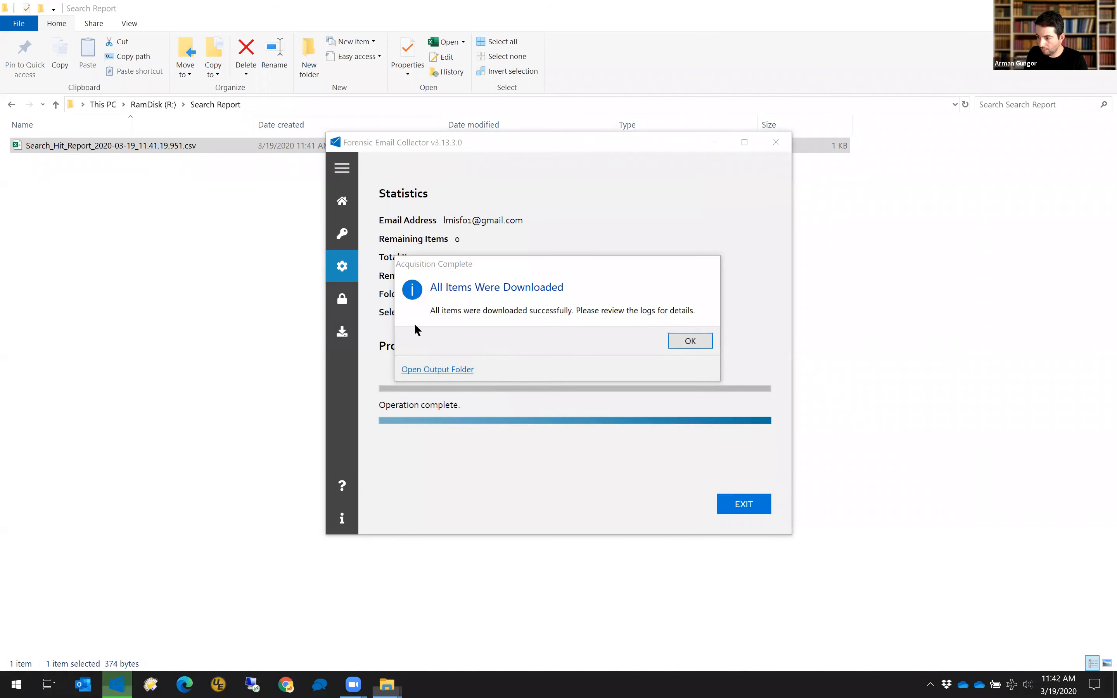
{"action": "double_click", "coordinate": [46, 145]}
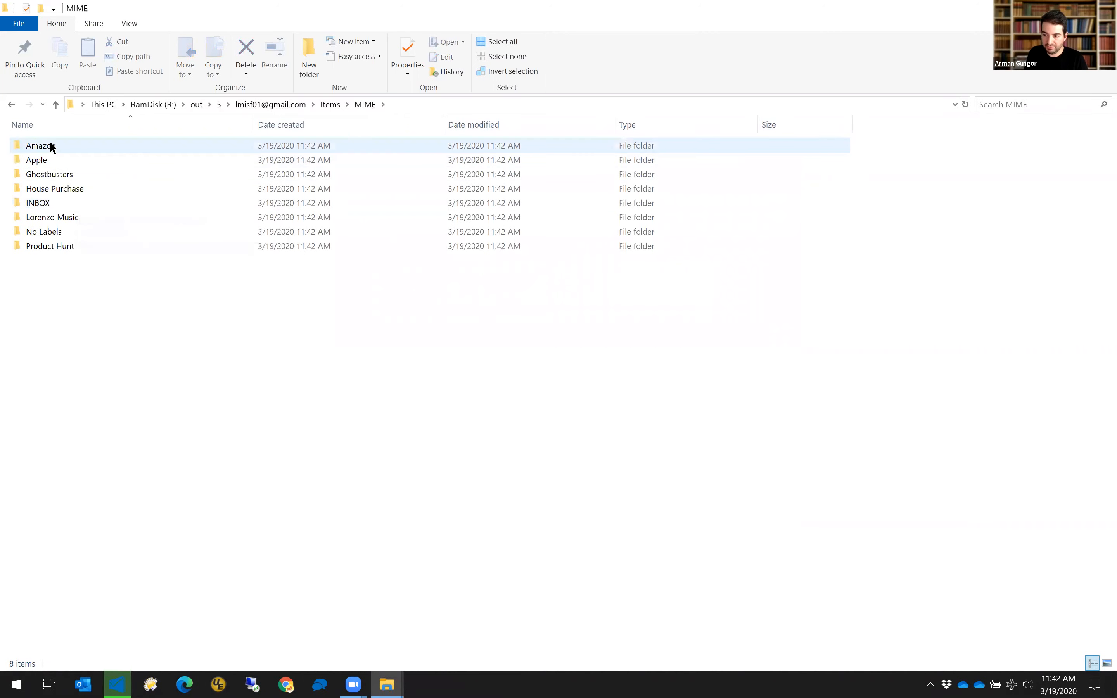
Go back to the account output folder and open Logs\Downloaded_Items CSV in Excel.
{"action": "left_click", "coordinate": [11, 105]}
{"action": "left_click", "coordinate": [11, 106]}
{"action": "left_click", "coordinate": [33, 160]}
{"action": "double_click", "coordinate": [33, 160]}
{"action": "double_click", "coordinate": [68, 160]}
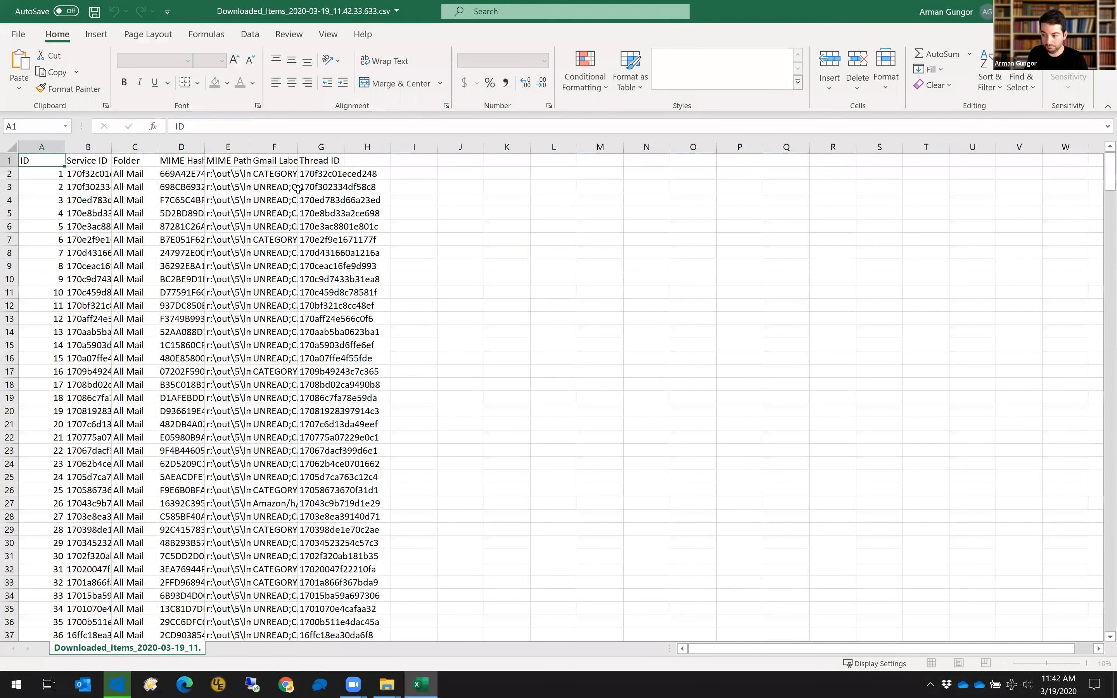
Autofit all columns of the Downloaded_Items log and browse through its rows.
{"action": "key", "text": "ctrl+a"}
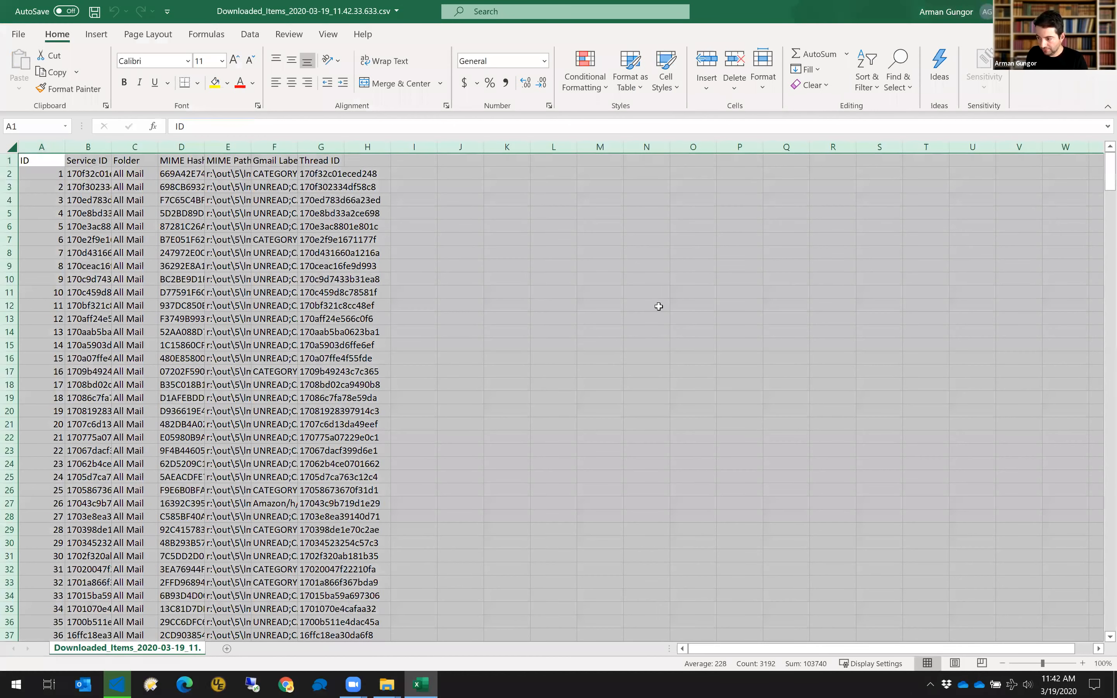
{"action": "key", "text": "alt+h"}
{"action": "key", "text": "o"}
{"action": "key", "text": "i"}
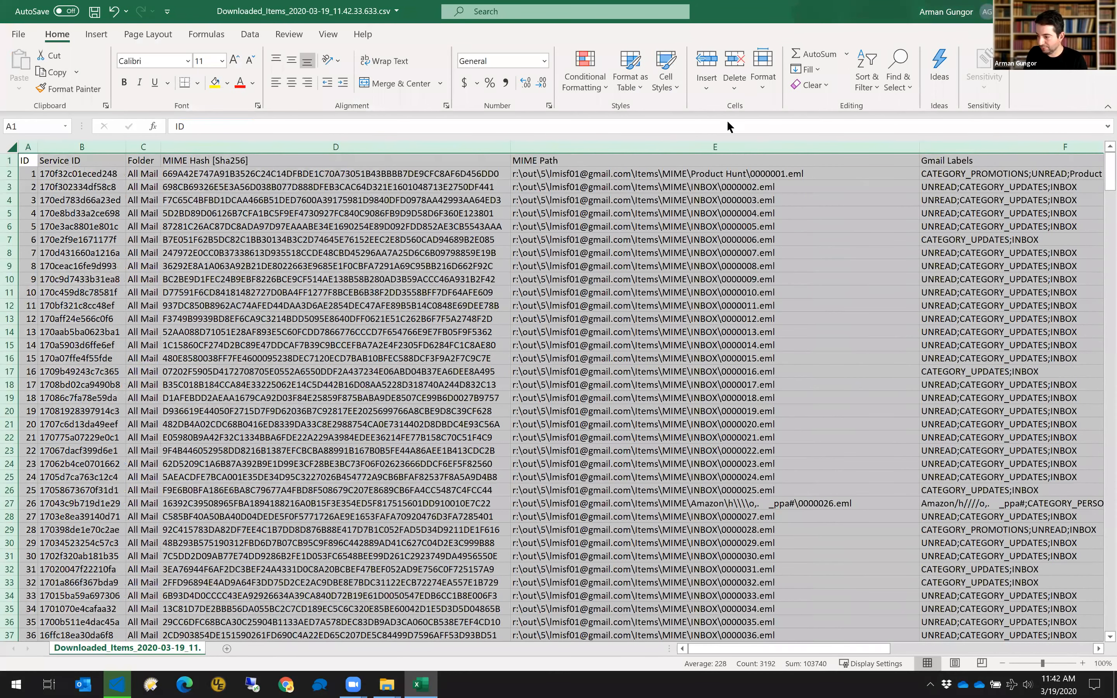
{"action": "key", "text": "Right"}
{"action": "key", "text": "Right"}
{"action": "key", "text": "Right"}
{"action": "key", "text": "Right"}
{"action": "key", "text": "Right"}
{"action": "key", "text": "Right"}
{"action": "key", "text": "Left"}
{"action": "key", "text": "Down"}
{"action": "key", "text": "Down"}
{"action": "key", "text": "Down"}
{"action": "key", "text": "Down"}
{"action": "key", "text": "Down"}
{"action": "key", "text": "Down"}
{"action": "key", "text": "Down"}
{"action": "key", "text": "Down"}
{"action": "key", "text": "Down"}
{"action": "key", "text": "Down"}
{"action": "key", "text": "Down"}
{"action": "key", "text": "Down"}
{"action": "key", "text": "Down"}
{"action": "key", "text": "Down"}
{"action": "key", "text": "Down"}
{"action": "key", "text": "Down"}
{"action": "key", "text": "Down"}
{"action": "key", "text": "Down"}
{"action": "key", "text": "Down"}
{"action": "key", "text": "Down"}
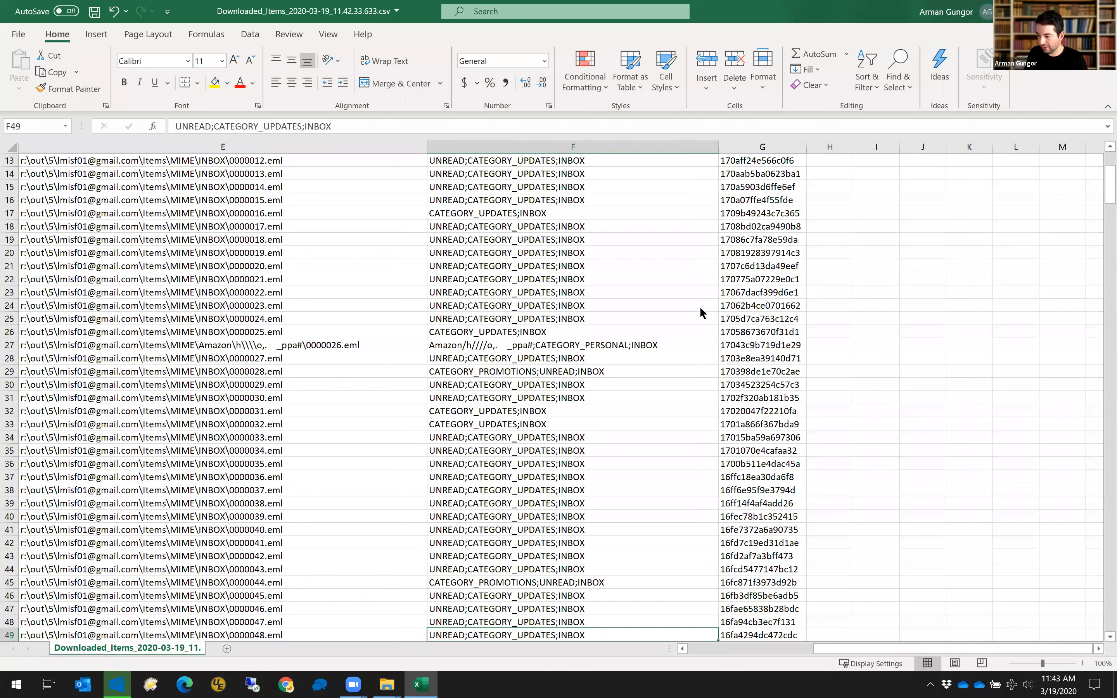
Close Excel without saving and dismiss the download-complete message.
{"action": "key", "text": "alt+F4"}
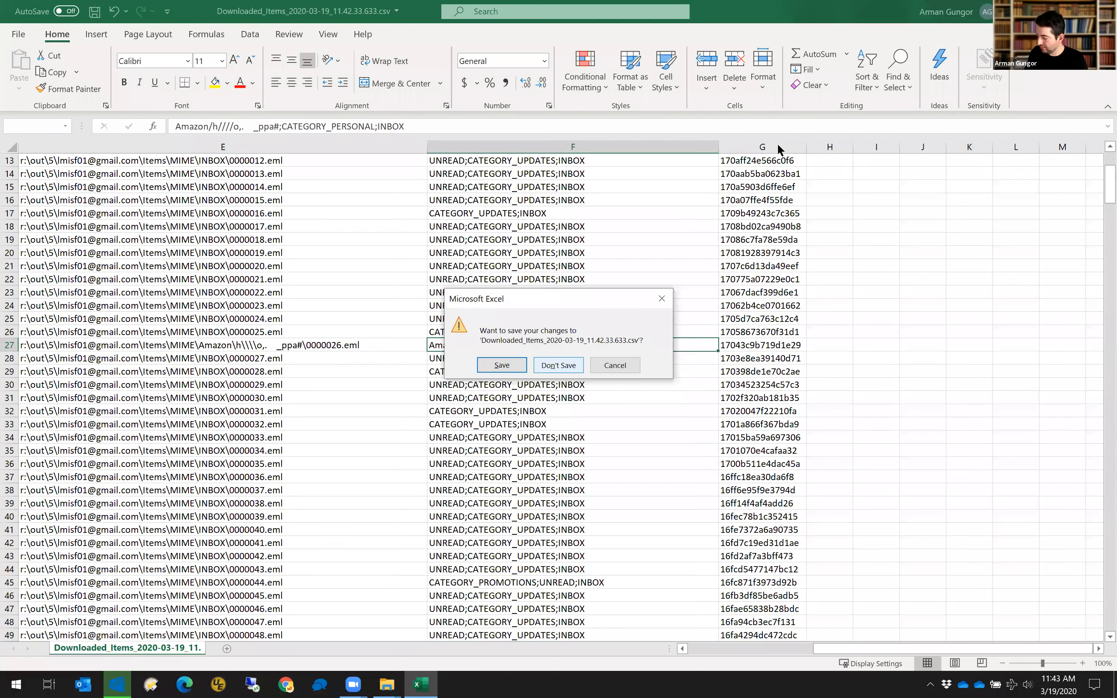
{"action": "key", "text": "n"}
{"action": "key", "text": "Return"}
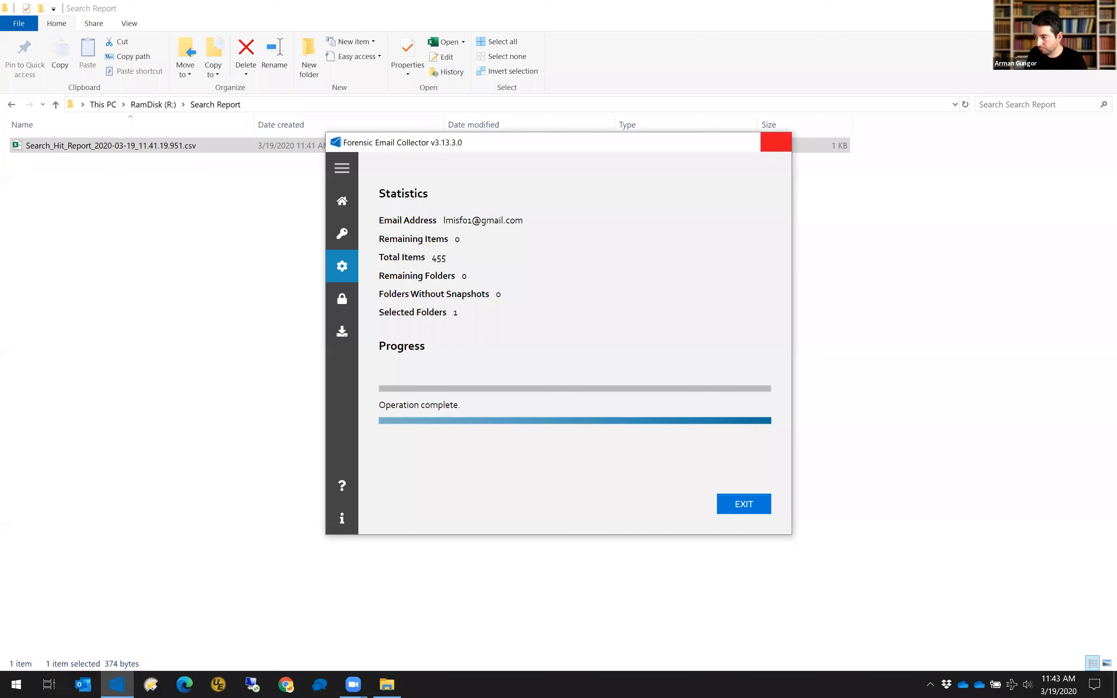
Close the finished Gmail acquisition window in Forensic Email Collector.
{"action": "left_click", "coordinate": [776, 142]}
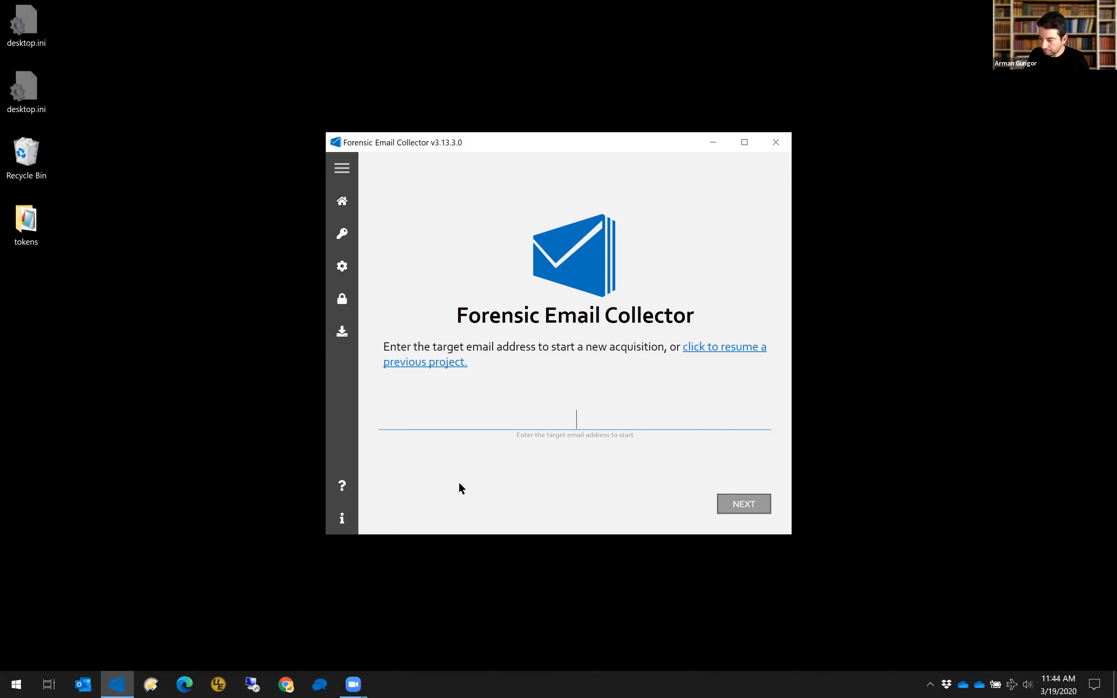
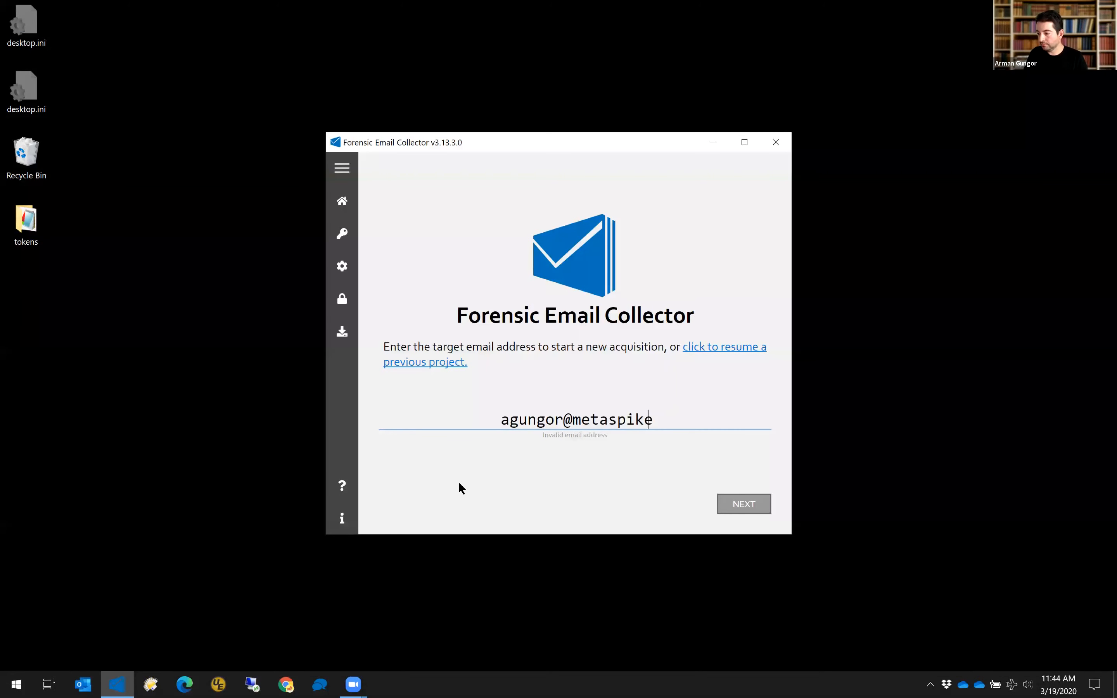
Enter the target's work email address to reach the Office 365 via EWS settings.
{"action": "key", "text": "Return"}
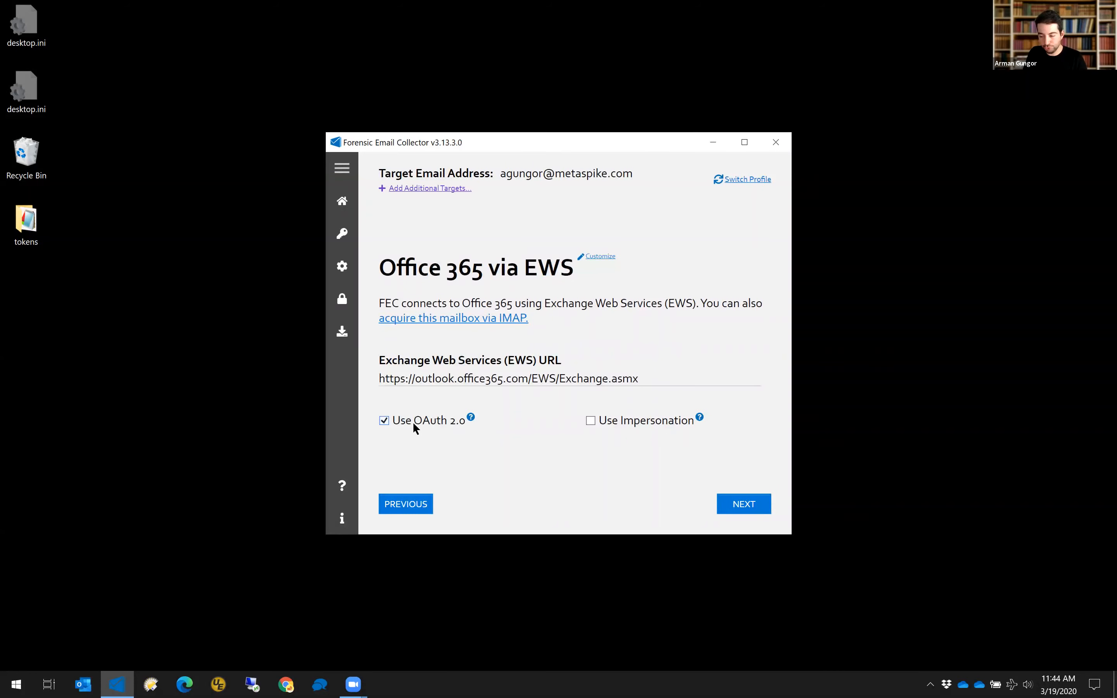
{"action": "mouse_move", "coordinate": [413, 426]}
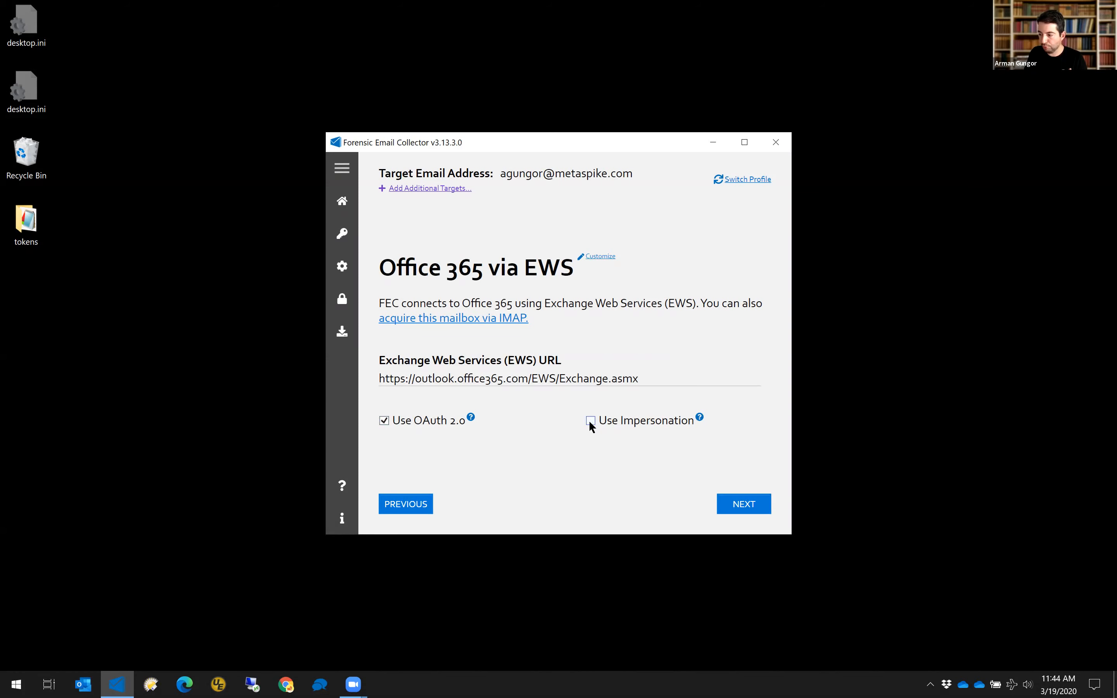
{"action": "mouse_move", "coordinate": [588, 425]}
Enable Use Impersonation, select TargetsE.txt as additional targets, and view it in UltraEdit.
{"action": "left_click", "coordinate": [591, 420]}
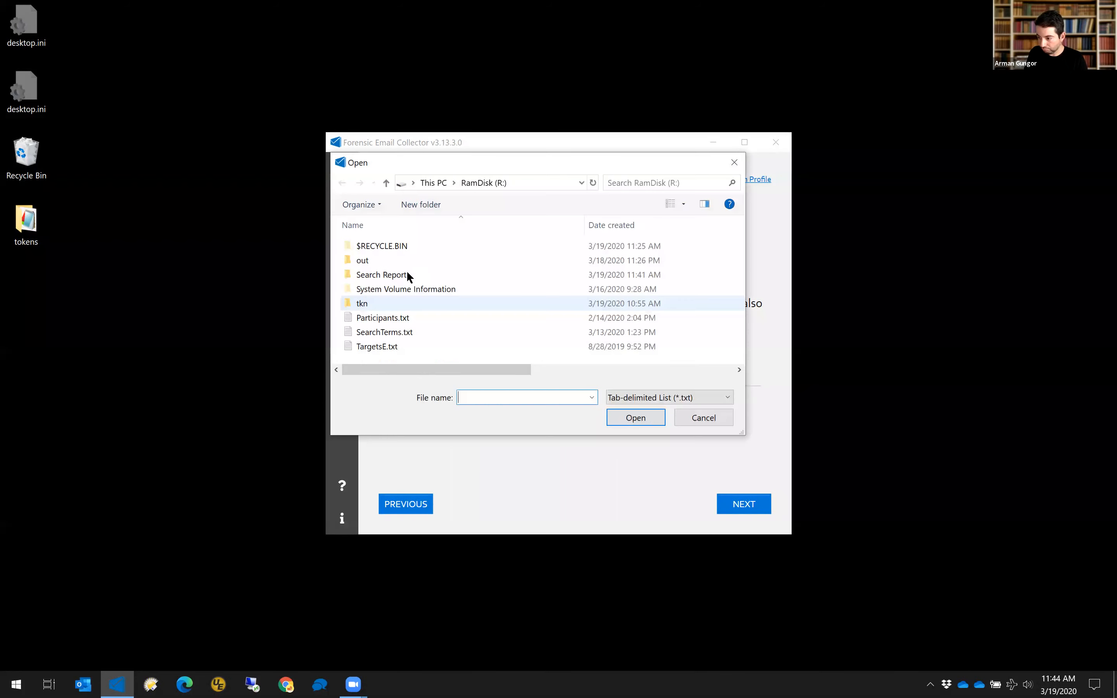
{"action": "left_click", "coordinate": [384, 347]}
{"action": "right_click", "coordinate": [449, 346]}
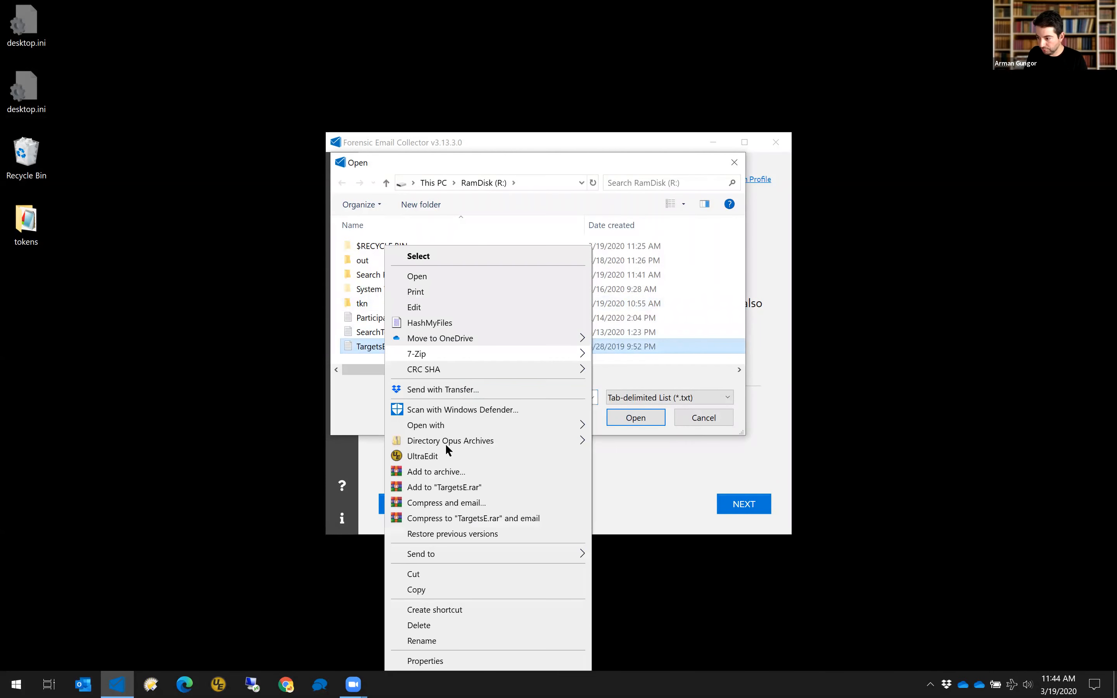
{"action": "left_click", "coordinate": [443, 453]}
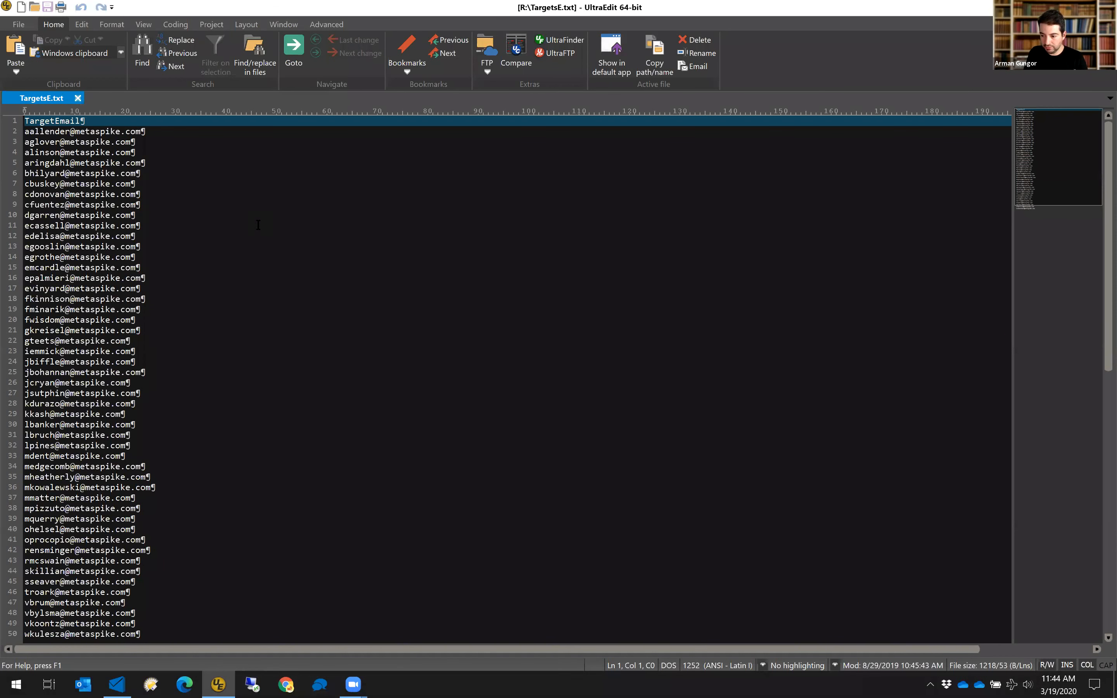
Review the 51 metaspike.com addresses in TargetsE.txt and place the cursor after the TargetEmail header.
{"action": "scroll", "coordinate": [258, 225], "scroll_direction": "down", "scroll_amount": 7}
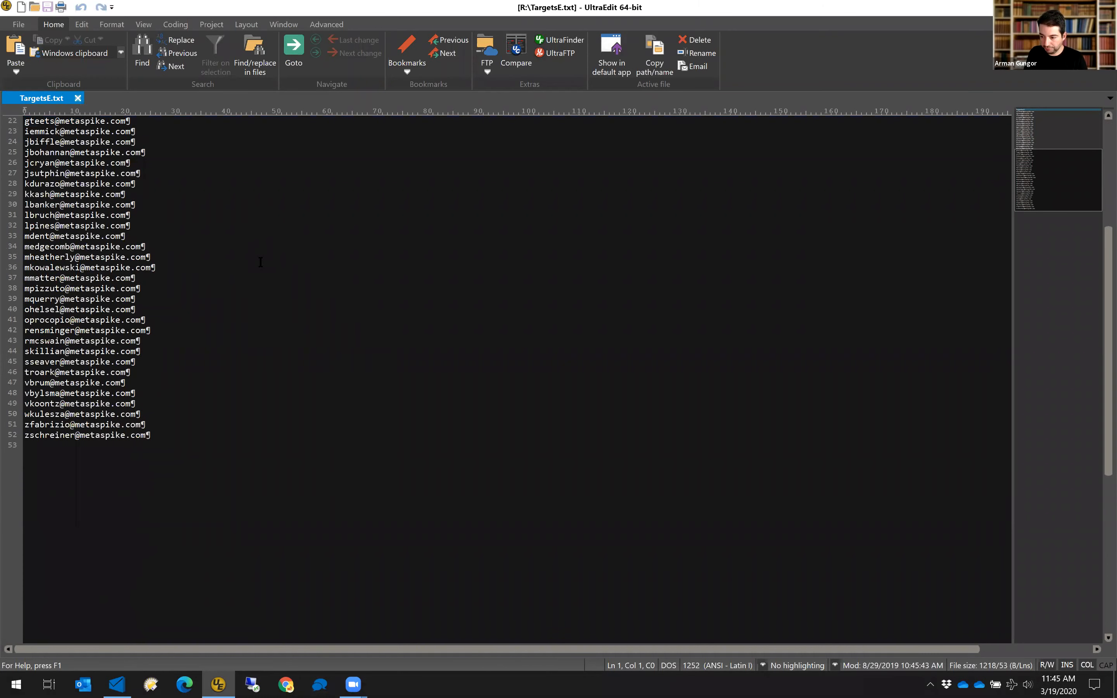
{"action": "scroll", "coordinate": [254, 276], "scroll_direction": "up", "scroll_amount": 7}
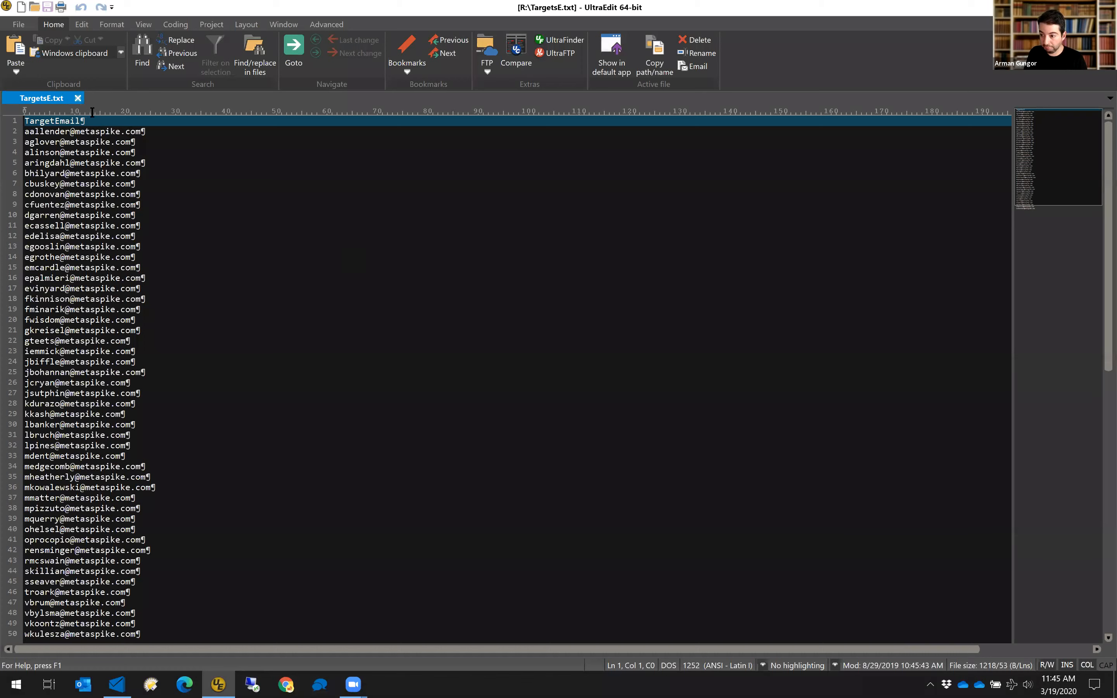
{"action": "left_click", "coordinate": [88, 124]}
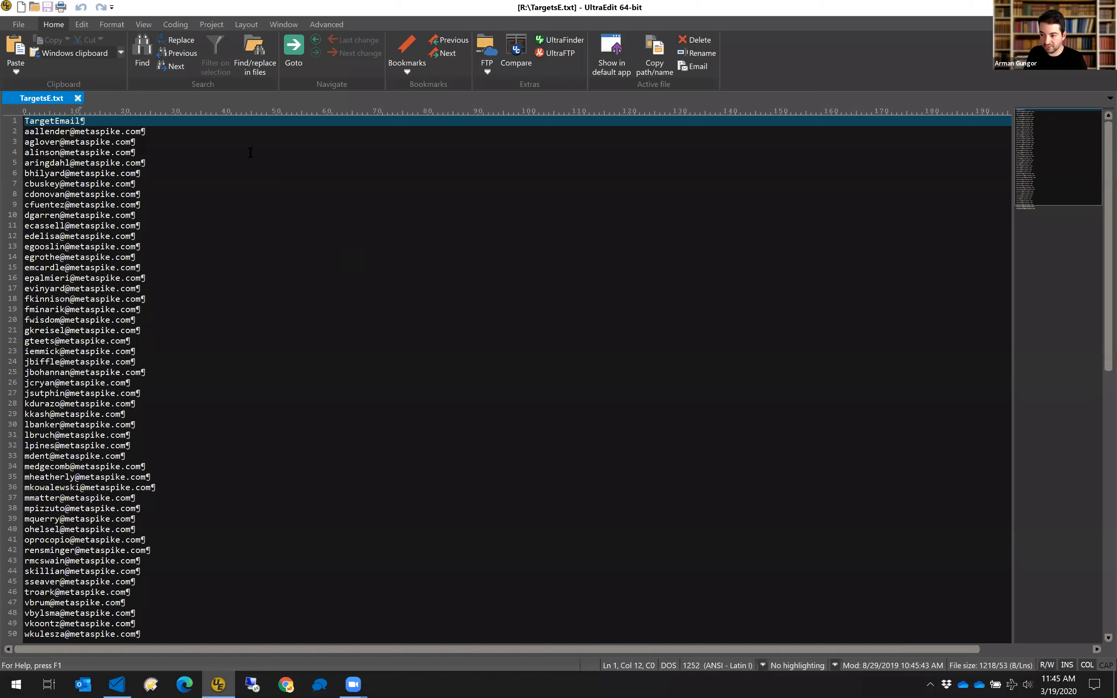
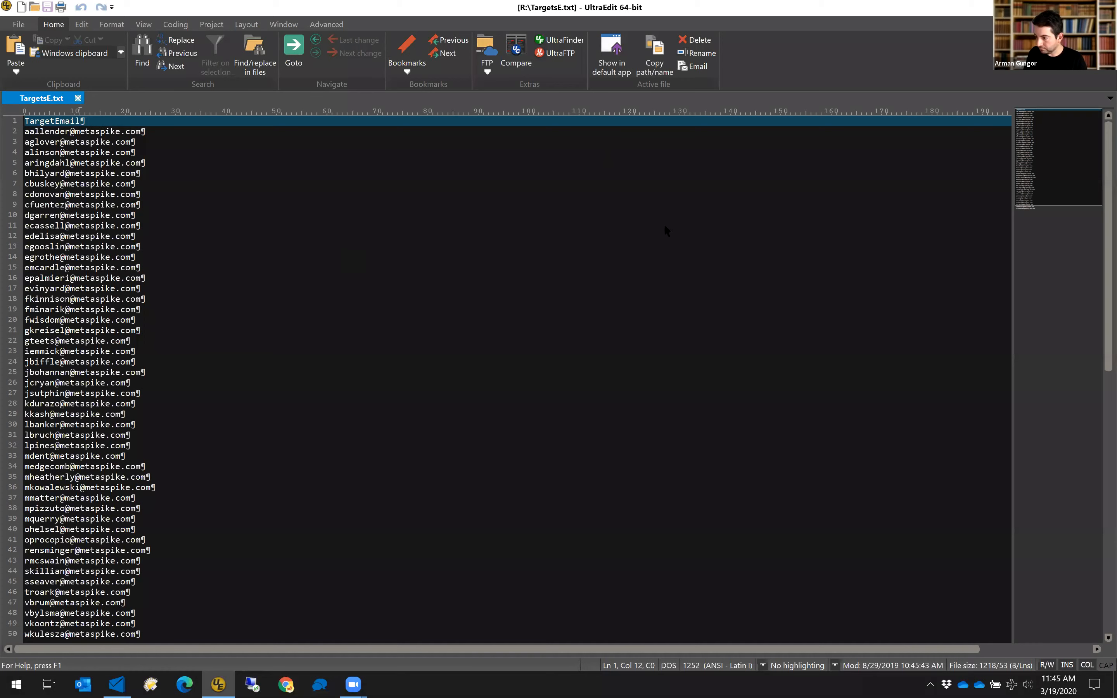
Close UltraEdit so the collector's Open dialog shows TargetsE.txt on RamDisk (R:) as the selected file.
{"action": "key", "text": "alt+F4"}
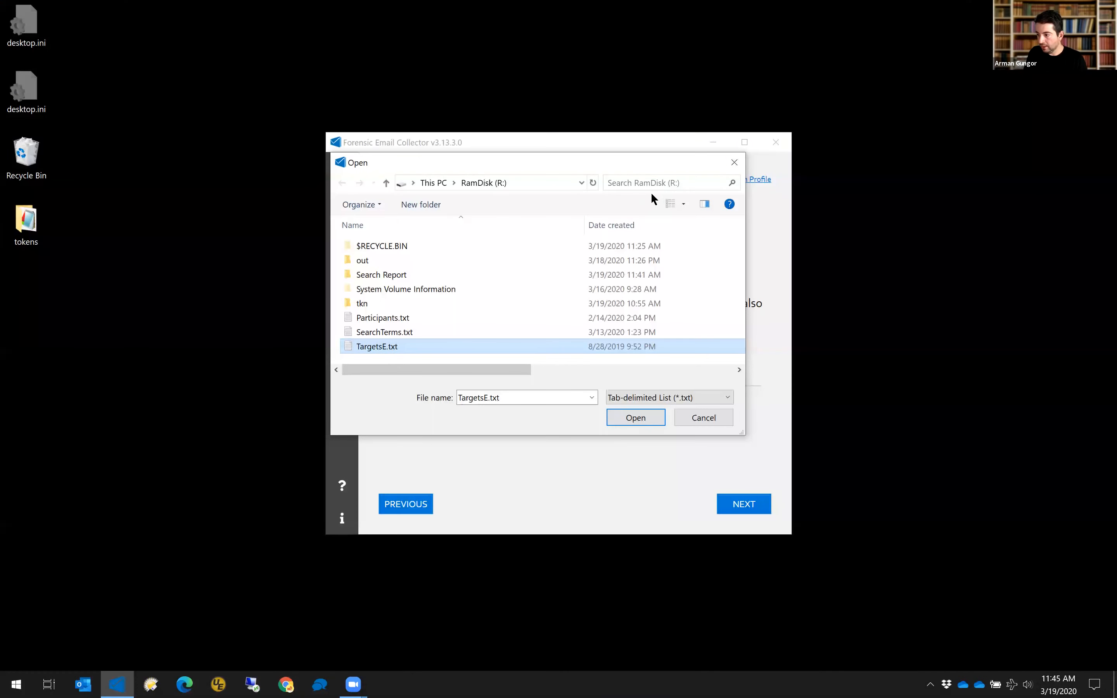
Load TargetsE.txt's 51 additional targets, set output path r:\out\6, and proceed to Office 365 sign-in.
{"action": "key", "text": "Return"}
{"action": "mouse_move", "coordinate": [646, 176]}
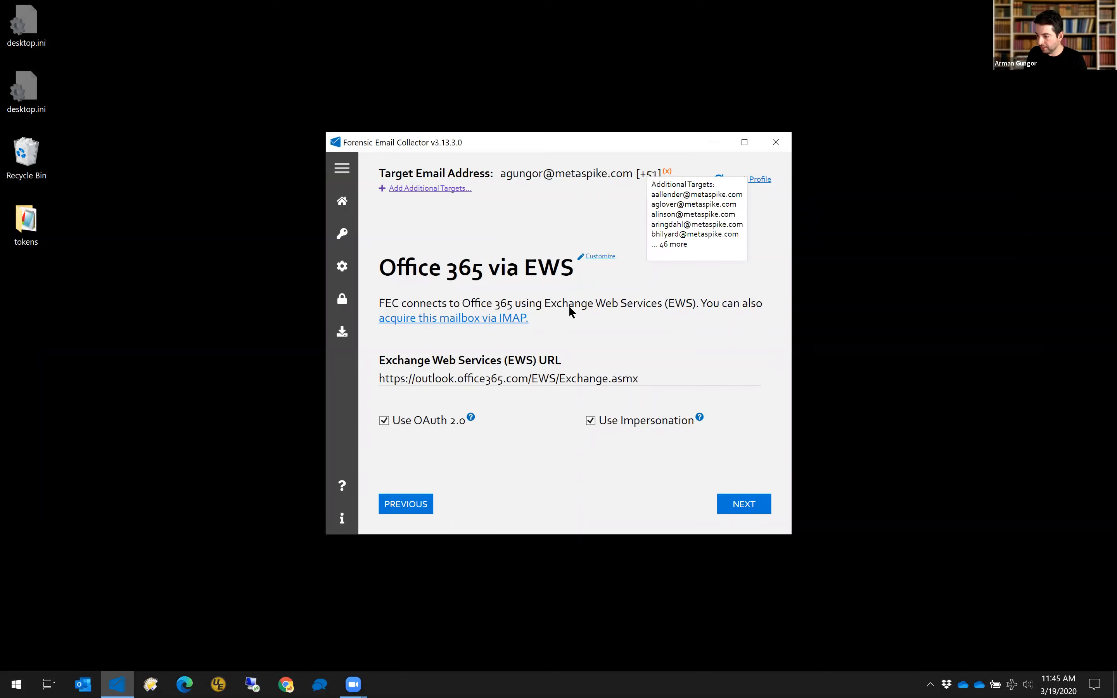
{"action": "left_click", "coordinate": [739, 507]}
{"action": "left_click", "coordinate": [716, 508]}
{"action": "type", "text": "r"}
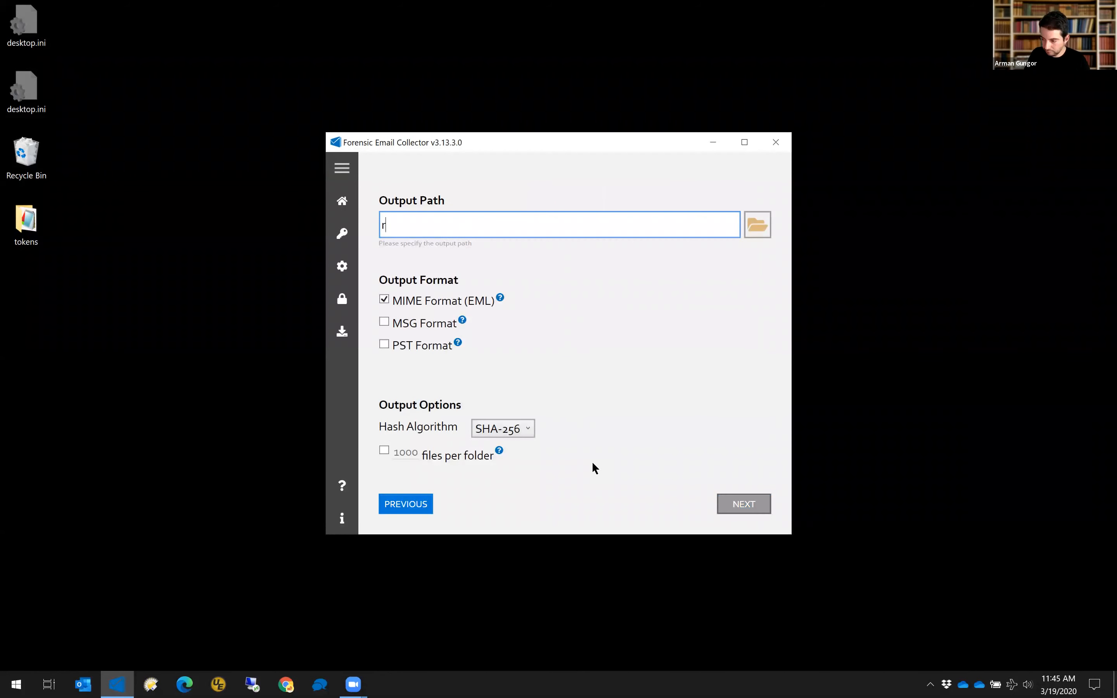
{"action": "type", "text": ":\\out"}
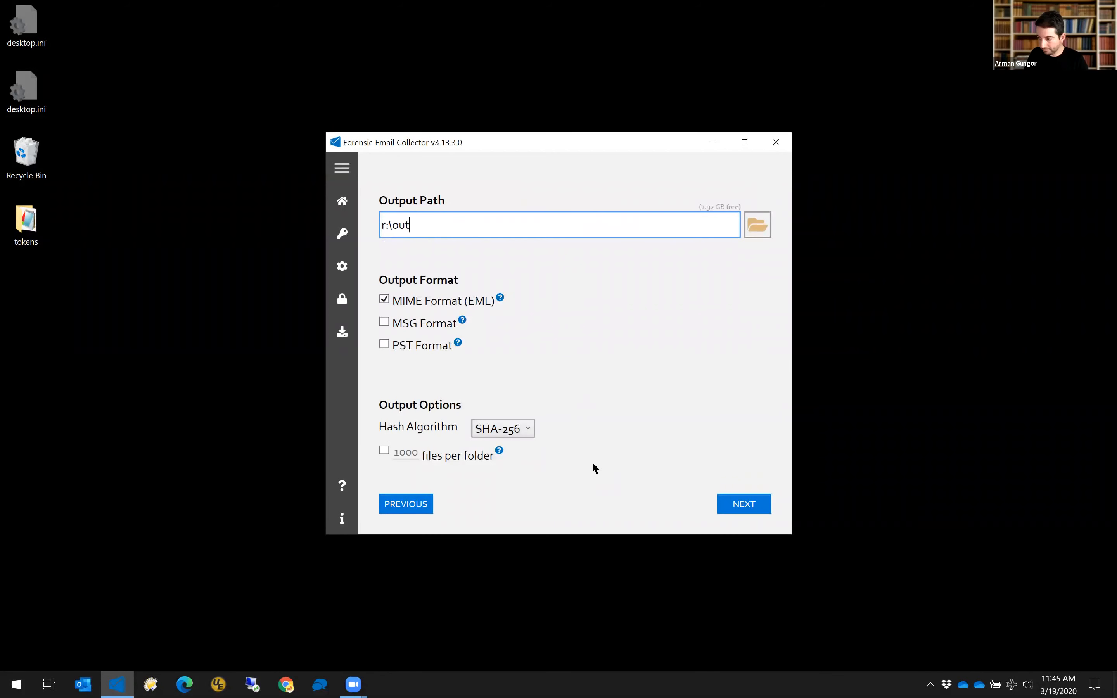
{"action": "type", "text": "\\6"}
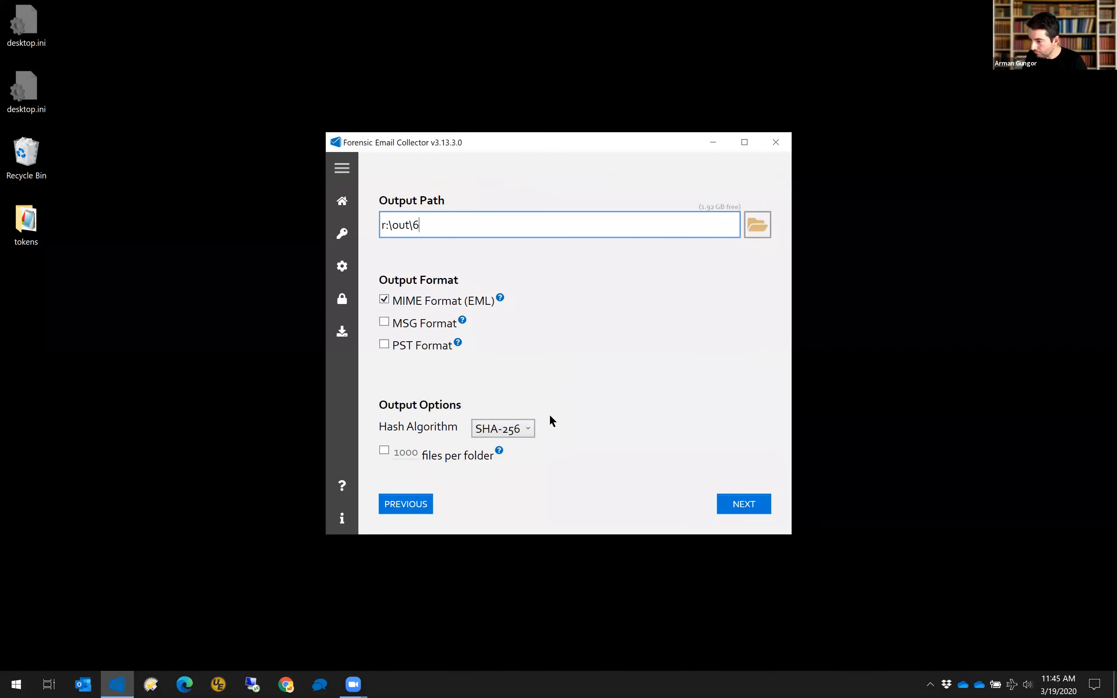
{"action": "left_click", "coordinate": [738, 505]}
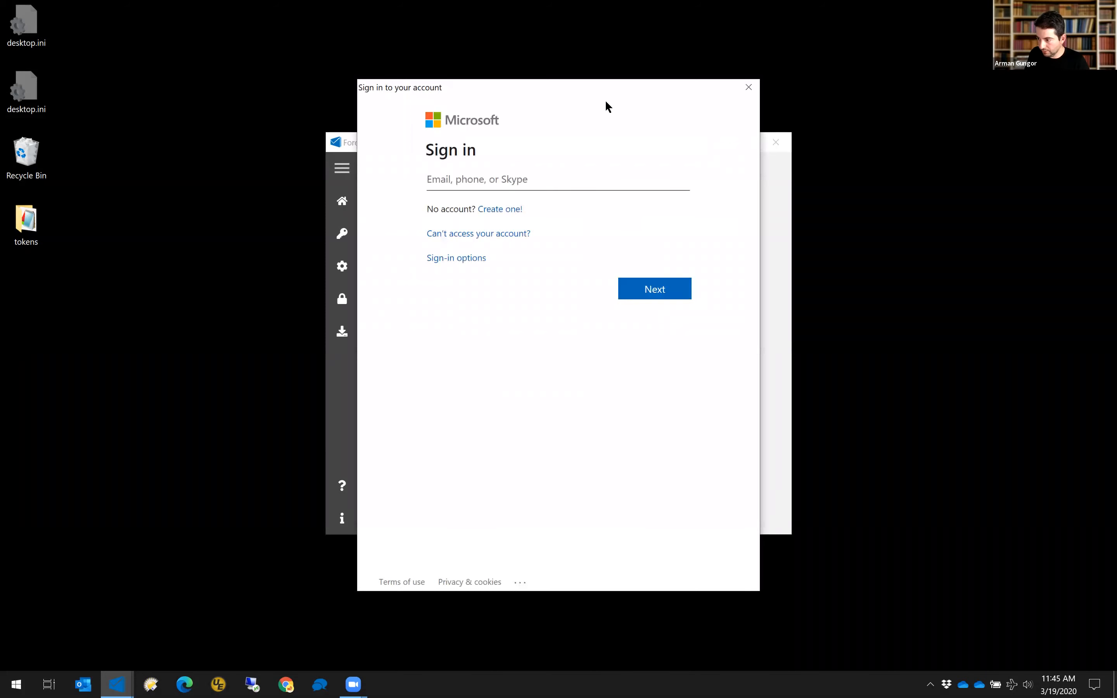
Sign in to Office 365 with the account's e-mail address and the pasted password.
{"action": "left_click", "coordinate": [571, 176]}
{"action": "key", "text": "Return"}
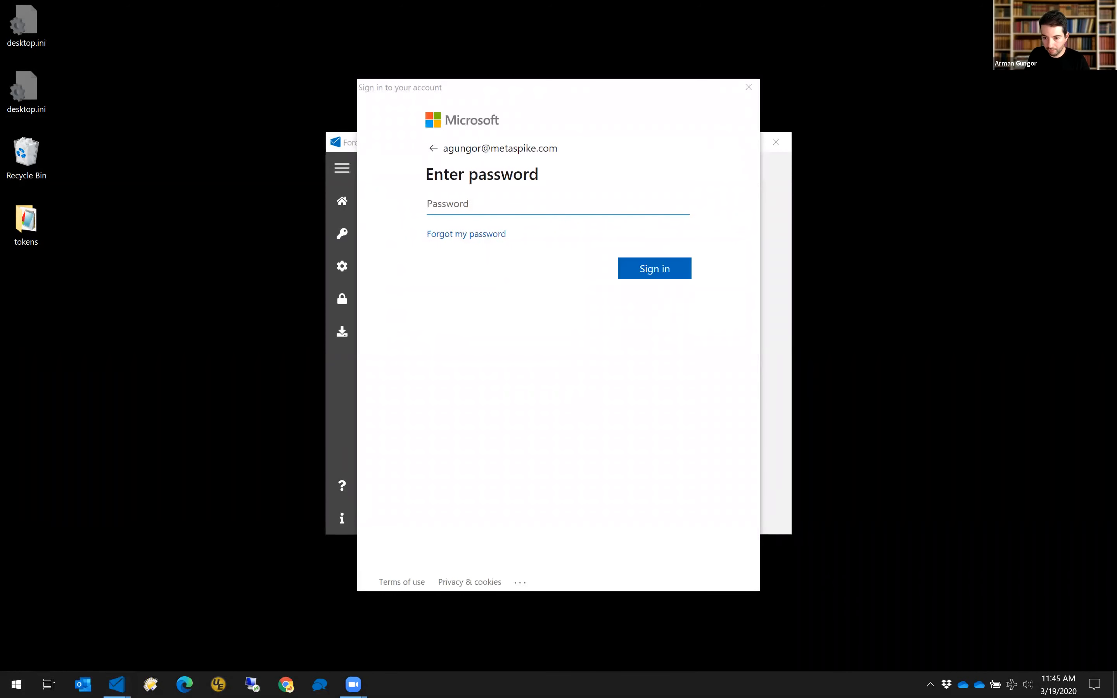
{"action": "left_click", "coordinate": [526, 204]}
{"action": "key", "text": "ctrl+v"}
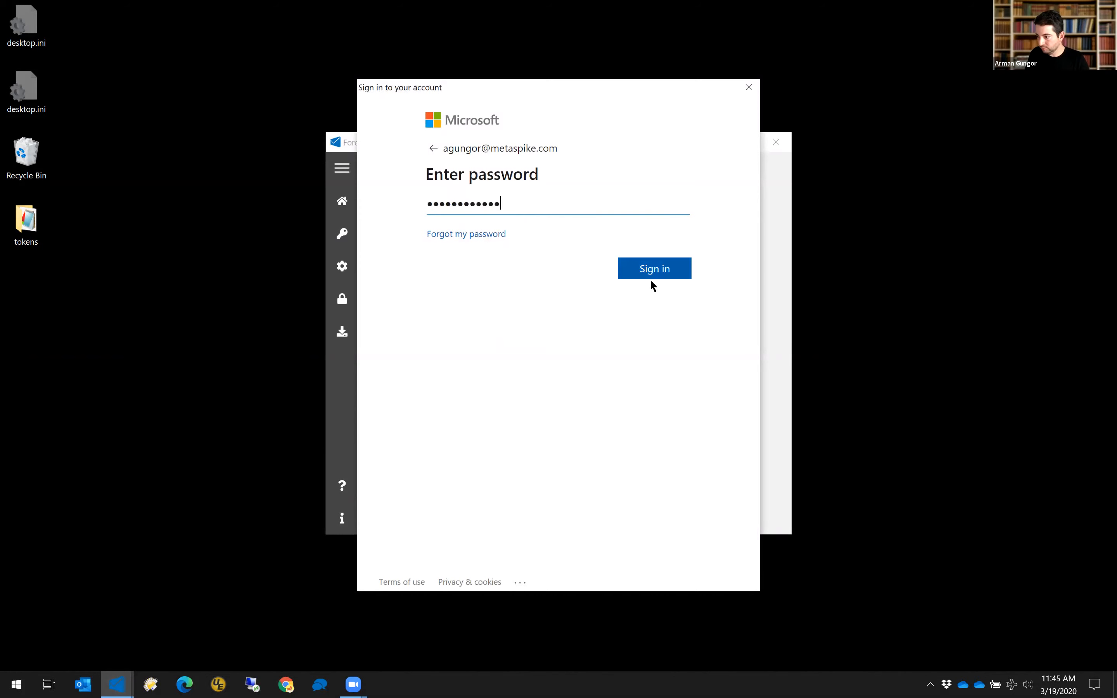
{"action": "left_click", "coordinate": [663, 276]}
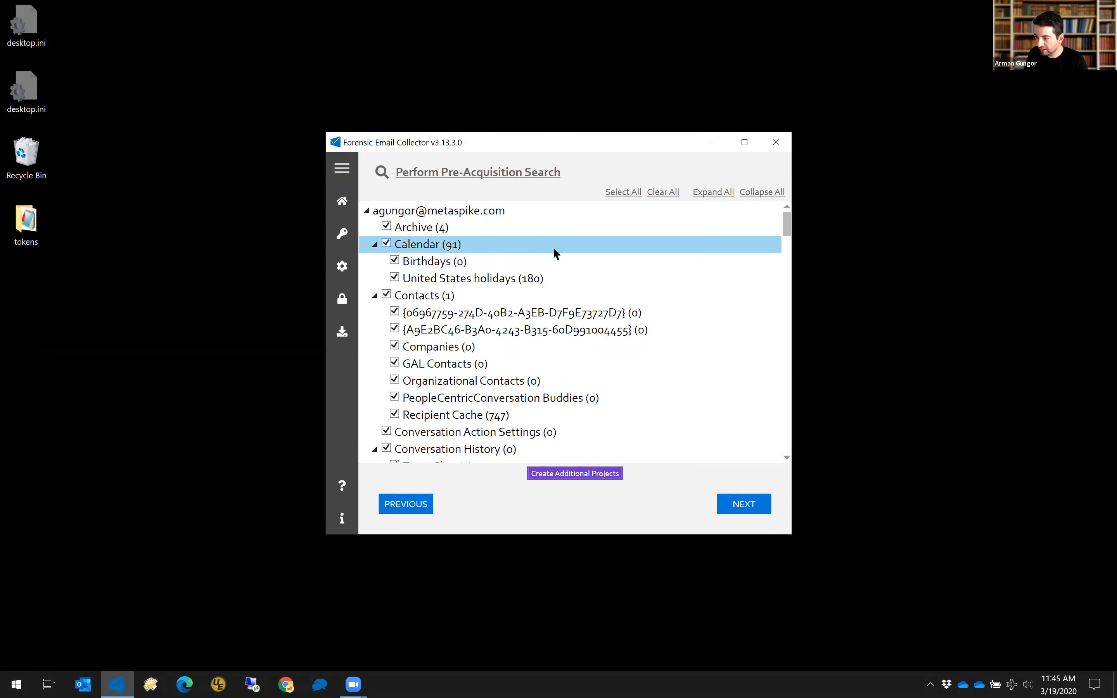
{"action": "left_click_drag", "start_coordinate": [785, 222], "coordinate": [787, 441]}
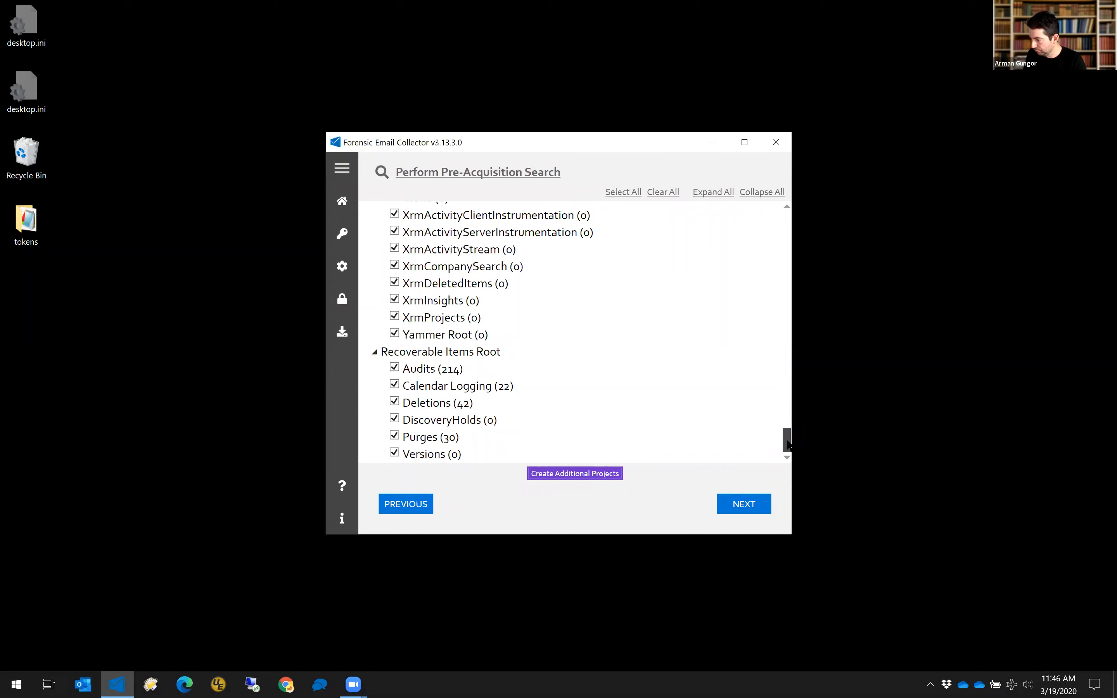
{"action": "left_click_drag", "start_coordinate": [788, 443], "coordinate": [777, 271]}
{"action": "scroll", "coordinate": [453, 415], "scroll_direction": "down", "scroll_amount": 1}
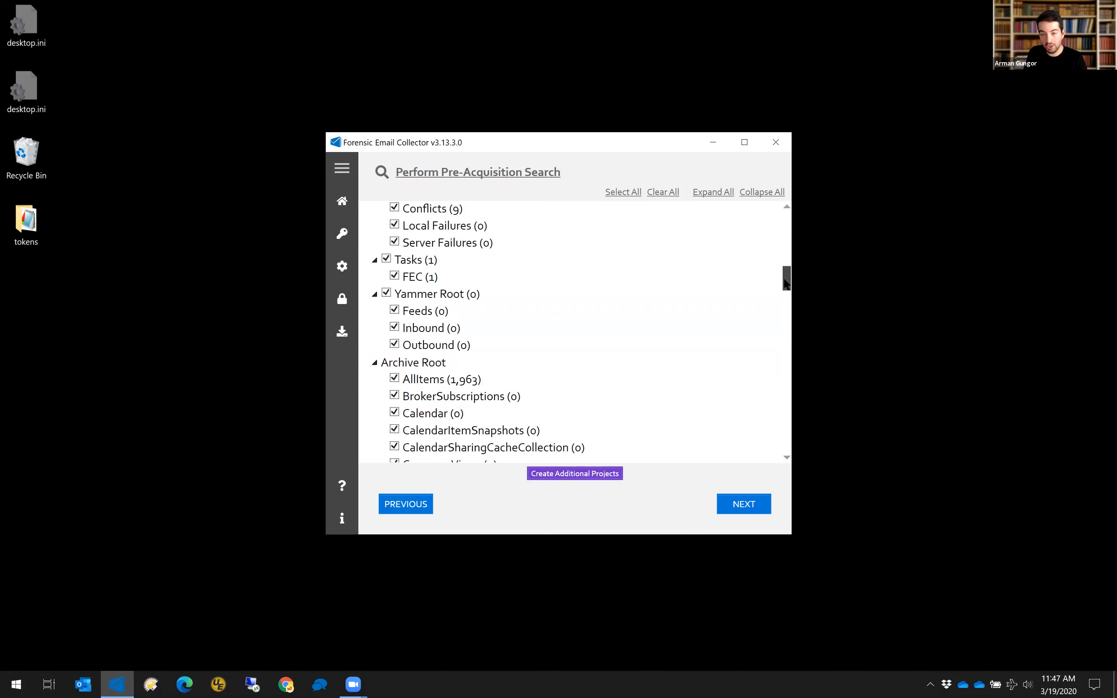
{"action": "left_click_drag", "start_coordinate": [786, 285], "coordinate": [772, 206]}
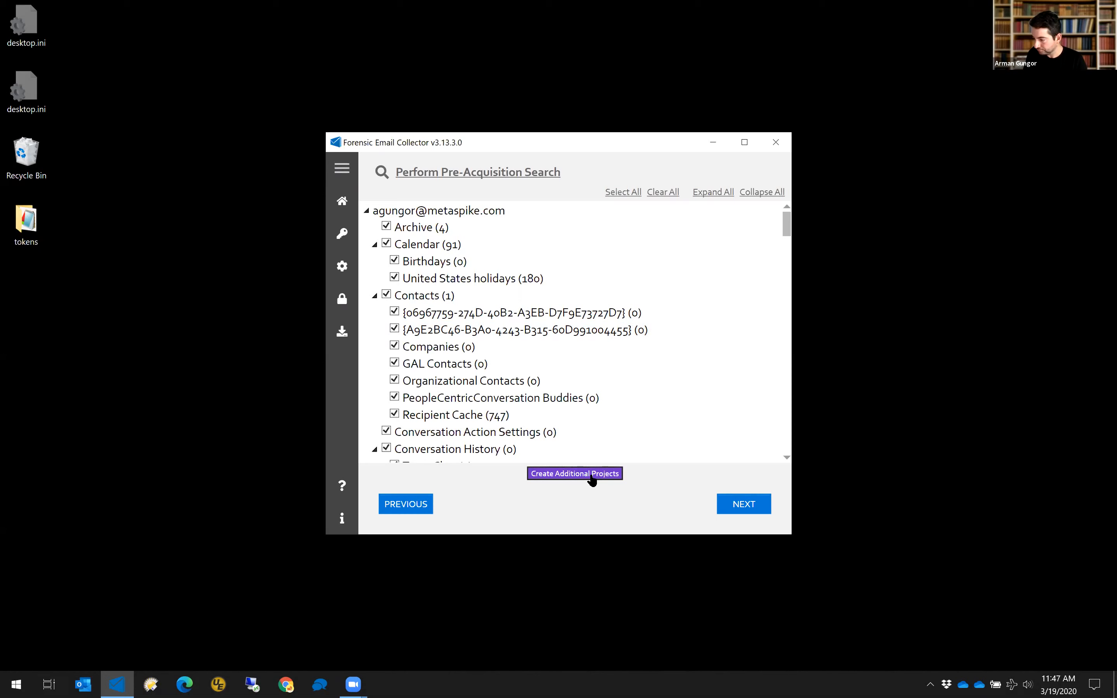
{"action": "left_click", "coordinate": [488, 176]}
Save the pre-acquisition search query 'from:cohen OR from:mason OR from:chris'.
{"action": "left_click", "coordinate": [499, 179]}
{"action": "type", "text": "from:cohe"}
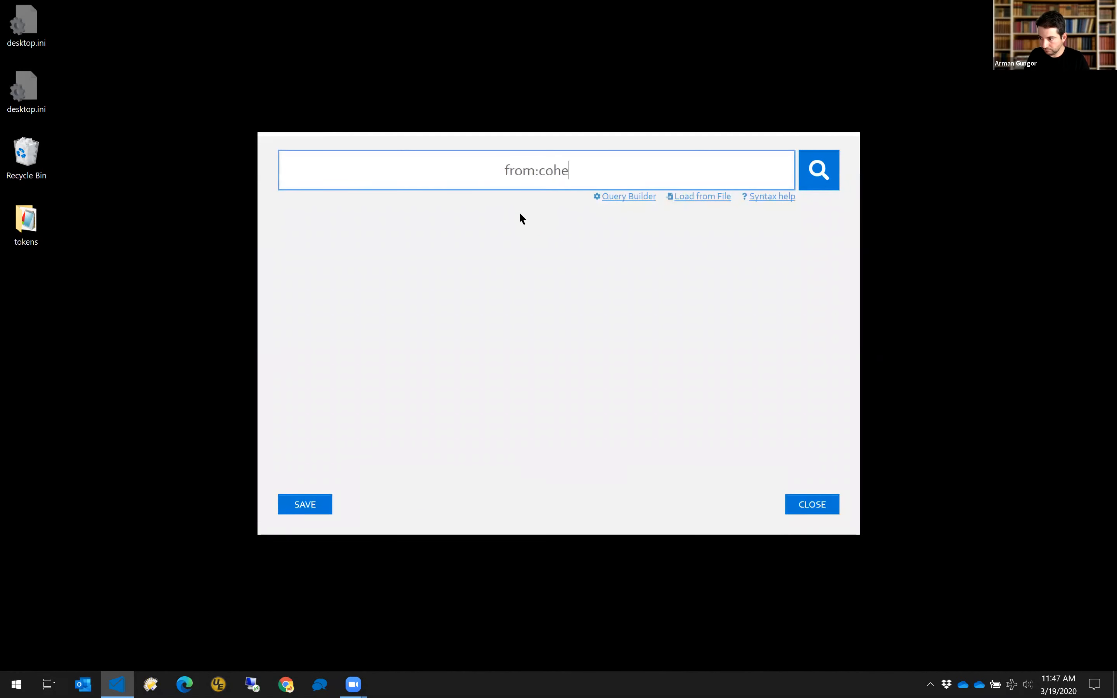
{"action": "type", "text": "n OR from"}
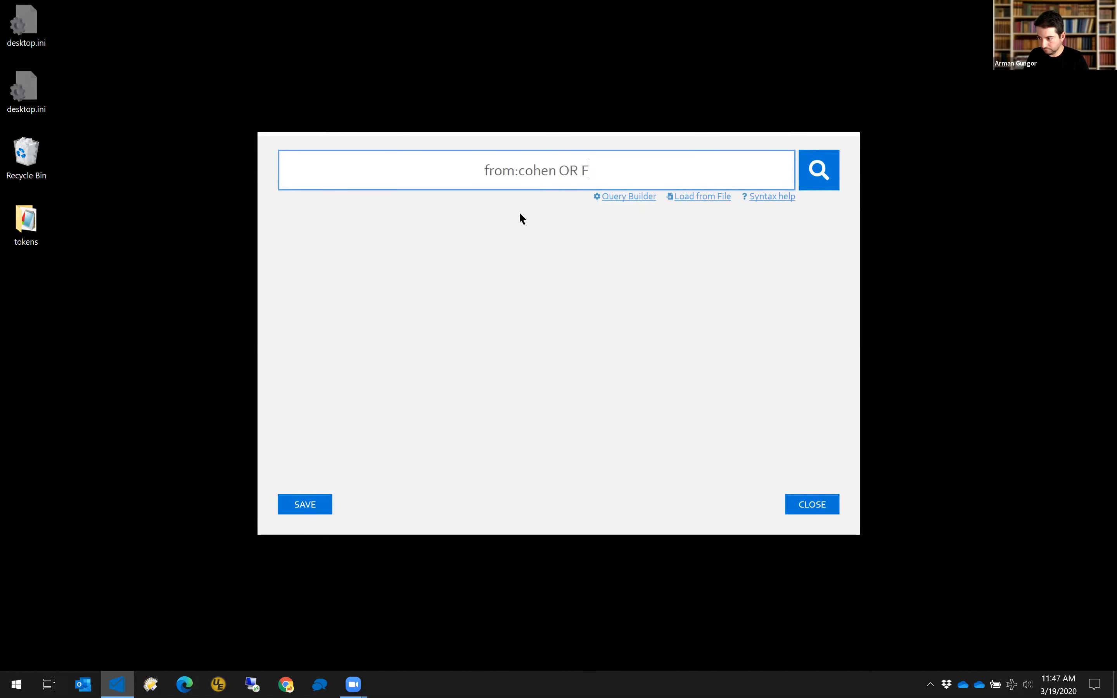
{"action": "type", "text": ":mason OR"}
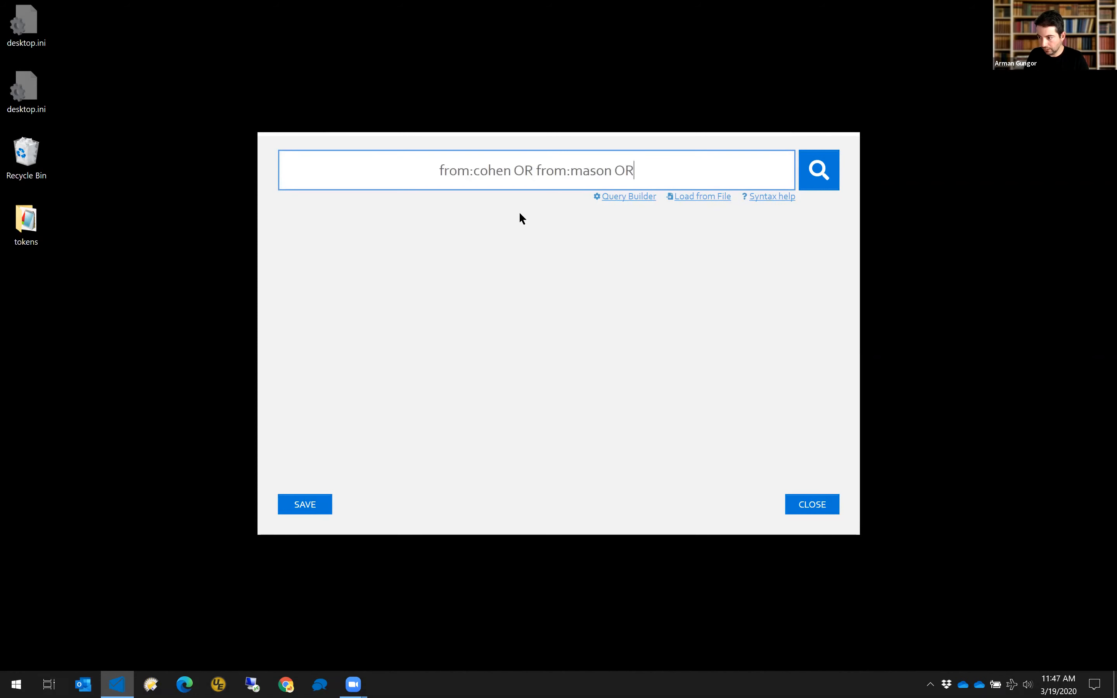
{"action": "type", "text": " from:chris"}
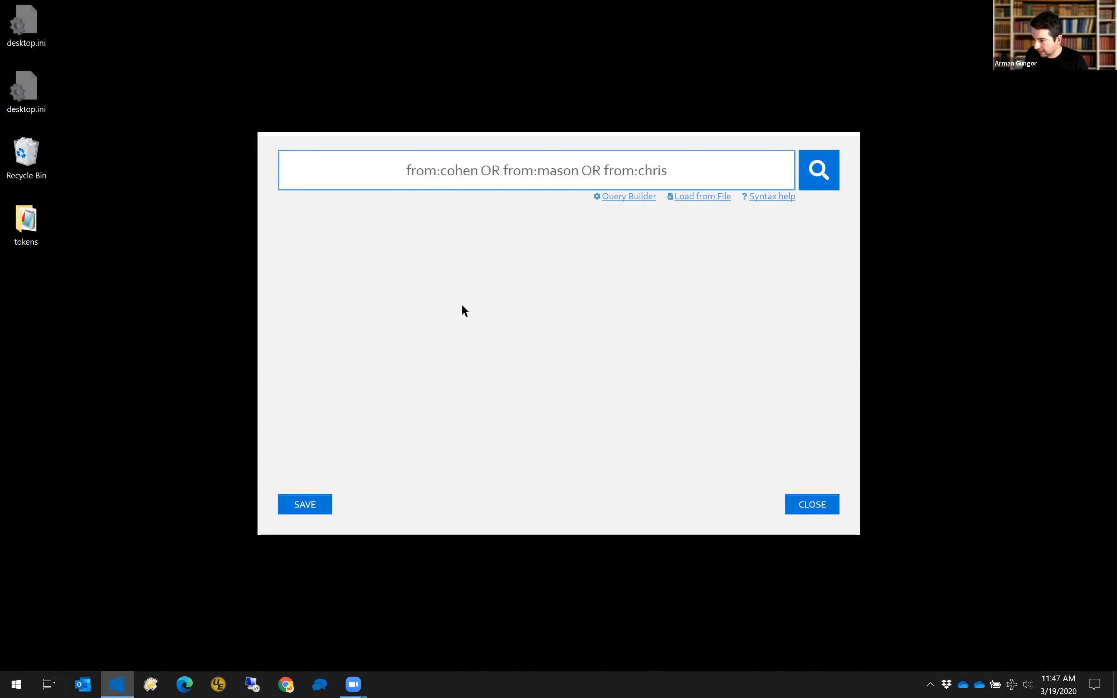
{"action": "left_click", "coordinate": [326, 506]}
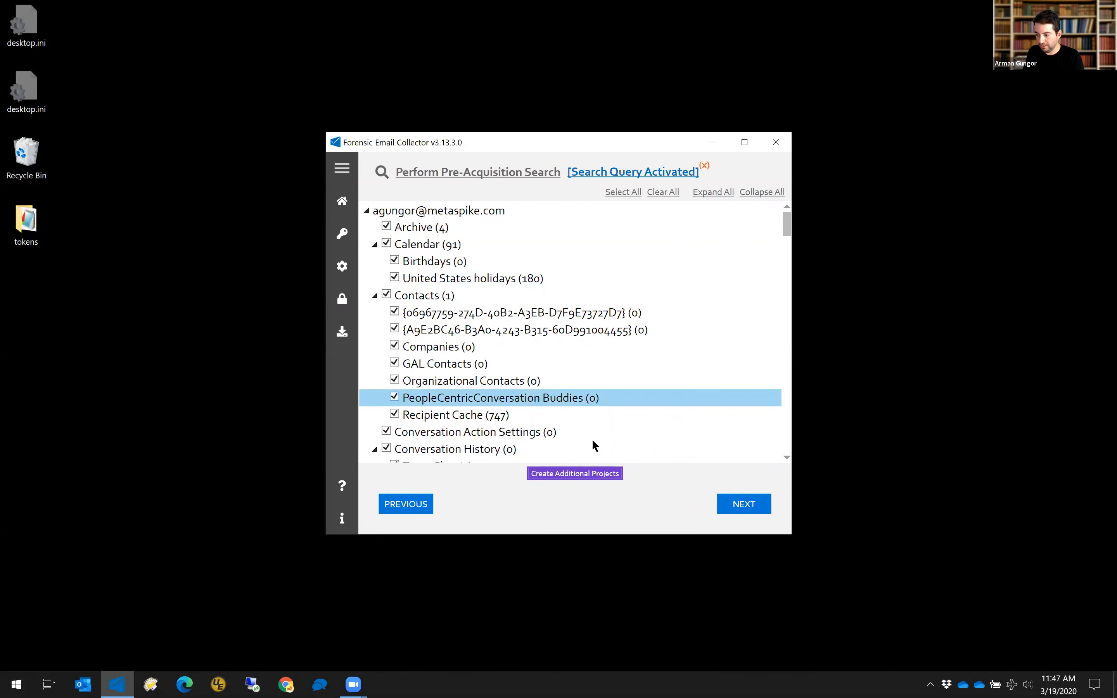
Create the 51 additional target projects, view the statistics page, then close the collector.
{"action": "left_click", "coordinate": [590, 475]}
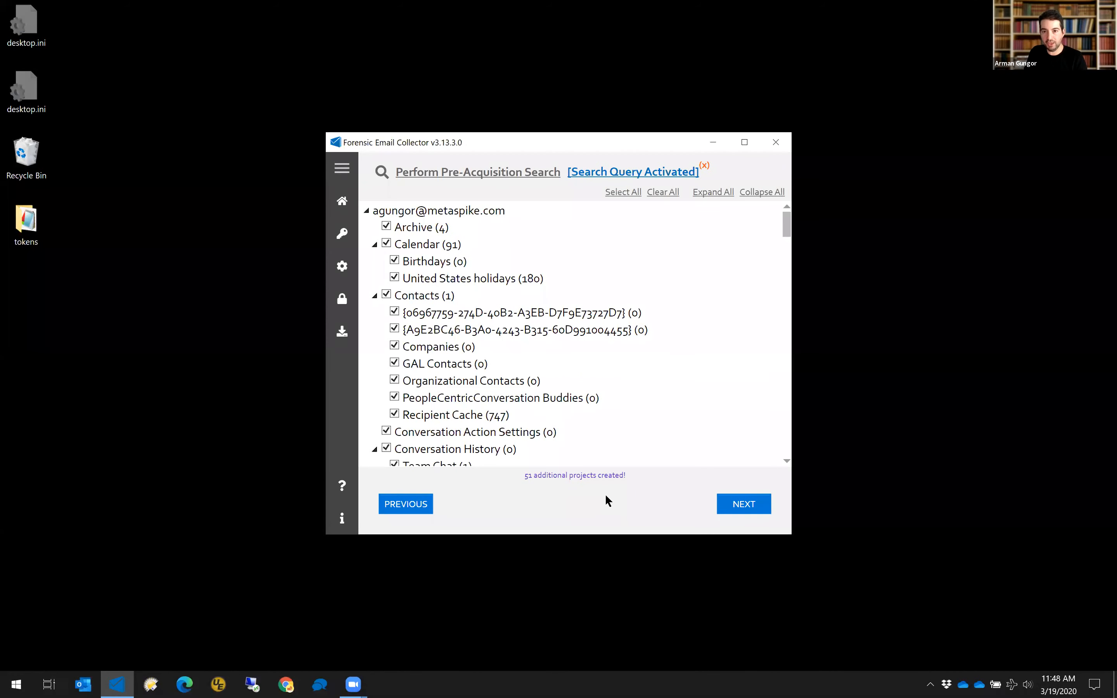
{"action": "left_click", "coordinate": [738, 504]}
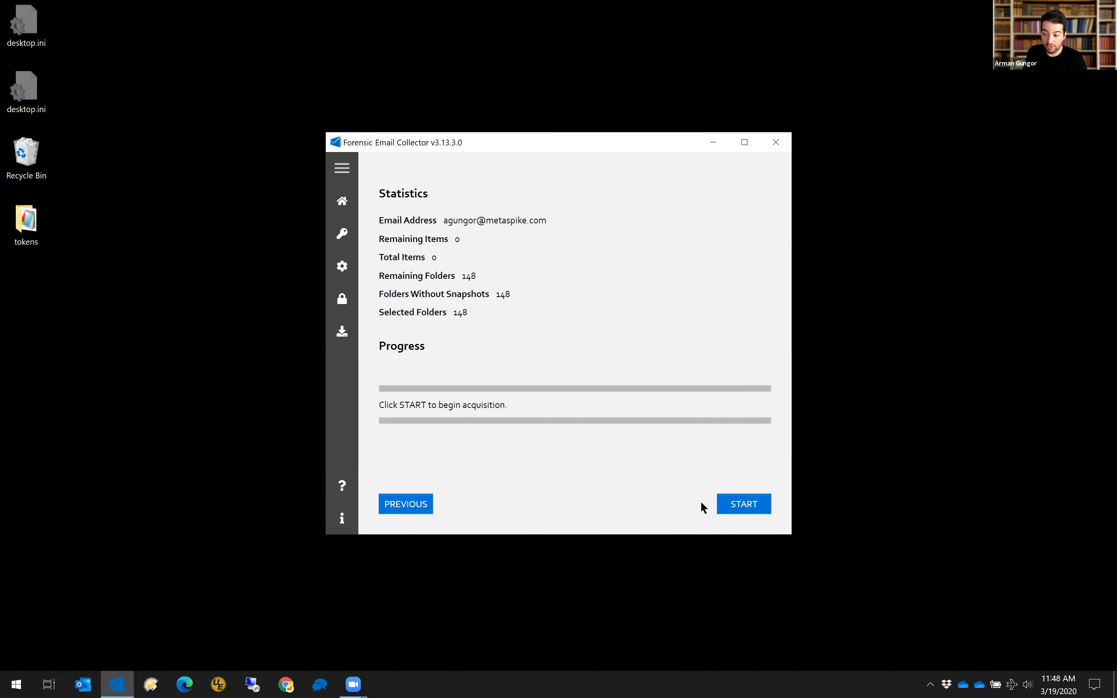
{"action": "left_click", "coordinate": [778, 141]}
Open the r:\out folder in File Explorer from the Windows Run prompt.
{"action": "key", "text": "super+r"}
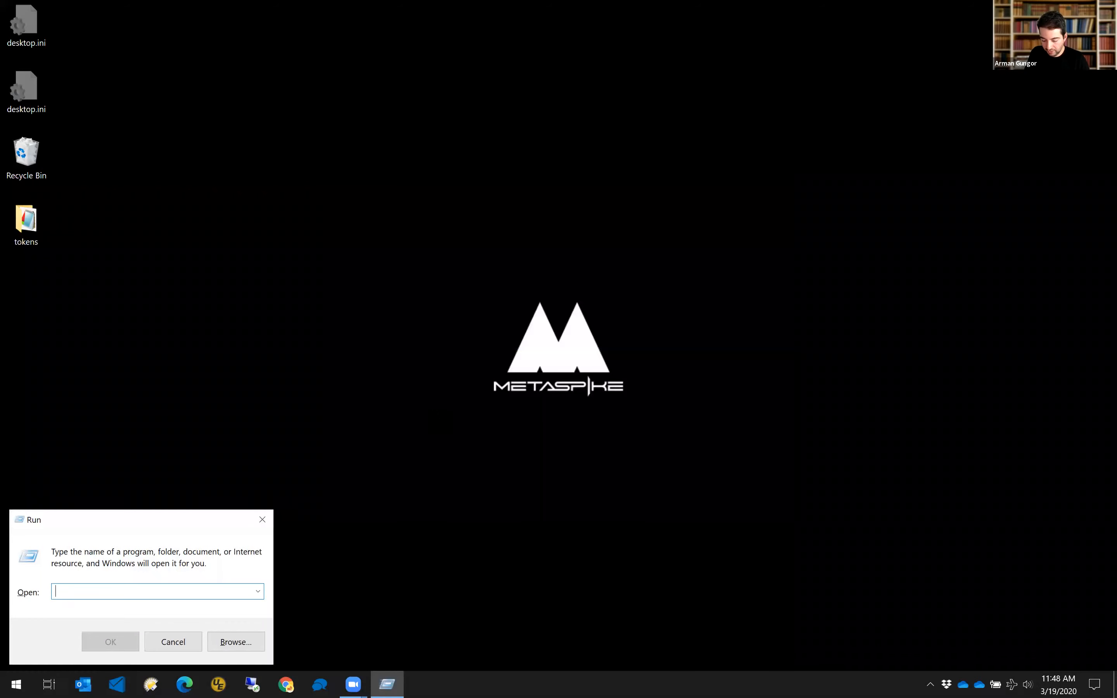
{"action": "type", "text": "r:\\out"}
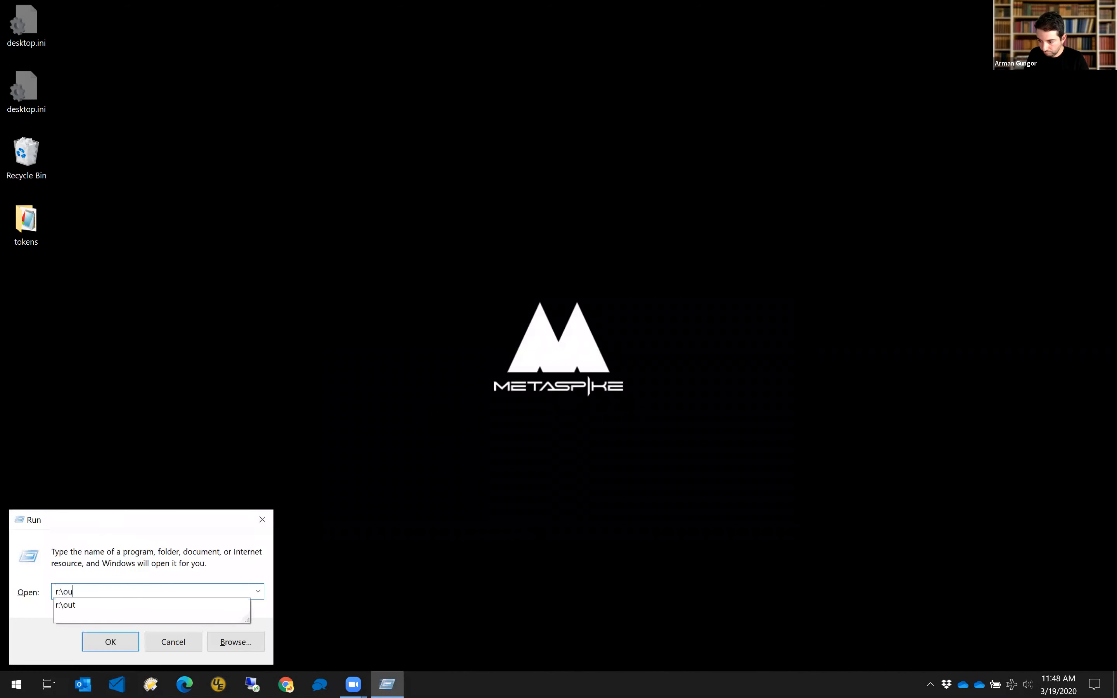
{"action": "key", "text": "BackSpace"}
{"action": "type", "text": "t"}
{"action": "key", "text": "Down"}
{"action": "key", "text": "Down"}
{"action": "key", "text": "Down"}
{"action": "key", "text": "Down"}
{"action": "key", "text": "Down"}
{"action": "key", "text": "Down"}
{"action": "key", "text": "Return"}
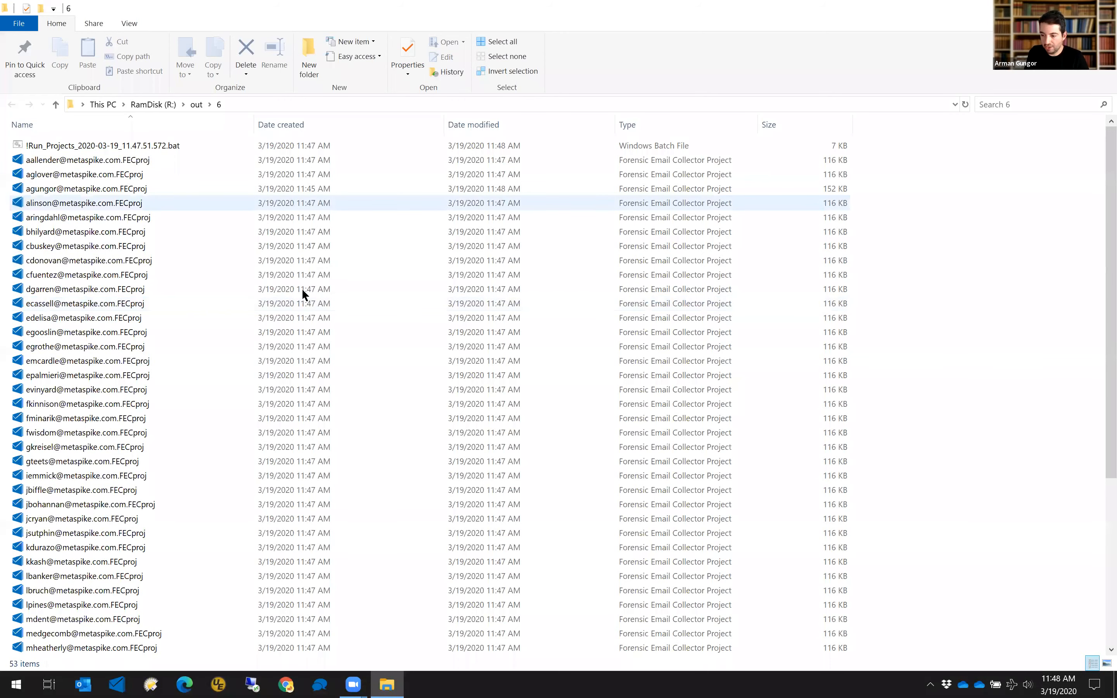
Open !Run_Projects_2020-03-19_11.47.51.572.bat in folder 6 with UltraEdit.
{"action": "scroll", "coordinate": [266, 343], "scroll_direction": "down", "scroll_amount": 1}
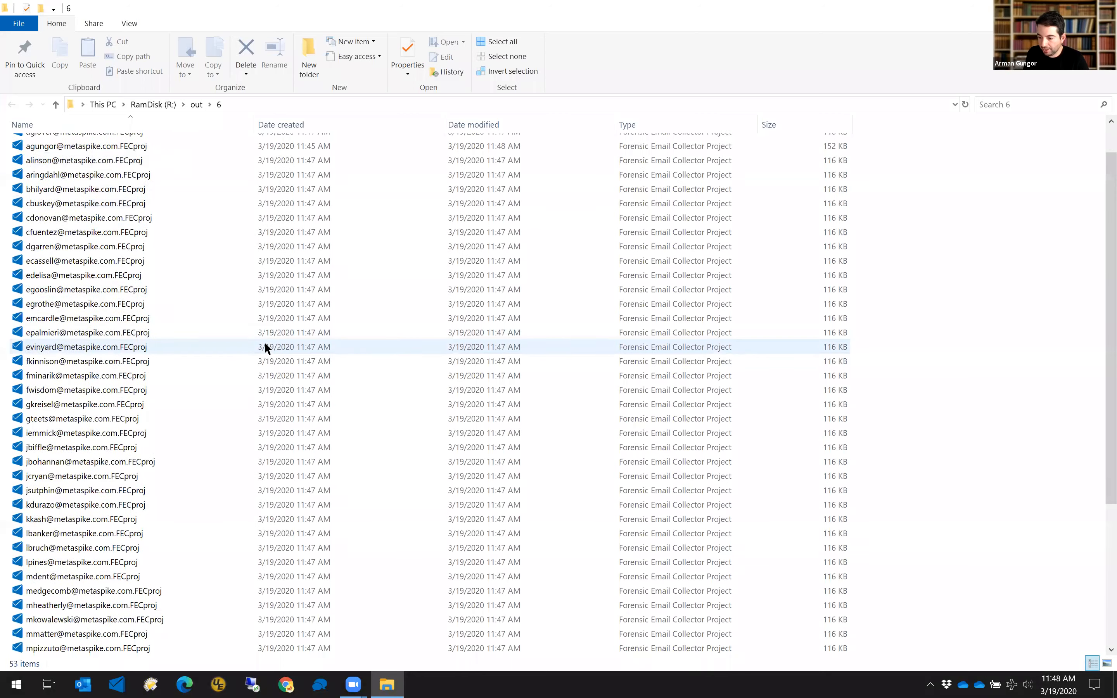
{"action": "scroll", "coordinate": [265, 347], "scroll_direction": "down", "scroll_amount": 5}
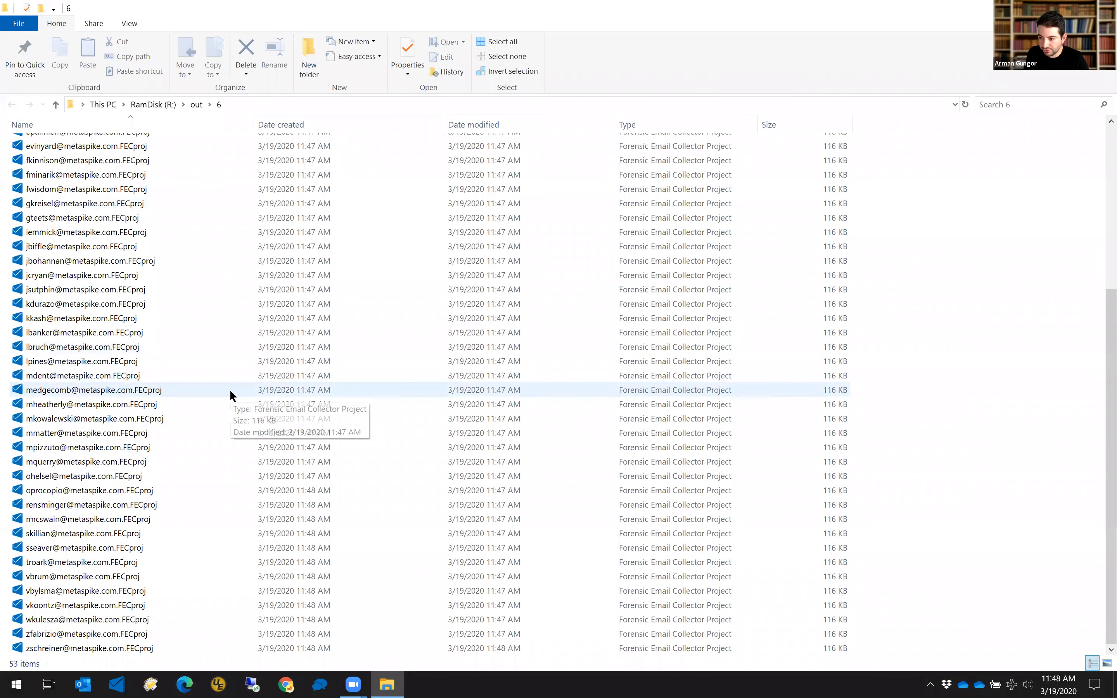
{"action": "scroll", "coordinate": [229, 390], "scroll_direction": "up", "scroll_amount": 6}
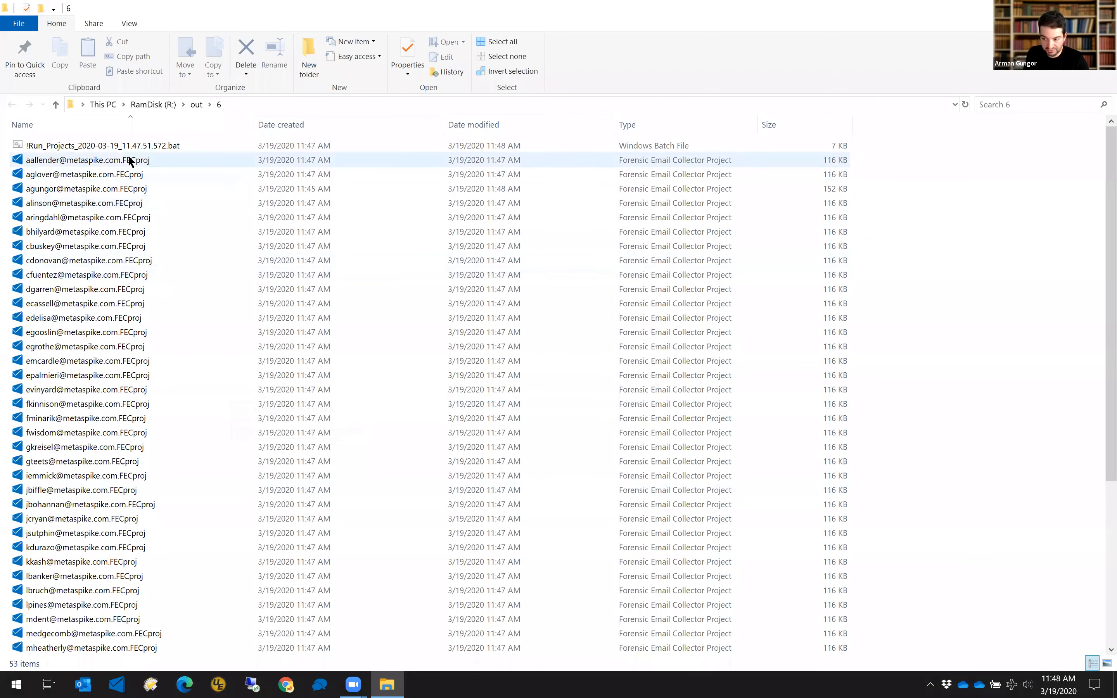
{"action": "scroll", "coordinate": [149, 301], "scroll_direction": "down", "scroll_amount": 5}
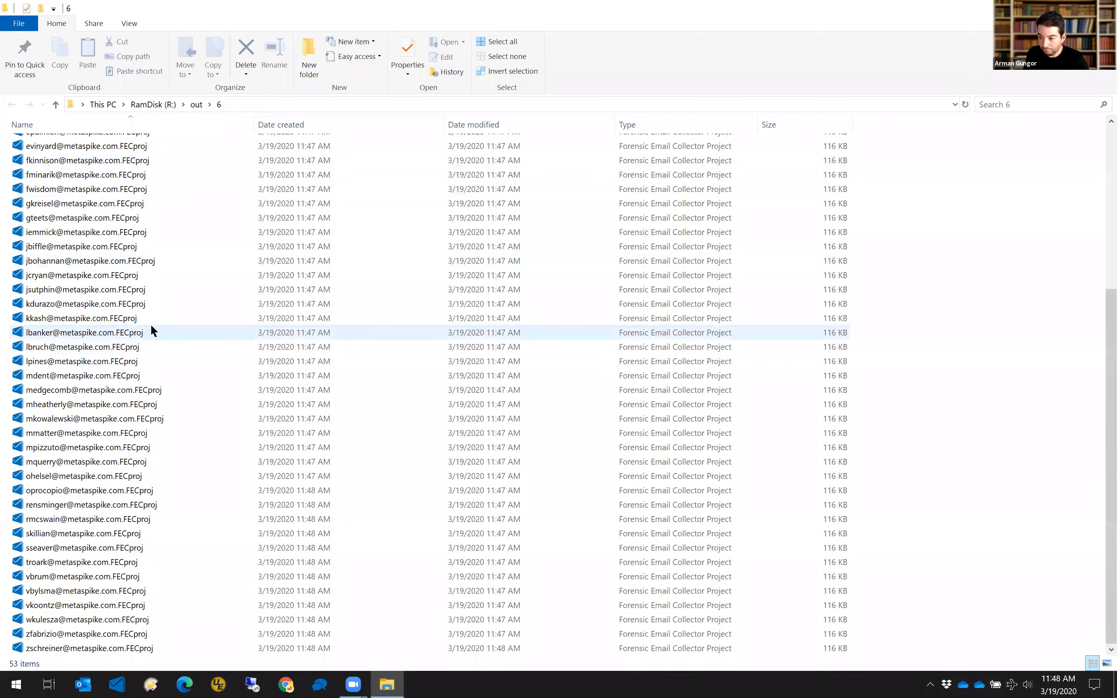
{"action": "scroll", "coordinate": [154, 355], "scroll_direction": "up", "scroll_amount": 5}
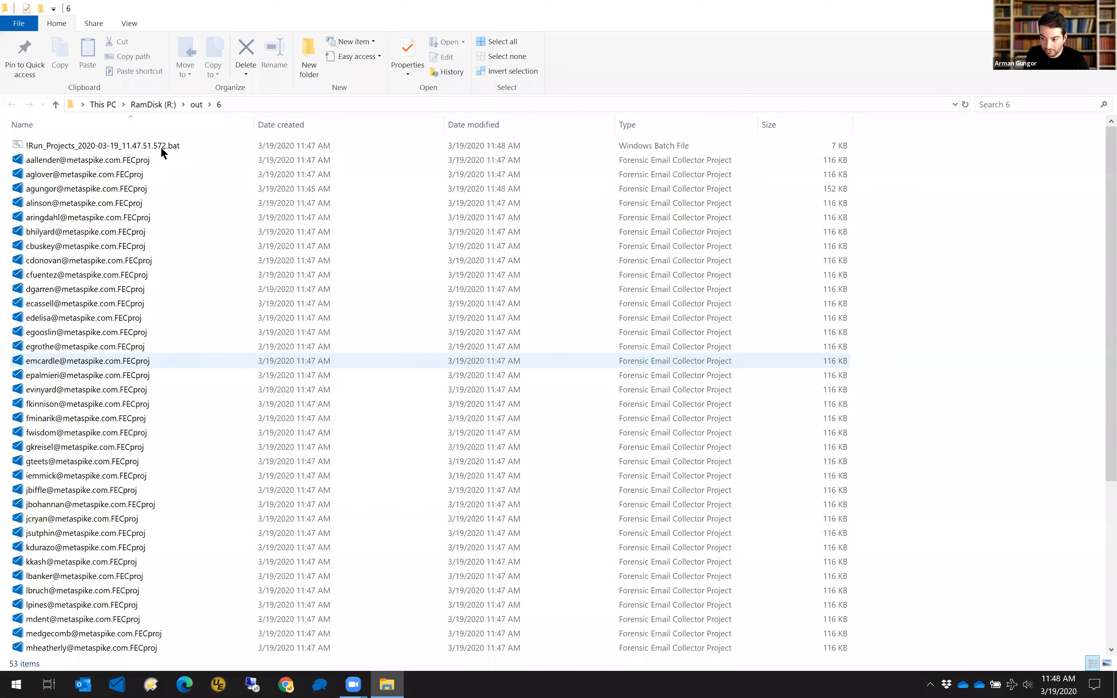
{"action": "right_click", "coordinate": [177, 142]}
{"action": "left_click", "coordinate": [257, 346]}
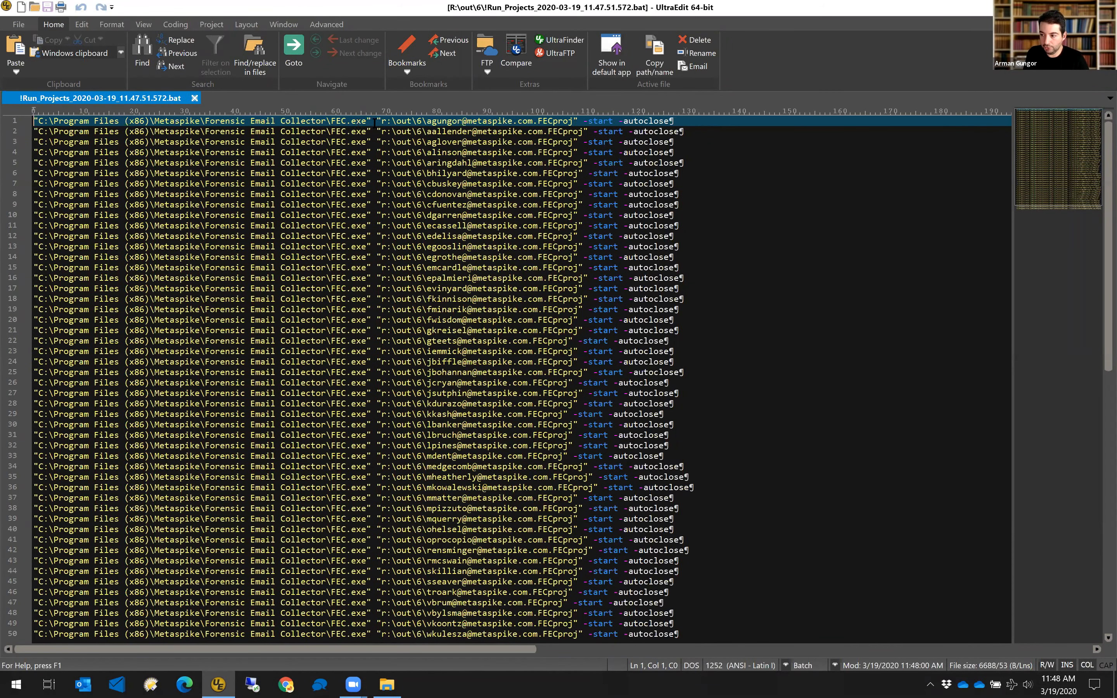
Select the project path on line 1 of the batch file, then switch back to File Explorer.
{"action": "left_click_drag", "start_coordinate": [379, 121], "coordinate": [574, 121]}
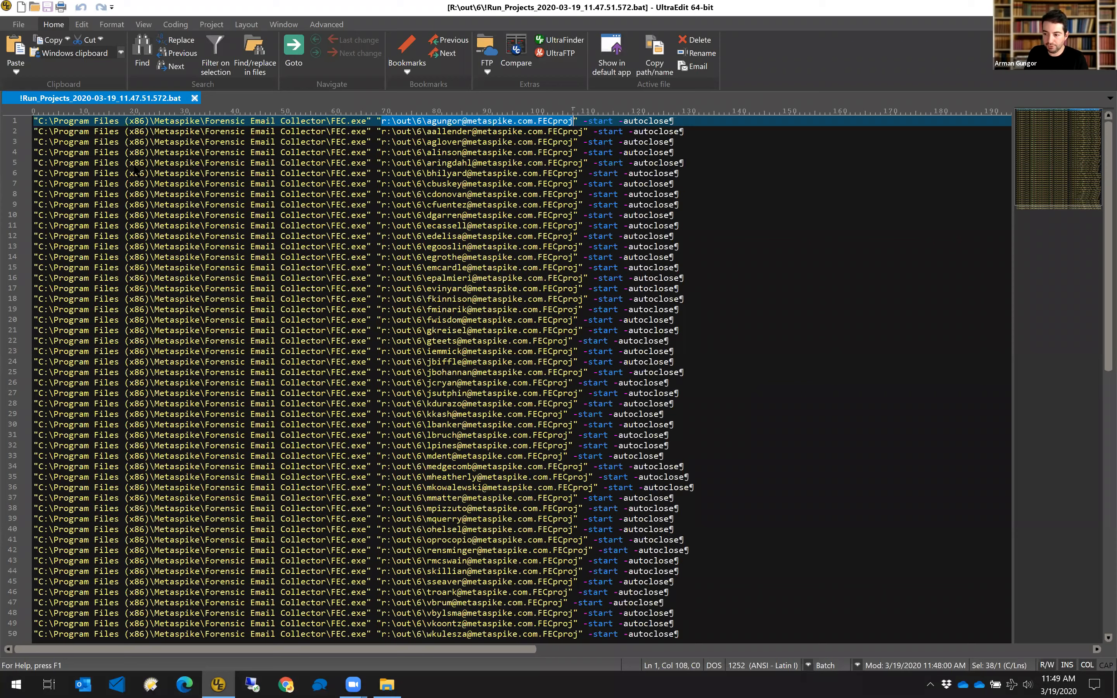
{"action": "key", "text": "alt+Tab"}
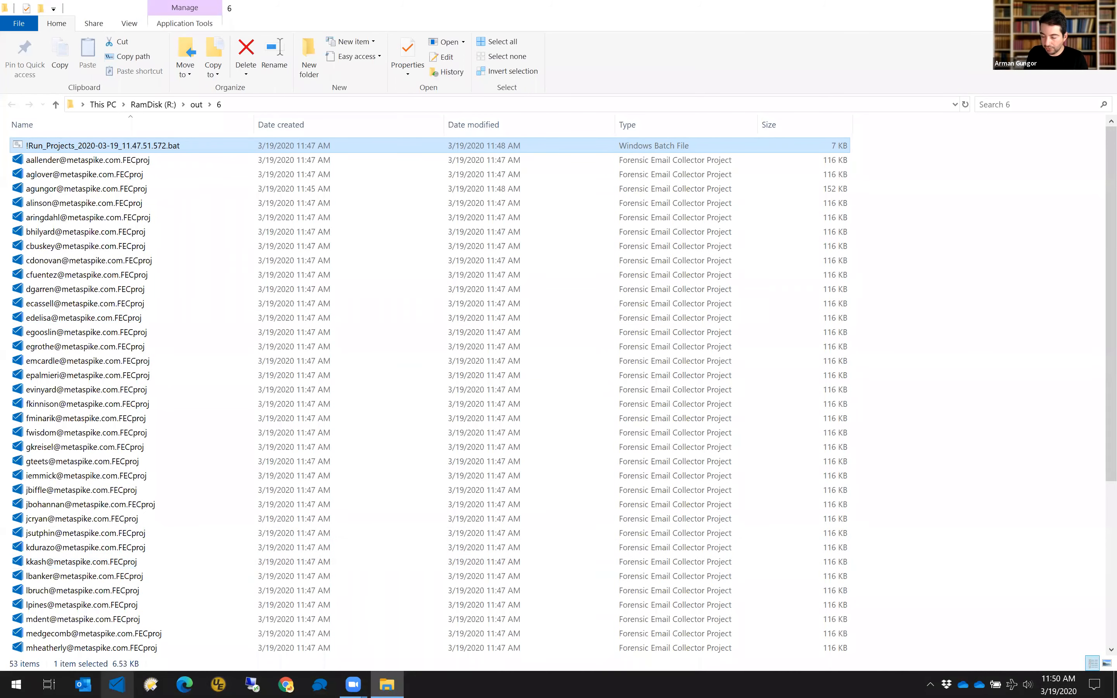
Enable Send Notification Emails in the collector's Notification Emails settings (smtp.mailgun.org, port 465).
{"action": "left_click", "coordinate": [117, 685]}
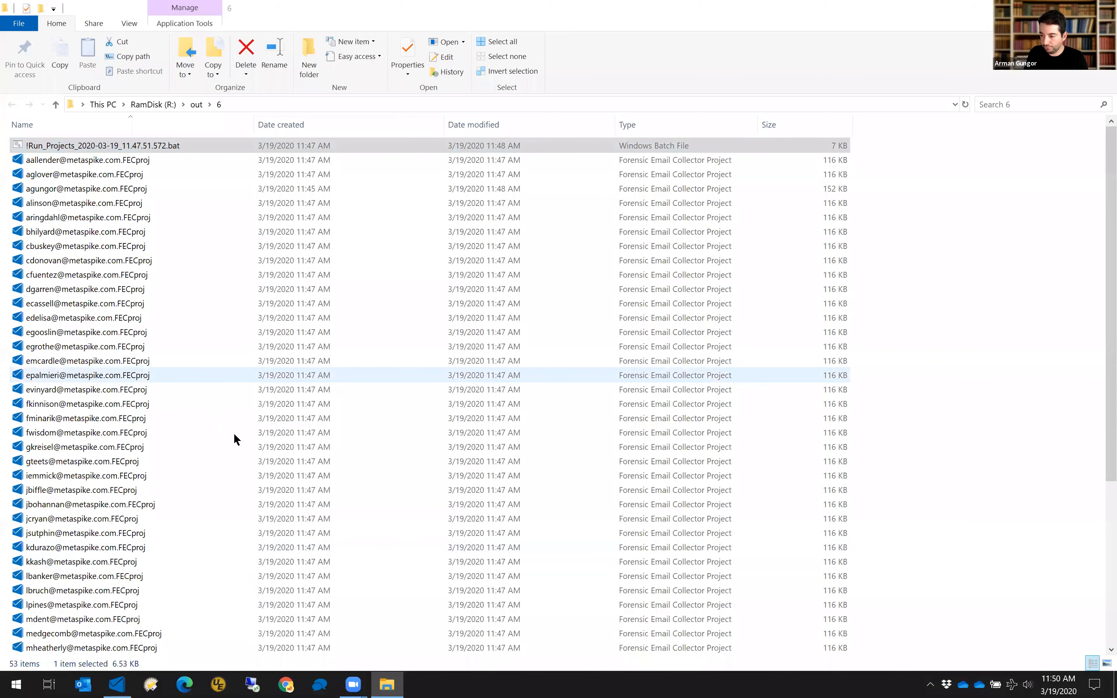
{"action": "left_click", "coordinate": [345, 264]}
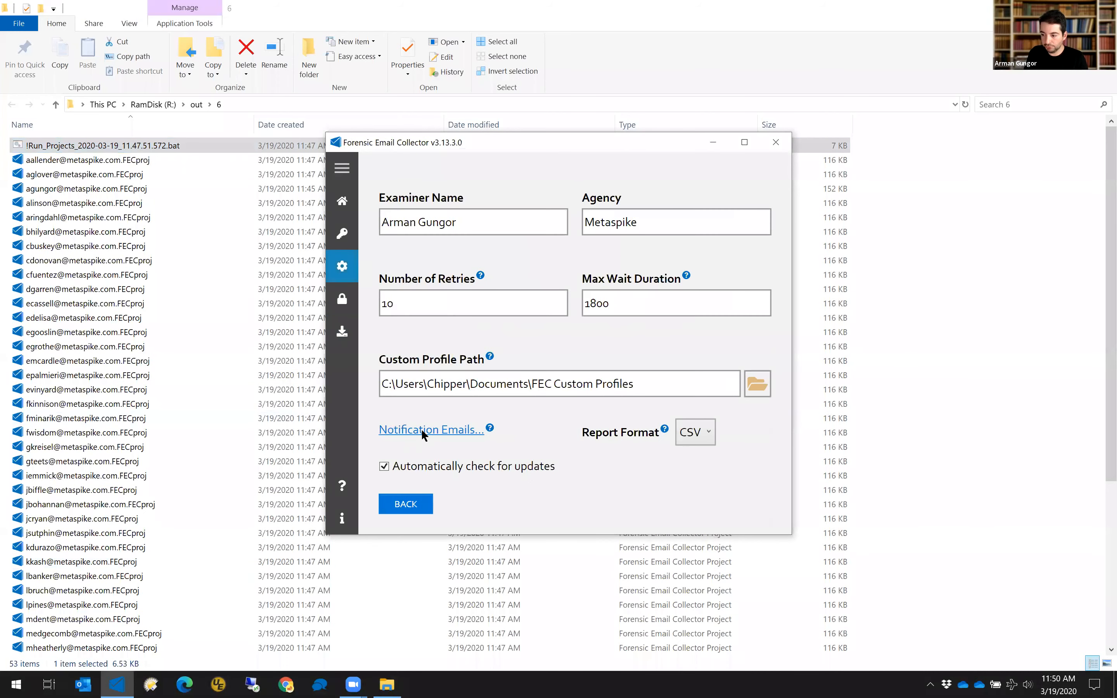
{"action": "left_click", "coordinate": [422, 431]}
{"action": "left_click", "coordinate": [403, 154]}
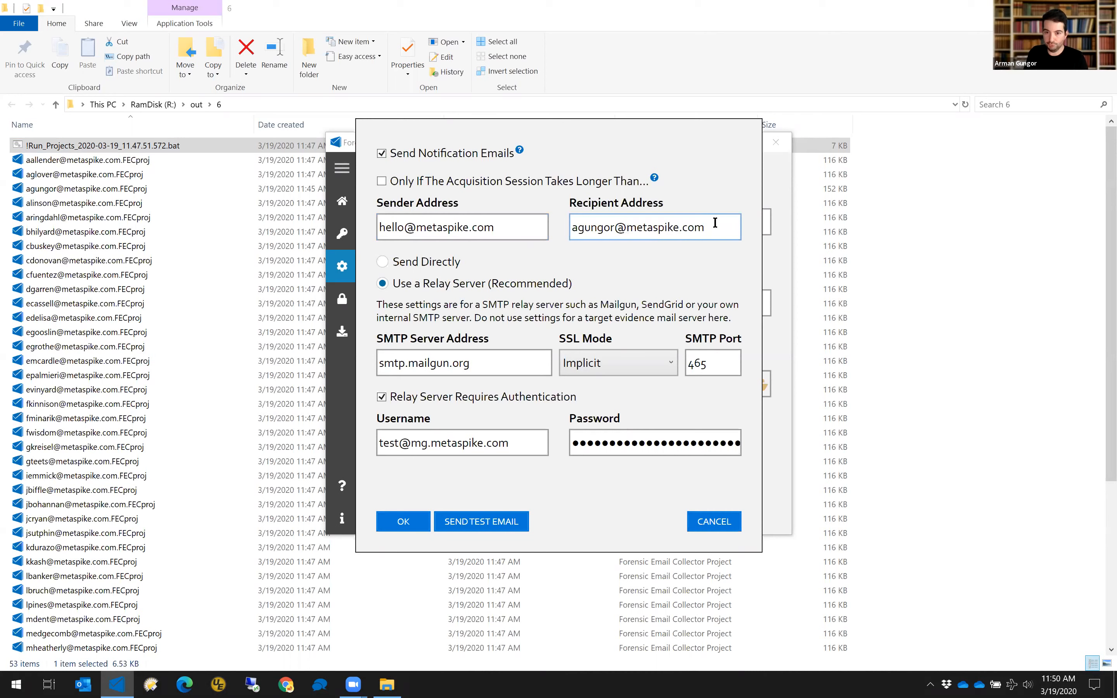
Untick Send Notification Emails, confirm with OK, and go back to the start page.
{"action": "left_click", "coordinate": [421, 262]}
{"action": "left_click", "coordinate": [433, 285]}
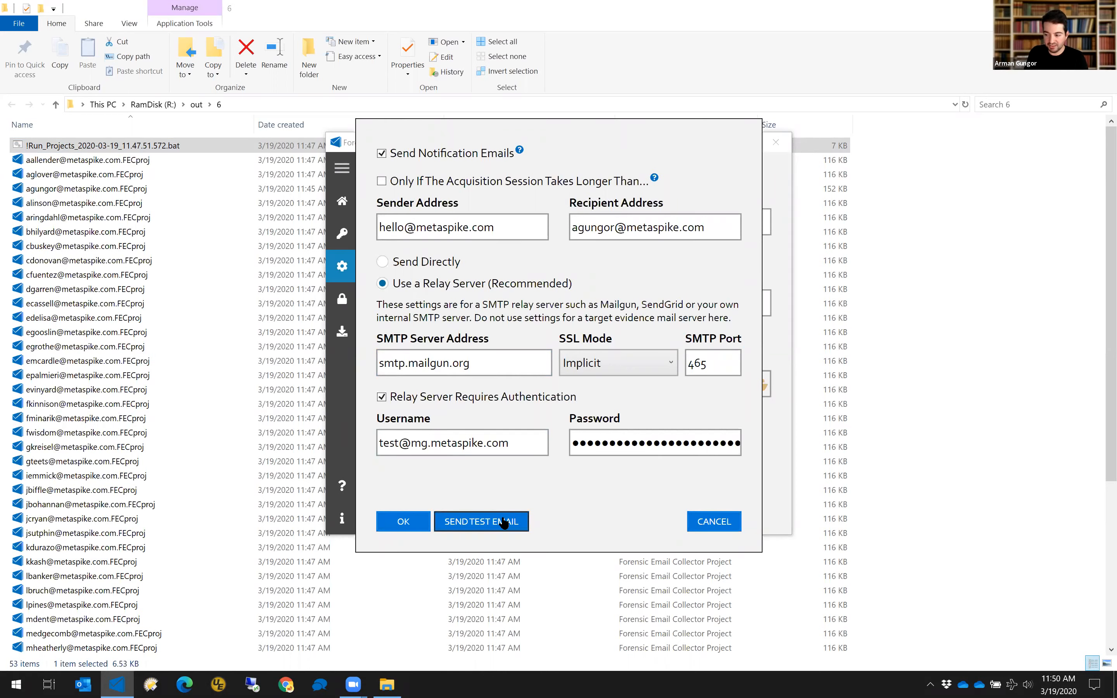
{"action": "left_click", "coordinate": [466, 155]}
{"action": "left_click", "coordinate": [704, 522]}
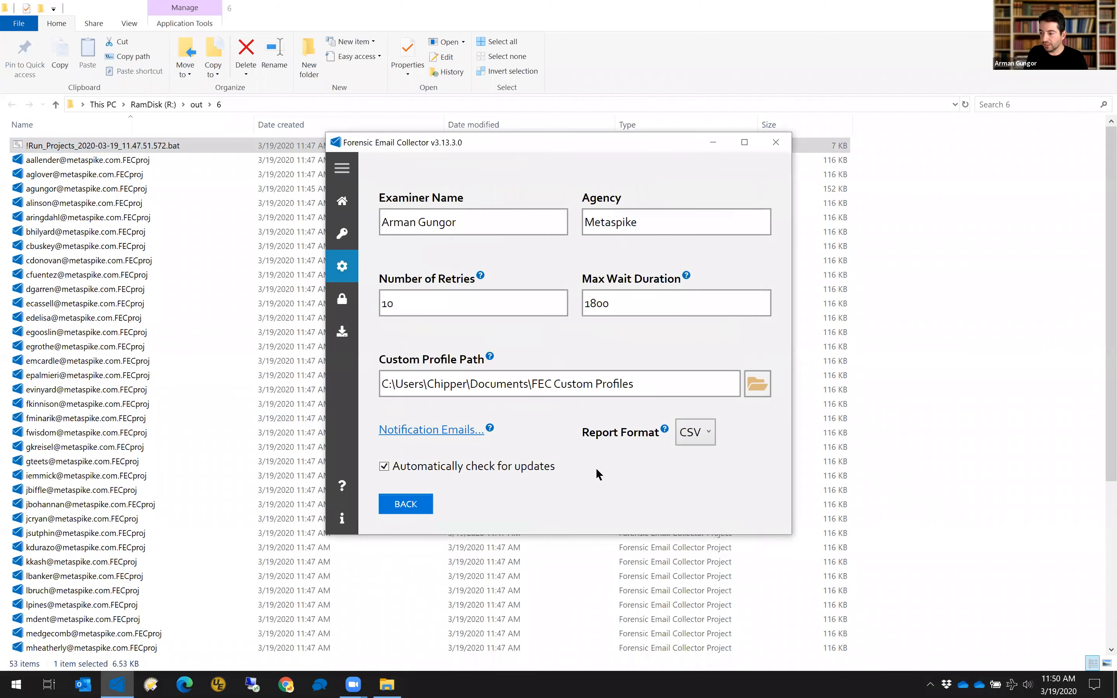
{"action": "left_click", "coordinate": [405, 505]}
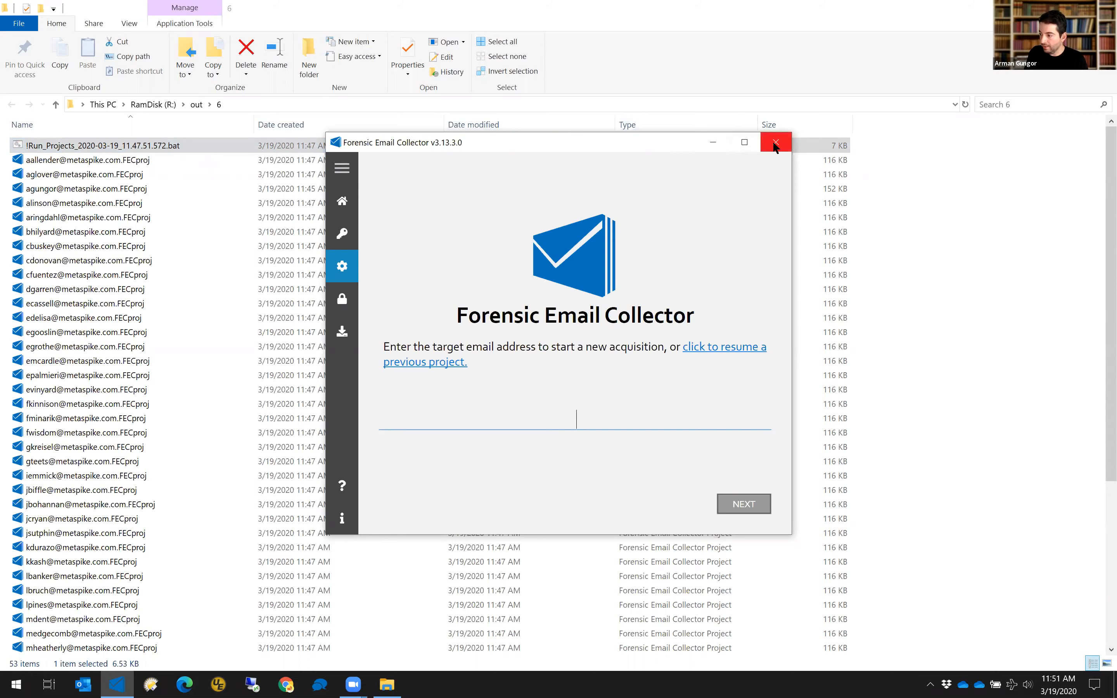
Reopen the !Run_Projects batch file in UltraEdit from its context menu.
{"action": "right_click", "coordinate": [167, 147]}
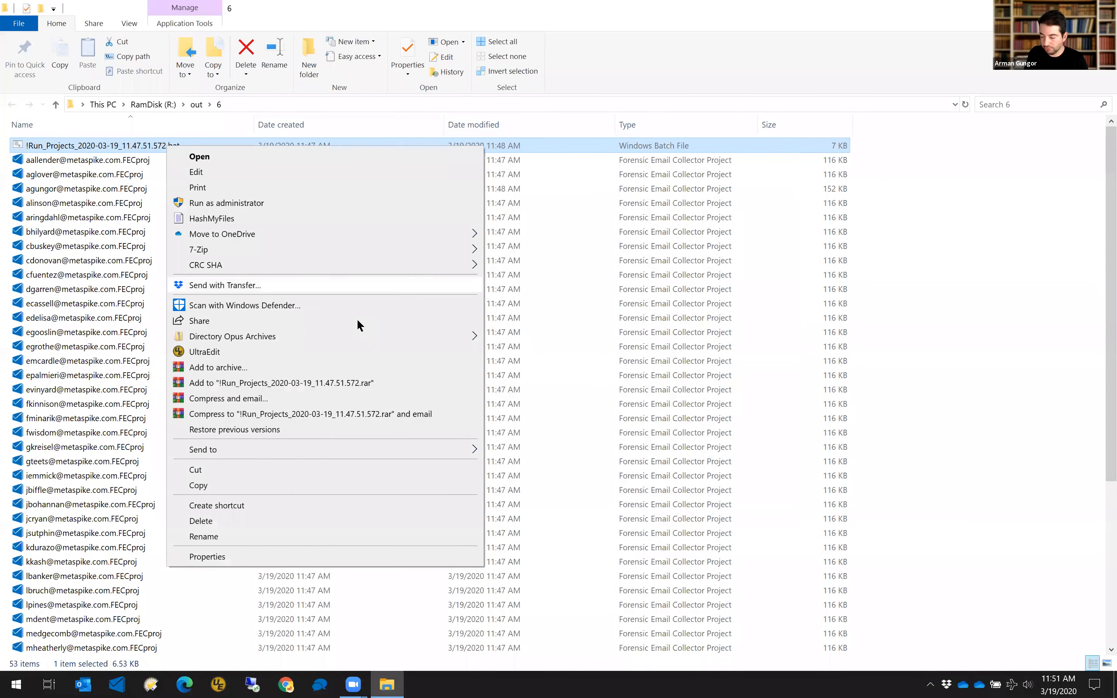
{"action": "left_click", "coordinate": [251, 351]}
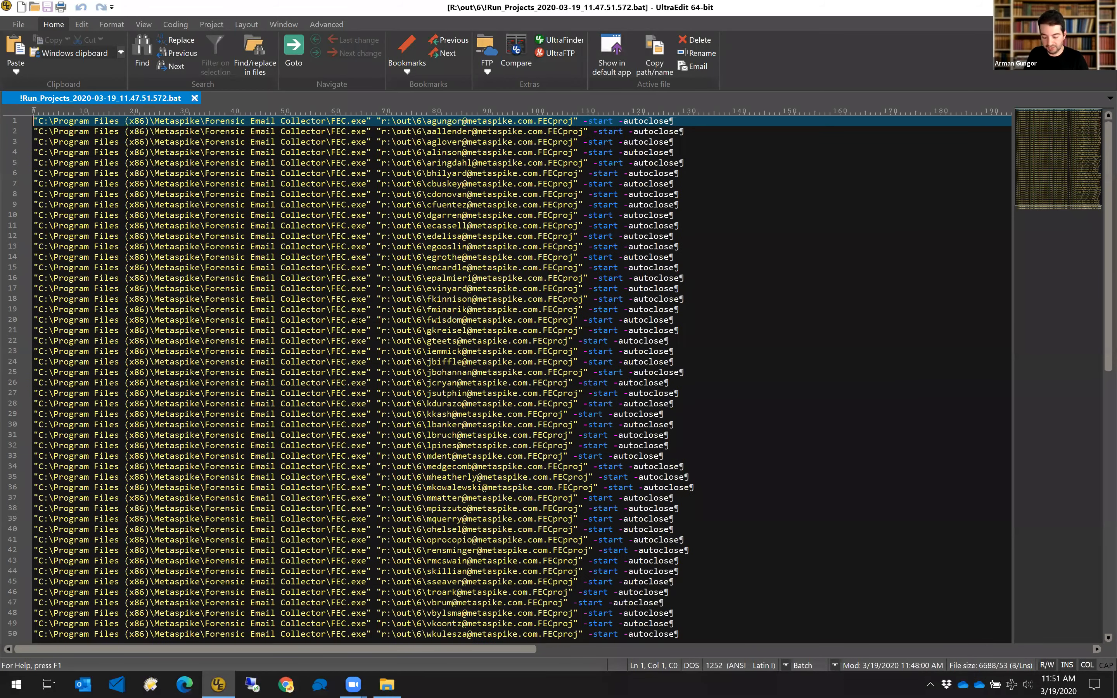
{"action": "key", "text": "ctrl+n"}
{"action": "key", "text": "ctrl+Tab"}
{"action": "key", "text": "ctrl+f"}
{"action": "key", "text": "Escape"}
{"action": "key", "text": "Home"}
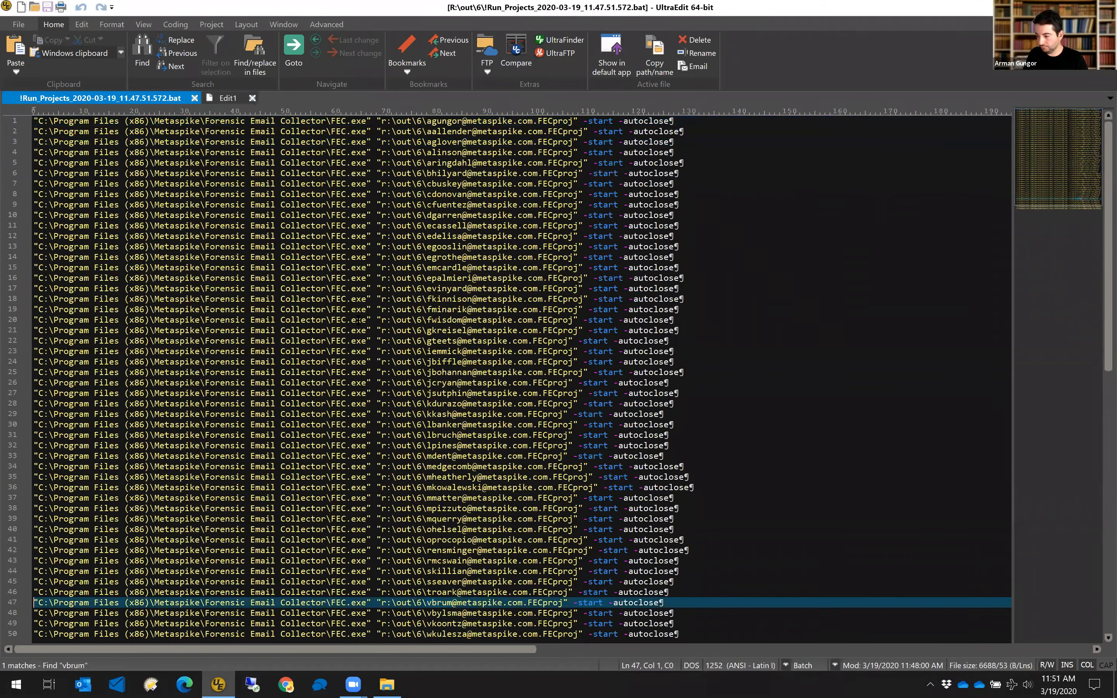
{"action": "key", "text": "shift+End"}
{"action": "key", "text": "ctrl+c"}
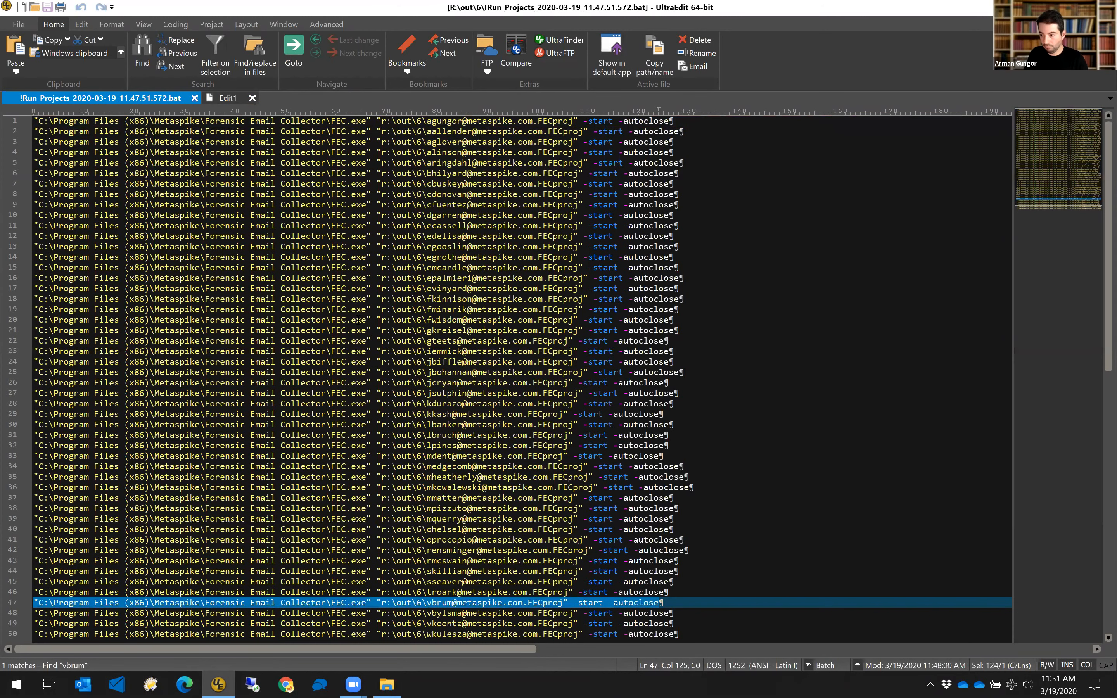
{"action": "key", "text": "ctrl+Tab"}
{"action": "key", "text": "ctrl+v"}
{"action": "key", "text": "Return"}
{"action": "key", "text": "ctrl+v"}
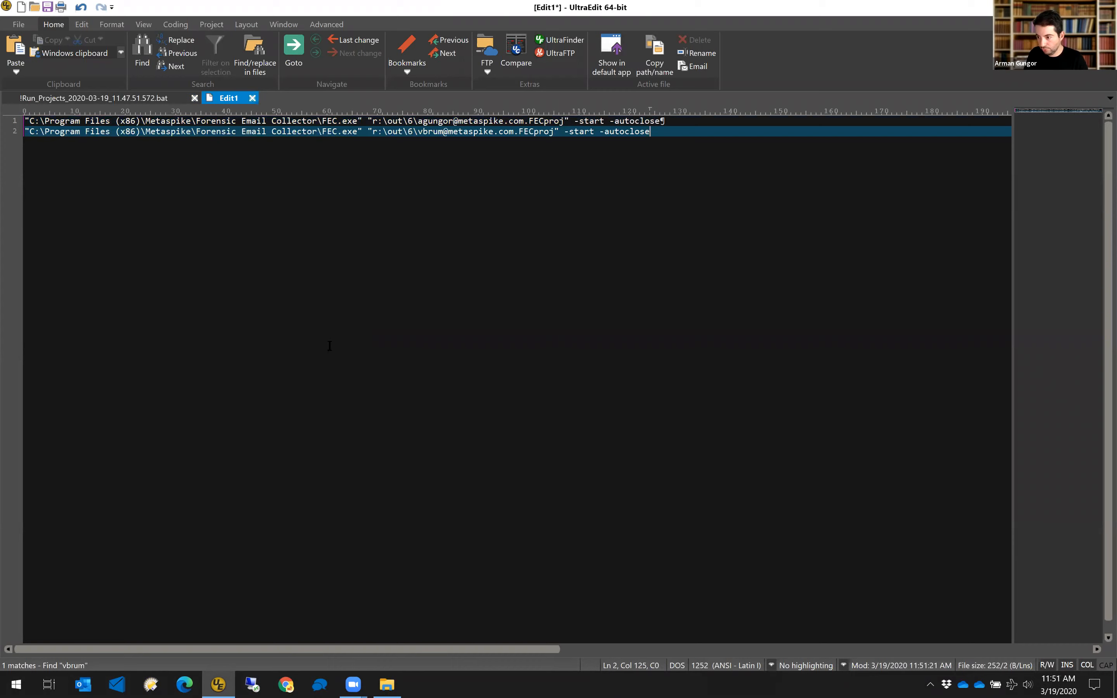
Save the new document as R:\out\6\!!Priority_Mailboxes.bat and return to File Explorer.
{"action": "key", "text": "ctrl+s"}
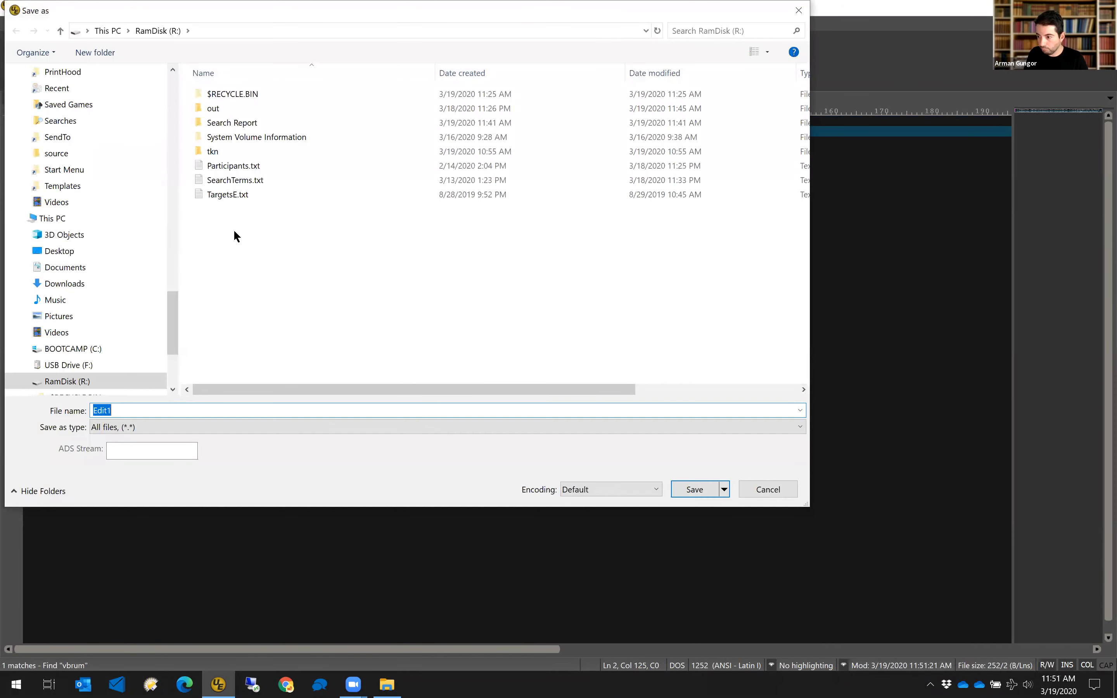
{"action": "left_click", "coordinate": [223, 109]}
{"action": "double_click", "coordinate": [224, 108]}
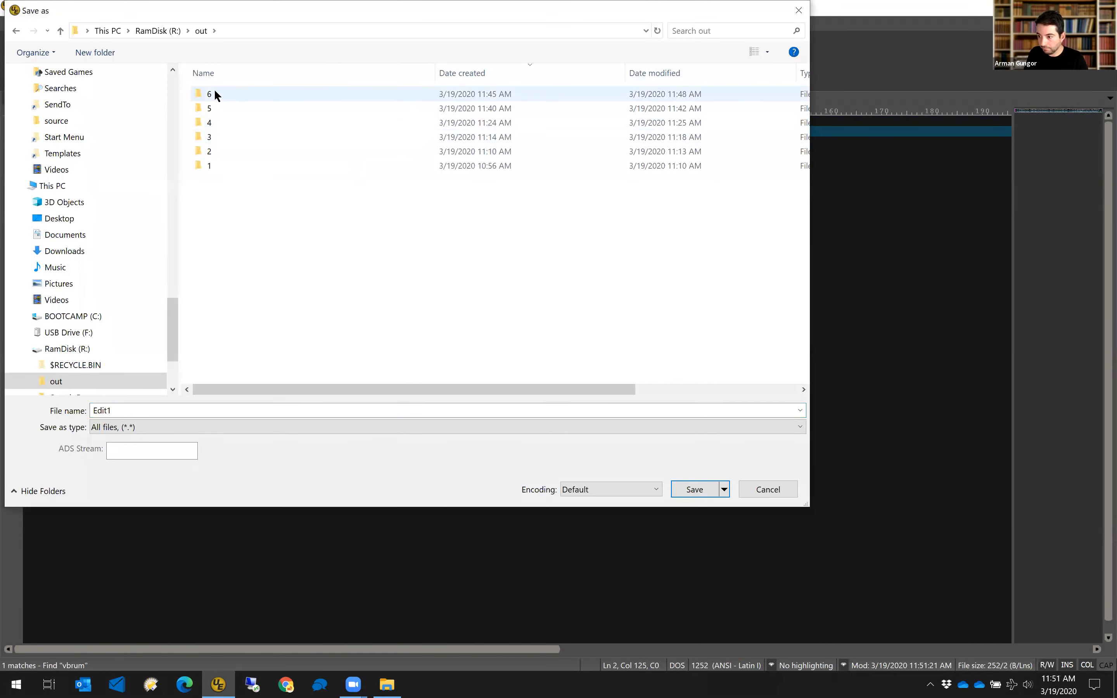
{"action": "type", "text": "Priority"}
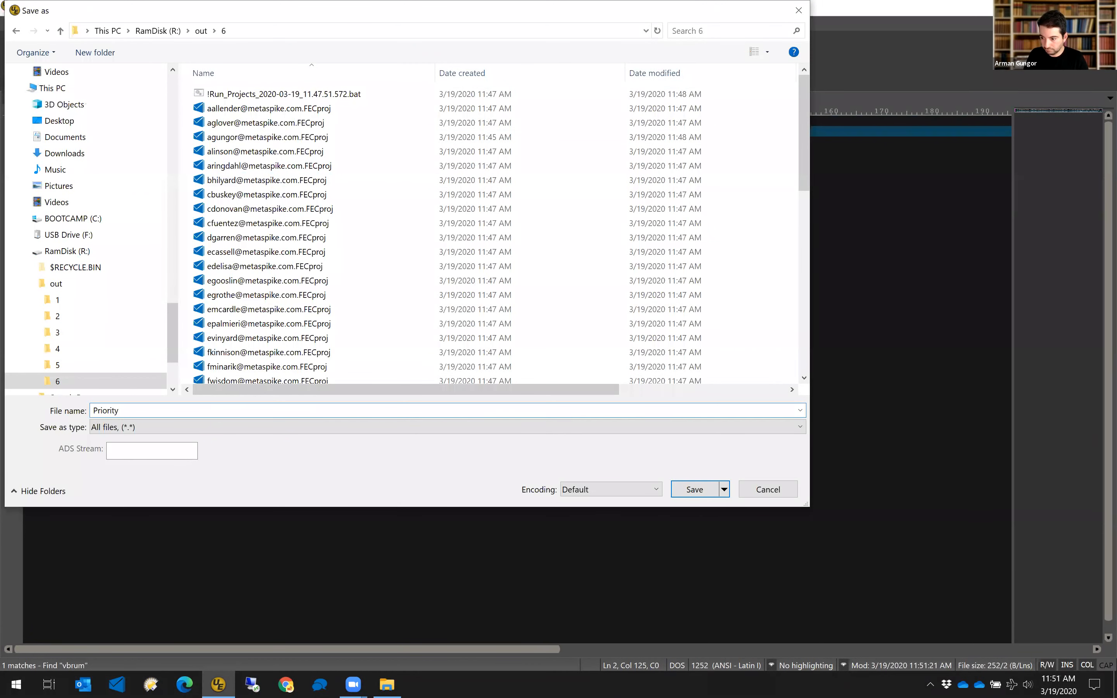
{"action": "type", "text": "_Mailboxes.bat"}
{"action": "type", "text": "!!"}
{"action": "key", "text": "Return"}
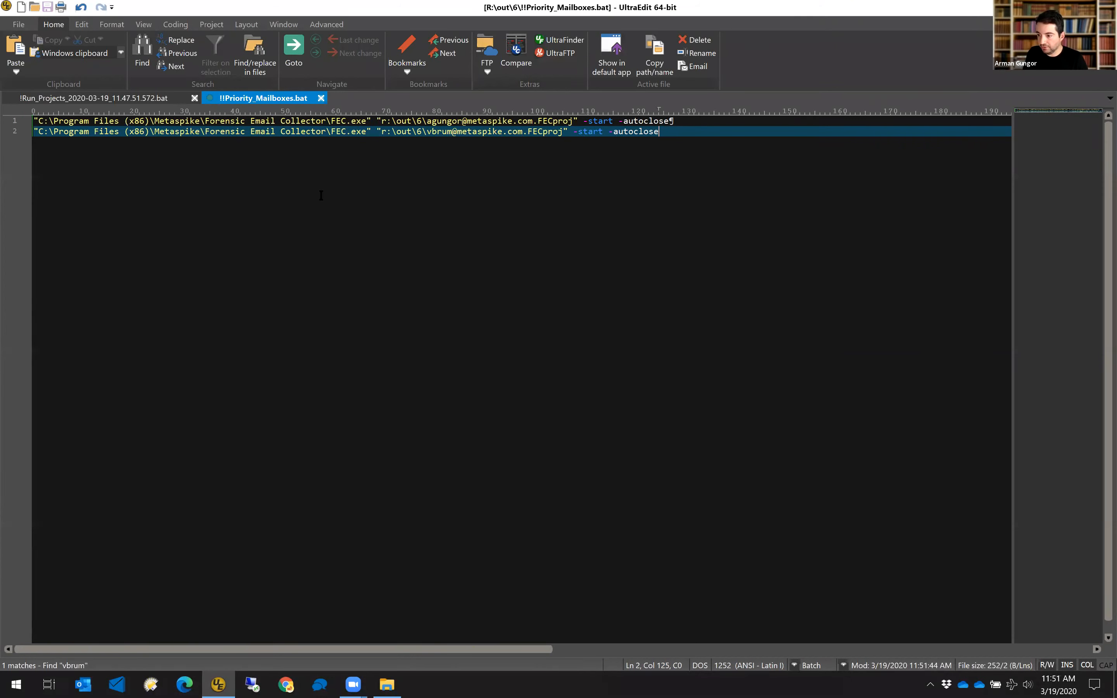
{"action": "left_click", "coordinate": [124, 97]}
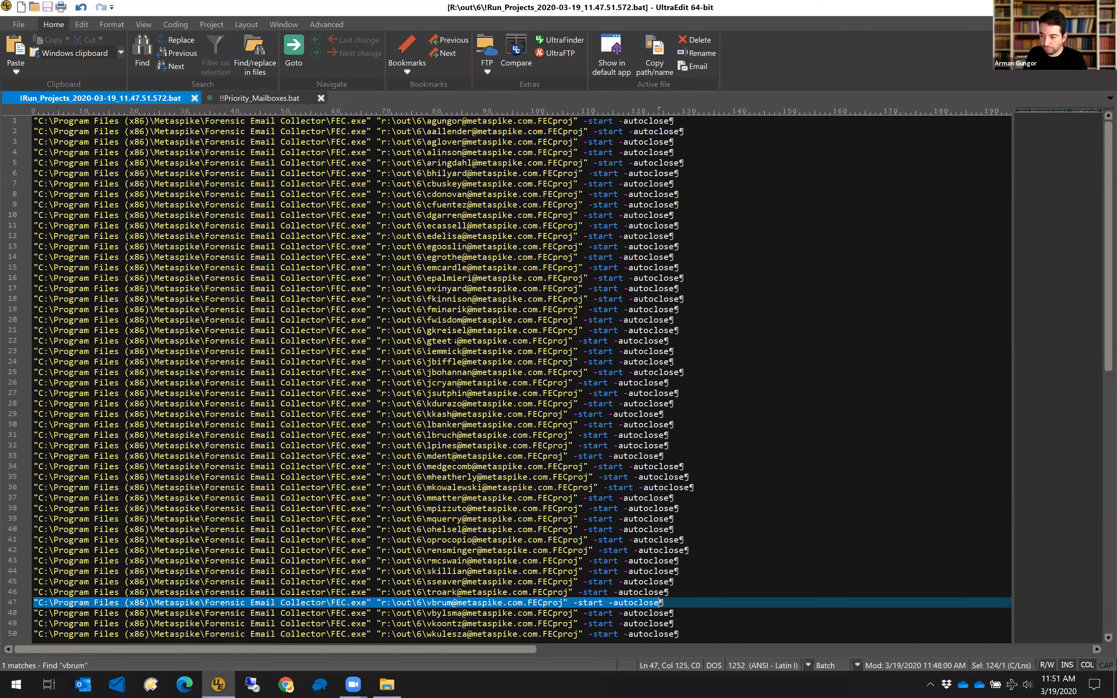
{"action": "key", "text": "ctrl+Home"}
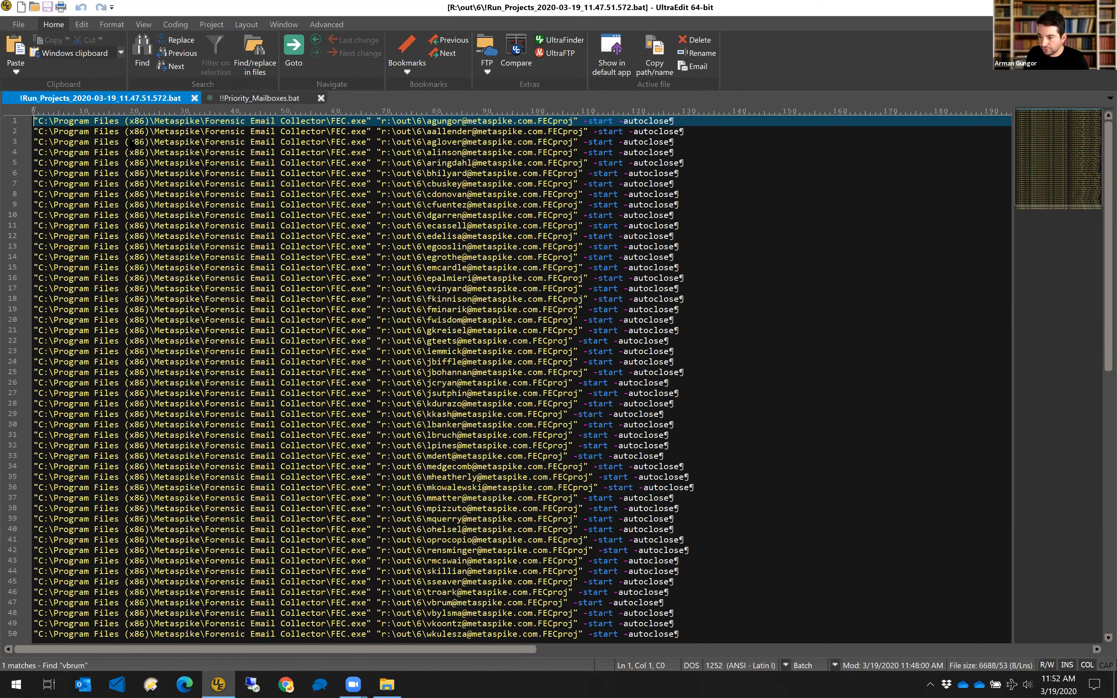
{"action": "key", "text": "alt+Tab"}
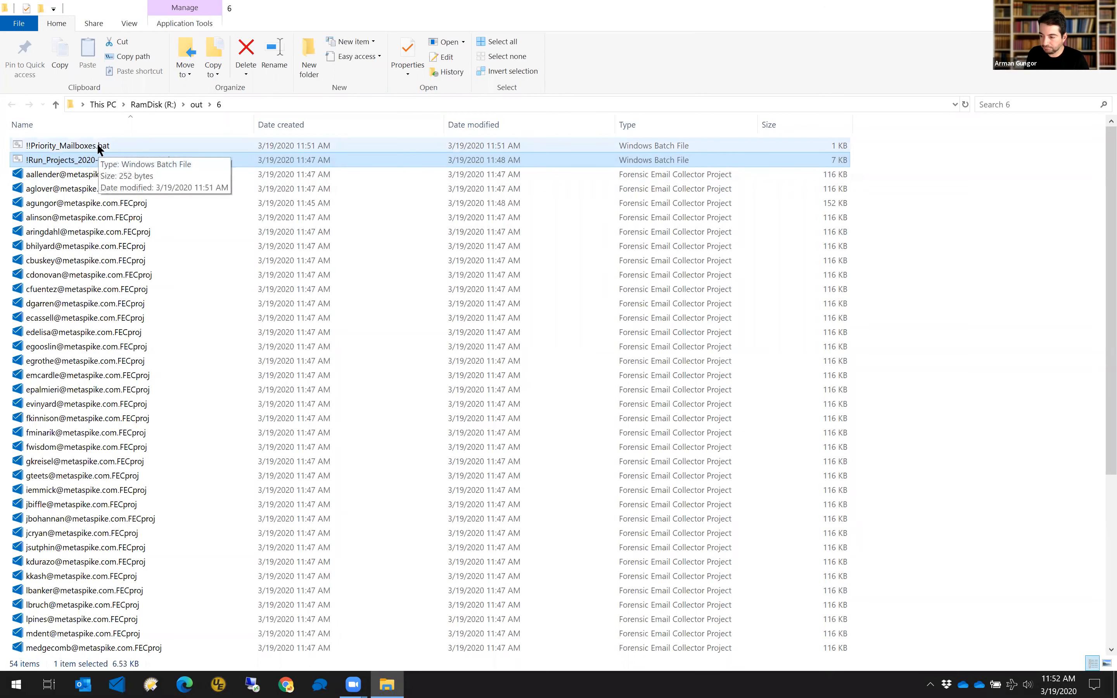
Run !!Priority_Mailboxes.bat and close both mailboxes' FEC windows once their collections start.
{"action": "left_click", "coordinate": [94, 146]}
{"action": "key", "text": "Return"}
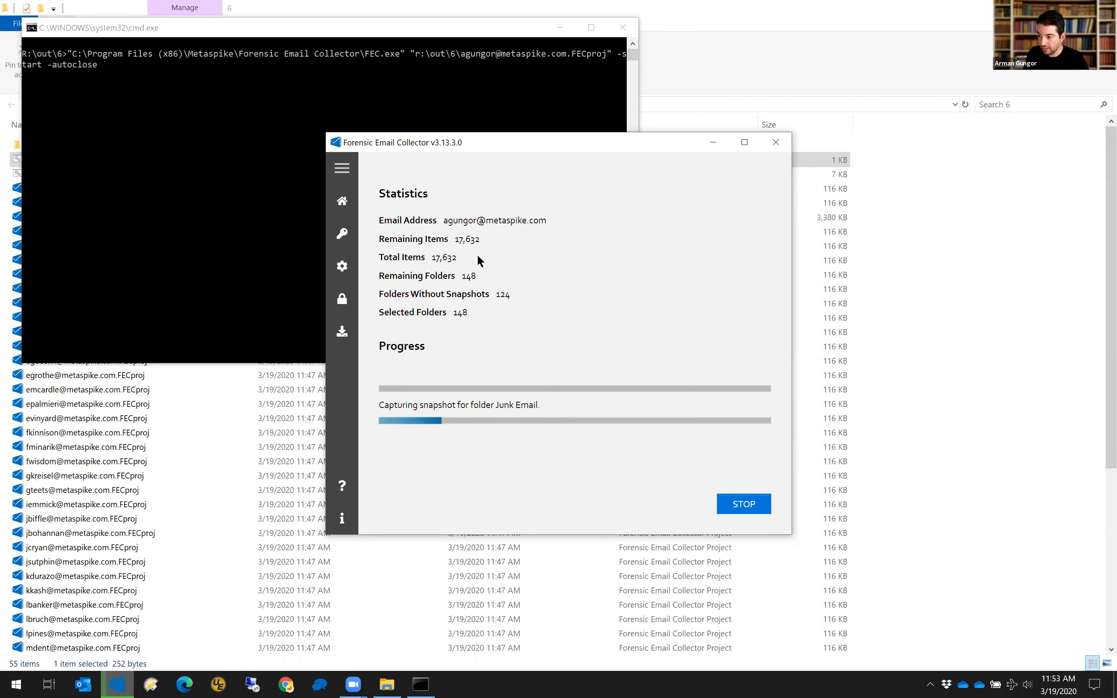
{"action": "left_click", "coordinate": [775, 144]}
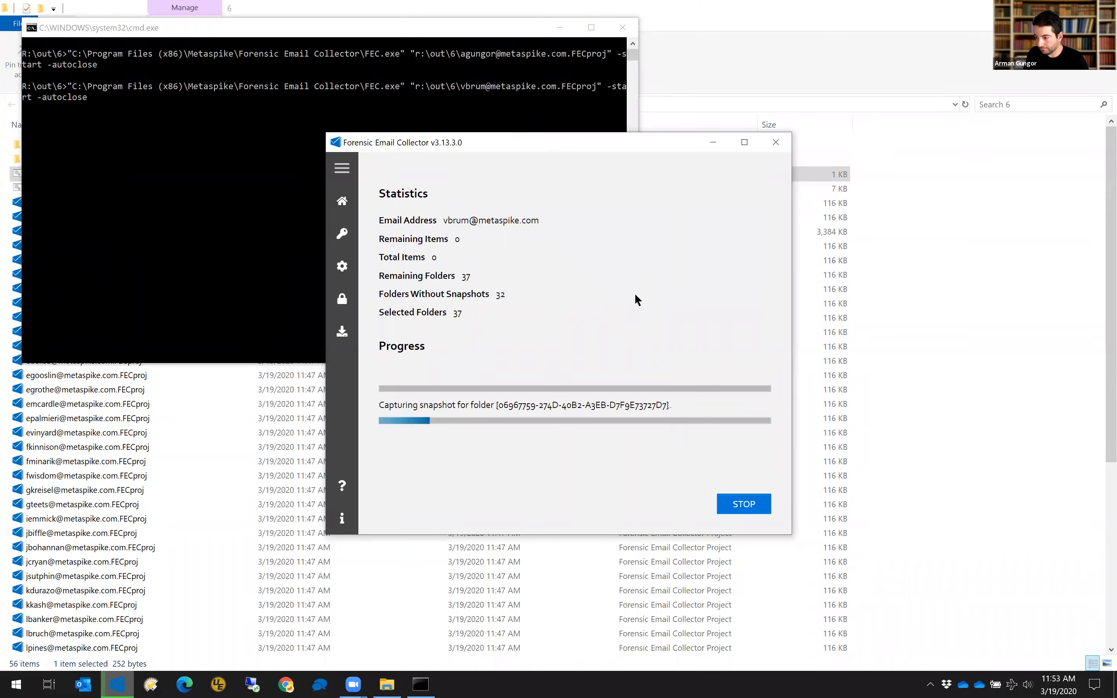
{"action": "left_click", "coordinate": [775, 141]}
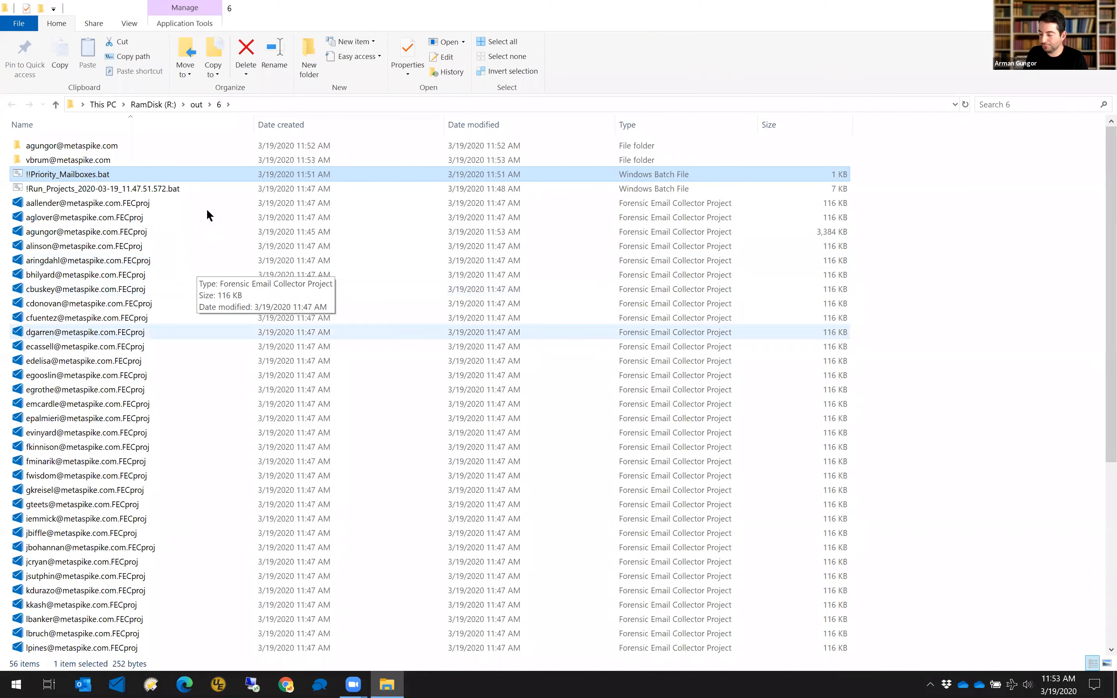
Rerun !!Priority_Mailboxes.bat, stop the second mailbox's acquisition, and bring over the Remote Authenticator docs.
{"action": "double_click", "coordinate": [94, 177]}
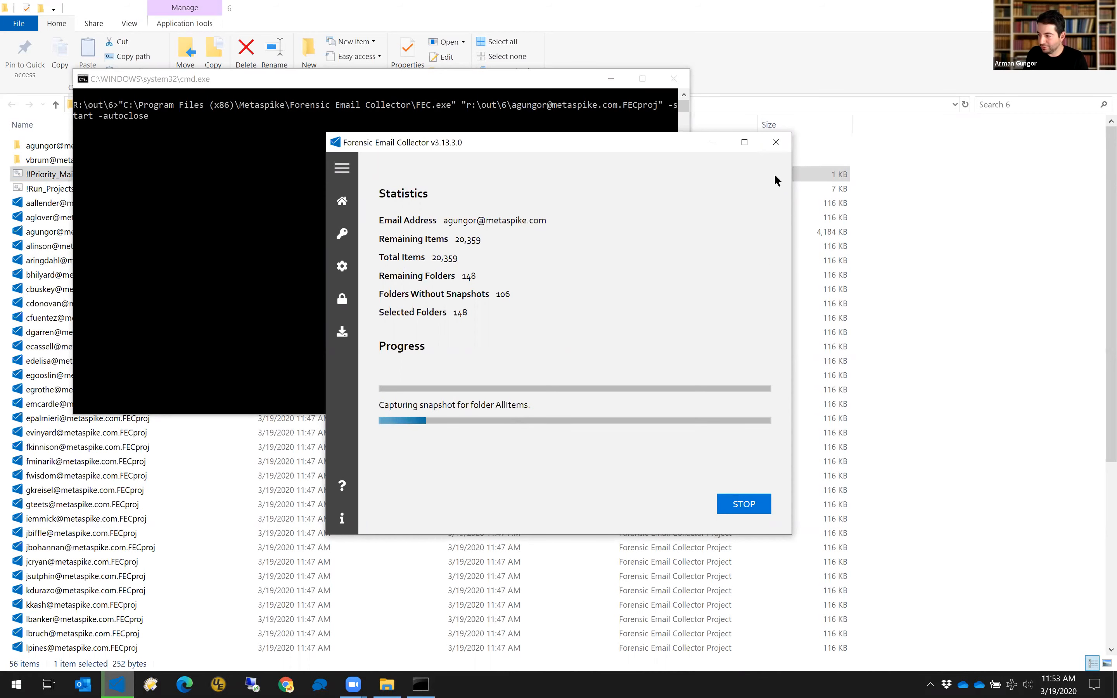
{"action": "left_click", "coordinate": [777, 142]}
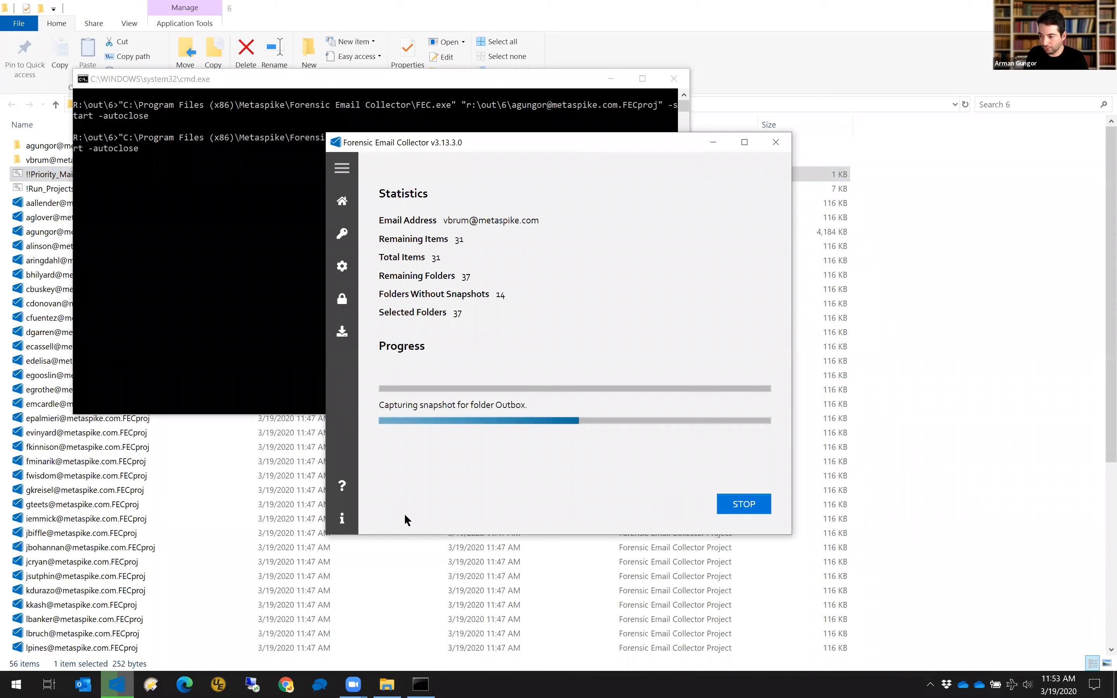
{"action": "left_click", "coordinate": [747, 507]}
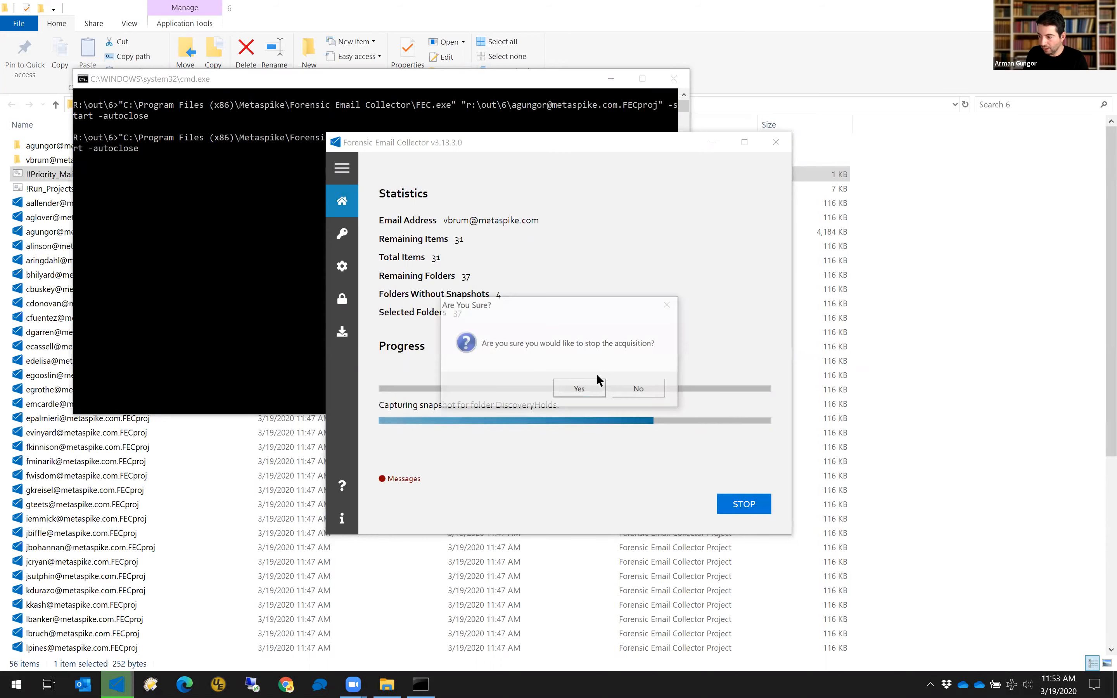
{"action": "left_click", "coordinate": [583, 391]}
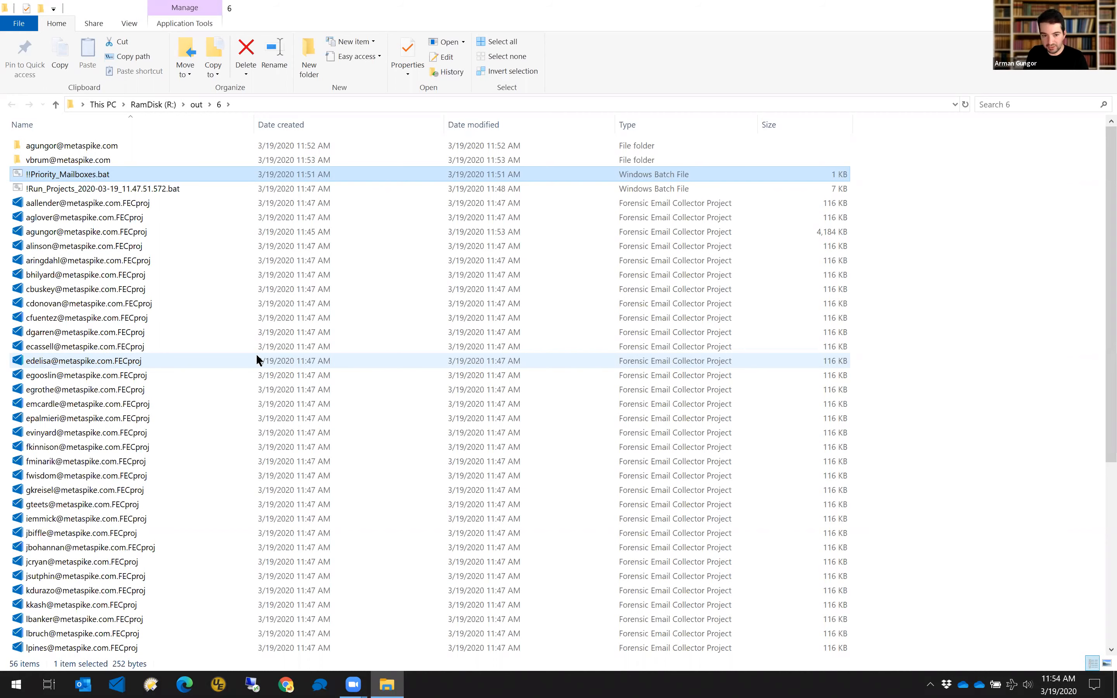
{"action": "scroll", "coordinate": [429, 361], "scroll_direction": "down", "scroll_amount": 1}
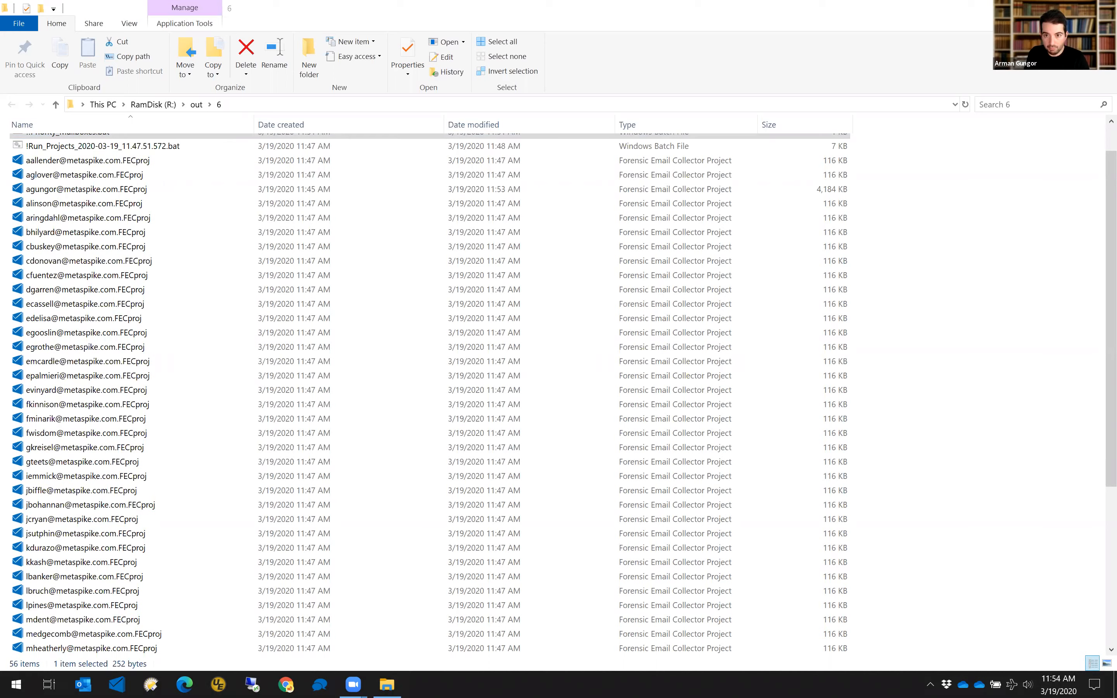
{"action": "left_click_drag", "start_coordinate": [530, 99], "coordinate": [530, 100]}
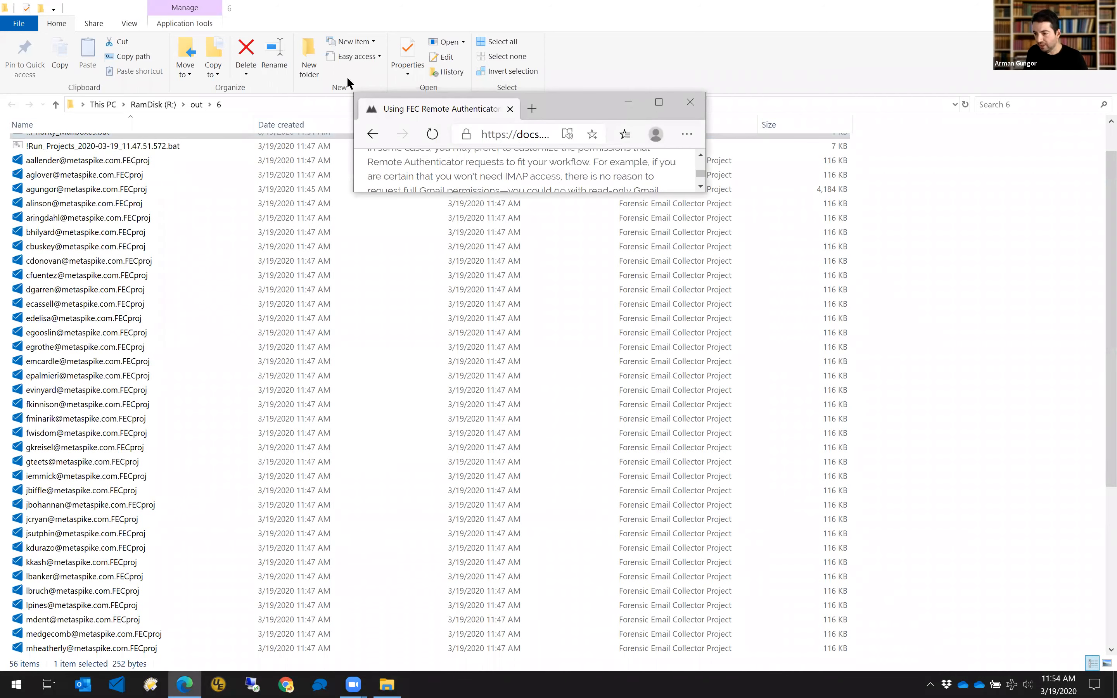
Maximize the Remote Authenticator article, positioned at its Advanced Scope Customization via Filename section.
{"action": "key", "text": "super+Up"}
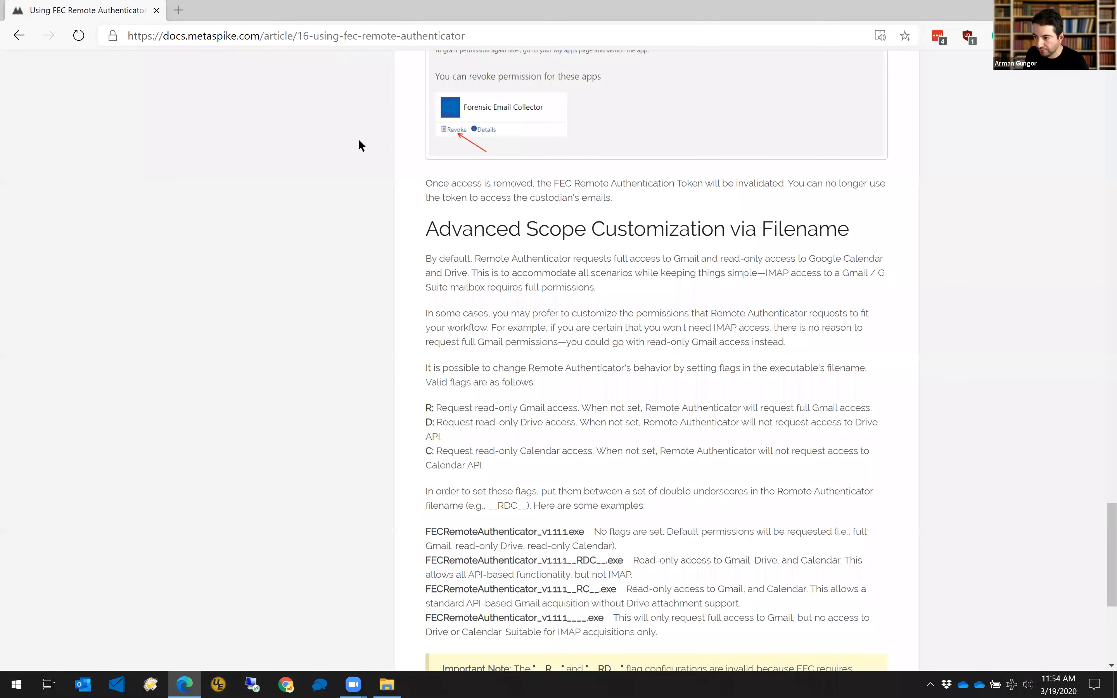
{"action": "scroll", "coordinate": [359, 145], "scroll_direction": "down", "scroll_amount": 5}
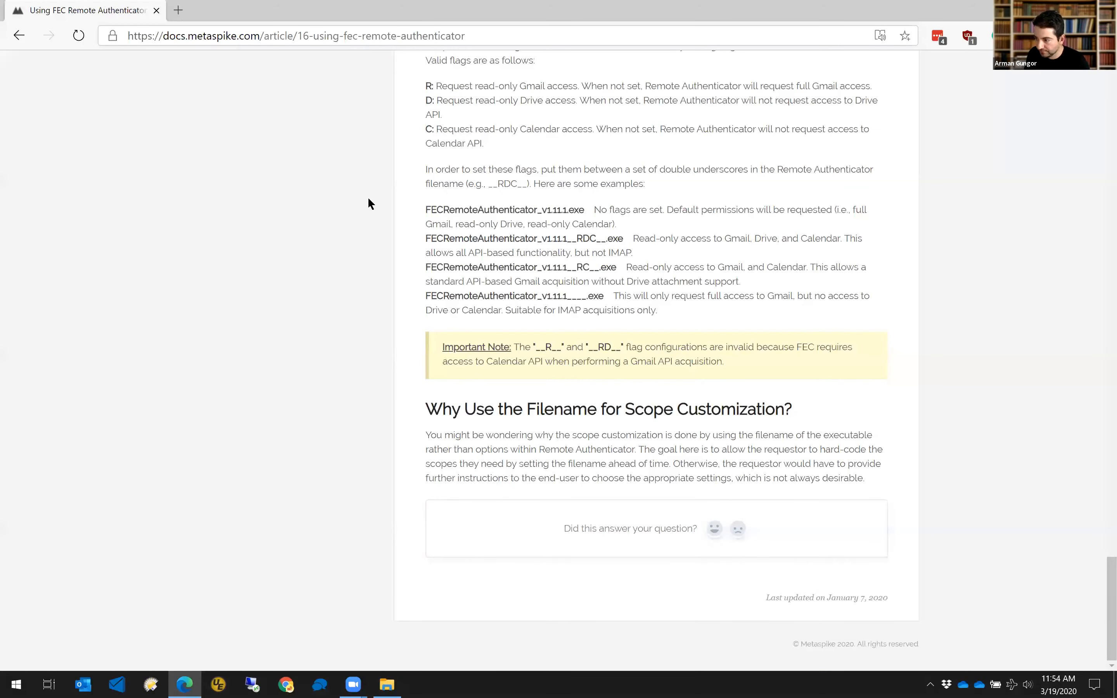
{"action": "scroll", "coordinate": [369, 199], "scroll_direction": "up", "scroll_amount": 5}
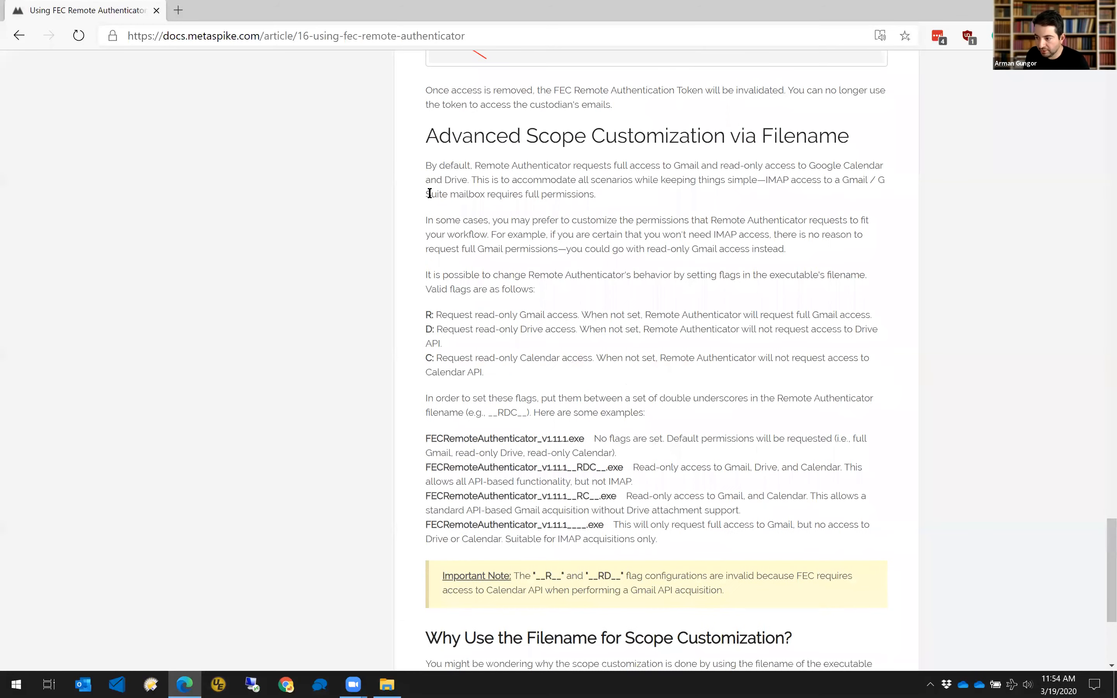
{"action": "scroll", "coordinate": [395, 295], "scroll_direction": "up", "scroll_amount": 1}
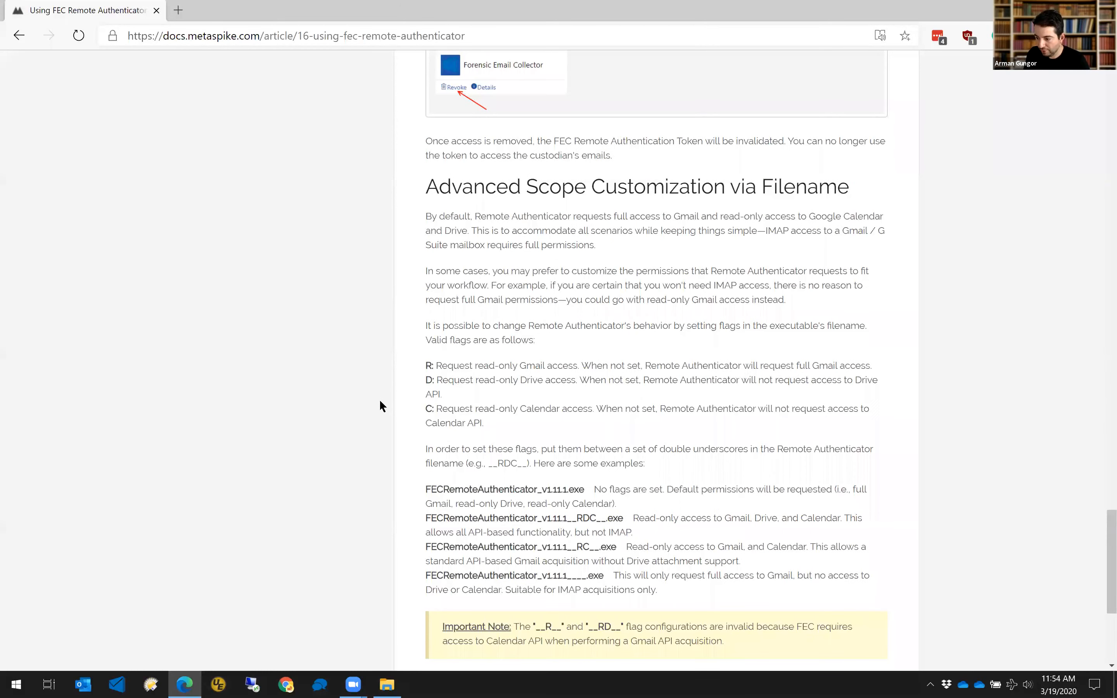
{"action": "scroll", "coordinate": [380, 401], "scroll_direction": "down", "scroll_amount": 2}
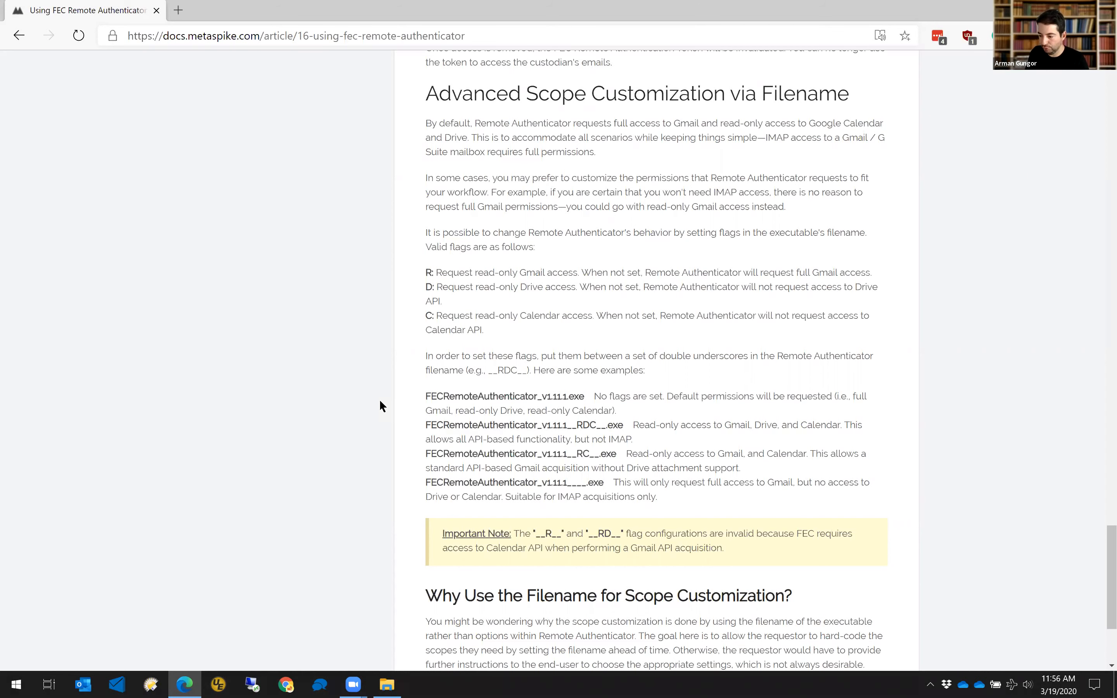
{"action": "left_click", "coordinate": [117, 685]}
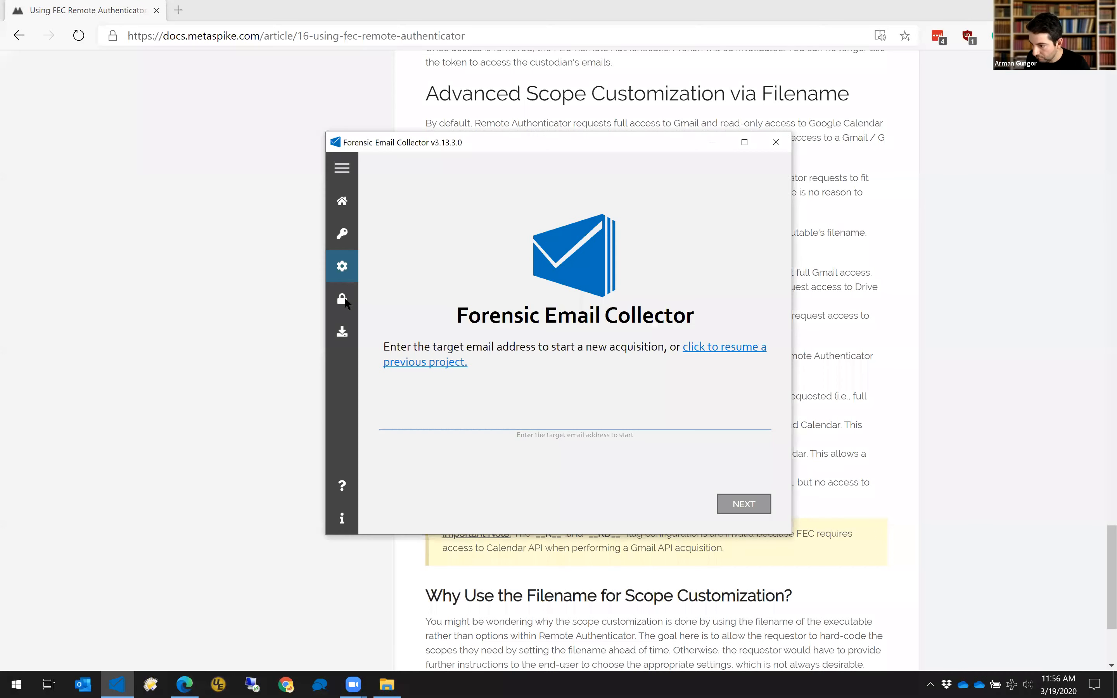
{"action": "left_click", "coordinate": [342, 300]}
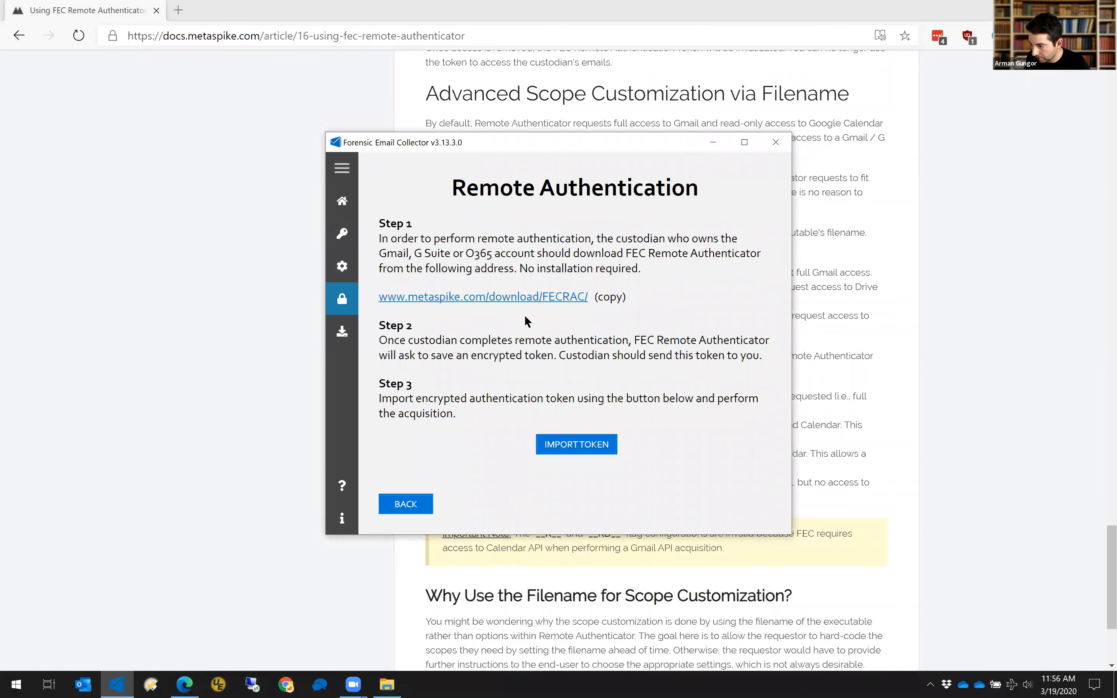
{"action": "left_click", "coordinate": [531, 297]}
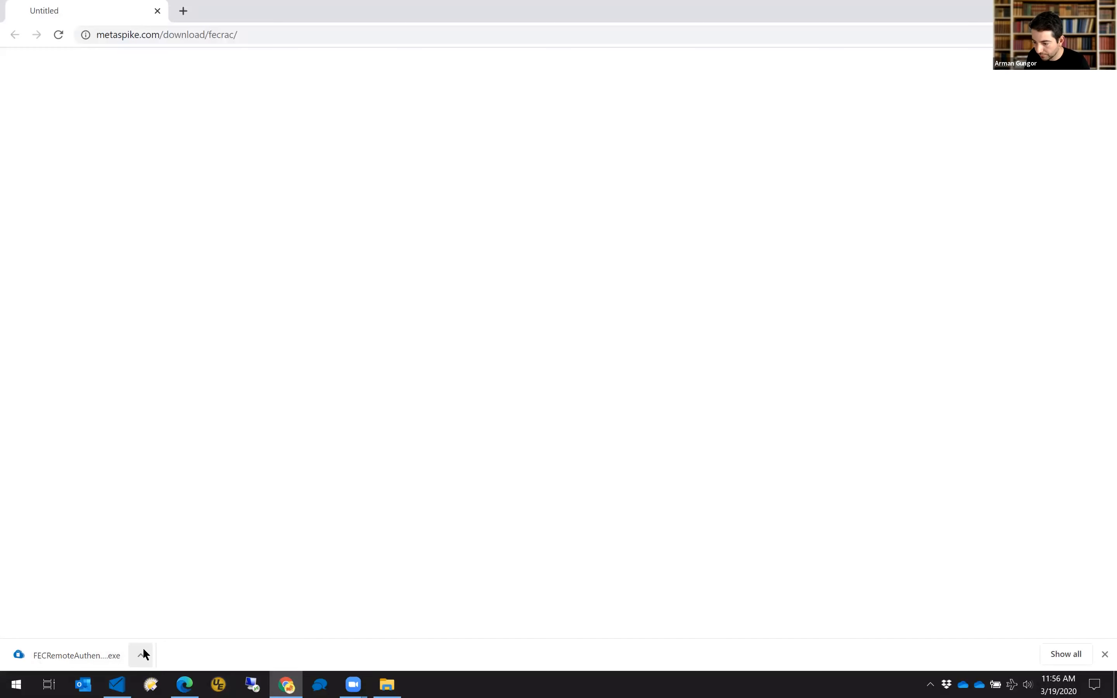
Use the Chrome download item's menu on the authenticator file, then close the resulting Explorer window.
{"action": "left_click", "coordinate": [141, 655]}
{"action": "left_click", "coordinate": [176, 609]}
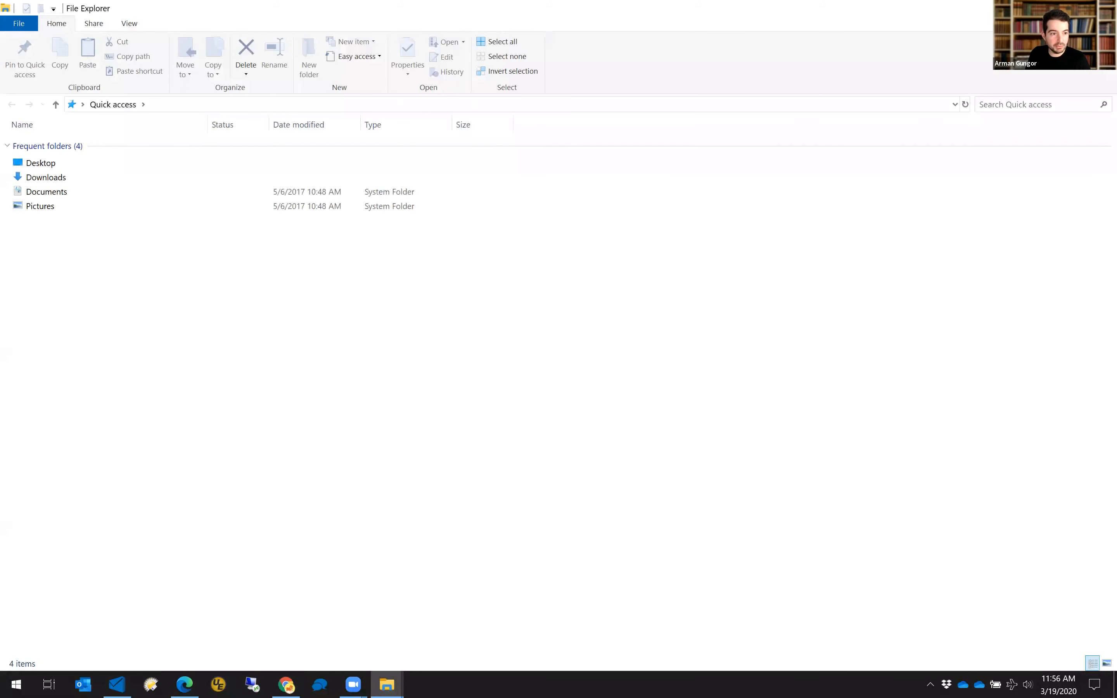
{"action": "left_click", "coordinate": [1102, 8]}
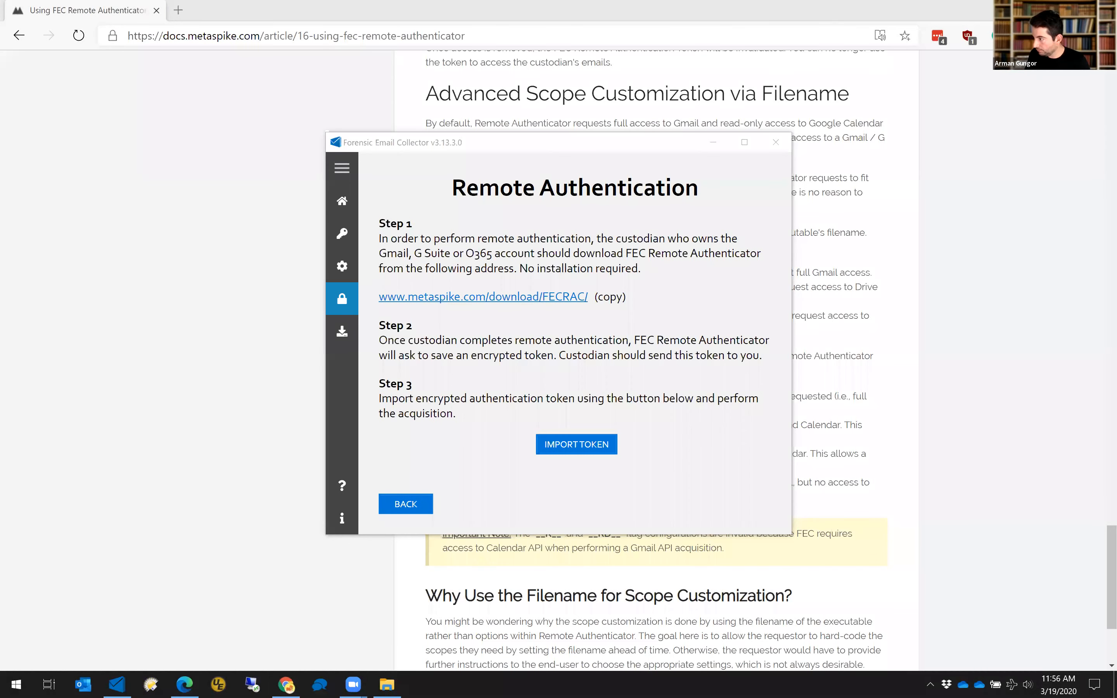
Rename the desktop download to FECRemoteAuthenticator_v1.11.1.exe, close FEC, and launch the authenticator.
{"action": "left_click", "coordinate": [1039, 10]}
{"action": "left_click", "coordinate": [1102, 10]}
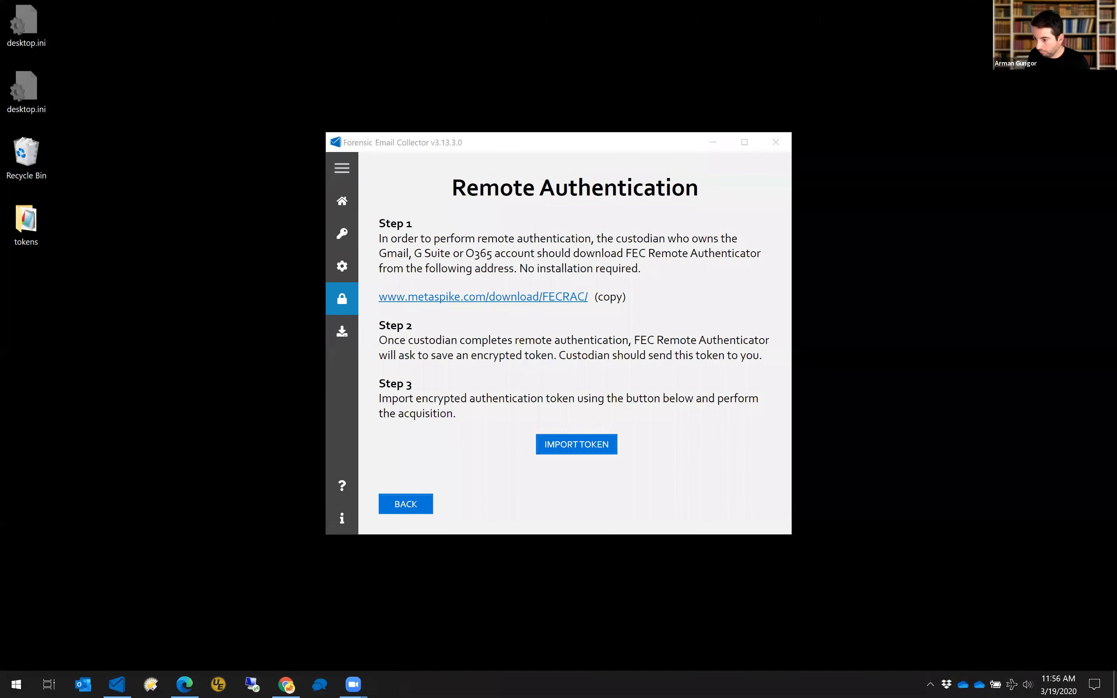
{"action": "left_click", "coordinate": [24, 332]}
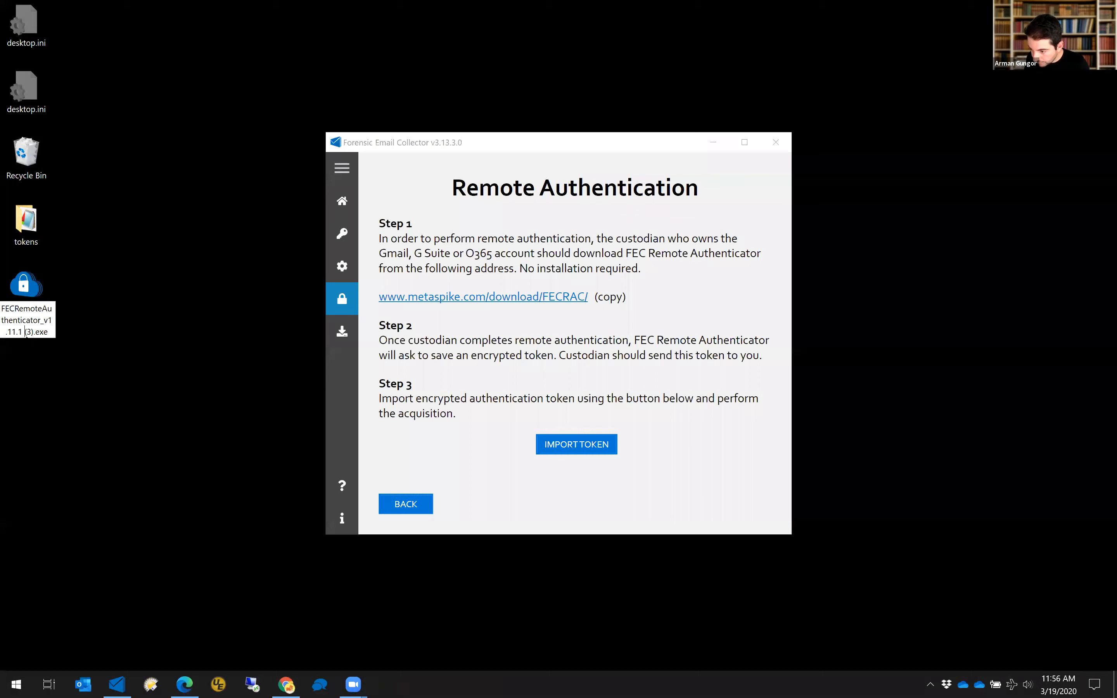
{"action": "key", "text": "Delete"}
{"action": "key", "text": "Delete"}
{"action": "key", "text": "Delete"}
{"action": "key", "text": "Delete"}
{"action": "key", "text": "Return"}
{"action": "left_click", "coordinate": [777, 142]}
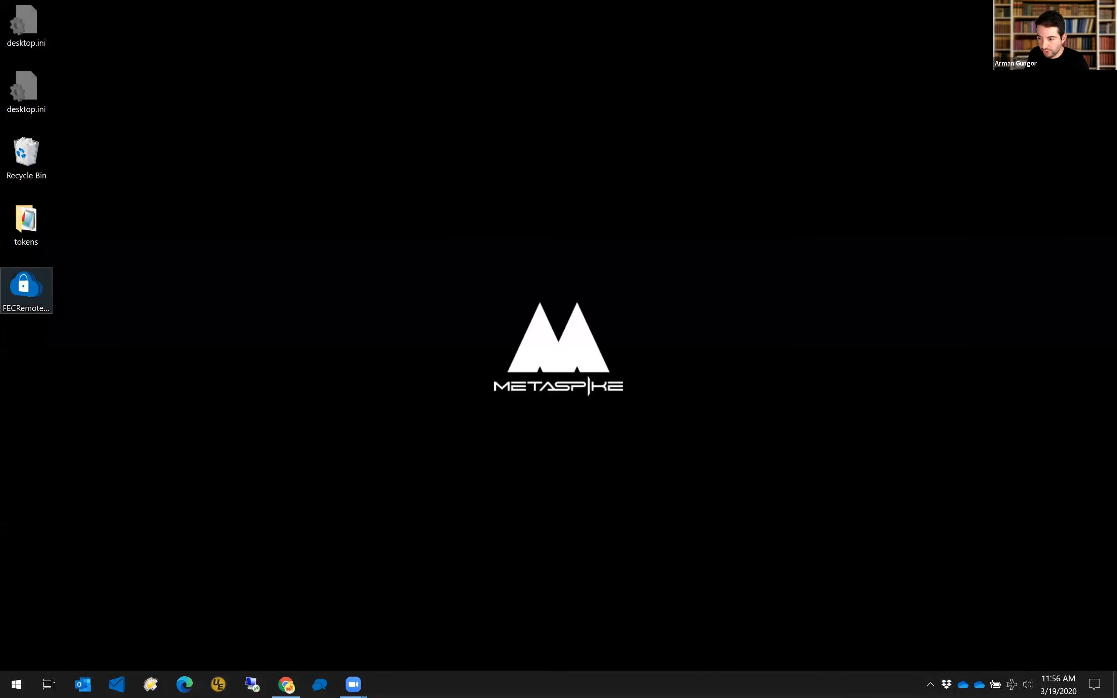
{"action": "double_click", "coordinate": [26, 290]}
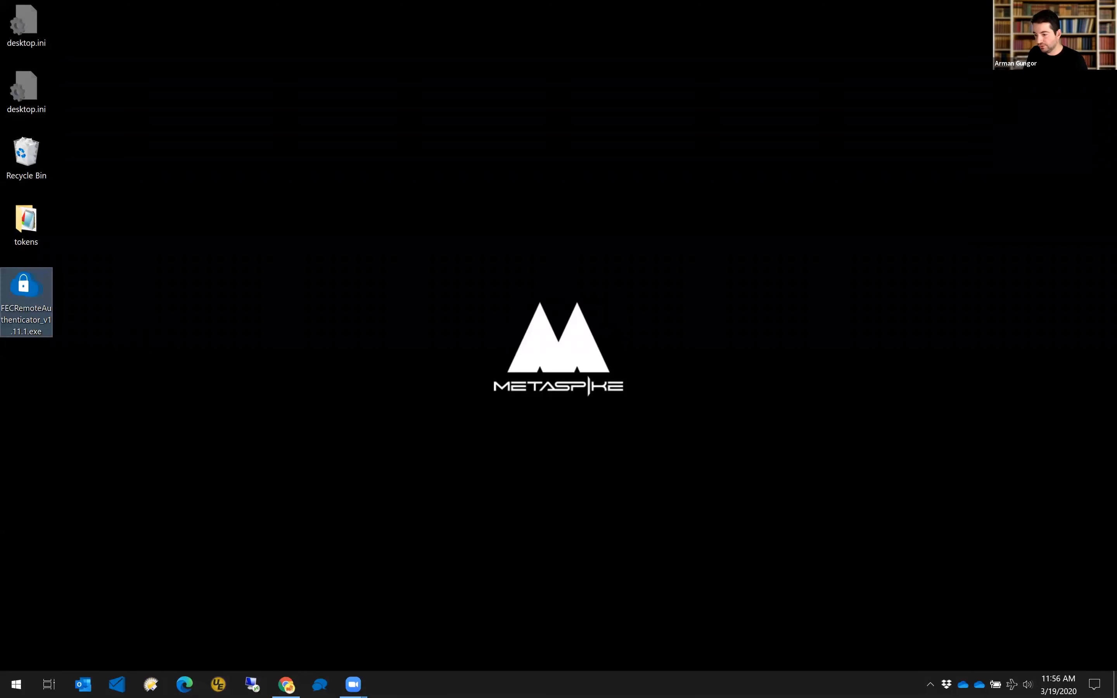